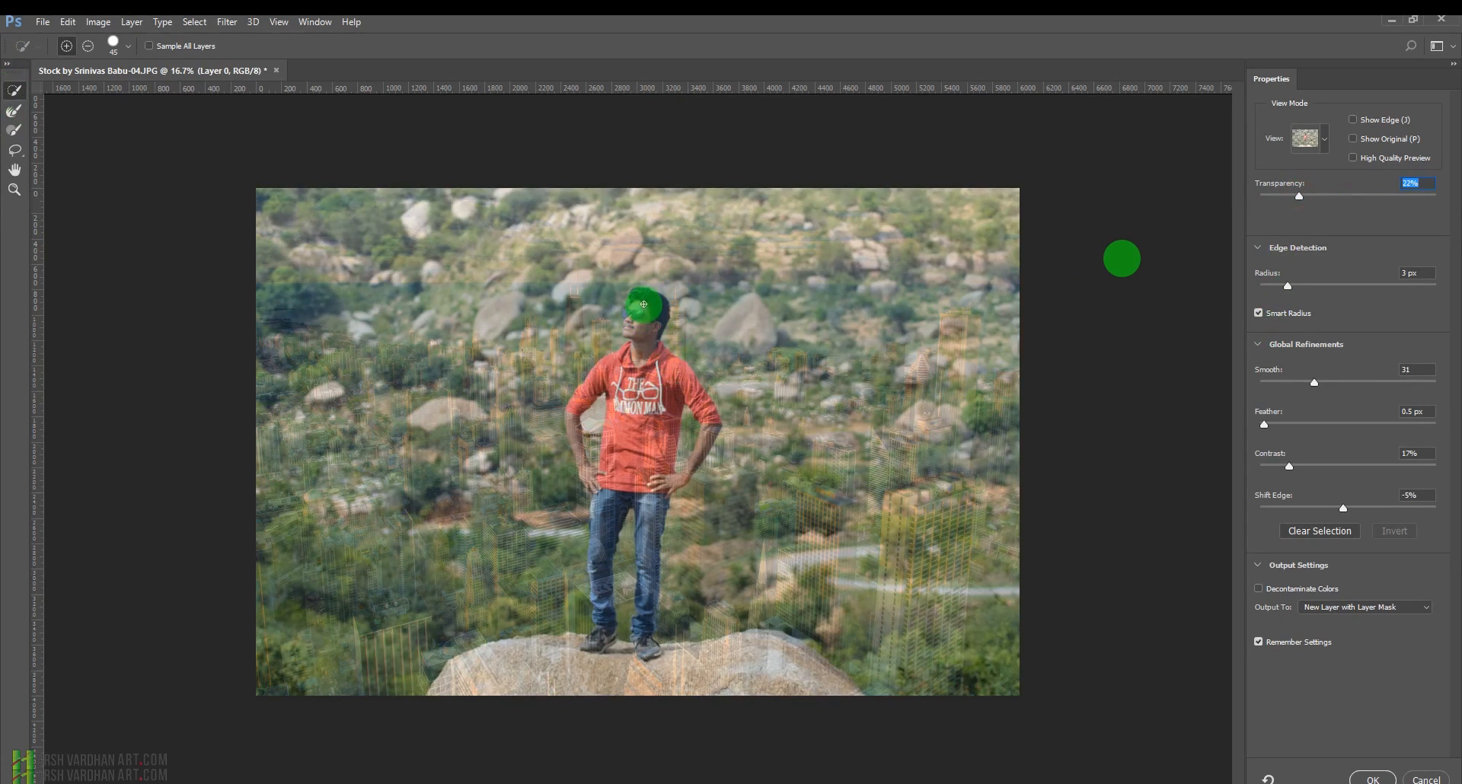
Brush over the man's head and torso to refine the selection, and set the view transparency to 39%.
{"action": "mouse_move", "coordinate": [643, 305]}
{"action": "left_mouse_down"}
{"action": "mouse_move", "coordinate": [639, 332]}
{"action": "mouse_move", "coordinate": [678, 377]}
{"action": "mouse_move", "coordinate": [641, 371]}
{"action": "mouse_move", "coordinate": [641, 459]}
{"action": "left_mouse_up"}
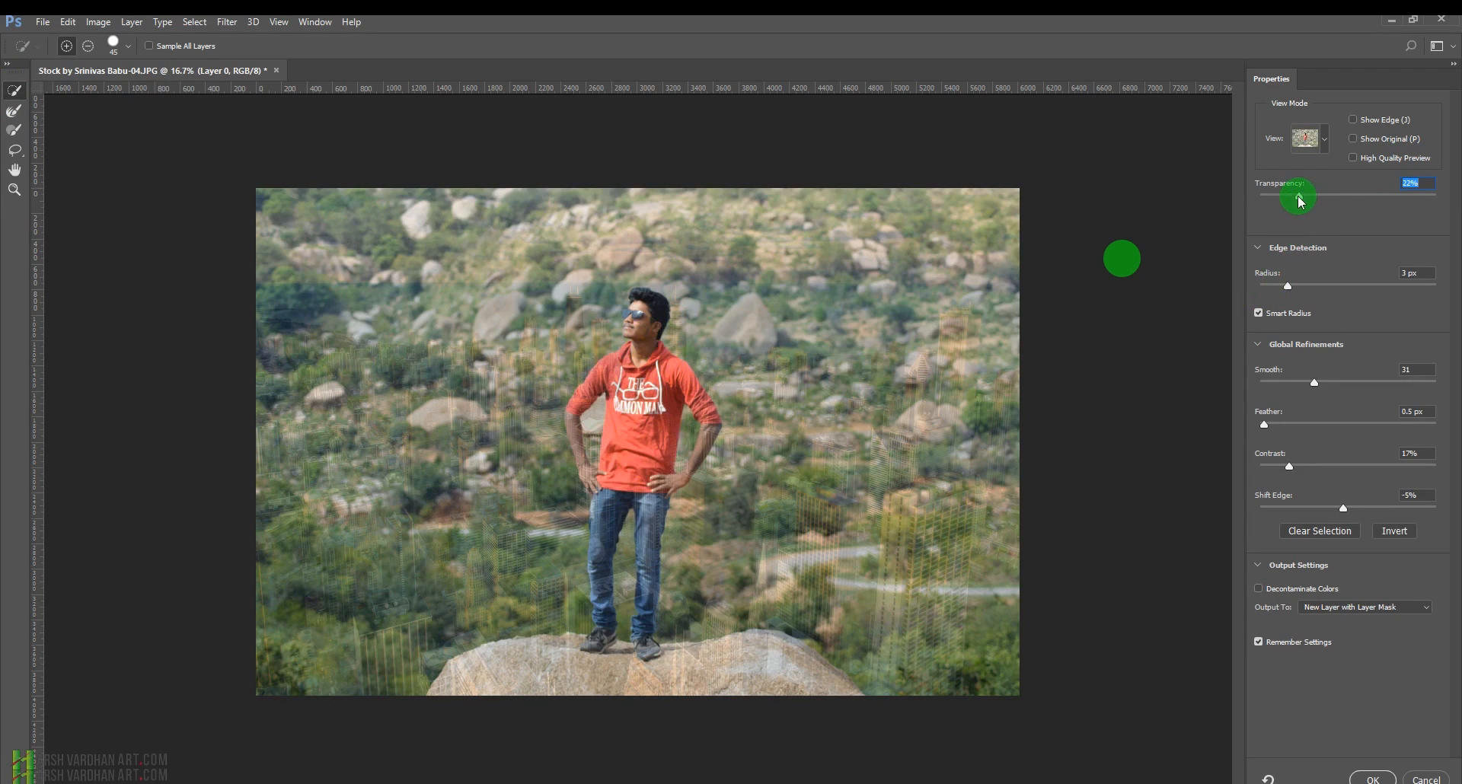
{"action": "left_click_drag", "start_coordinate": [1299, 199], "coordinate": [1331, 200]}
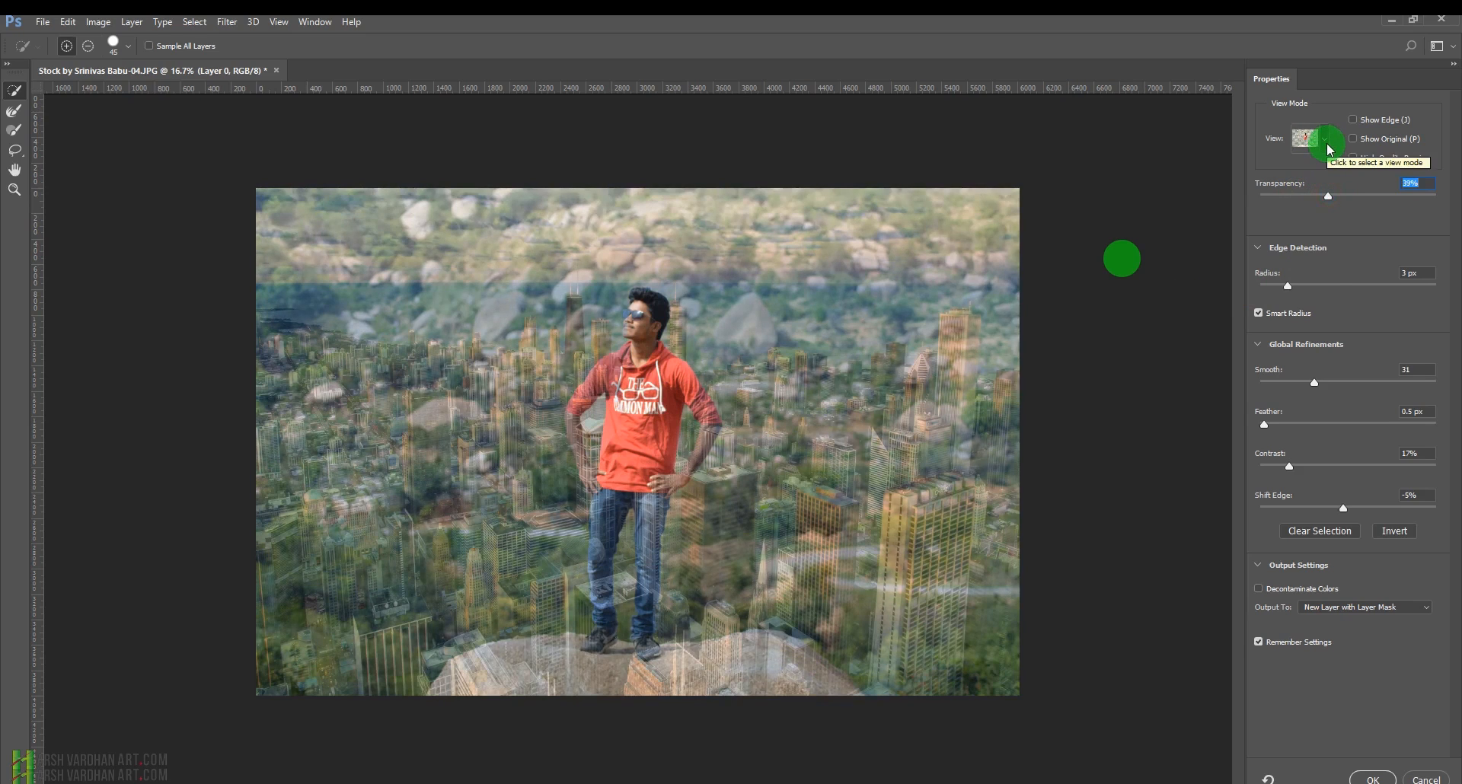
Preview the selection in On Layers view, then switch the view mode back to Onion Skin.
{"action": "left_click", "coordinate": [1329, 149]}
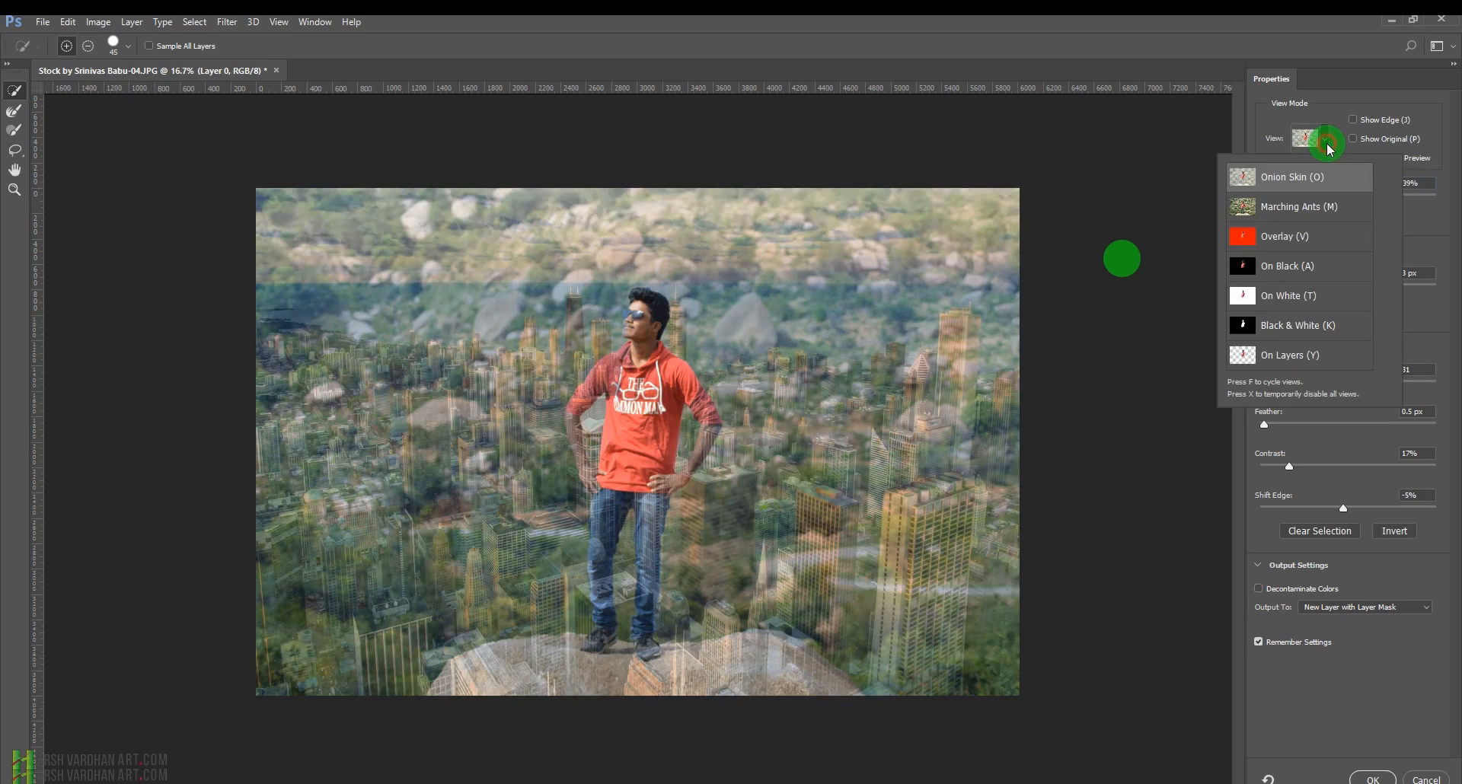
{"action": "left_click", "coordinate": [1290, 362]}
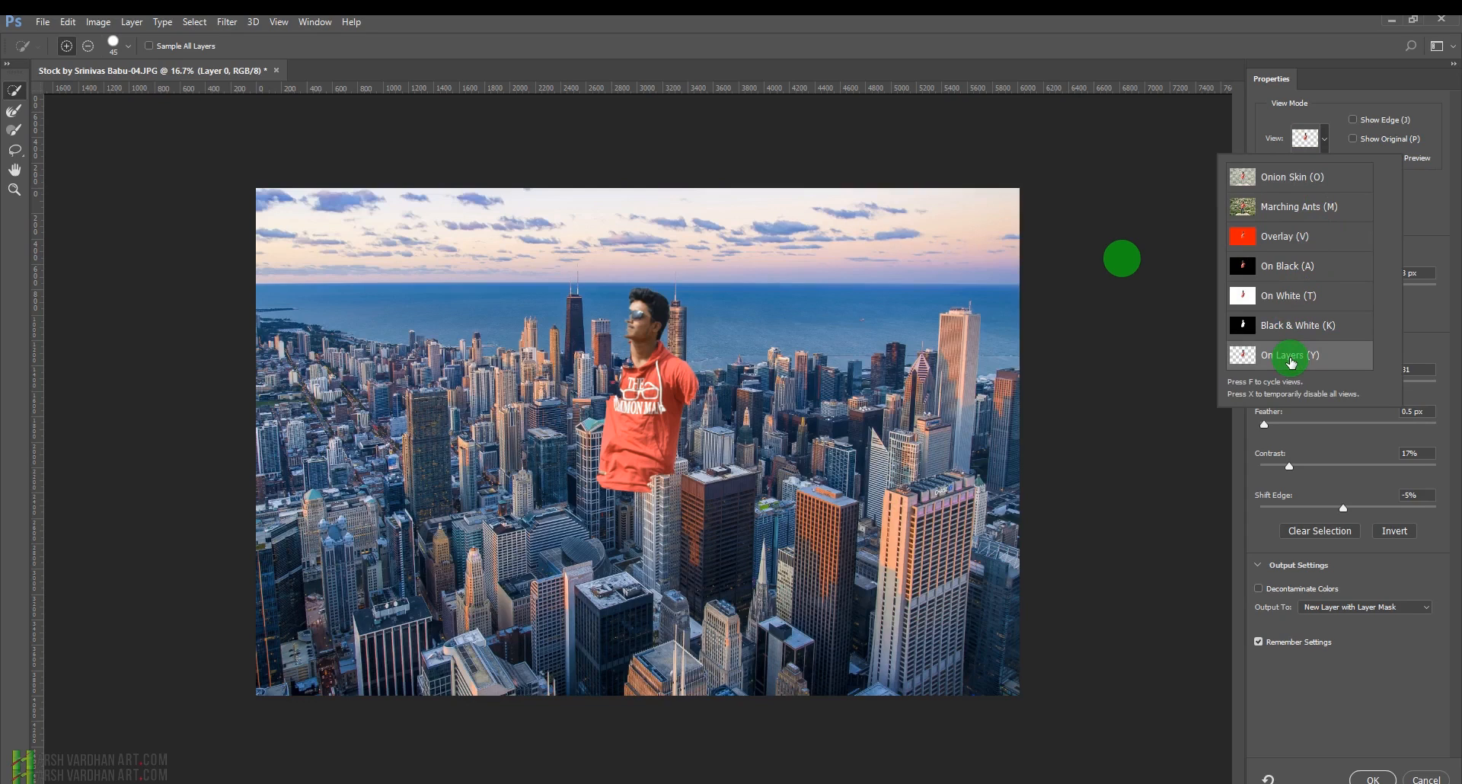
{"action": "left_click", "coordinate": [1422, 189]}
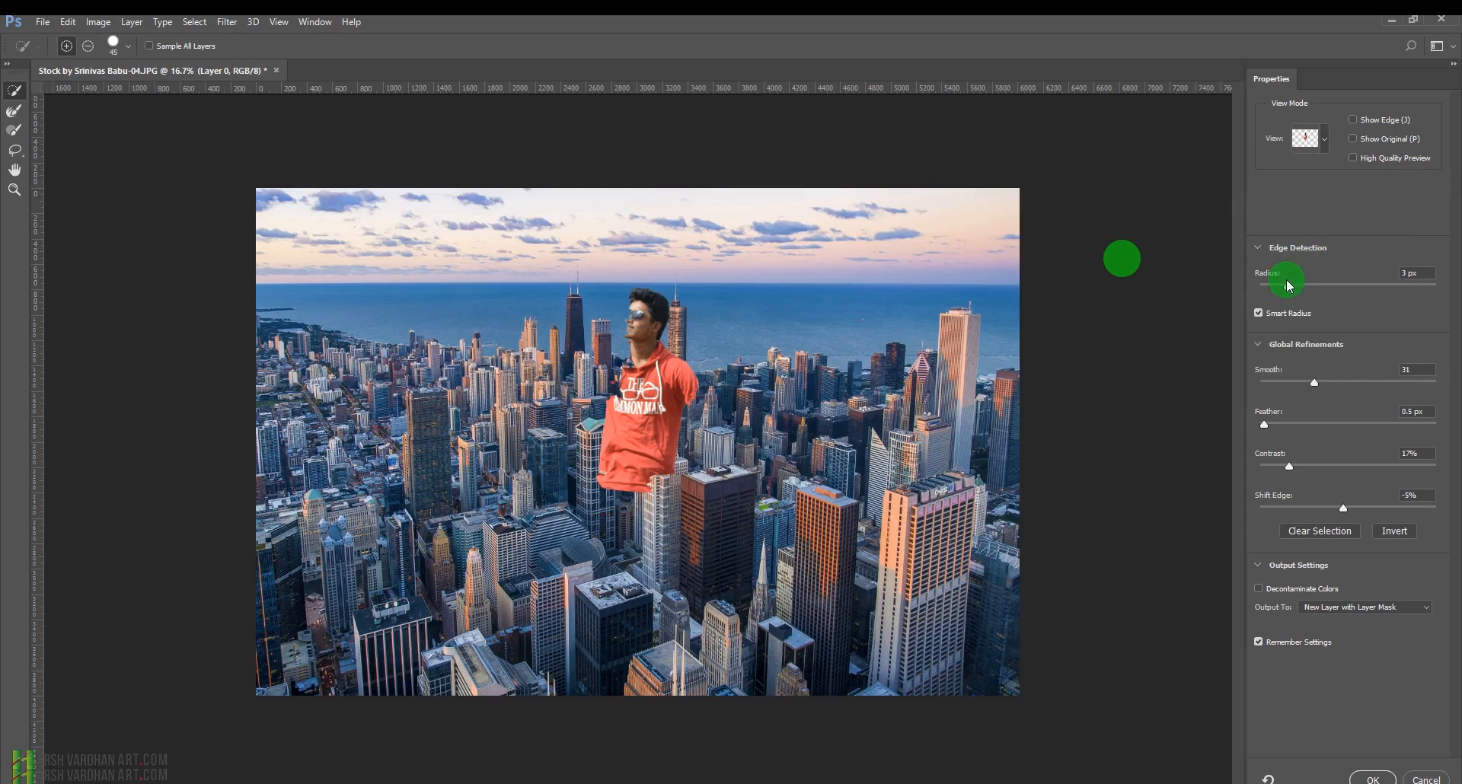
{"action": "left_click", "coordinate": [1324, 139]}
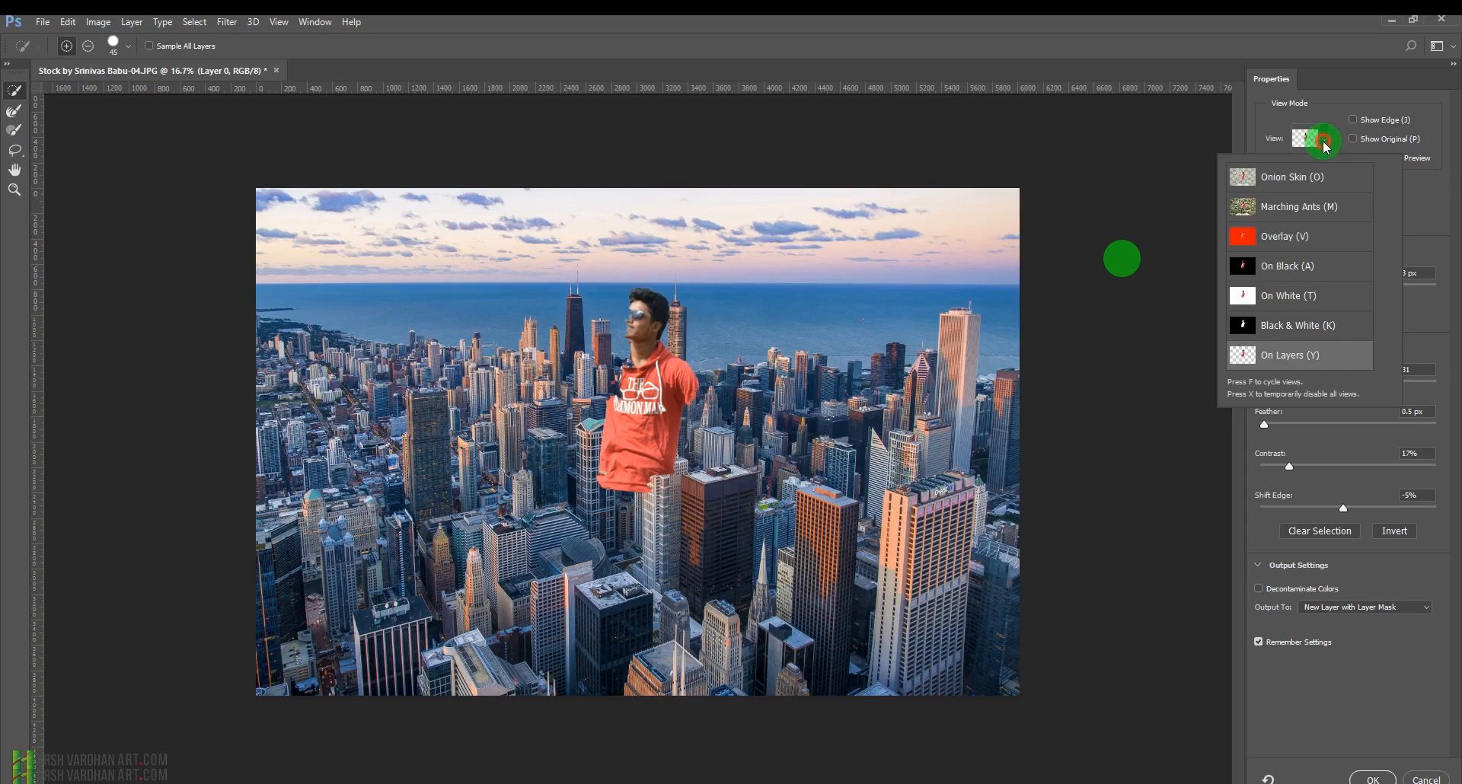
{"action": "left_click", "coordinate": [1298, 182]}
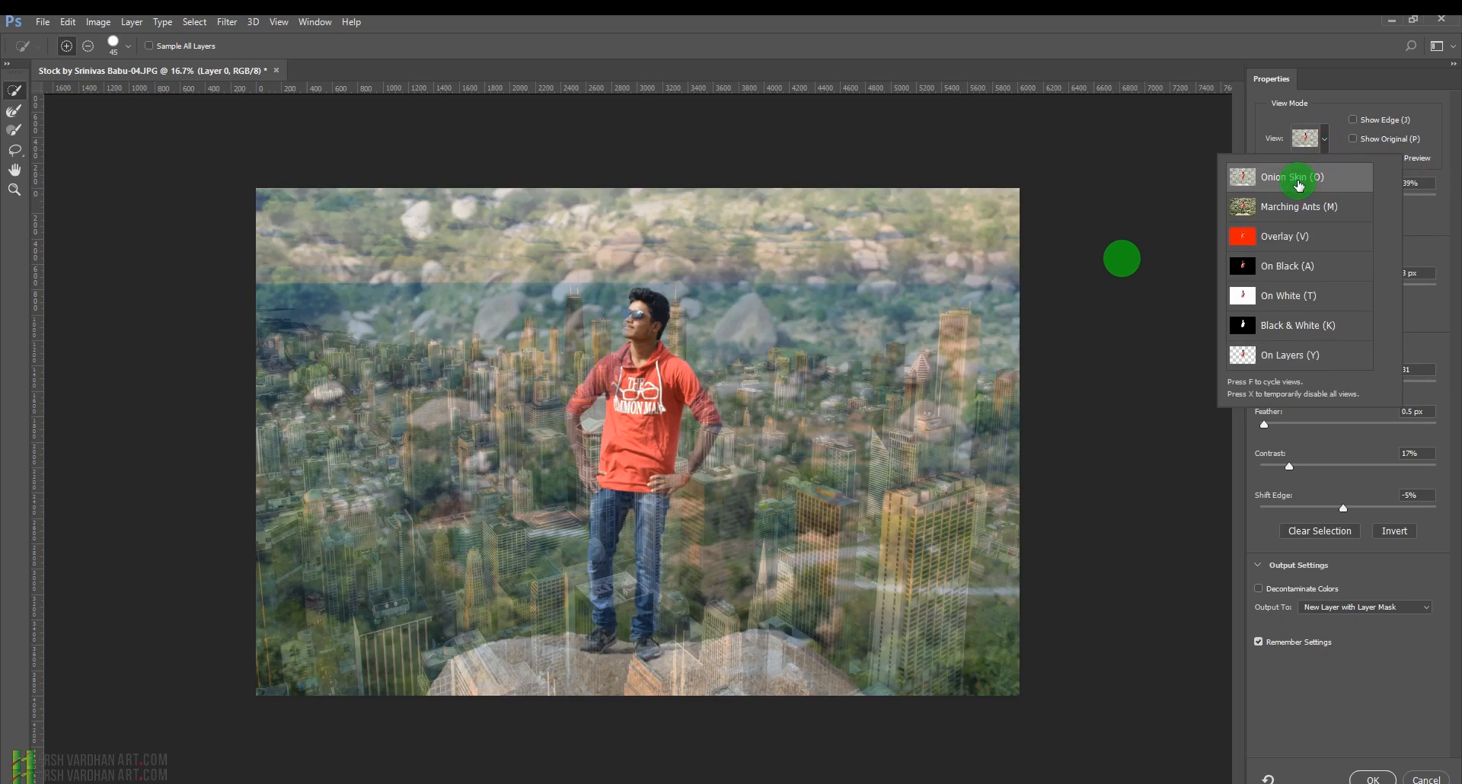
{"action": "left_click", "coordinate": [1413, 236]}
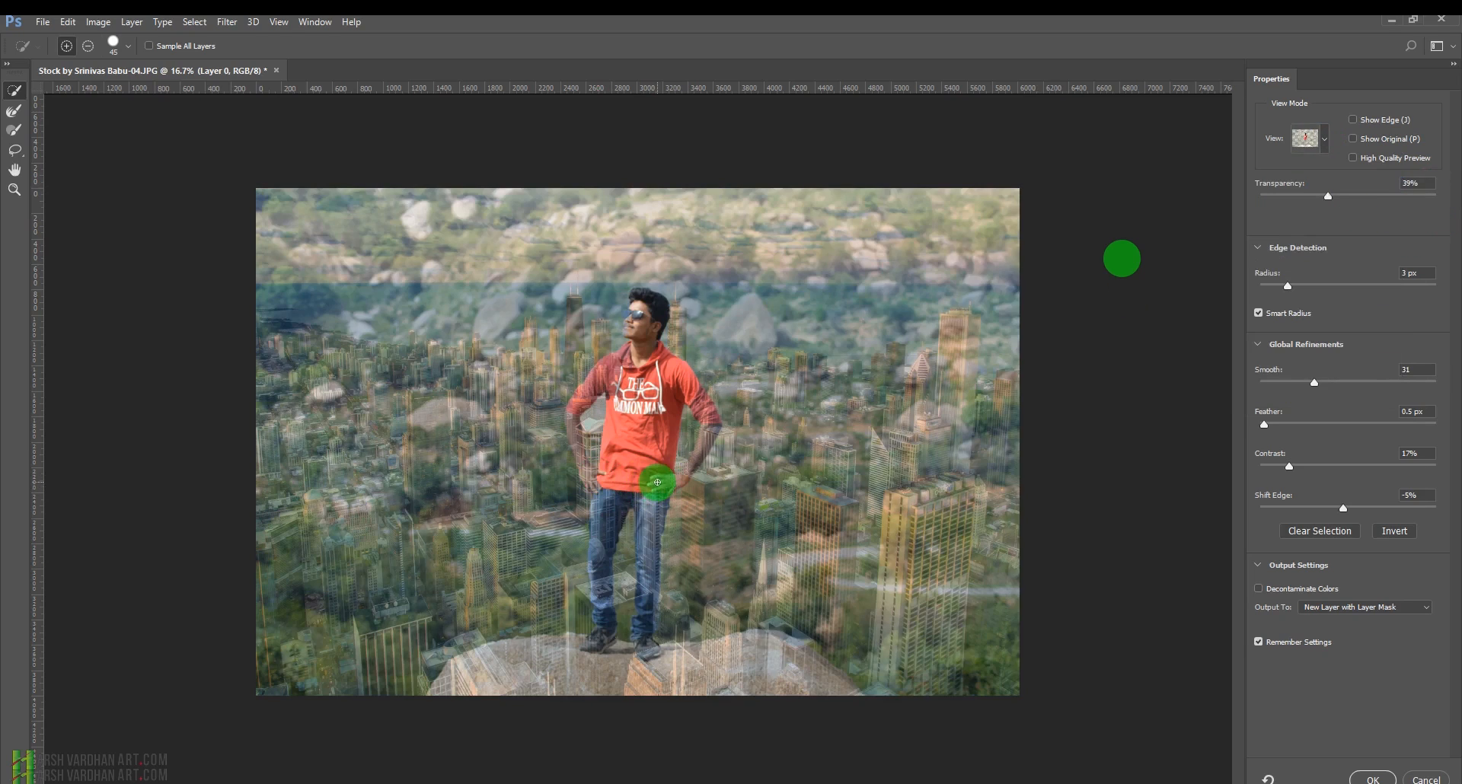
Brush over the rock under the man's feet to add it to the selection.
{"action": "mouse_move", "coordinate": [657, 482]}
{"action": "left_mouse_down"}
{"action": "mouse_move", "coordinate": [683, 399]}
{"action": "mouse_move", "coordinate": [703, 400]}
{"action": "mouse_move", "coordinate": [693, 446]}
{"action": "mouse_move", "coordinate": [708, 434]}
{"action": "mouse_move", "coordinate": [704, 447]}
{"action": "mouse_move", "coordinate": [653, 482]}
{"action": "mouse_move", "coordinate": [598, 425]}
{"action": "mouse_move", "coordinate": [601, 378]}
{"action": "mouse_move", "coordinate": [573, 434]}
{"action": "mouse_move", "coordinate": [618, 504]}
{"action": "mouse_move", "coordinate": [595, 579]}
{"action": "mouse_move", "coordinate": [651, 501]}
{"action": "mouse_move", "coordinate": [644, 635]}
{"action": "mouse_move", "coordinate": [492, 685]}
{"action": "mouse_move", "coordinate": [802, 673]}
{"action": "mouse_move", "coordinate": [764, 641]}
{"action": "left_mouse_up"}
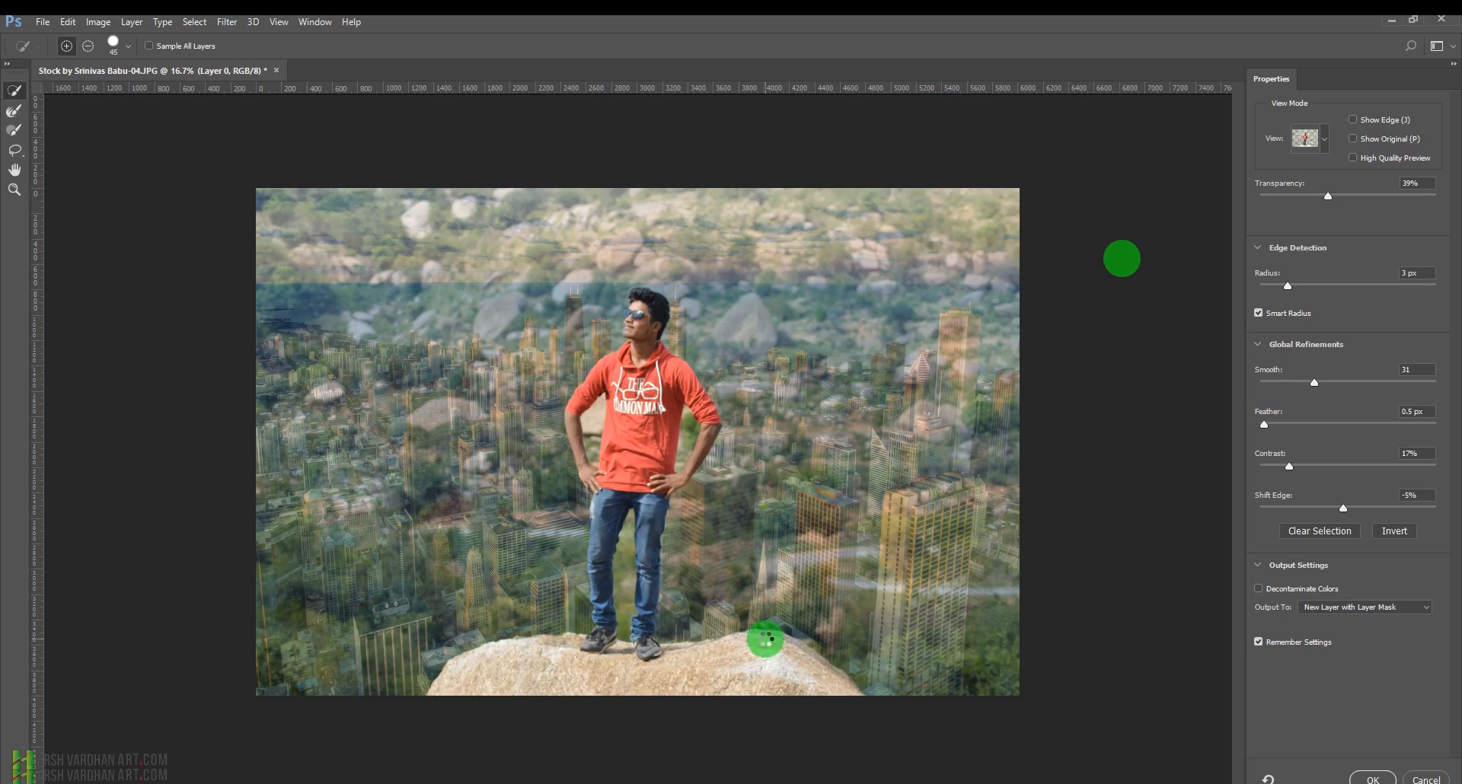
{"action": "left_click_drag", "start_coordinate": [767, 640], "coordinate": [843, 683]}
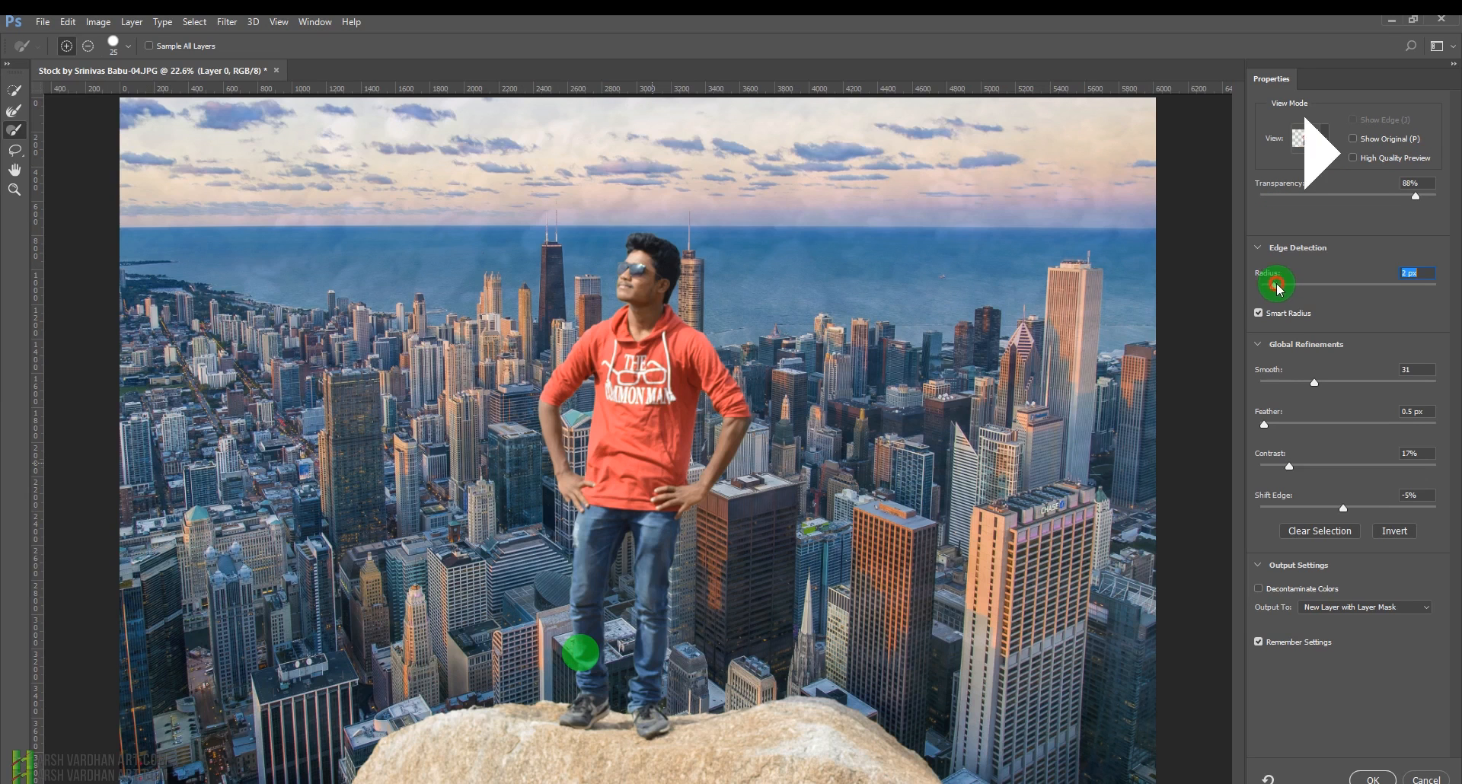
Adjust the edge detection radius and apply the refinement as a new layer with layer mask.
{"action": "left_click_drag", "start_coordinate": [1280, 288], "coordinate": [1295, 274]}
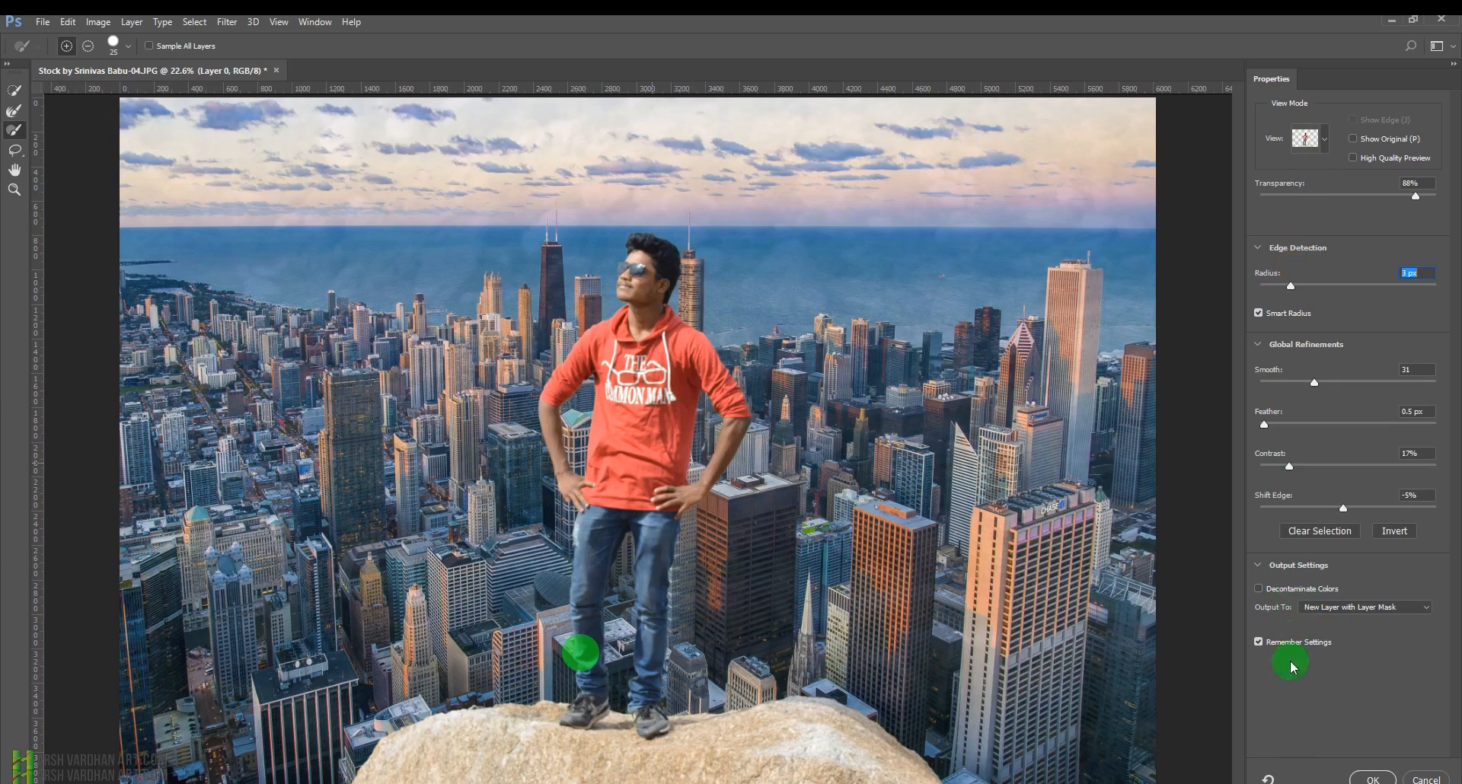
{"action": "left_click", "coordinate": [1372, 778]}
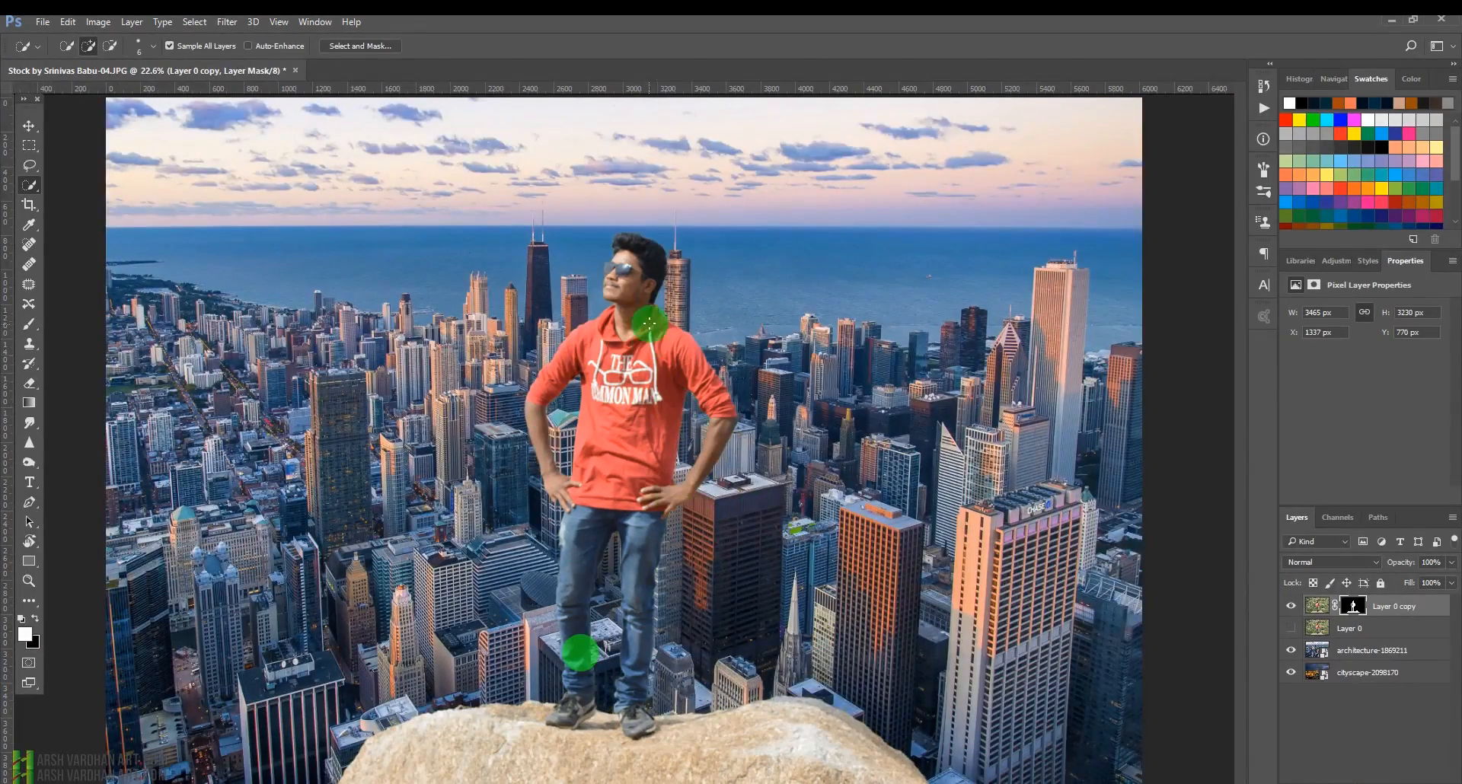
Draw a pen path along the left edge of the man's face and convert it into a selection.
{"action": "left_click_drag", "start_coordinate": [605, 274], "coordinate": [695, 327]}
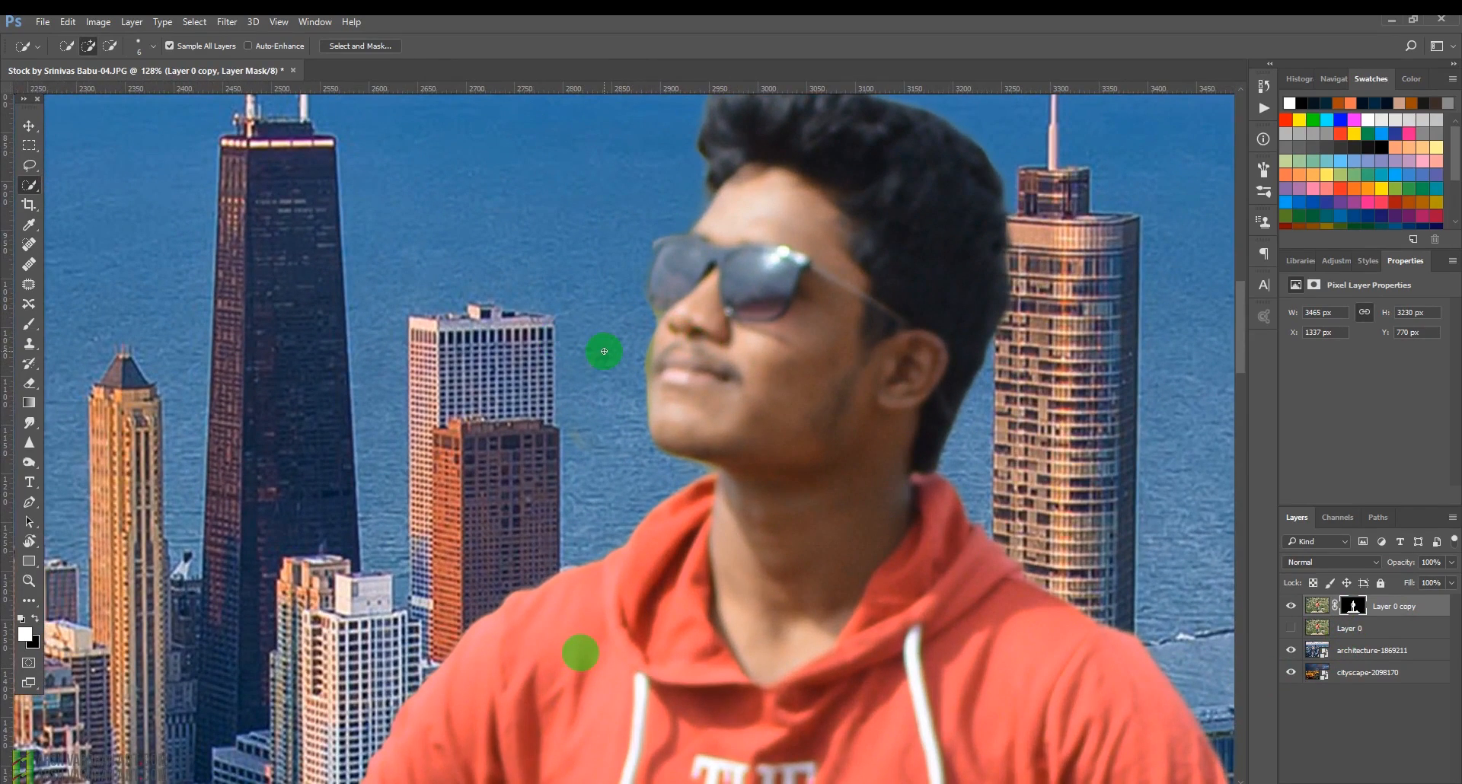
{"action": "key", "text": "p"}
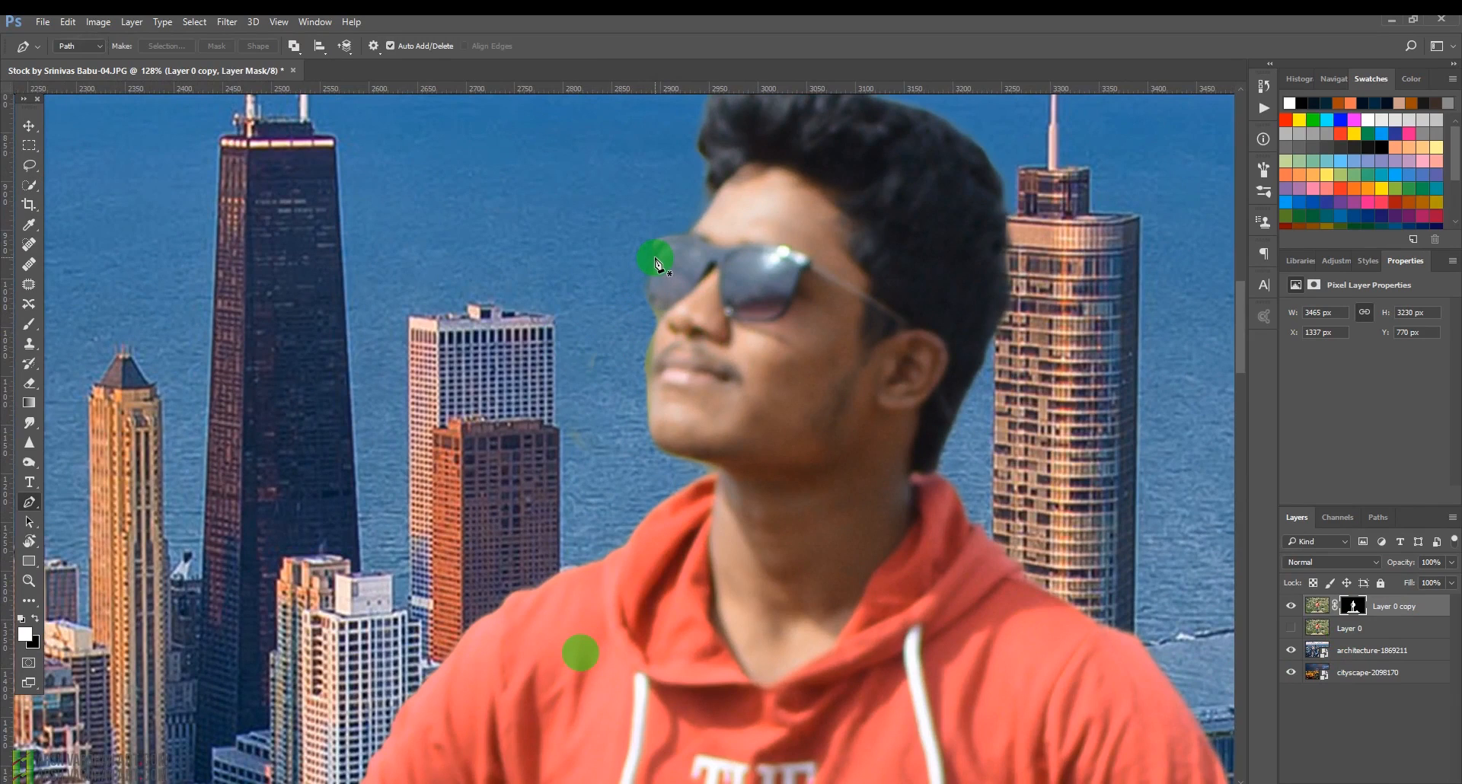
{"action": "left_click", "coordinate": [654, 255]}
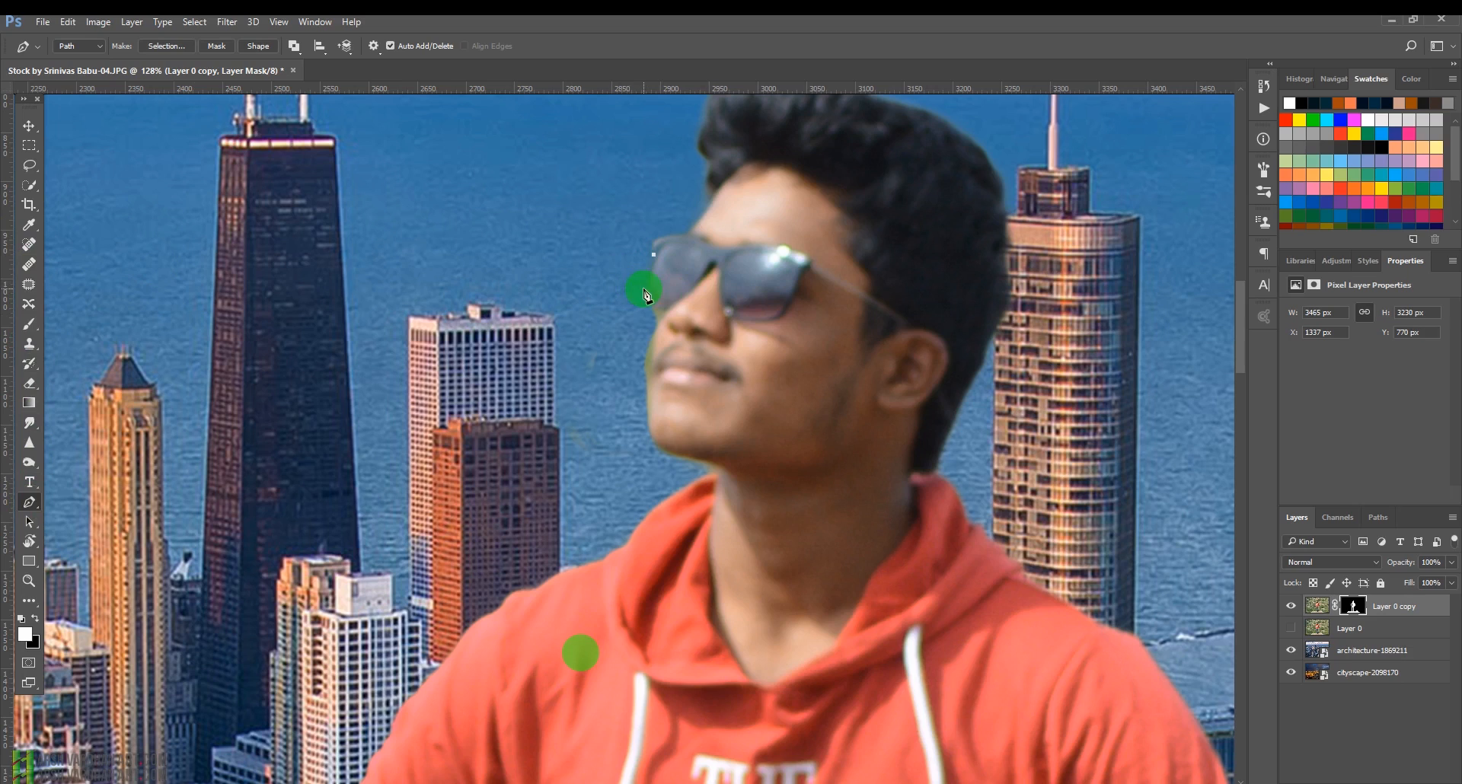
{"action": "mouse_move", "coordinate": [648, 299]}
{"action": "left_mouse_down"}
{"action": "mouse_move", "coordinate": [672, 316]}
{"action": "mouse_move", "coordinate": [678, 300]}
{"action": "mouse_move", "coordinate": [672, 314]}
{"action": "left_mouse_up"}
{"action": "left_click_drag", "start_coordinate": [646, 294], "coordinate": [667, 312]}
{"action": "left_click", "coordinate": [666, 310]}
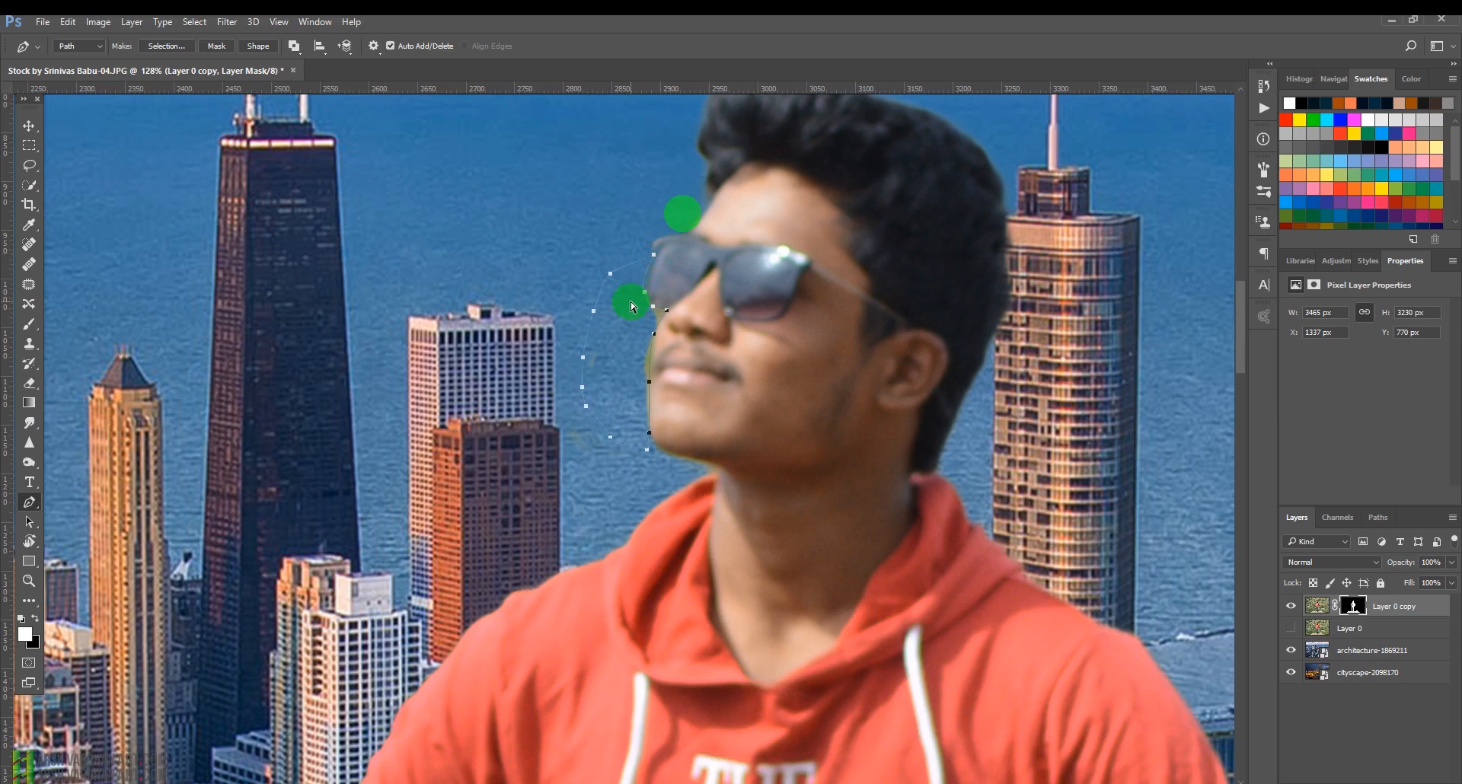
{"action": "key", "text": "ctrl+Return"}
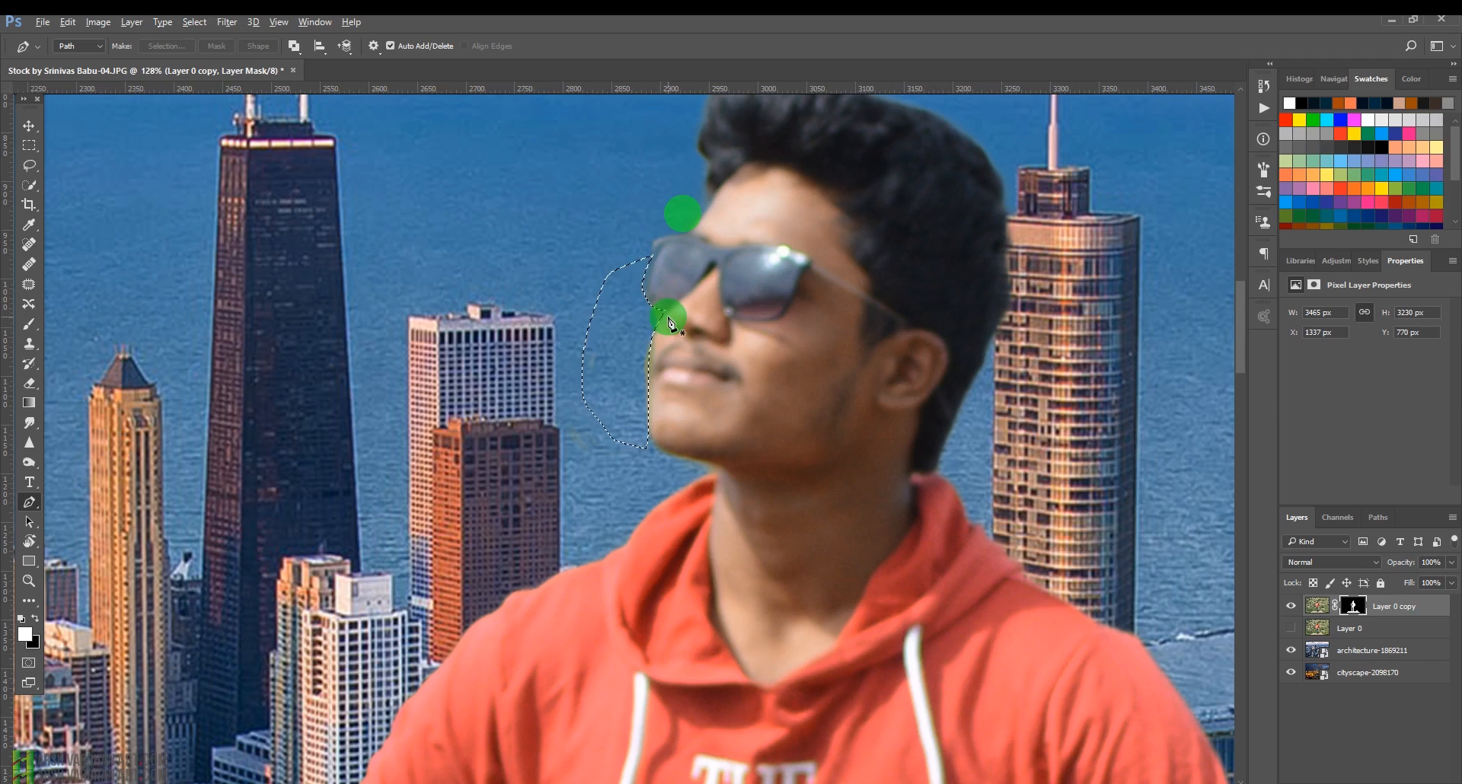
Fill the selection on the layer mask and deselect.
{"action": "key", "text": "alt+BackSpace"}
{"action": "key", "text": "ctrl+BackSpace"}
{"action": "key", "text": "ctrl+d"}
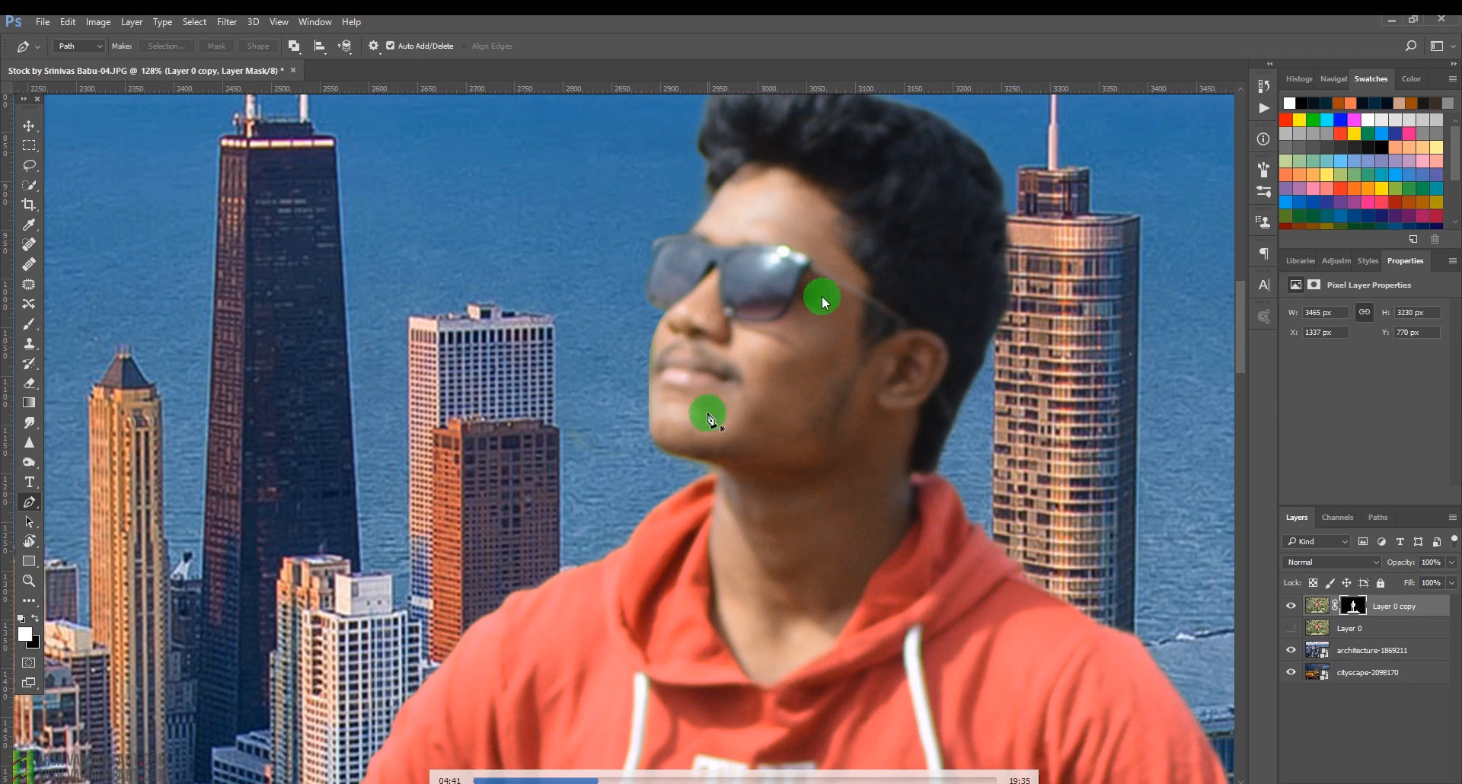
Paint black with a smaller brush on the mask along the face and chin edge to clean the fringe.
{"action": "left_click_drag", "start_coordinate": [644, 398], "coordinate": [607, 404]}
{"action": "mouse_move", "coordinate": [631, 466]}
{"action": "left_mouse_down"}
{"action": "mouse_move", "coordinate": [636, 450]}
{"action": "mouse_move", "coordinate": [685, 450]}
{"action": "mouse_move", "coordinate": [693, 424]}
{"action": "mouse_move", "coordinate": [628, 417]}
{"action": "left_mouse_up"}
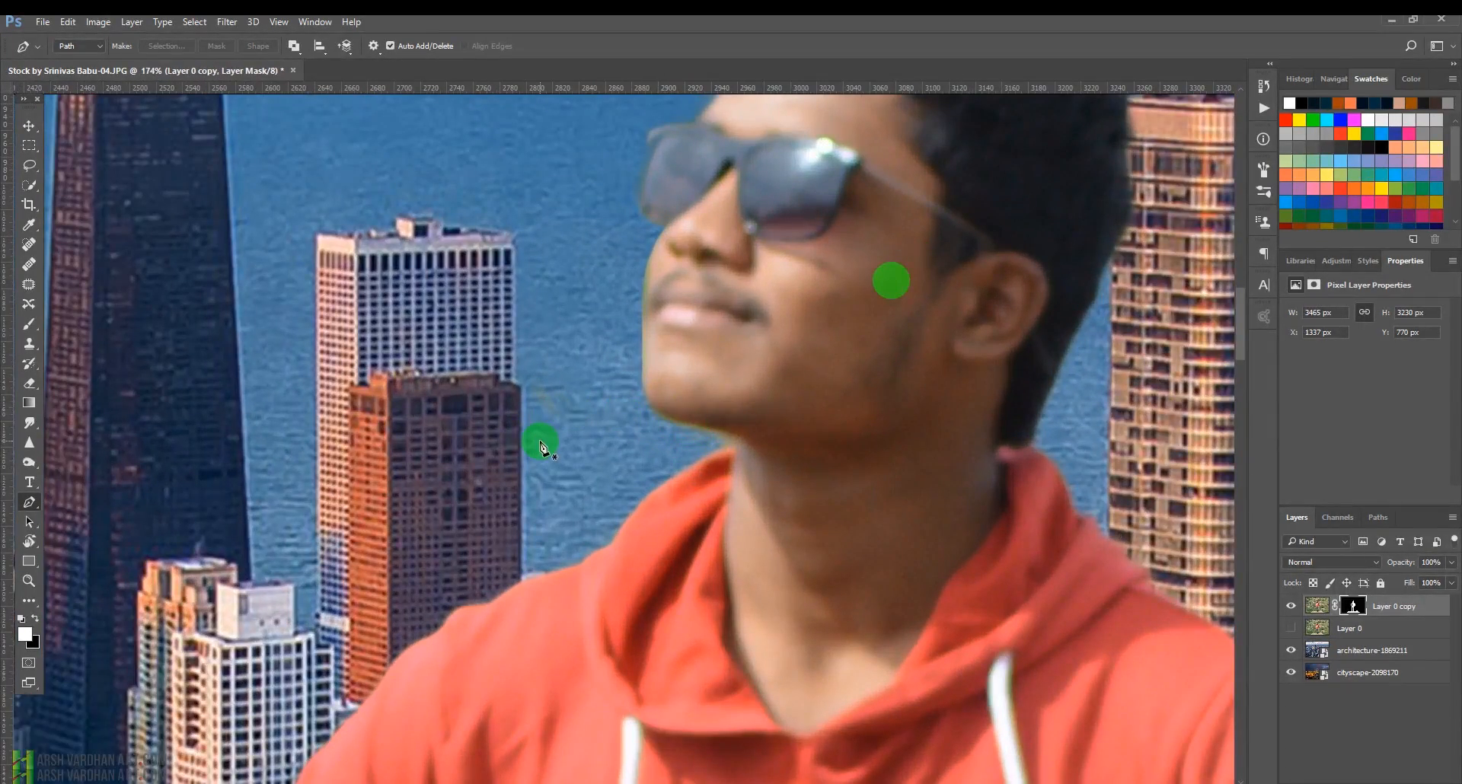
{"action": "key", "text": "b"}
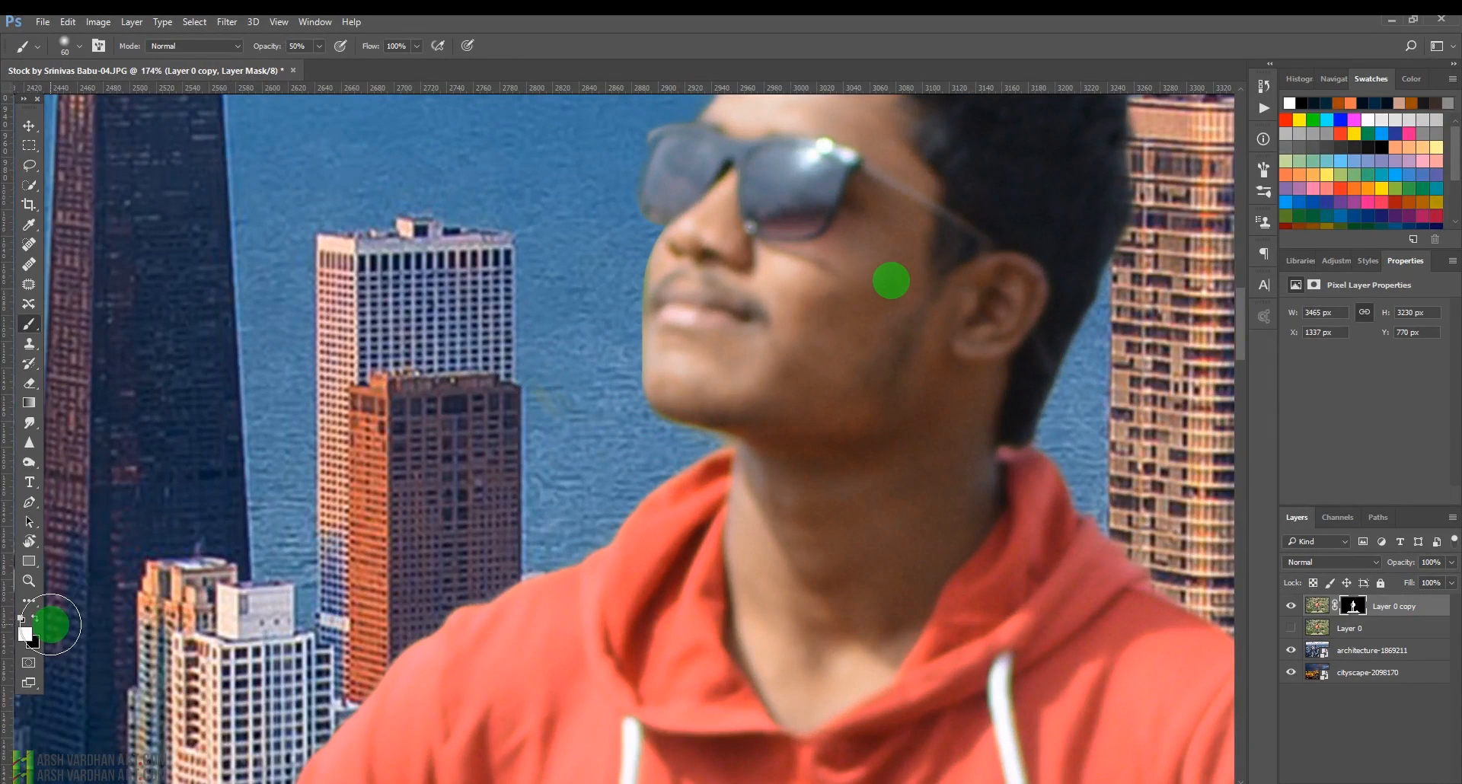
{"action": "left_click", "coordinate": [35, 619]}
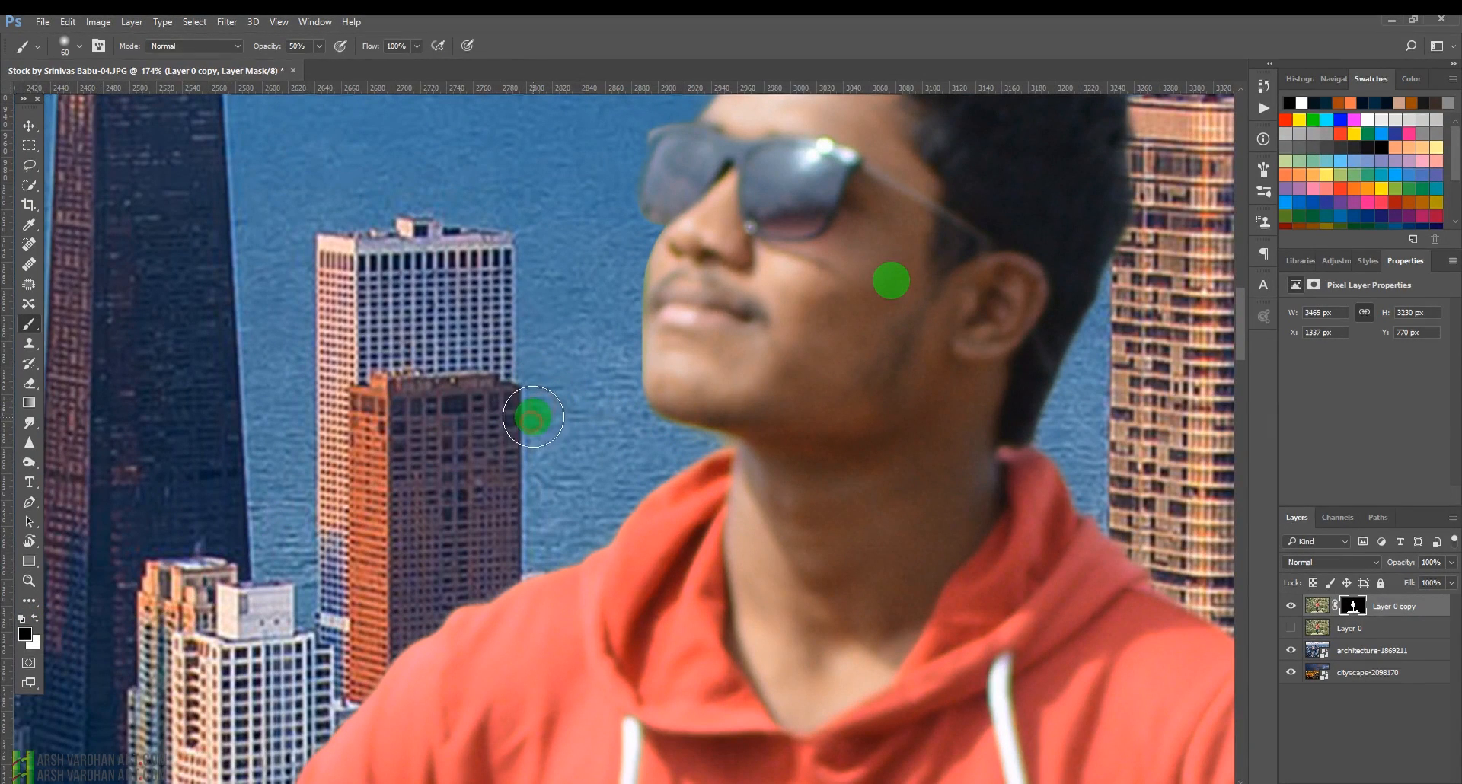
{"action": "key", "text": "bracketleft"}
{"action": "key", "text": "bracketleft"}
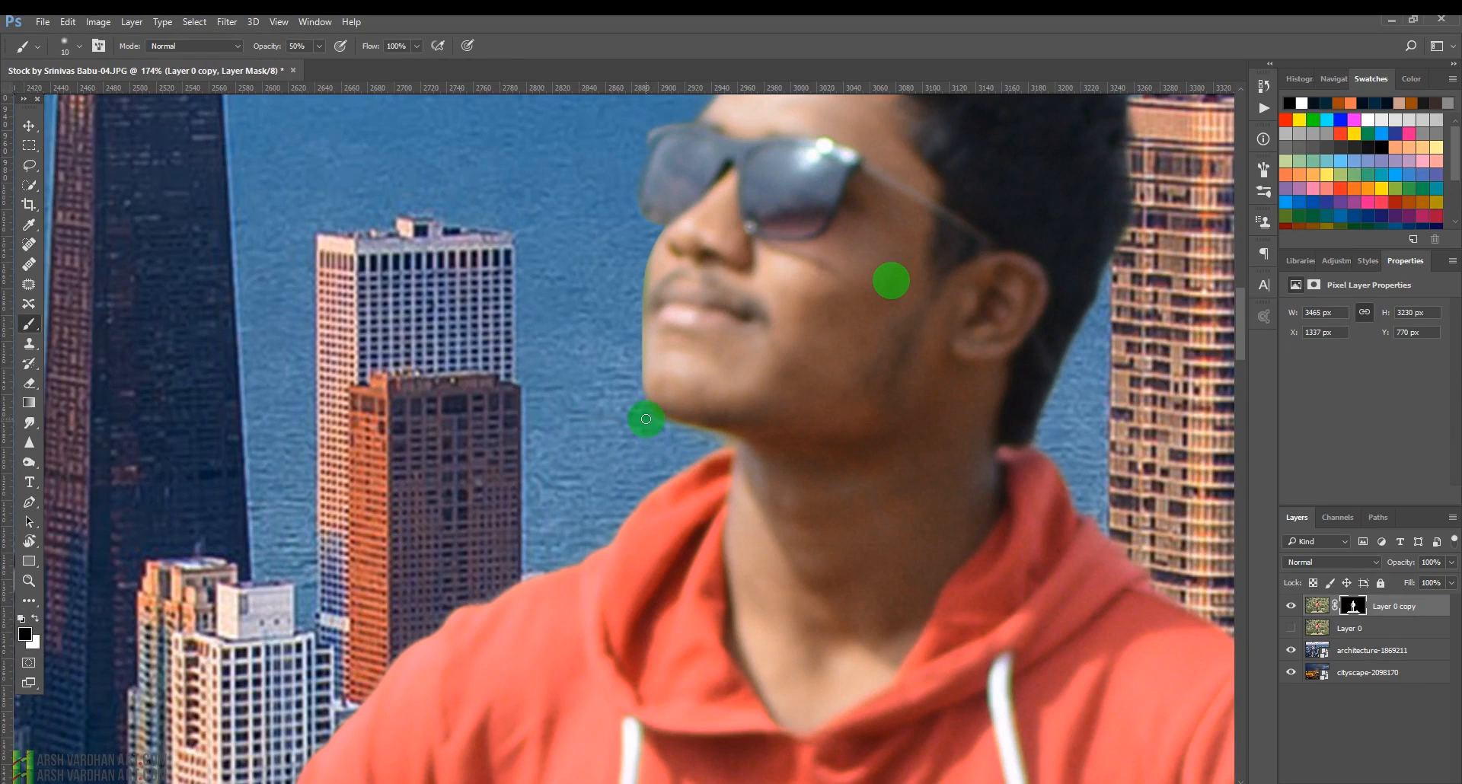
{"action": "mouse_move", "coordinate": [661, 423]}
{"action": "left_mouse_down"}
{"action": "mouse_move", "coordinate": [724, 446]}
{"action": "mouse_move", "coordinate": [652, 420]}
{"action": "left_mouse_up"}
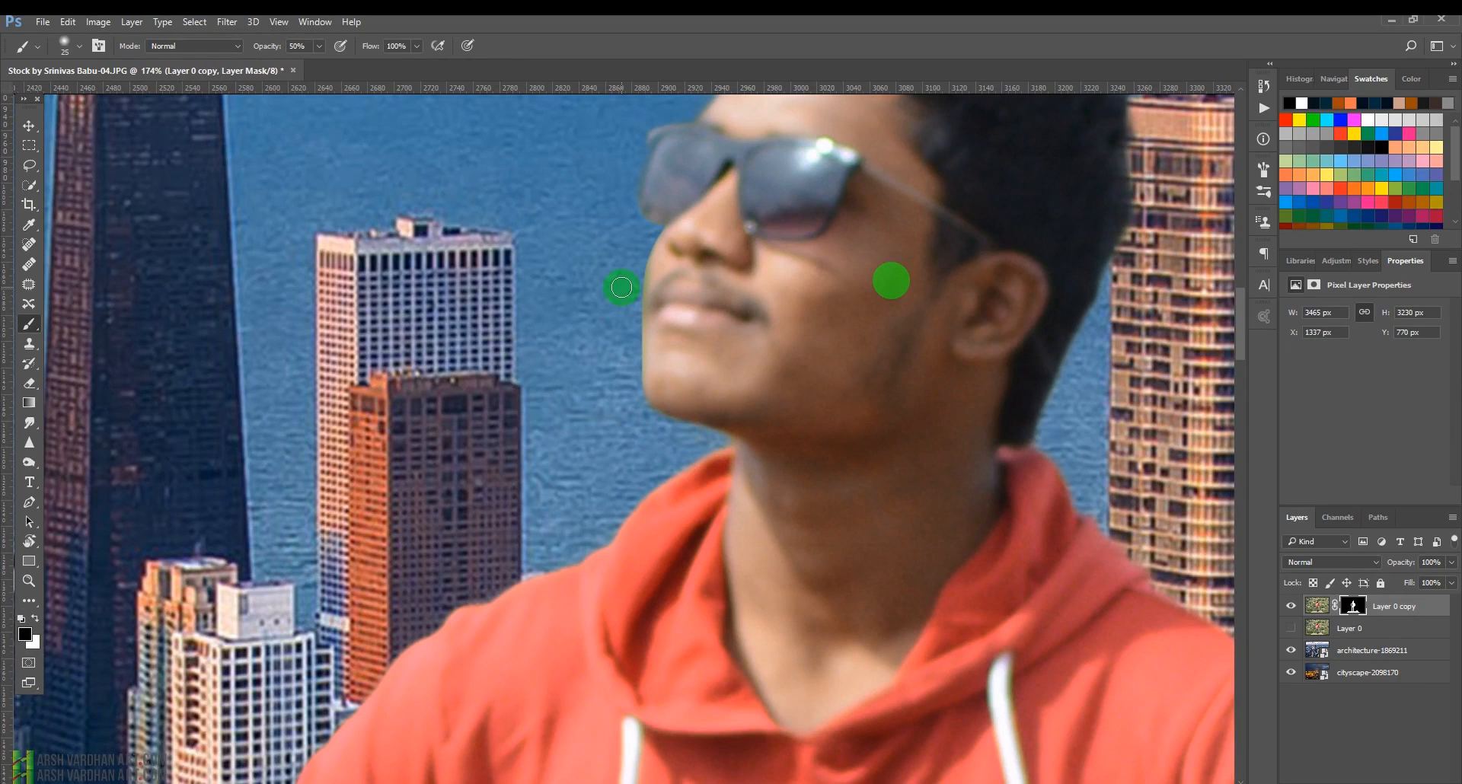
{"action": "key", "text": "bracketleft"}
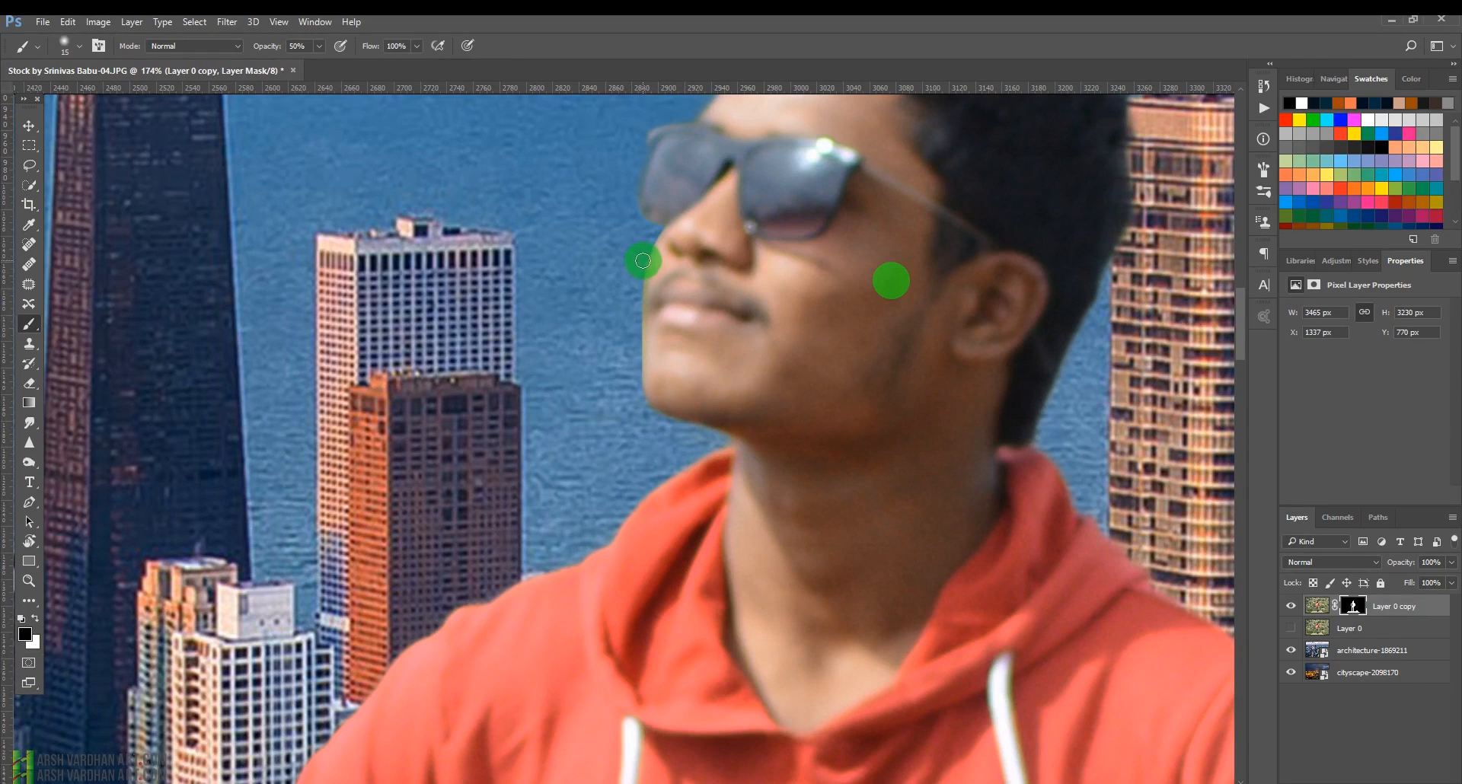
{"action": "left_click_drag", "start_coordinate": [643, 260], "coordinate": [640, 434]}
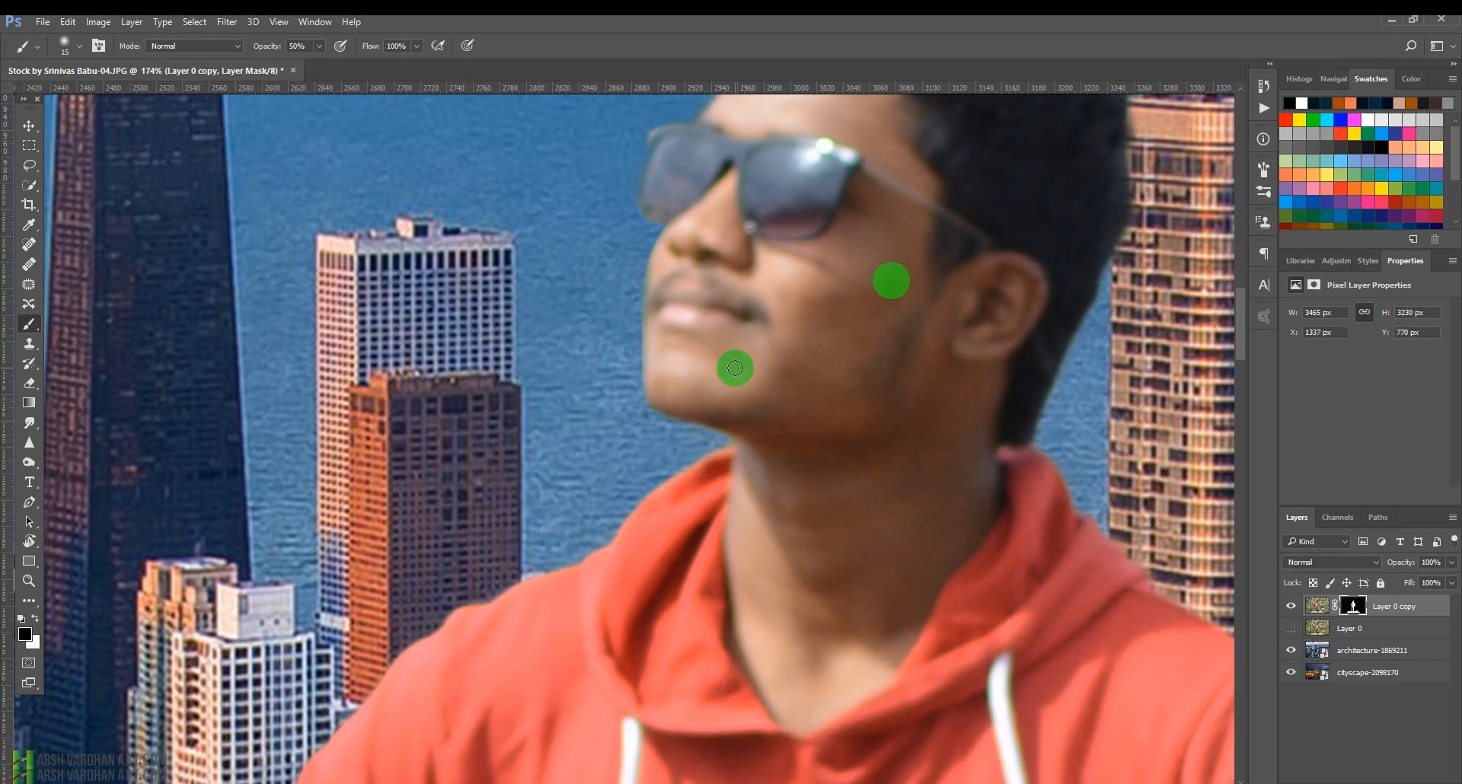
Select the architecture background layer and open the Tilt-Shift blur filter.
{"action": "left_click_drag", "start_coordinate": [898, 405], "coordinate": [844, 623]}
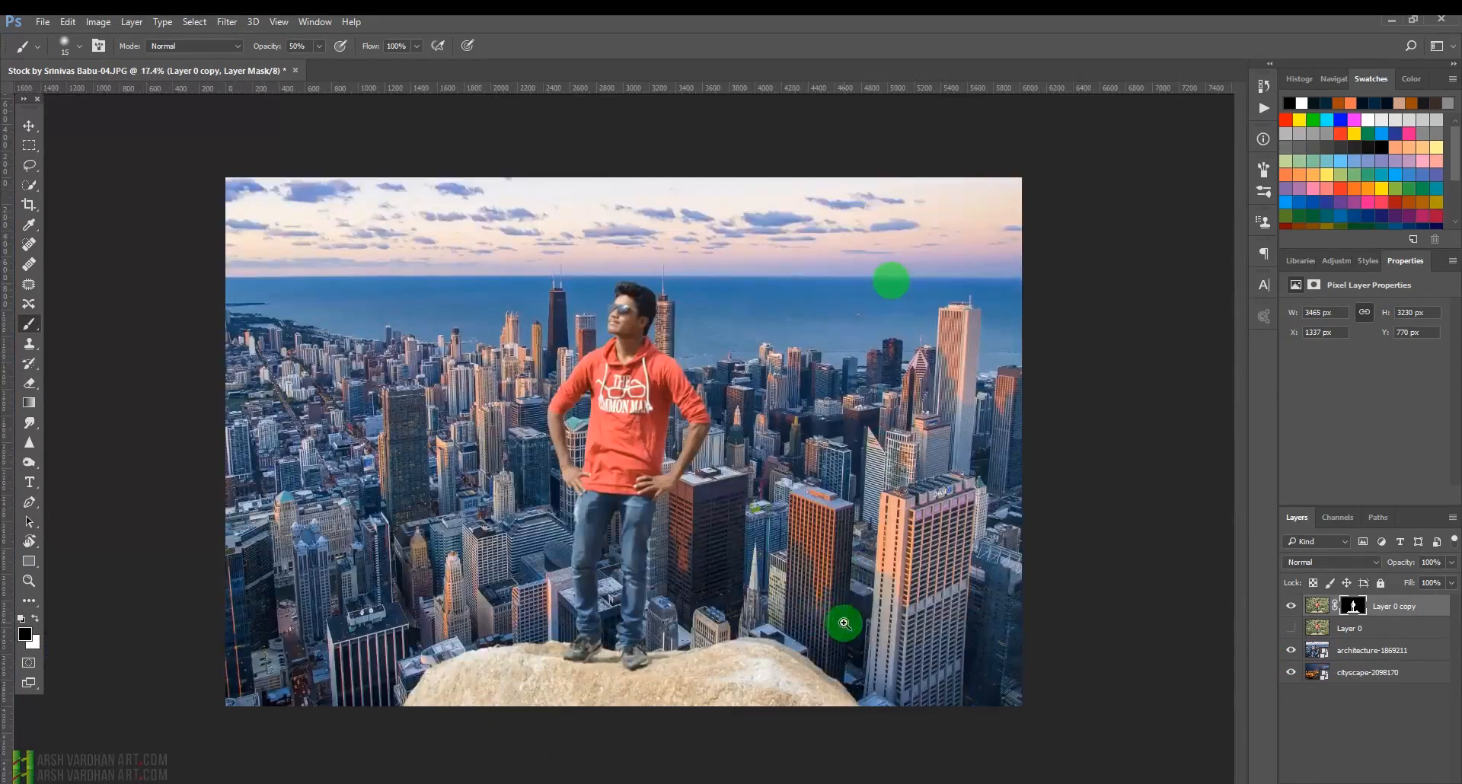
{"action": "left_click_drag", "start_coordinate": [620, 533], "coordinate": [697, 380]}
{"action": "left_click_drag", "start_coordinate": [666, 456], "coordinate": [574, 265]}
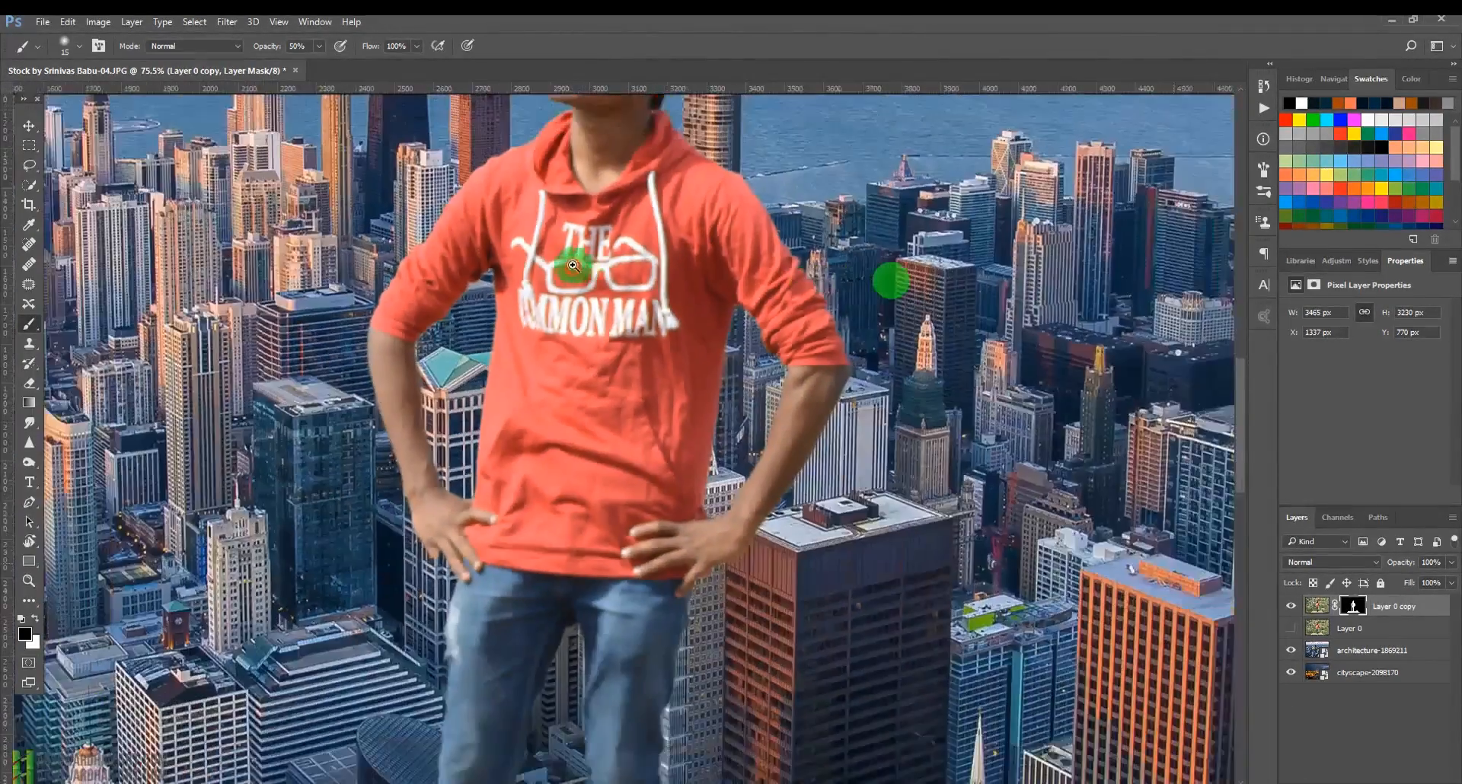
{"action": "left_click", "coordinate": [1295, 649]}
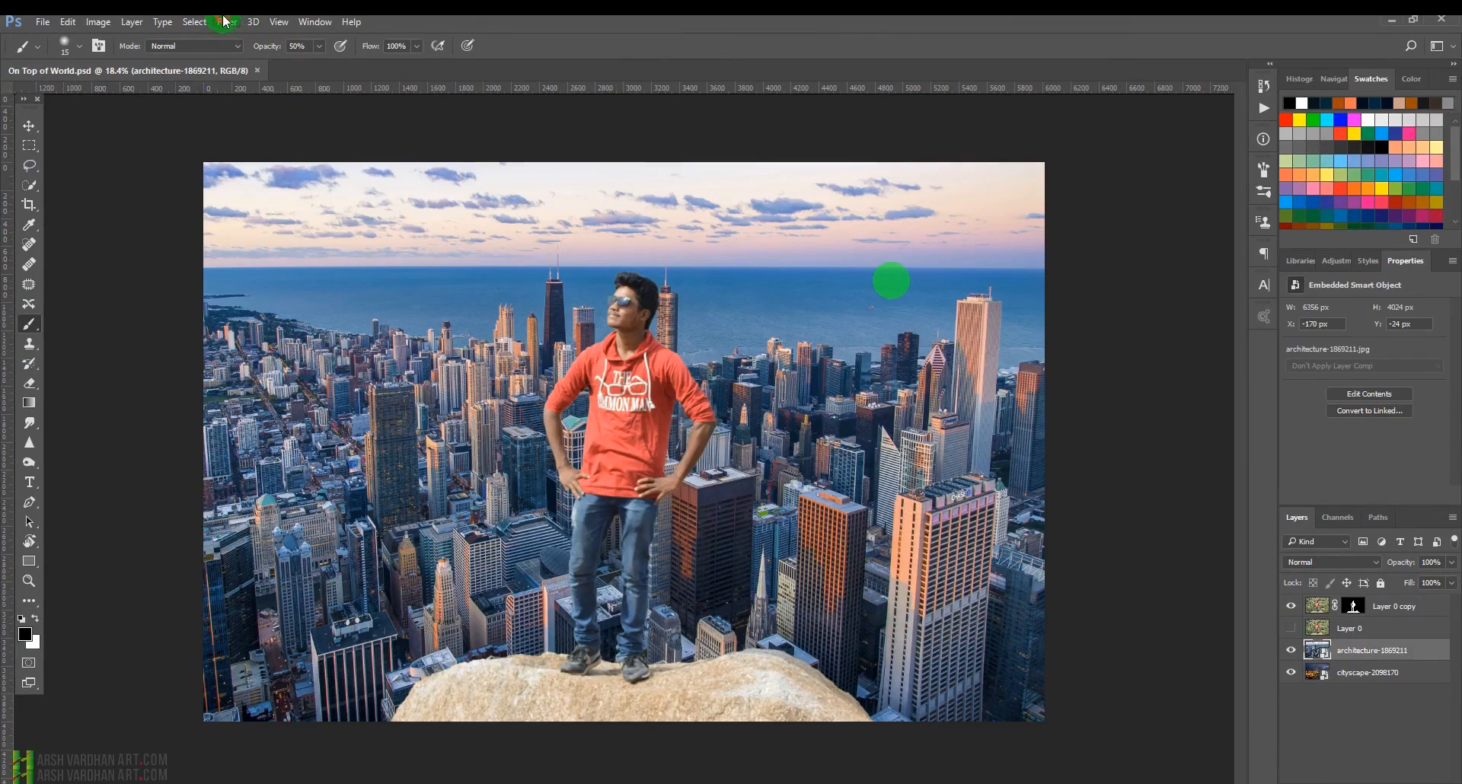
{"action": "left_click", "coordinate": [227, 21]}
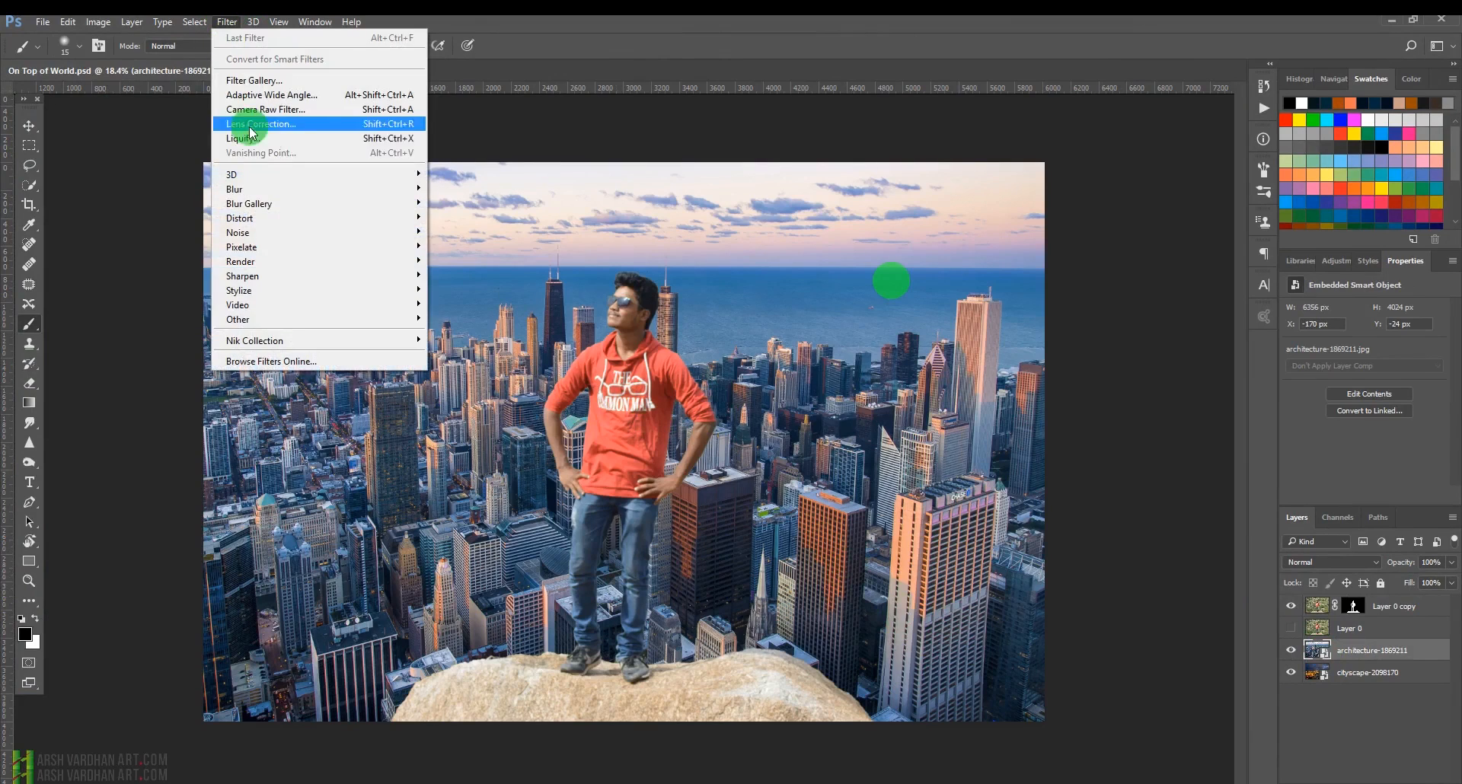
{"action": "mouse_move", "coordinate": [287, 189]}
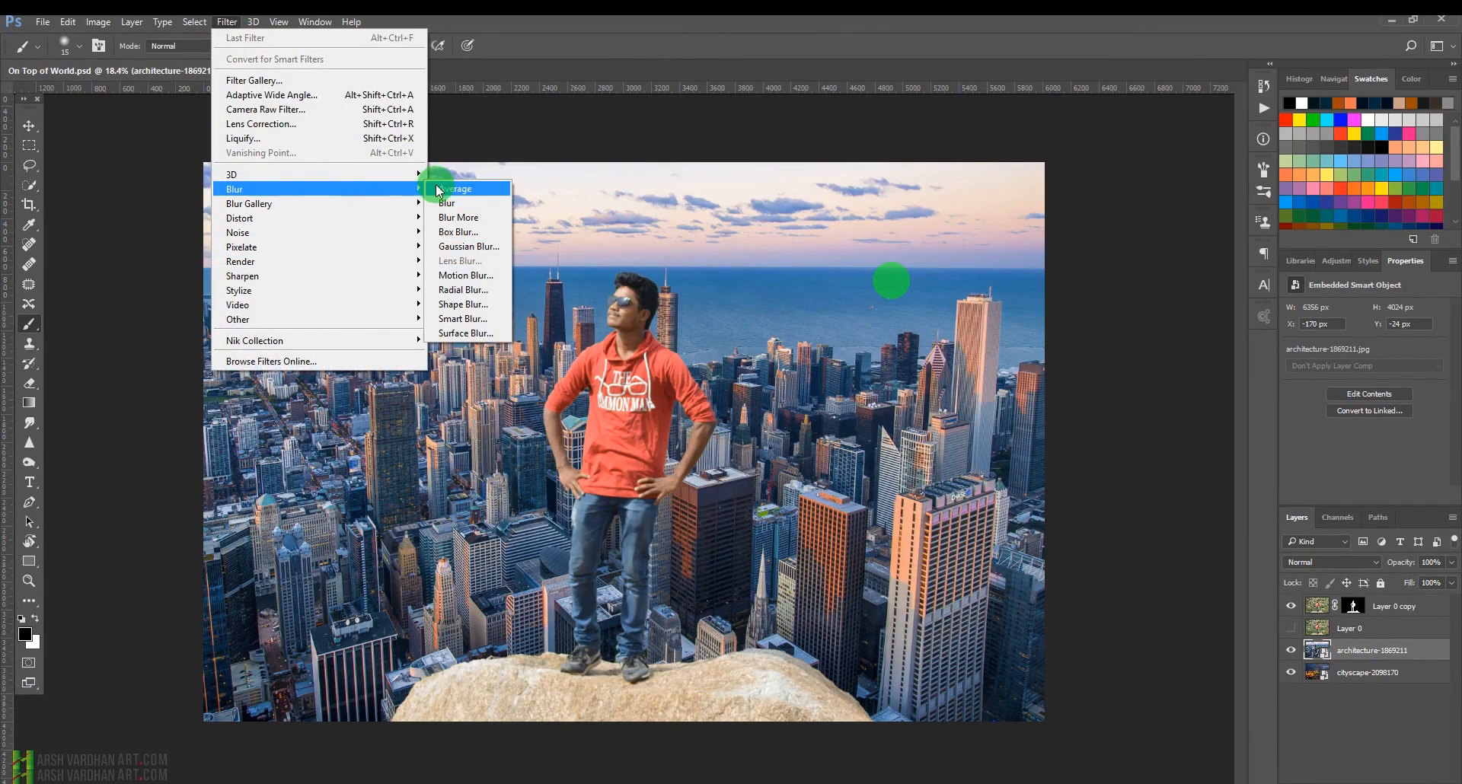
{"action": "mouse_move", "coordinate": [412, 203]}
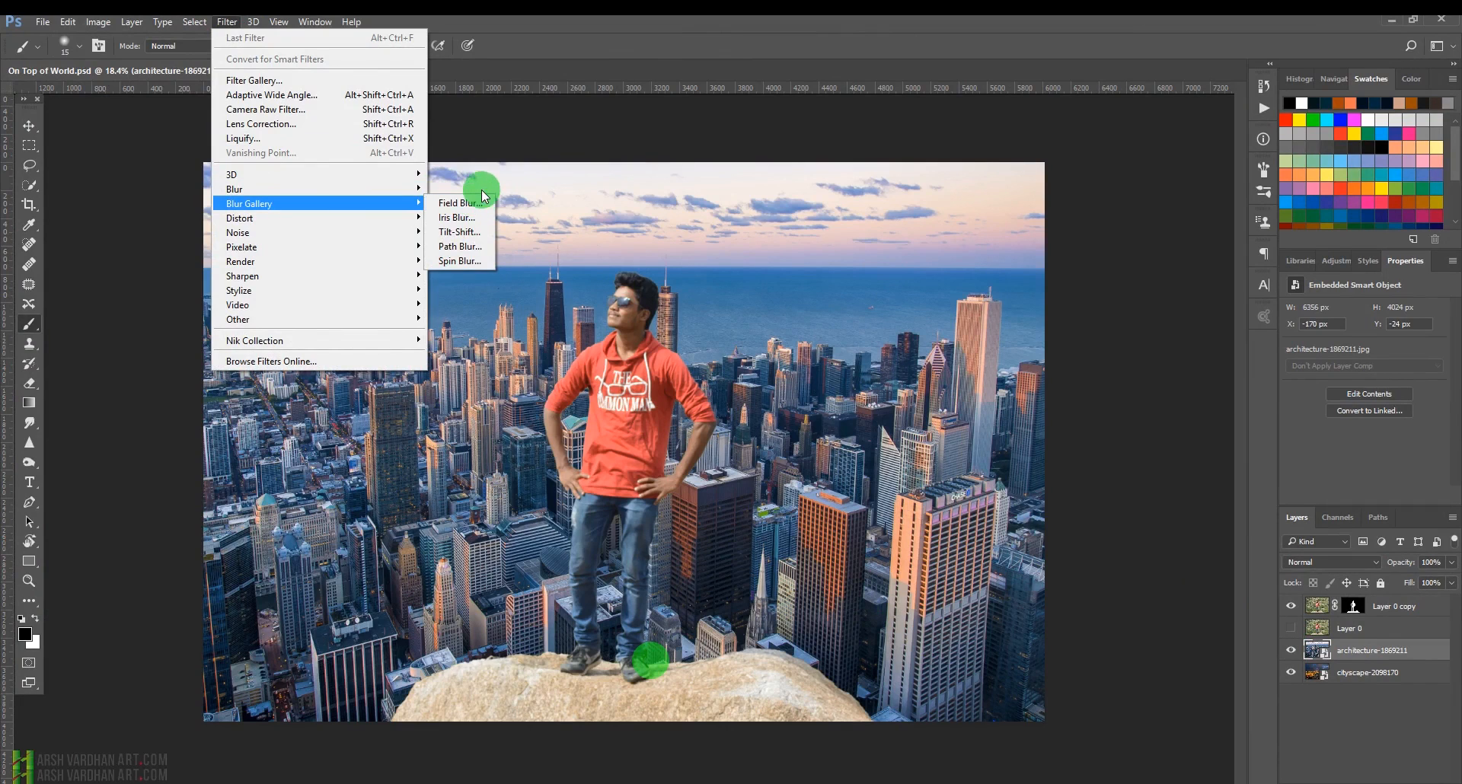
{"action": "left_click", "coordinate": [469, 231]}
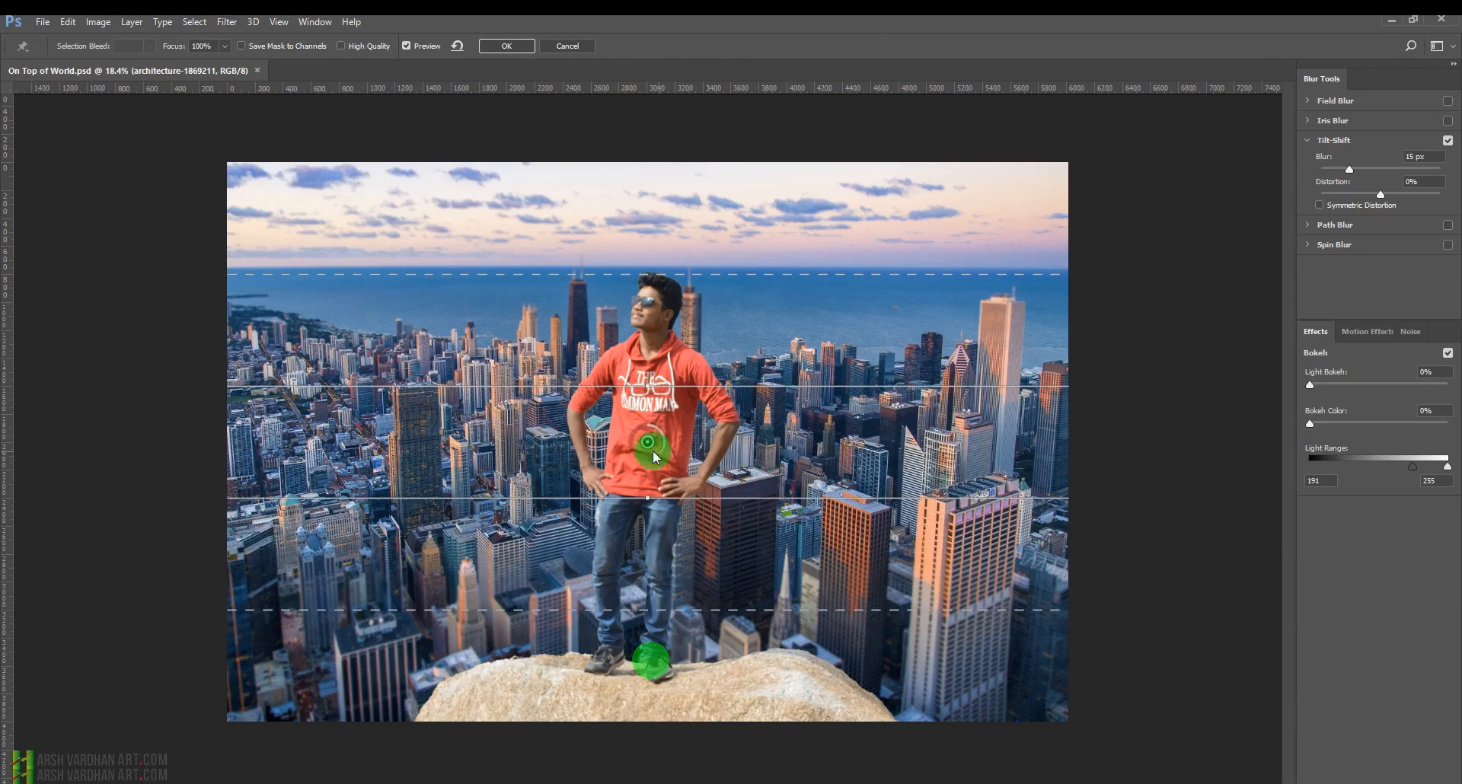
Move the tilt-shift focus pin down to the man's feet and set the blur to 34 px.
{"action": "left_click_drag", "start_coordinate": [648, 442], "coordinate": [632, 682]}
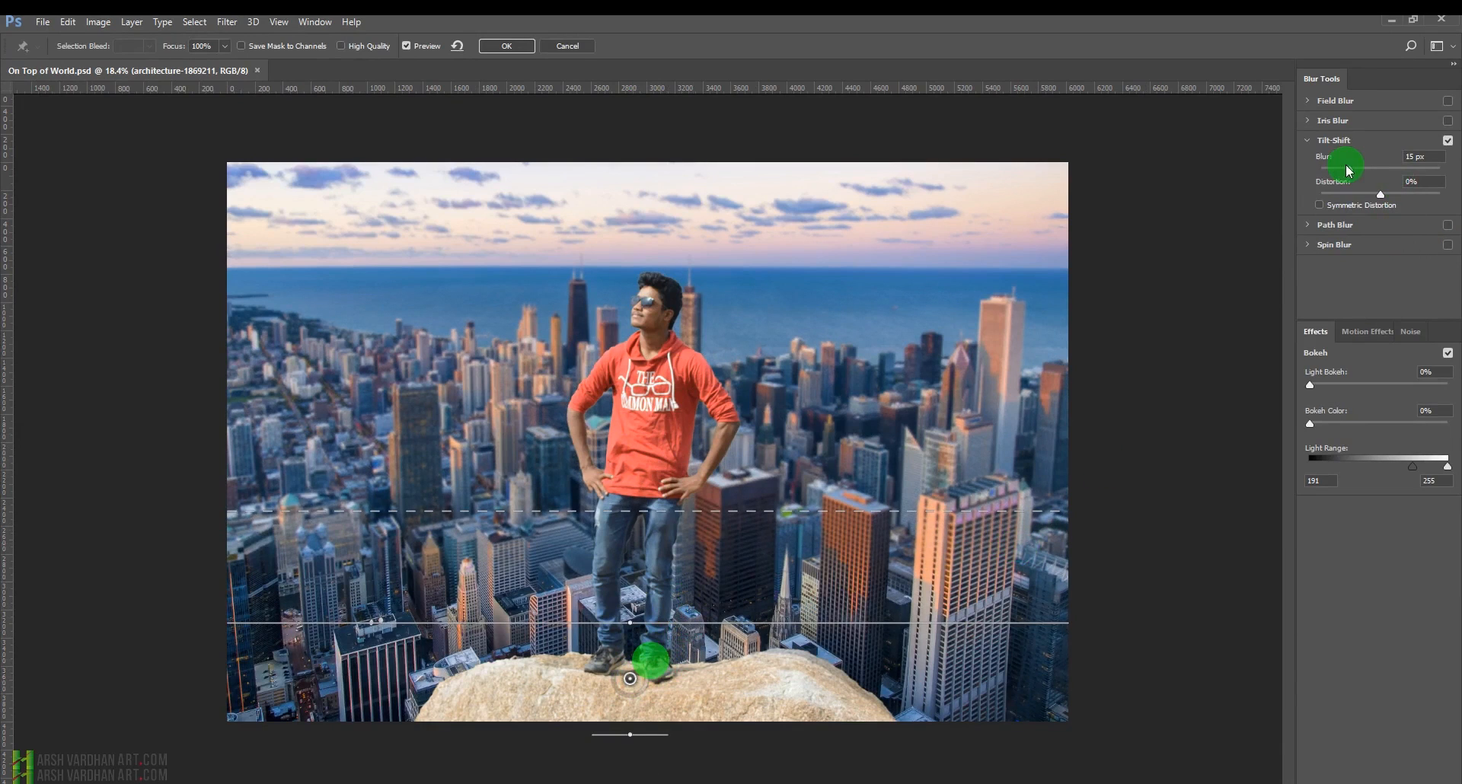
{"action": "left_click", "coordinate": [1362, 168]}
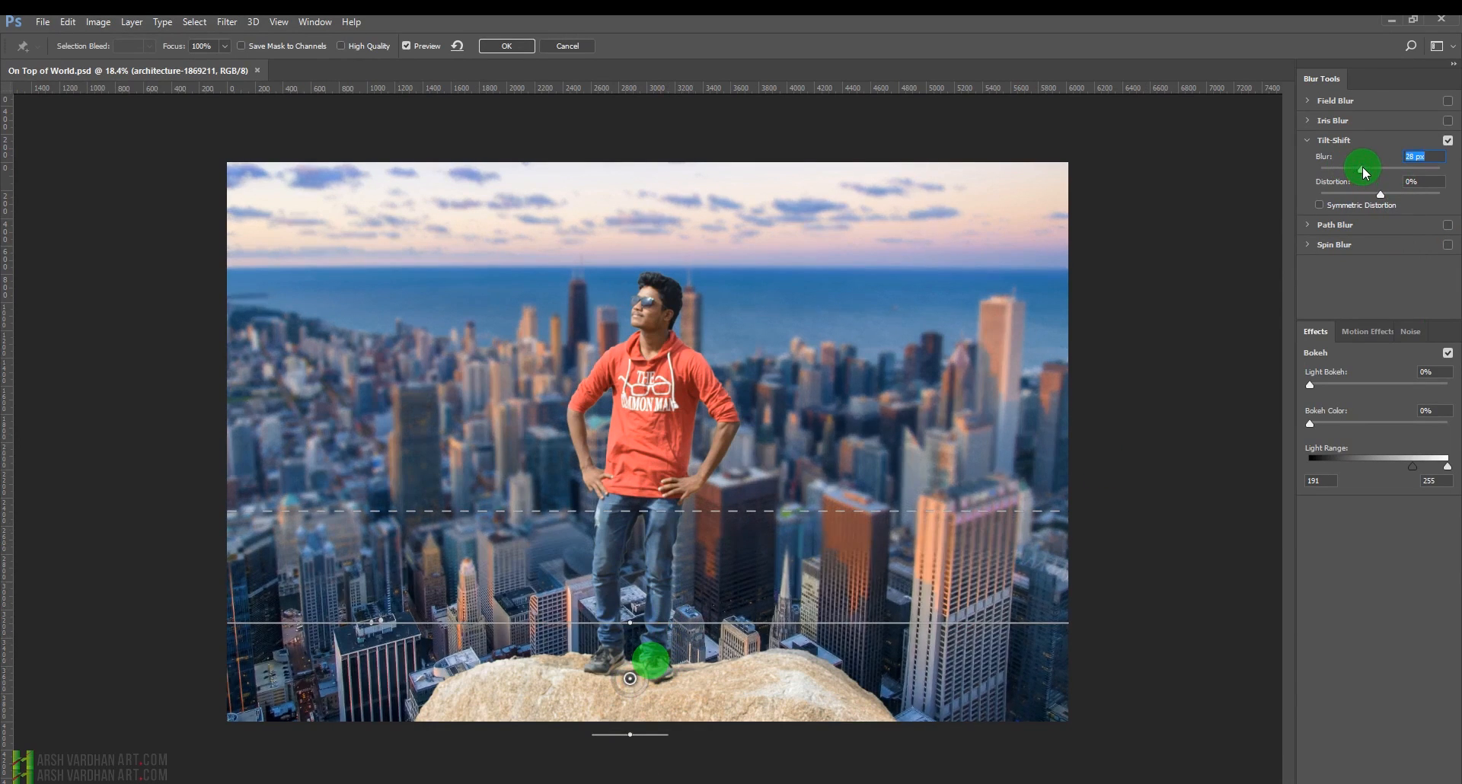
{"action": "left_click_drag", "start_coordinate": [1364, 171], "coordinate": [1370, 169]}
Adjust the tilt-shift transition line and reposition the focus pin just above the rock.
{"action": "left_click_drag", "start_coordinate": [789, 512], "coordinate": [763, 492]}
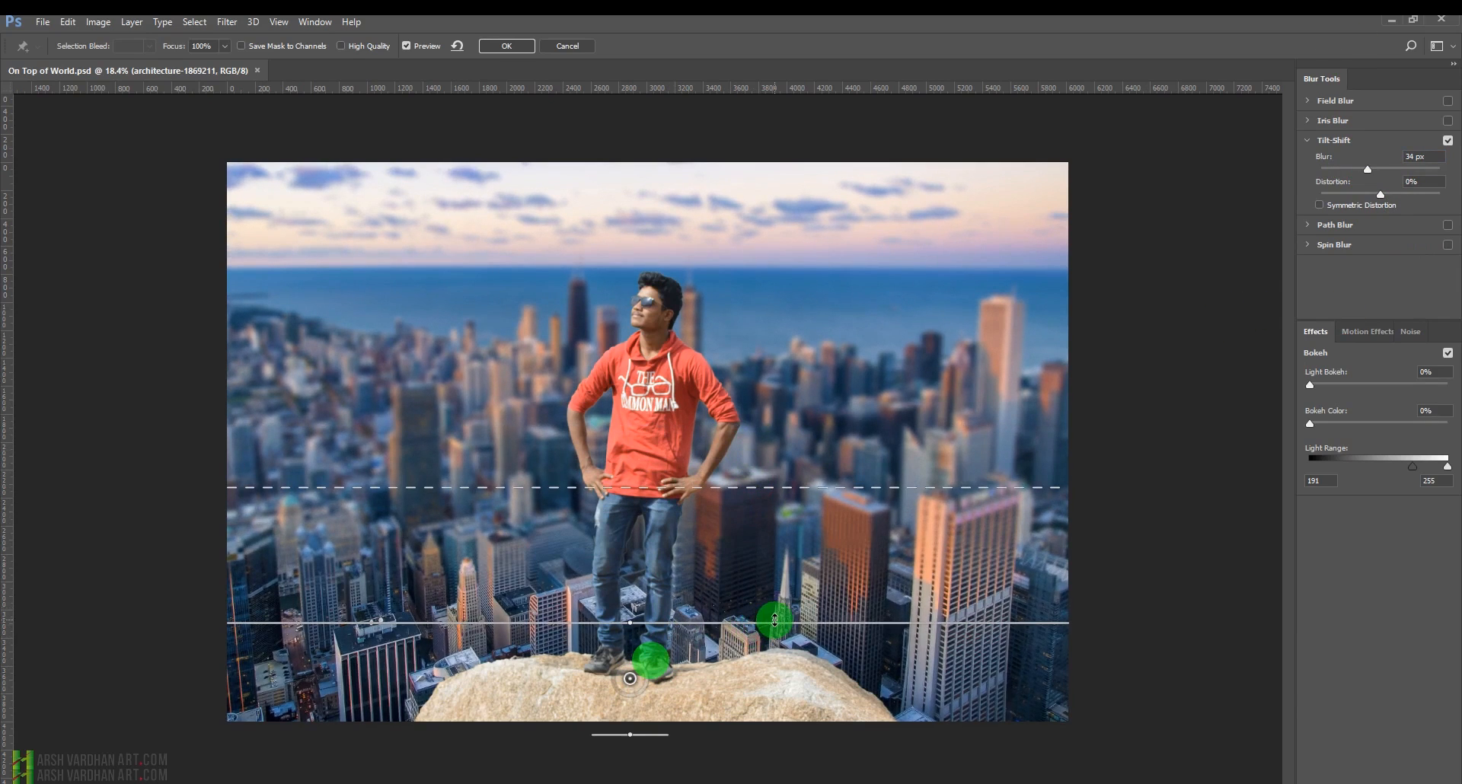
{"action": "left_click", "coordinate": [694, 658]}
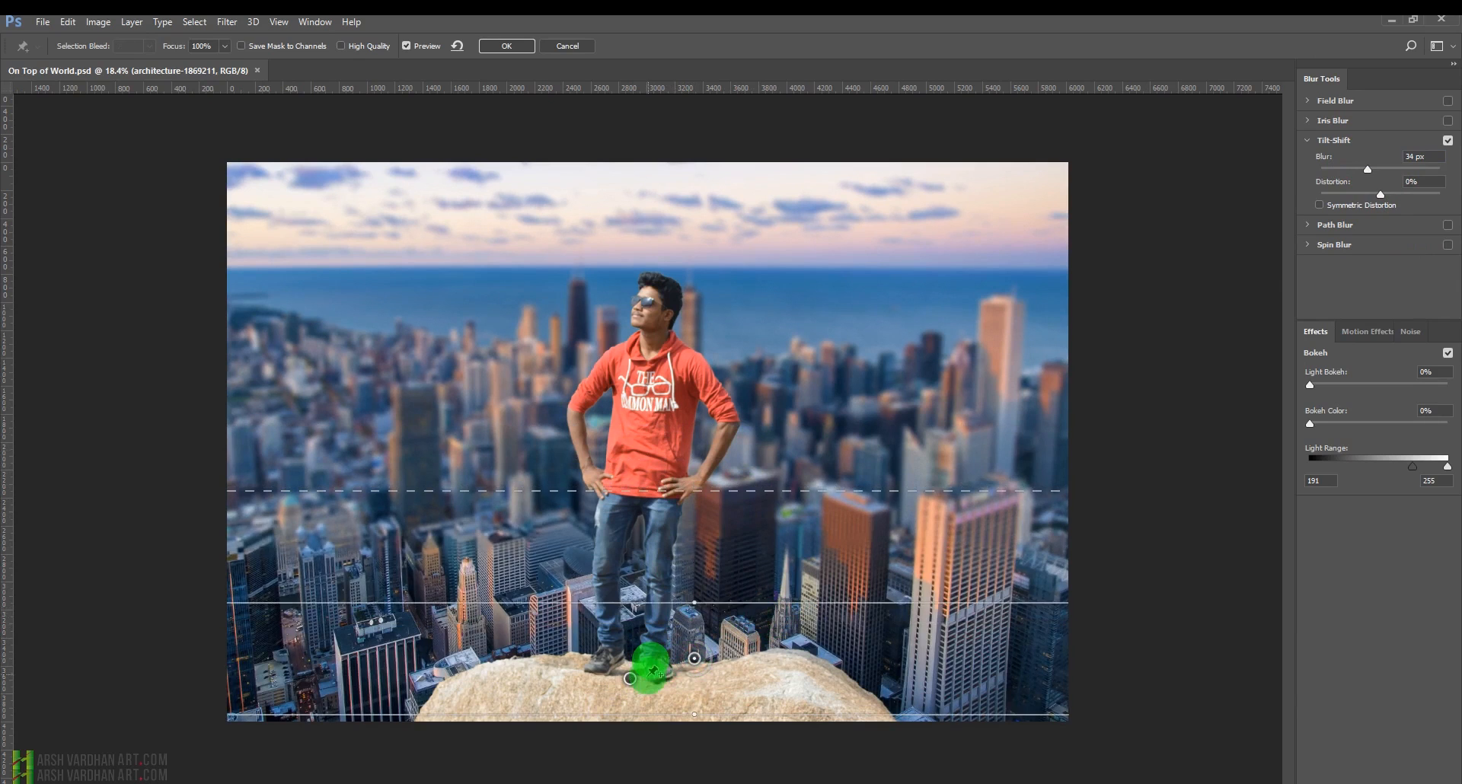
{"action": "left_click_drag", "start_coordinate": [708, 668], "coordinate": [636, 640]}
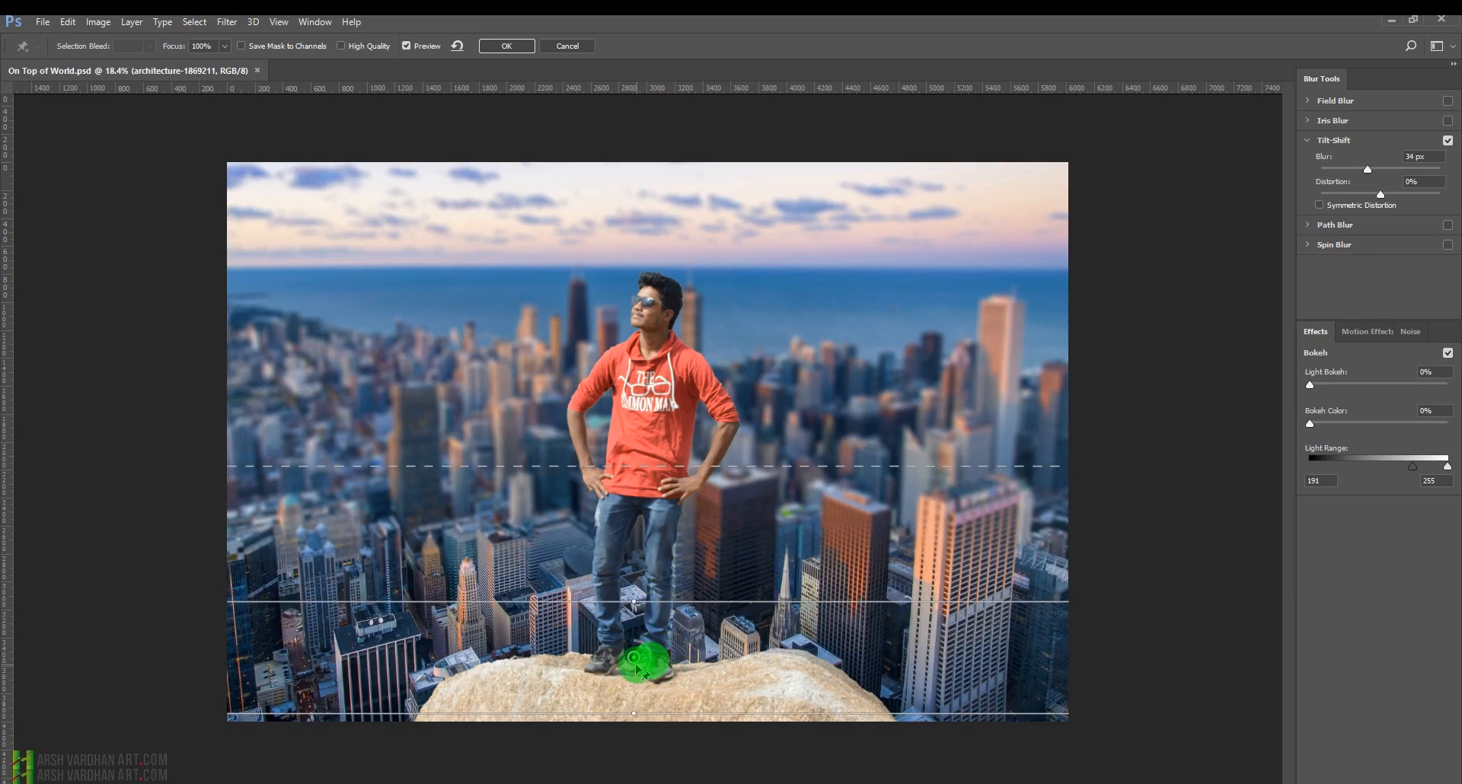
{"action": "left_click_drag", "start_coordinate": [635, 657], "coordinate": [638, 633]}
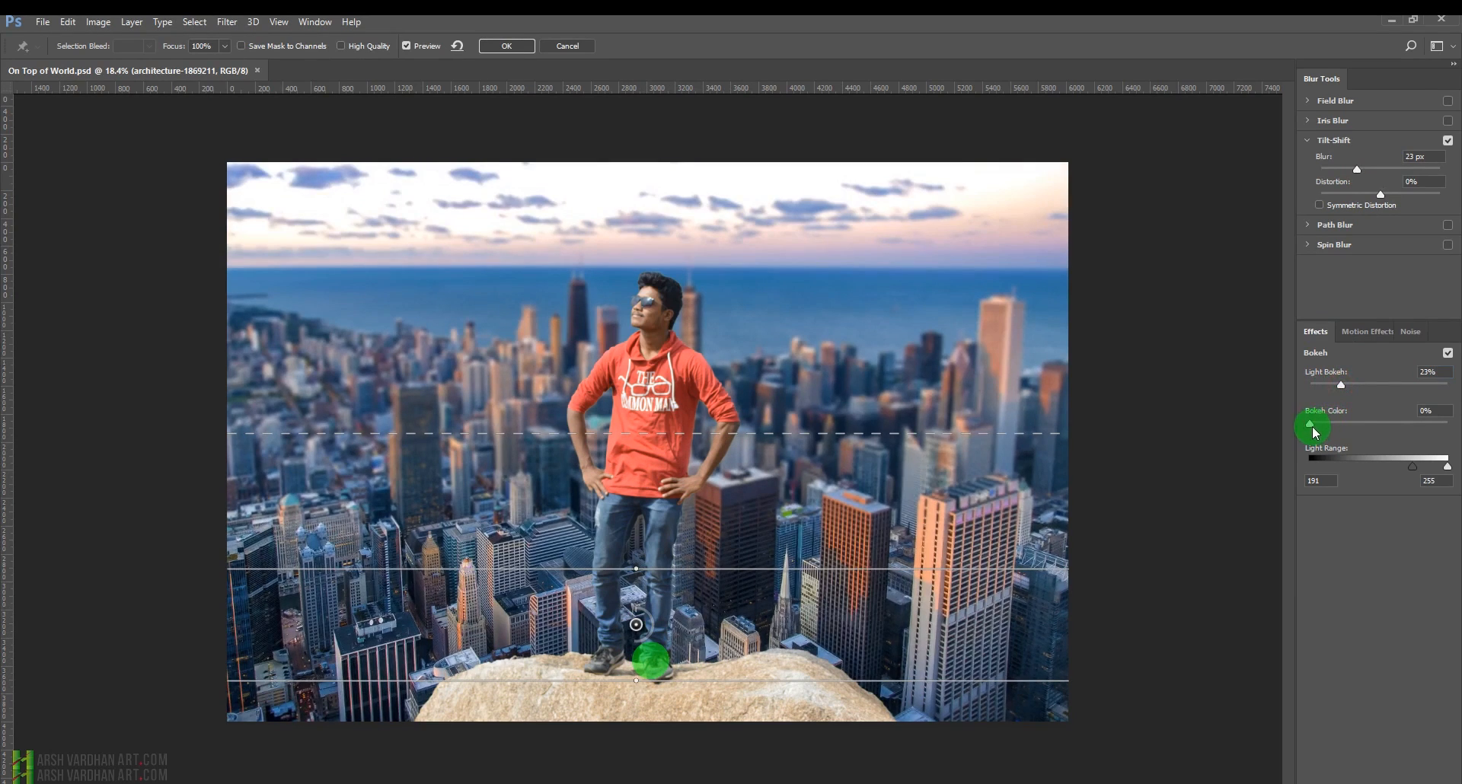
Set Light Bokeh to 4%, Bokeh Color to 19%, and the tilt-shift blur to 32 px.
{"action": "left_click_drag", "start_coordinate": [1314, 428], "coordinate": [1316, 384]}
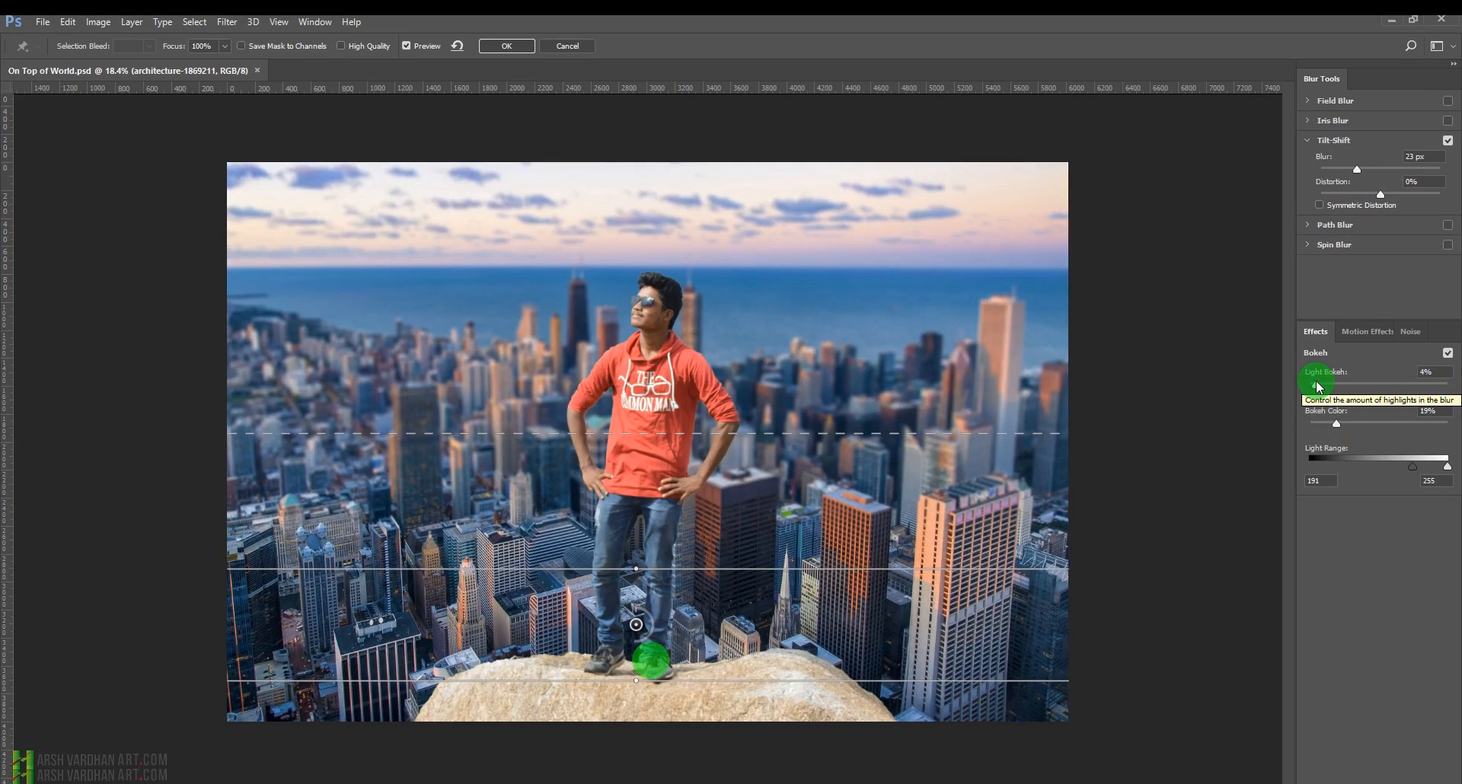
{"action": "left_click_drag", "start_coordinate": [1357, 169], "coordinate": [1402, 167]}
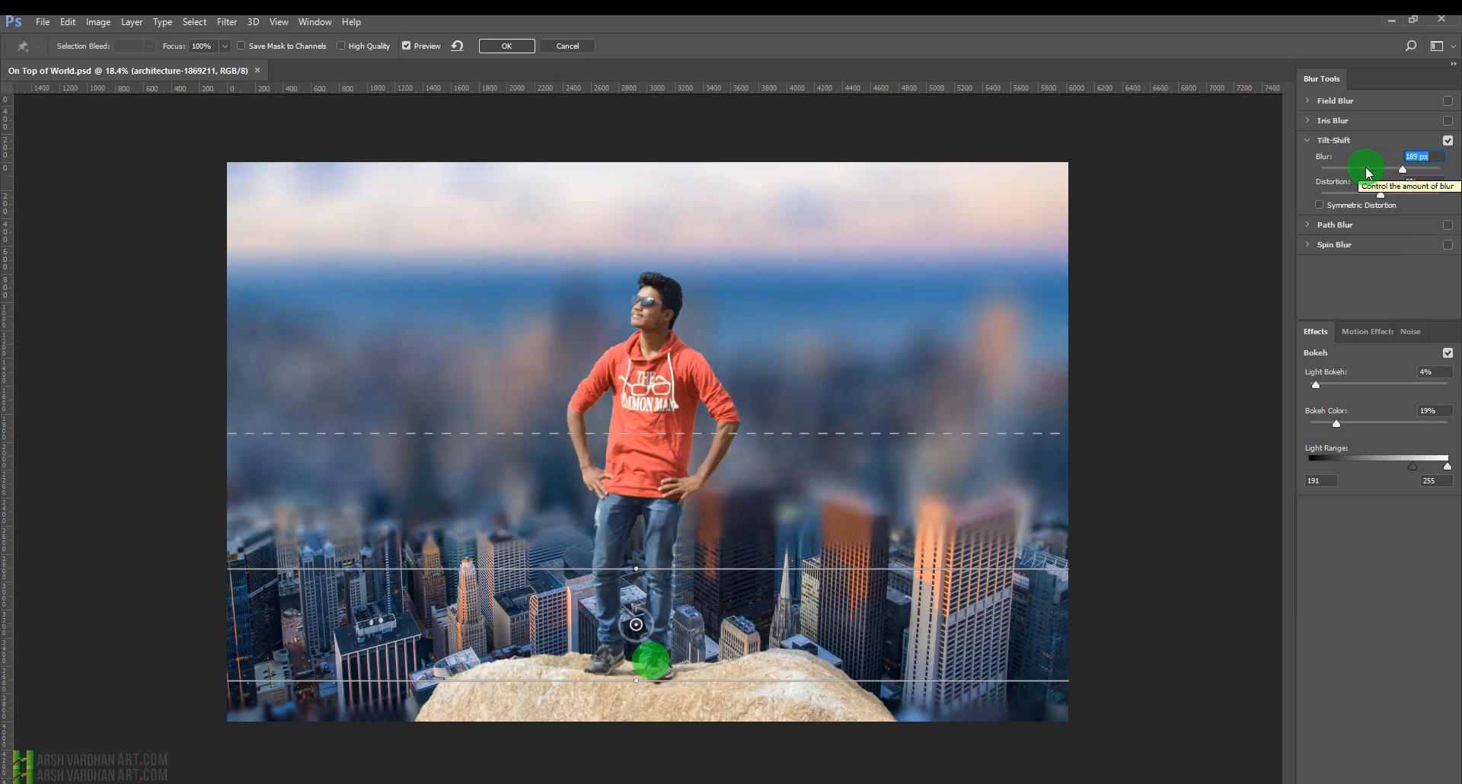
{"action": "left_click", "coordinate": [1367, 168]}
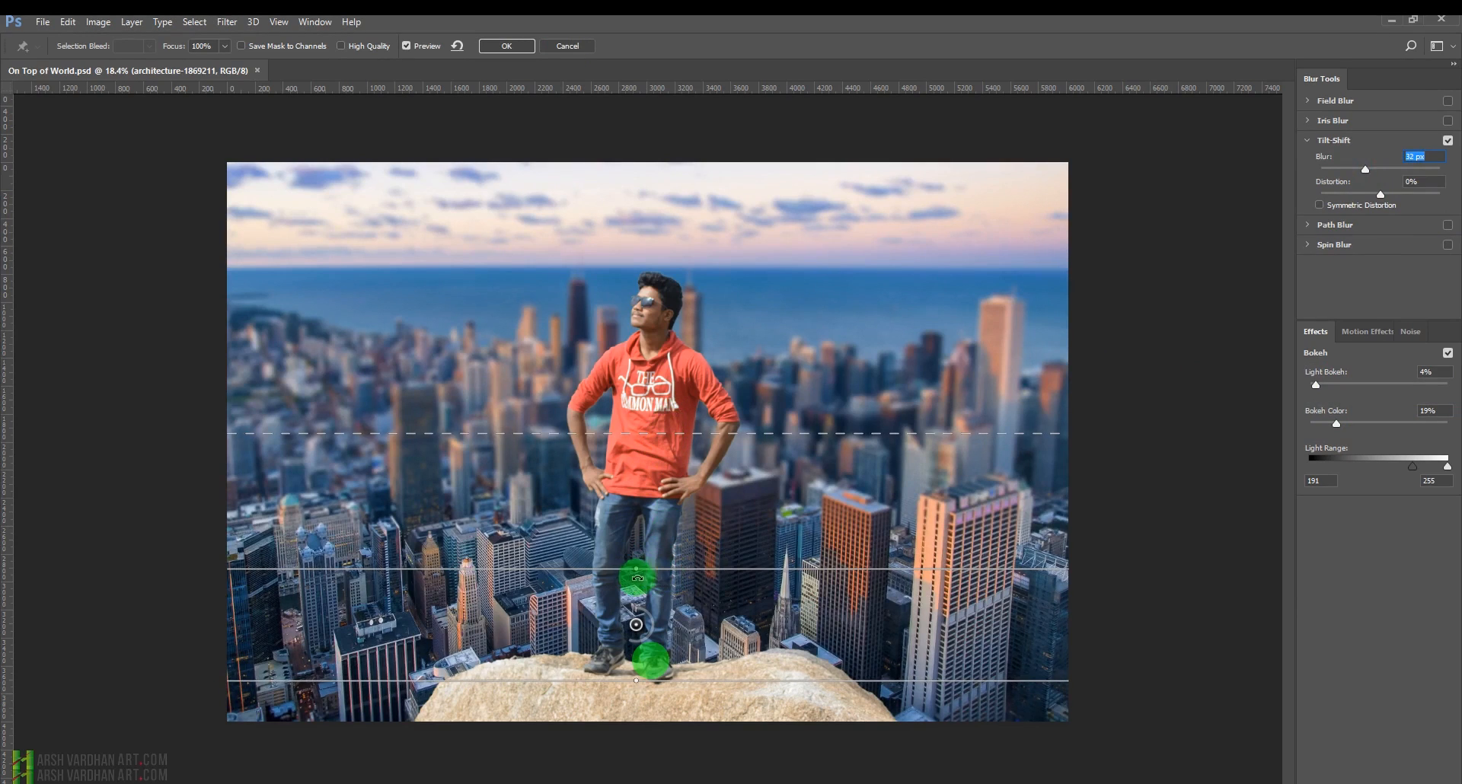
Move the tilt-shift focus pin and its lines down toward the bottom edge of the rock.
{"action": "left_click_drag", "start_coordinate": [637, 624], "coordinate": [637, 666]}
{"action": "left_click_drag", "start_coordinate": [1336, 424], "coordinate": [1338, 423]}
{"action": "left_click_drag", "start_coordinate": [637, 666], "coordinate": [623, 780]}
{"action": "mouse_move", "coordinate": [753, 694]}
{"action": "left_mouse_down"}
{"action": "mouse_move", "coordinate": [750, 707]}
{"action": "mouse_move", "coordinate": [747, 693]}
{"action": "left_mouse_up"}
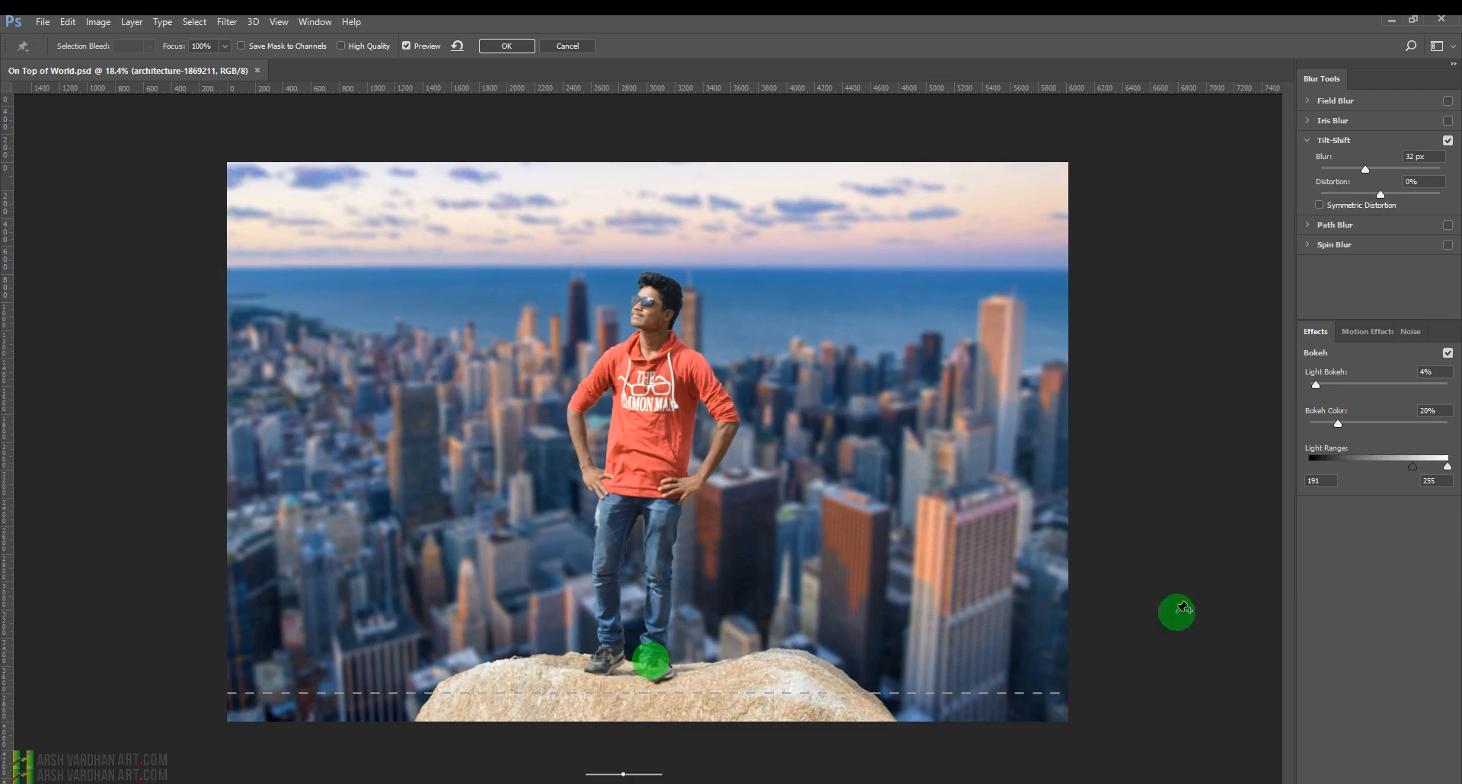
Raise Bokeh Color to 36% and Light Bokeh to 8%, then apply the tilt-shift blur.
{"action": "left_click_drag", "start_coordinate": [1337, 424], "coordinate": [1359, 423]}
{"action": "left_click_drag", "start_coordinate": [1315, 385], "coordinate": [1321, 385]}
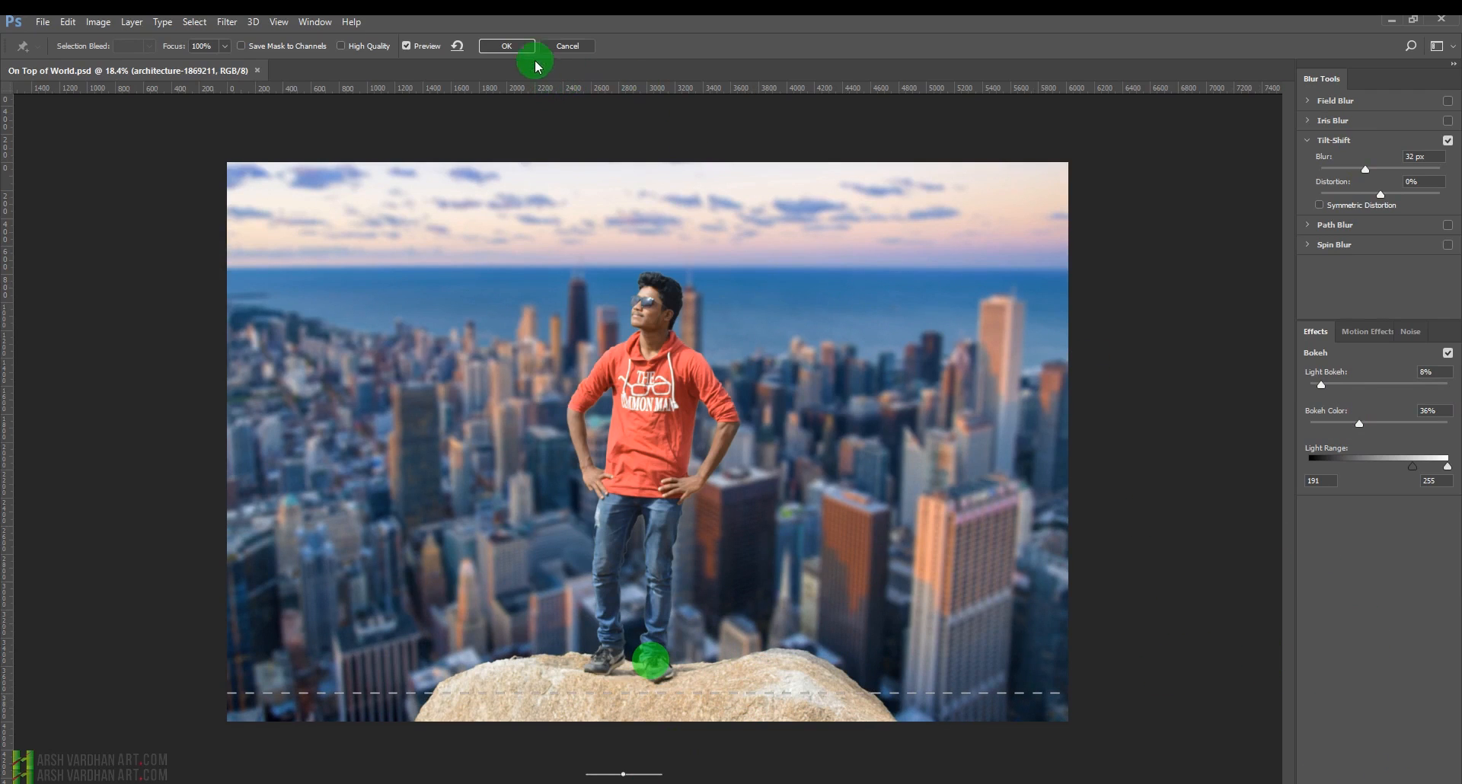
{"action": "left_click", "coordinate": [506, 45]}
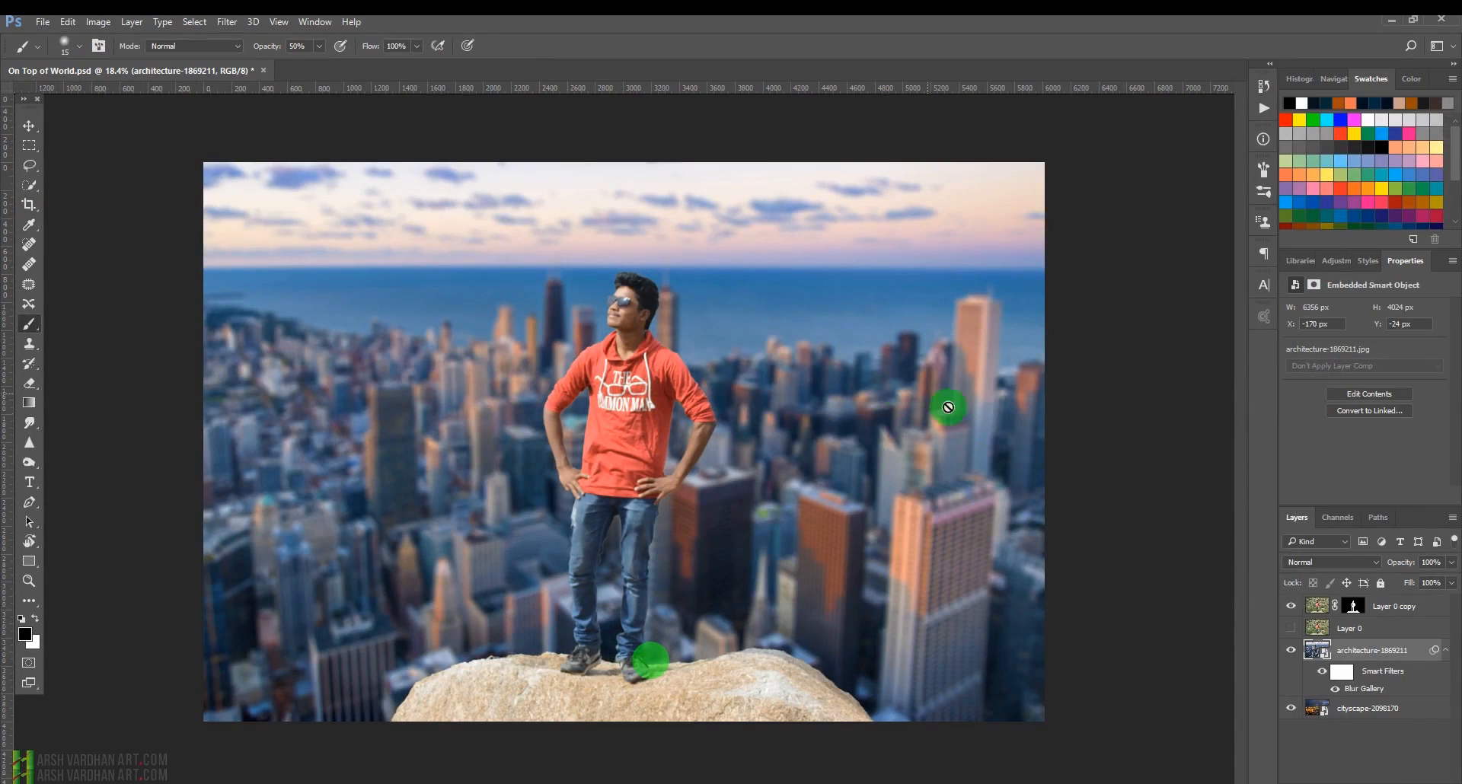
Select the Layer 0 copy layer and purge the history cache.
{"action": "left_click", "coordinate": [1317, 605]}
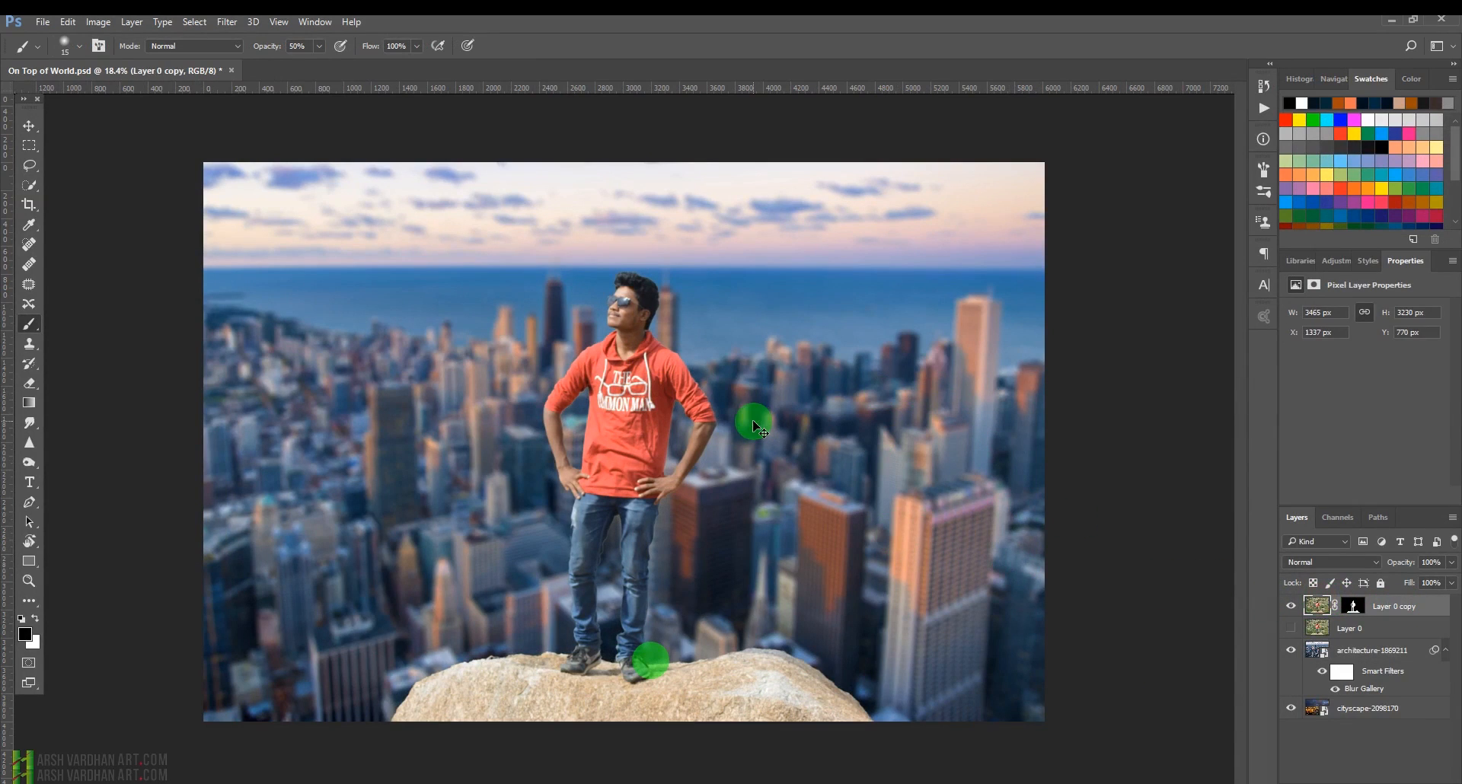
{"action": "left_click", "coordinate": [69, 23]}
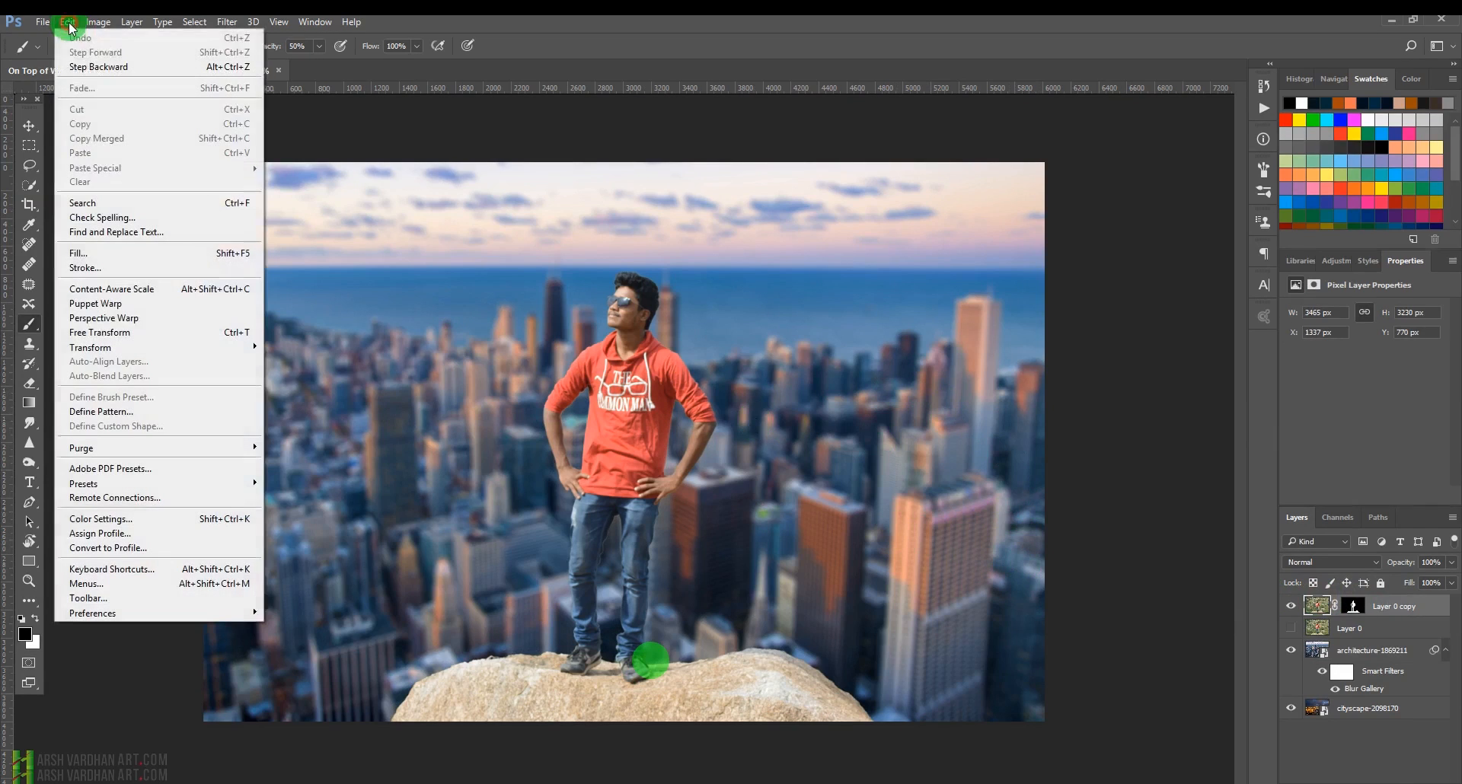
{"action": "mouse_move", "coordinate": [180, 446]}
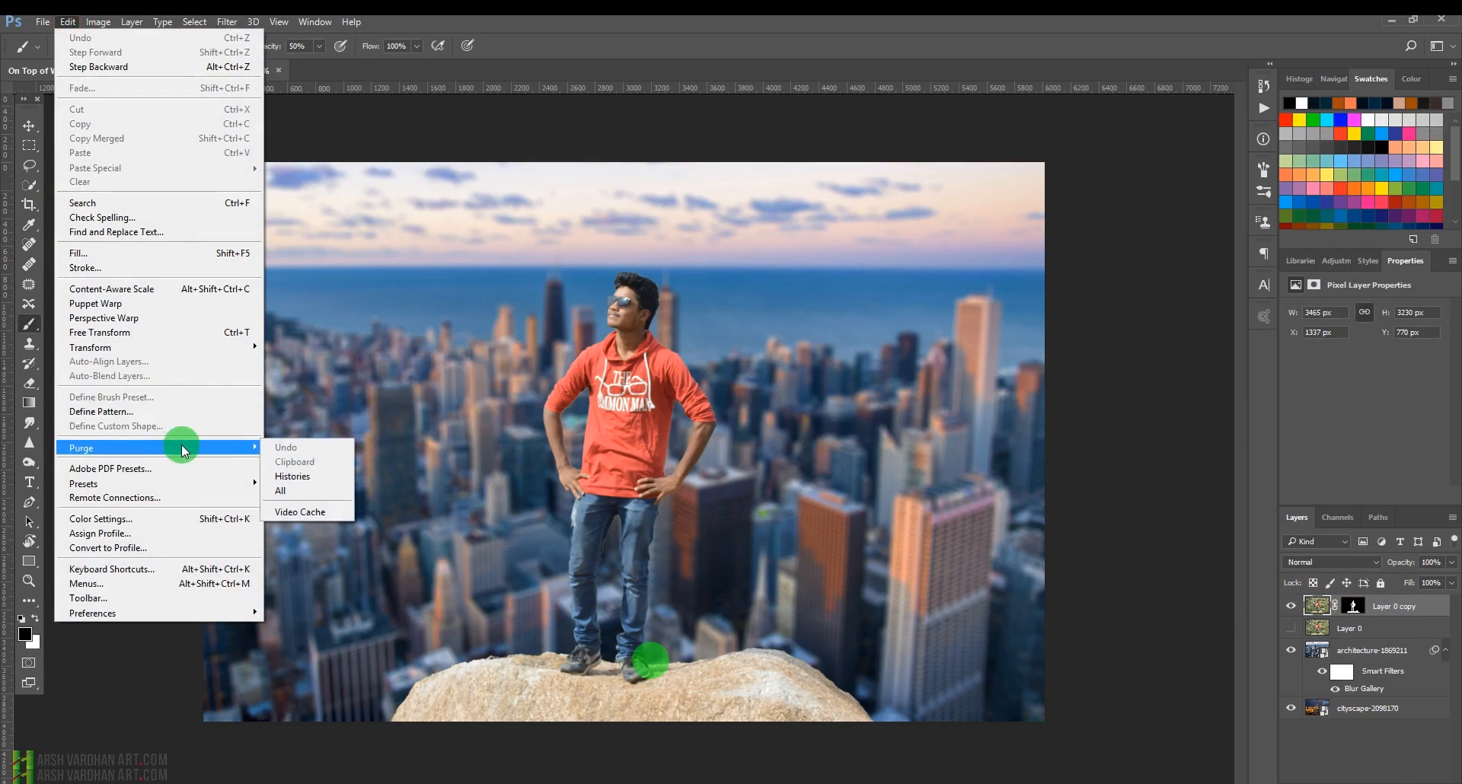
{"action": "left_click", "coordinate": [283, 481]}
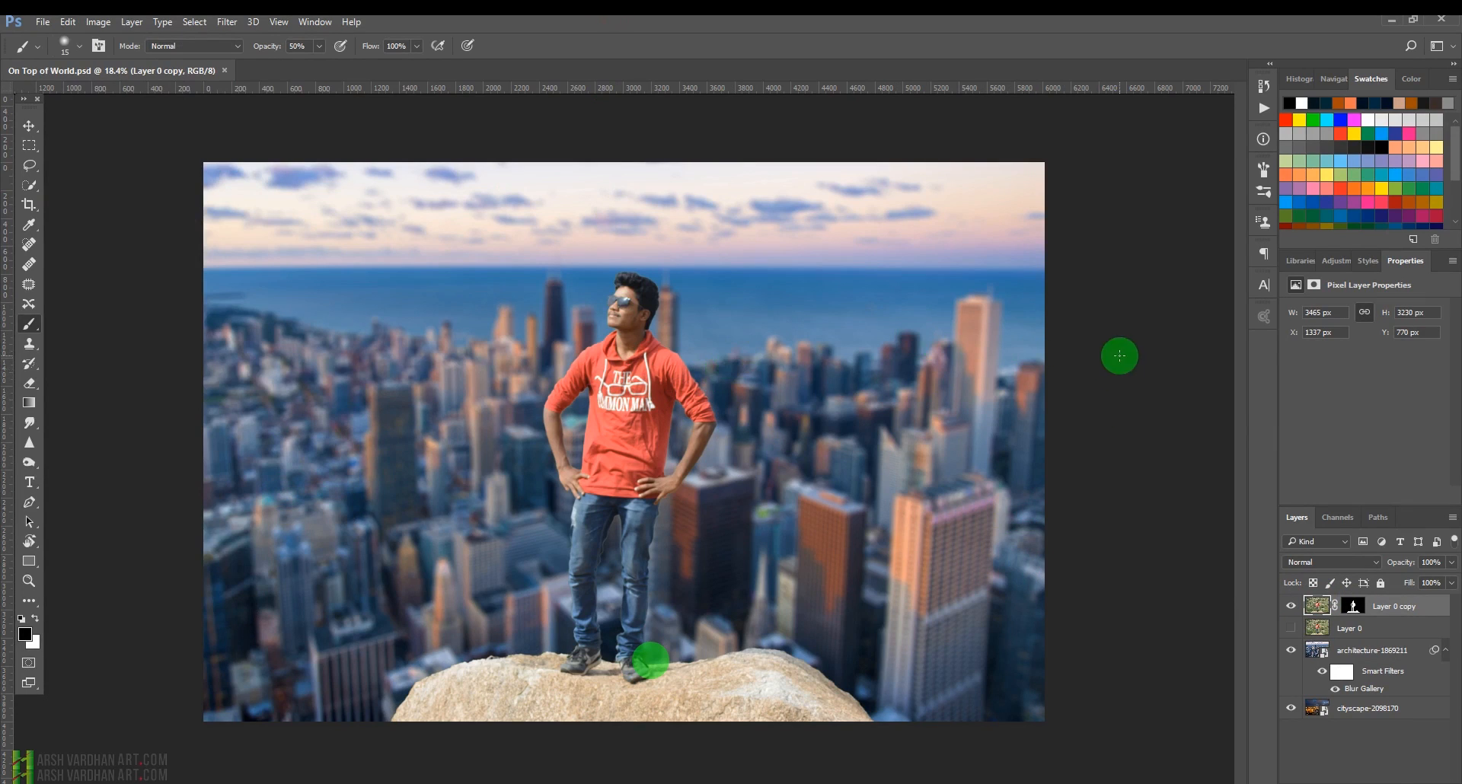
Stamp all visible layers into a new merged layer on top.
{"action": "key", "text": "ctrl+1"}
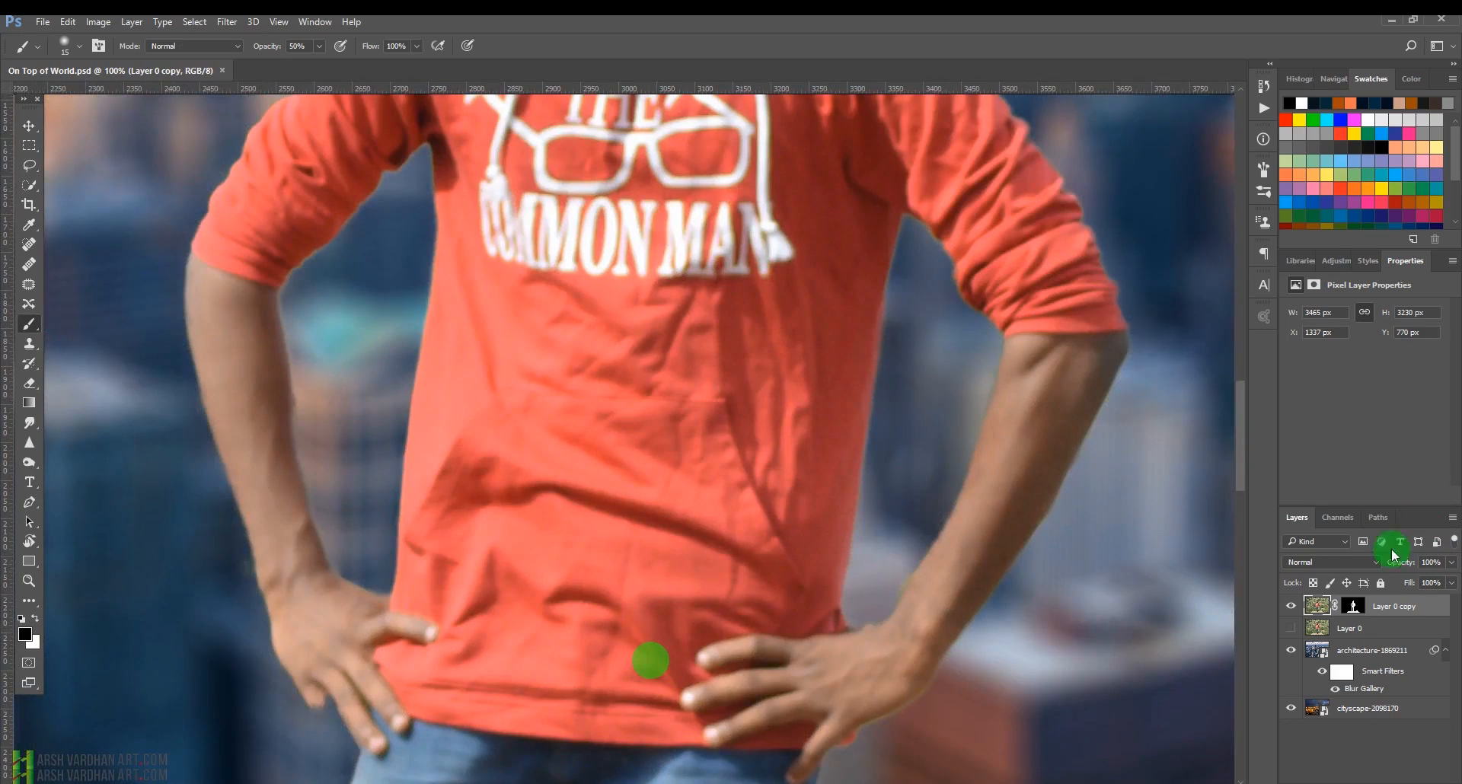
{"action": "mouse_move", "coordinate": [731, 236]}
{"action": "left_mouse_down"}
{"action": "mouse_move", "coordinate": [738, 424]}
{"action": "mouse_move", "coordinate": [705, 411]}
{"action": "left_mouse_up"}
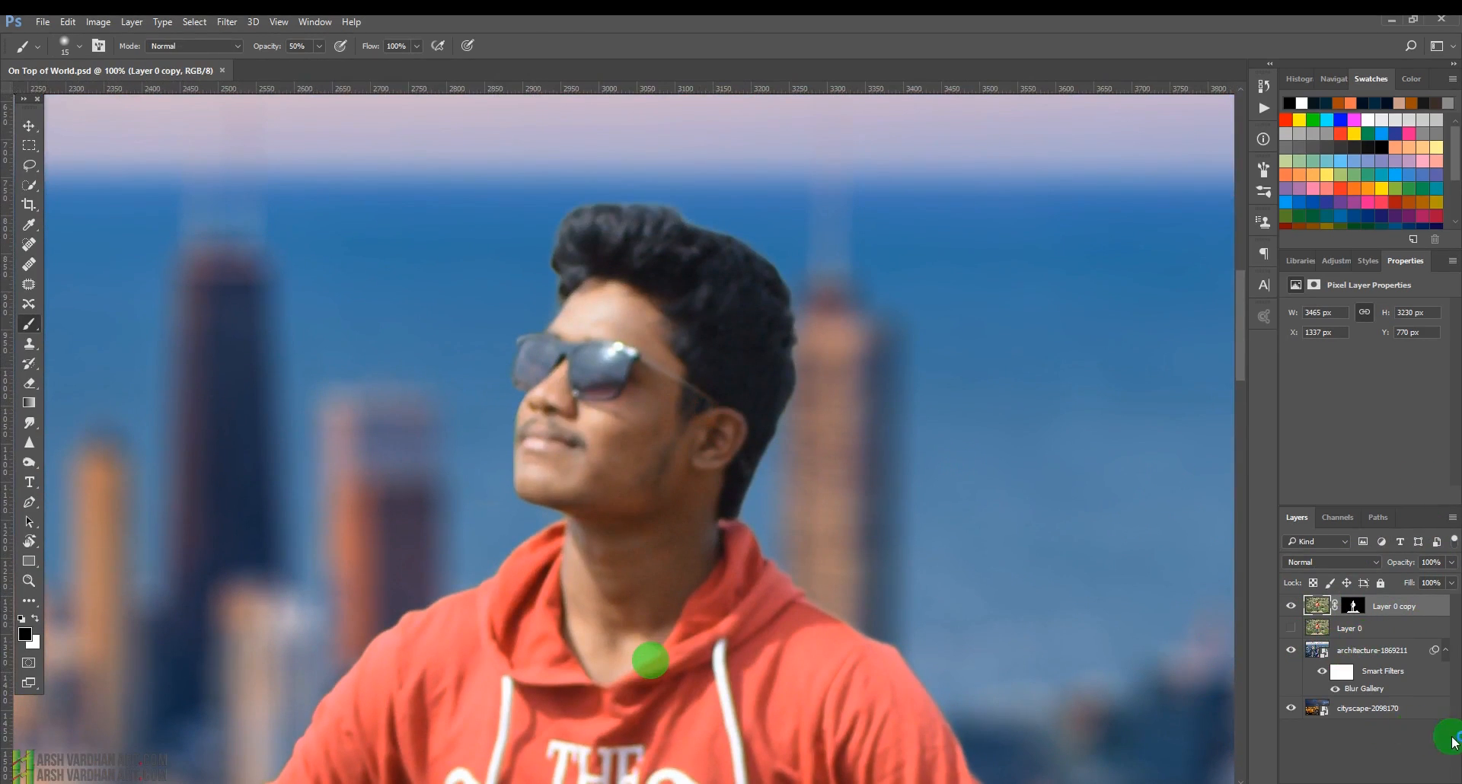
{"action": "key", "text": "ctrl+alt+shift+e"}
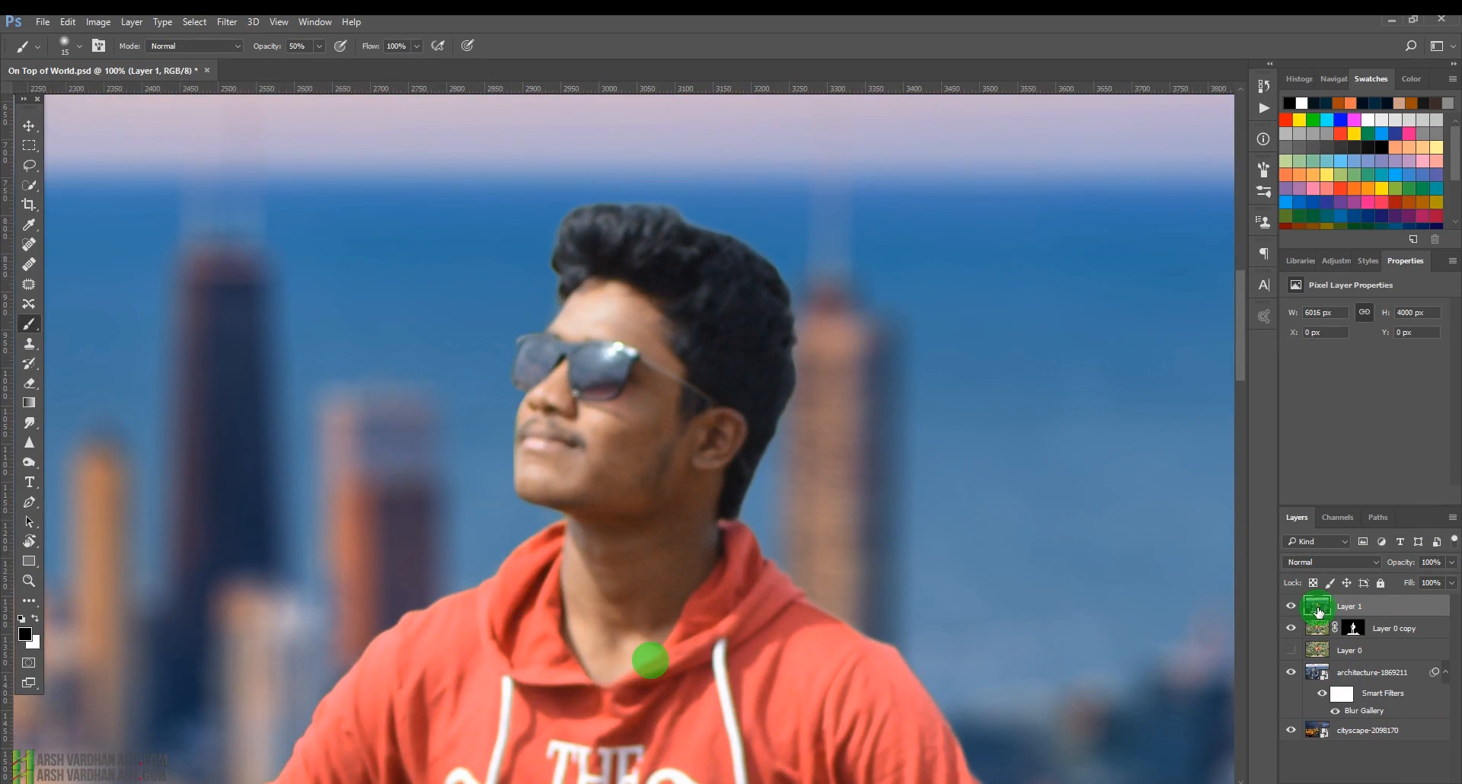
Open the Nik Collection Color Efex Pro 4 filter on the merged layer.
{"action": "left_click", "coordinate": [227, 22]}
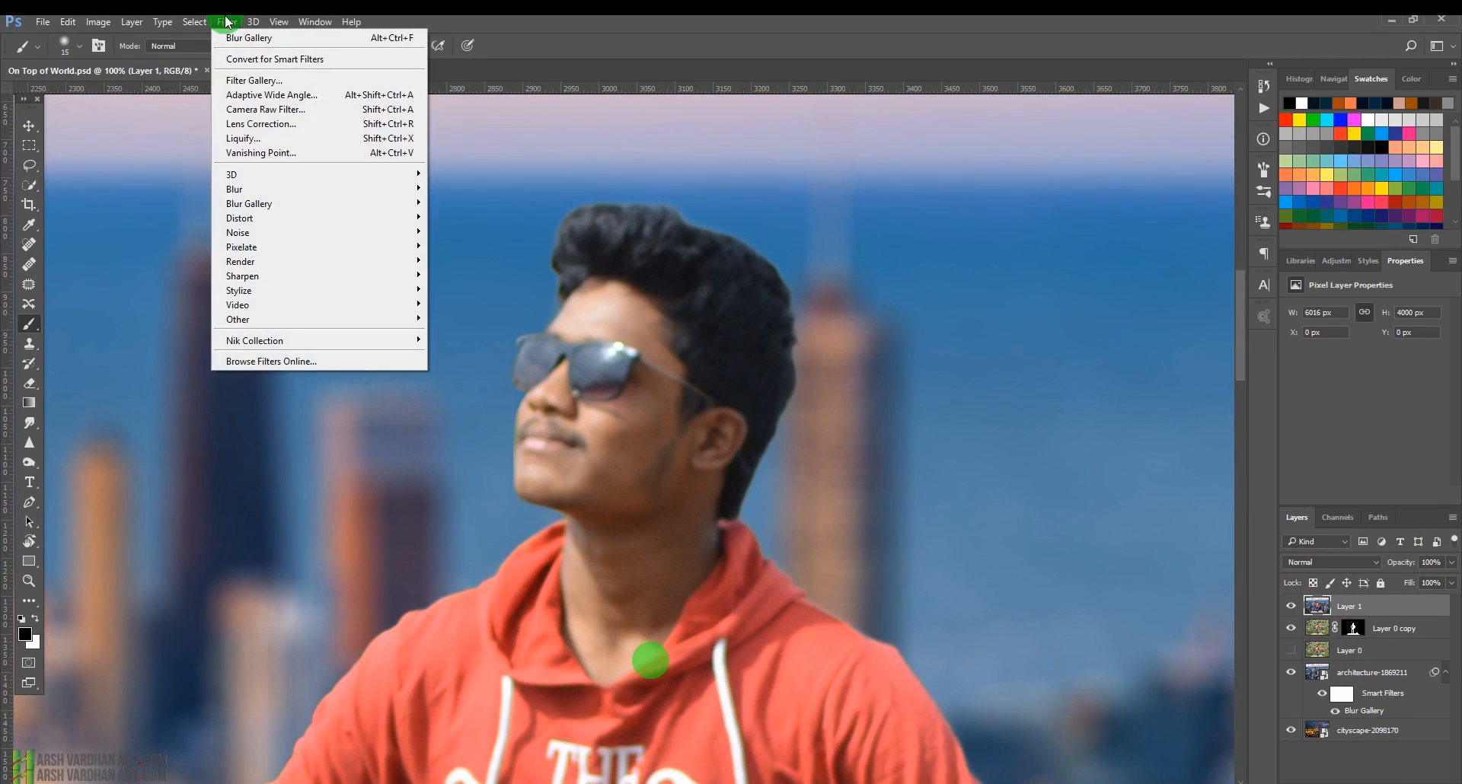
{"action": "mouse_move", "coordinate": [298, 339]}
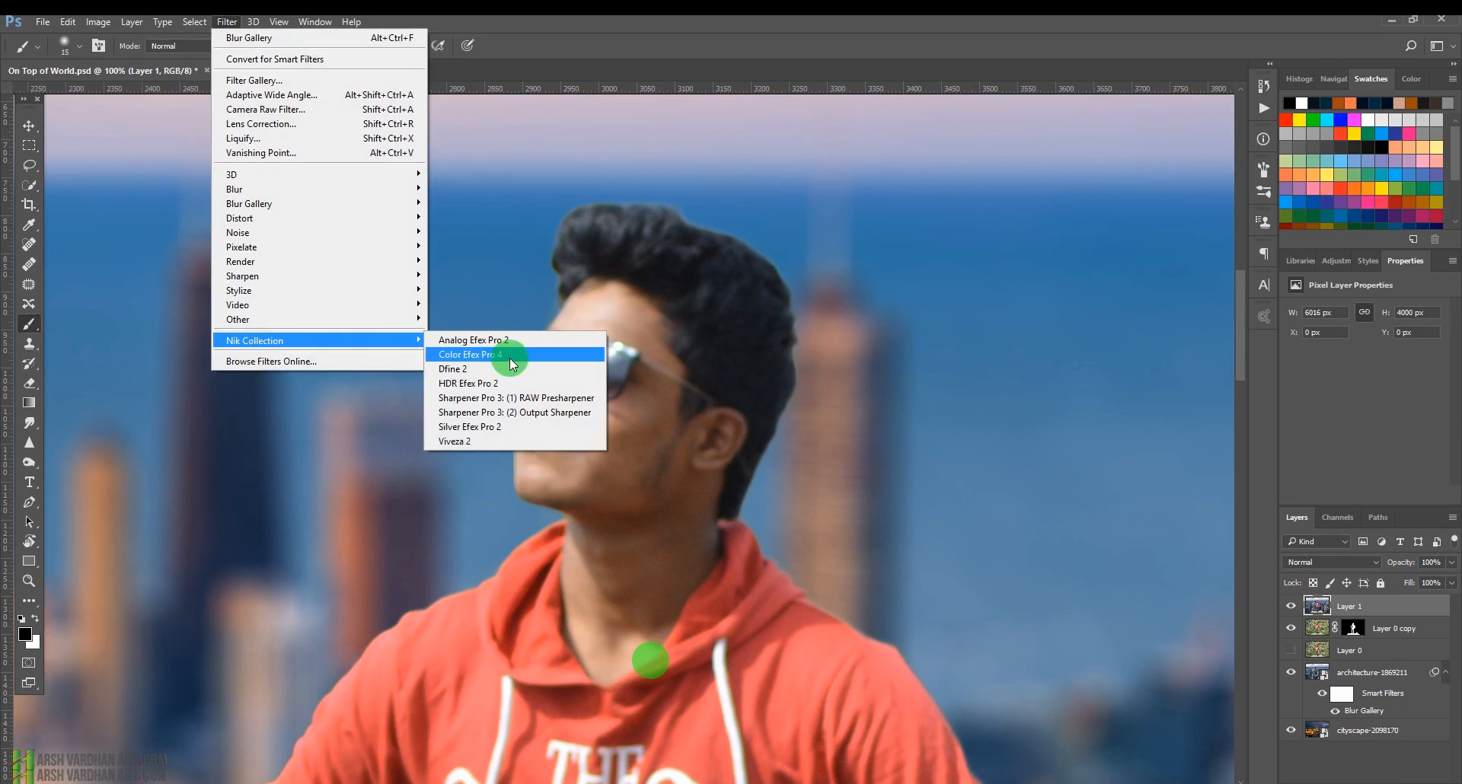
{"action": "left_click", "coordinate": [508, 355]}
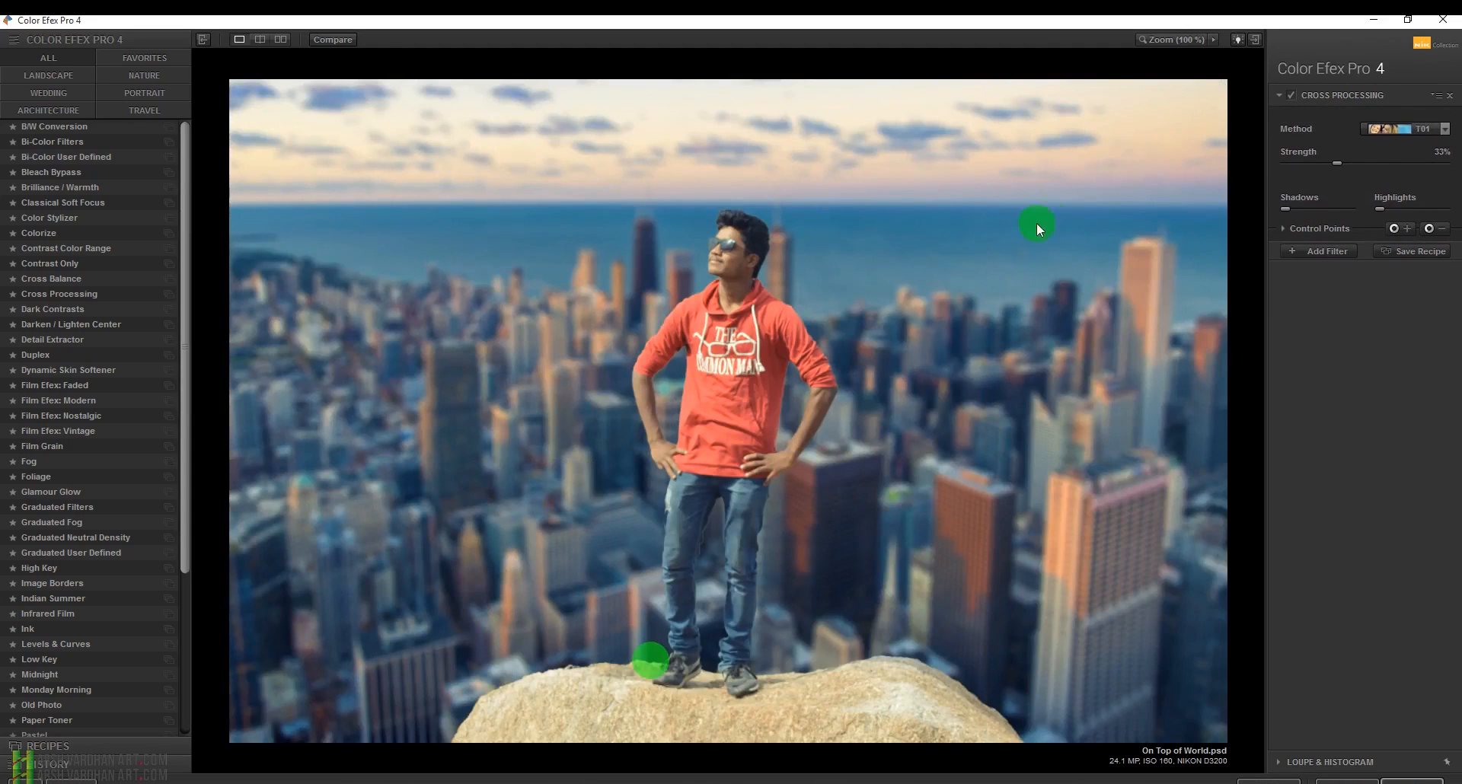
Add a Dynamic Skin Softener filter and sample the skin color from the man's face.
{"action": "left_click", "coordinate": [1323, 251]}
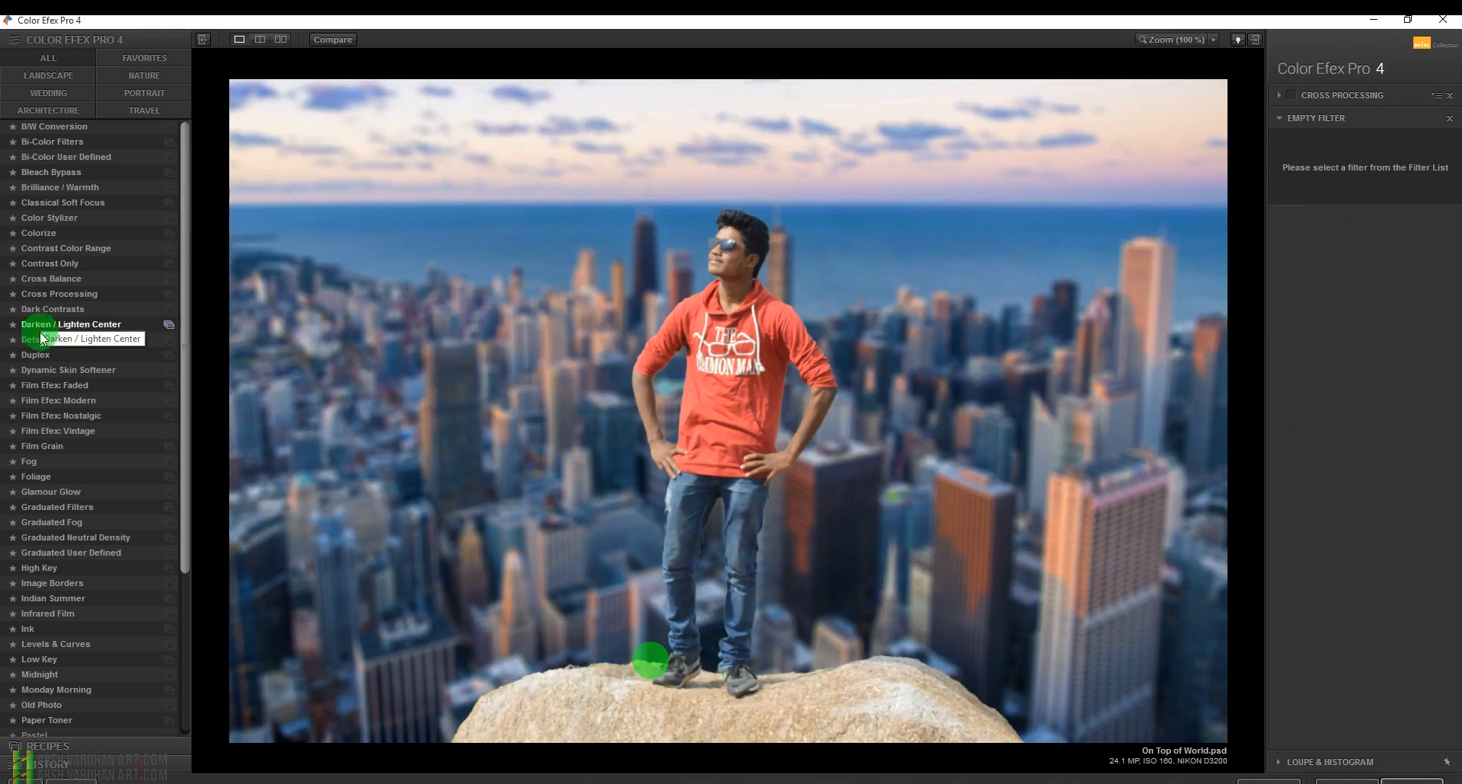
{"action": "left_click", "coordinate": [67, 373]}
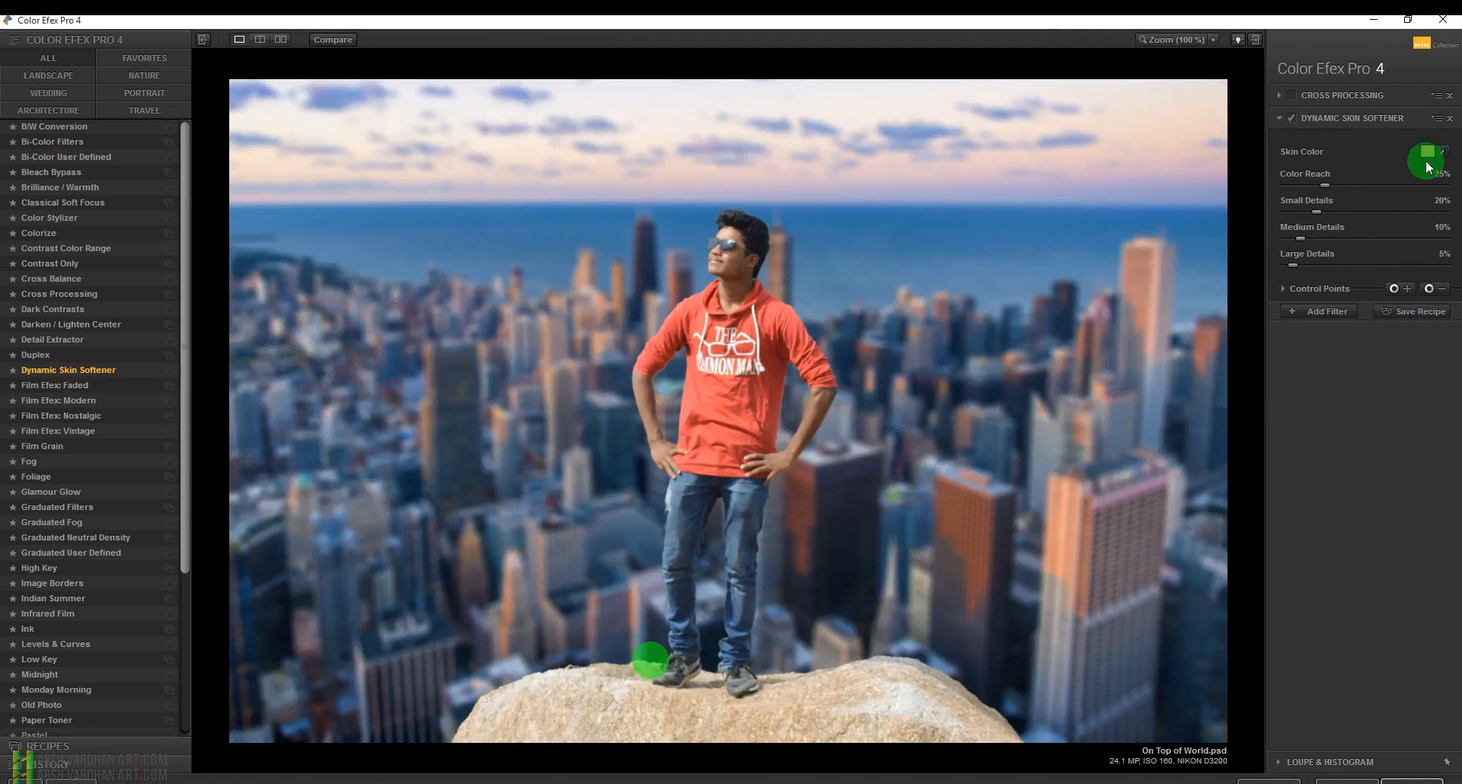
{"action": "left_click", "coordinate": [1444, 155]}
{"action": "left_click", "coordinate": [735, 251]}
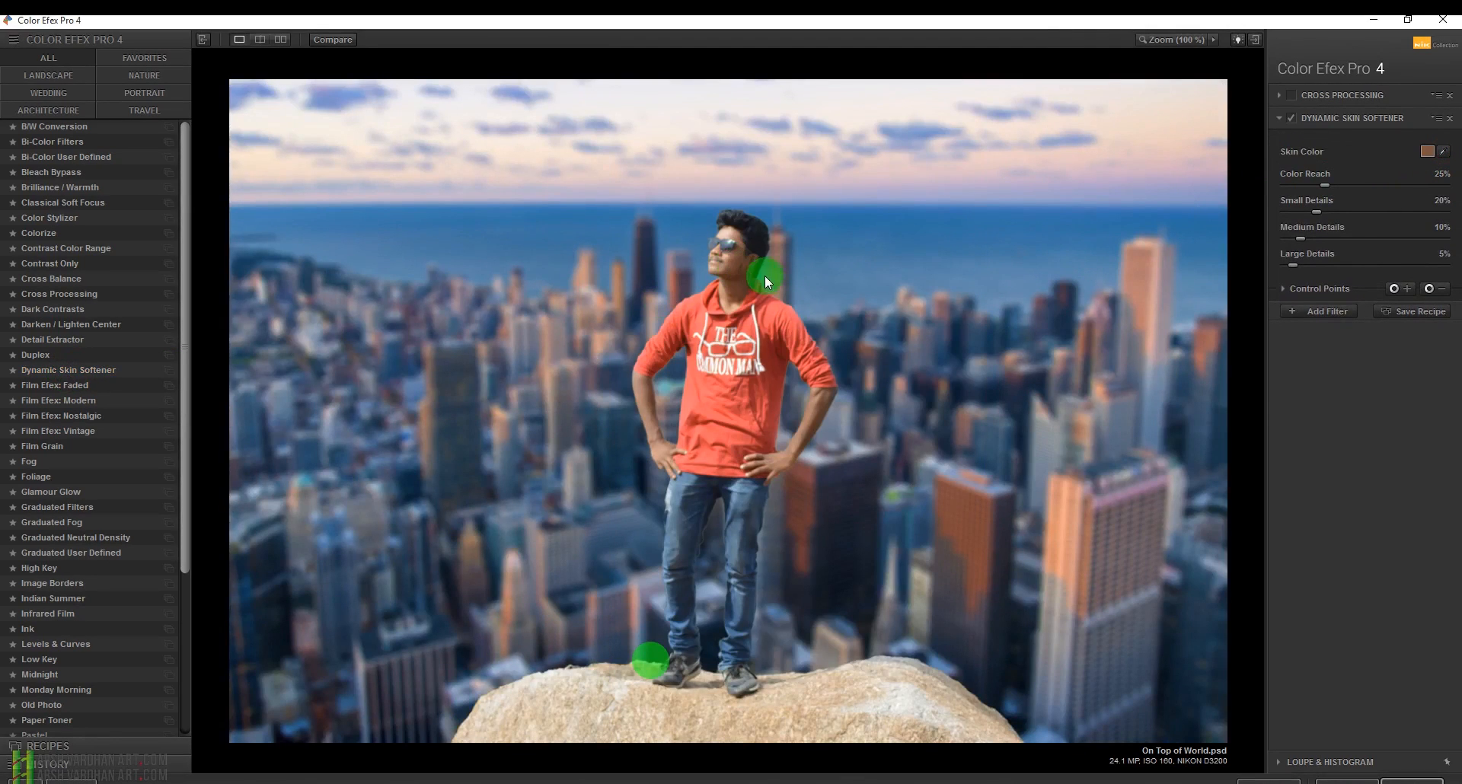
Zoom into the man's face to inspect the skin softening, then zoom back out.
{"action": "left_click", "coordinate": [724, 256]}
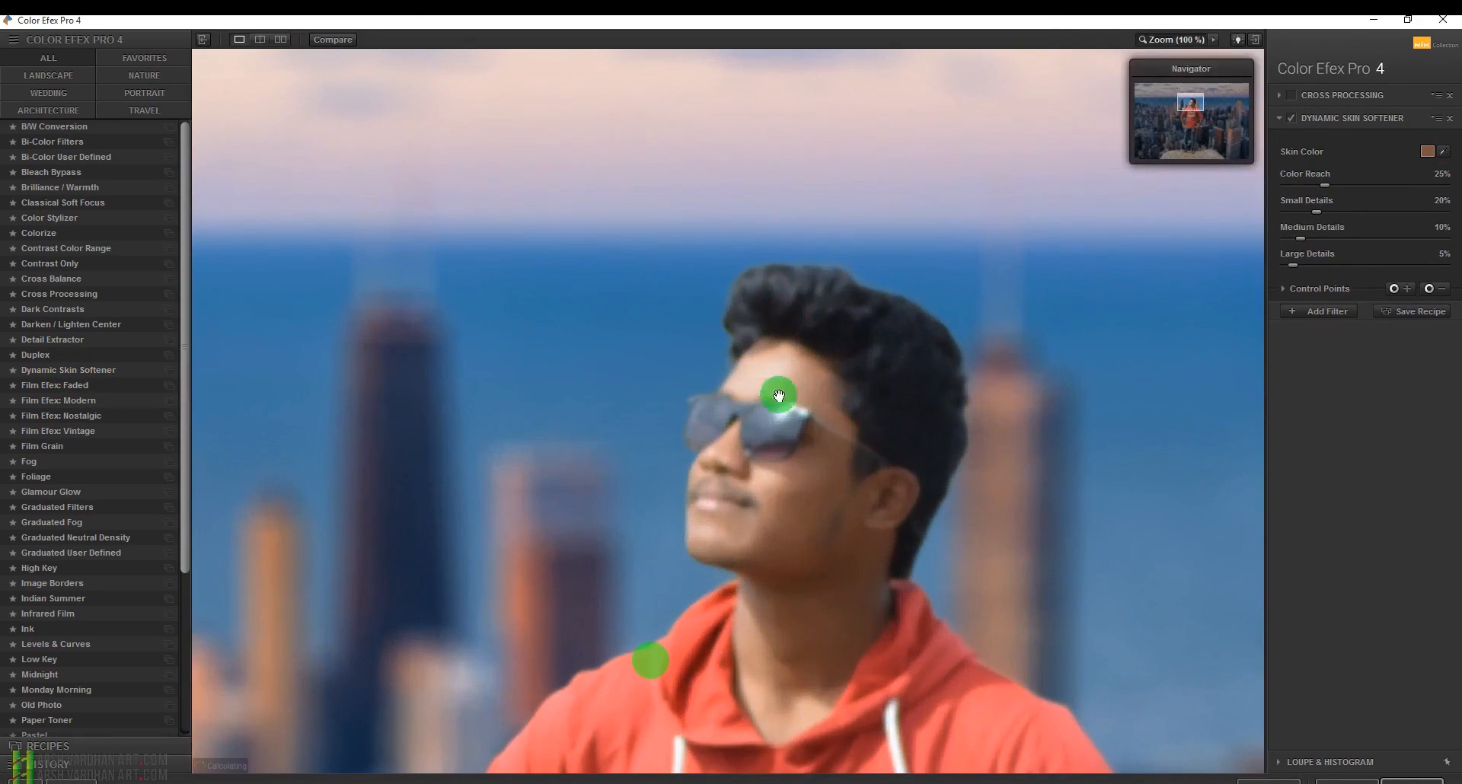
{"action": "left_click_drag", "start_coordinate": [1183, 107], "coordinate": [1185, 113]}
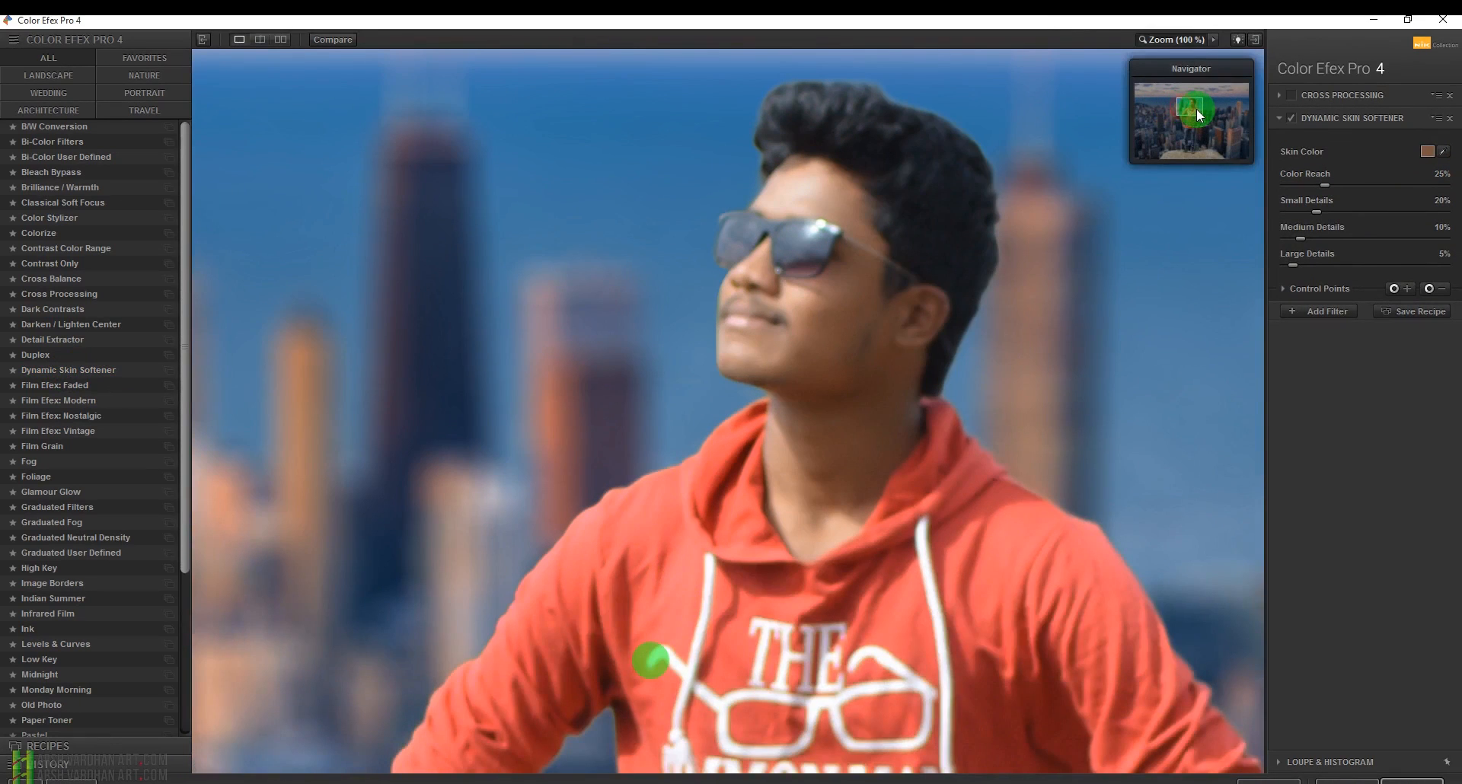
{"action": "left_click", "coordinate": [1182, 42]}
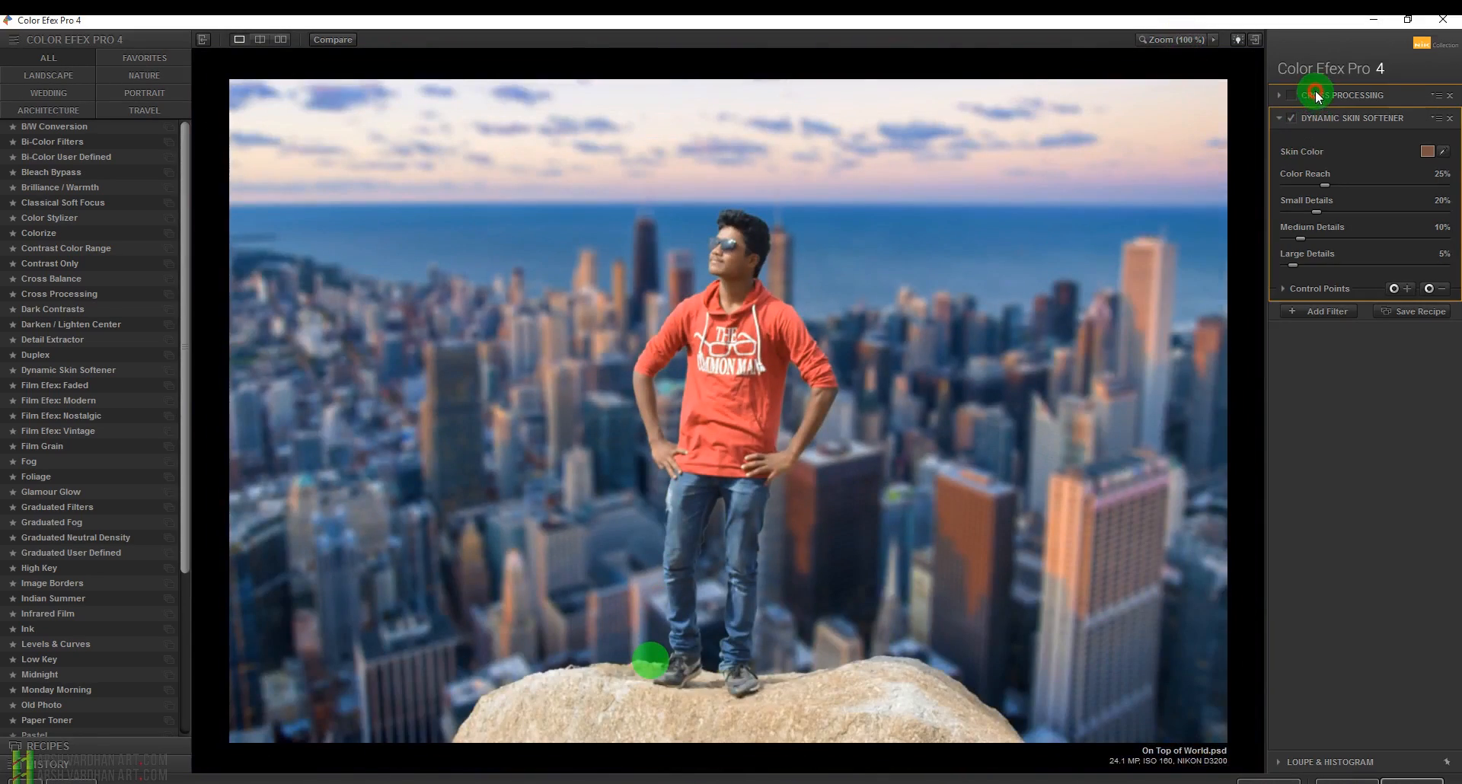
Move the Cross Processing filter below Dynamic Skin Softener and expand its settings.
{"action": "left_click_drag", "start_coordinate": [1316, 94], "coordinate": [1328, 119]}
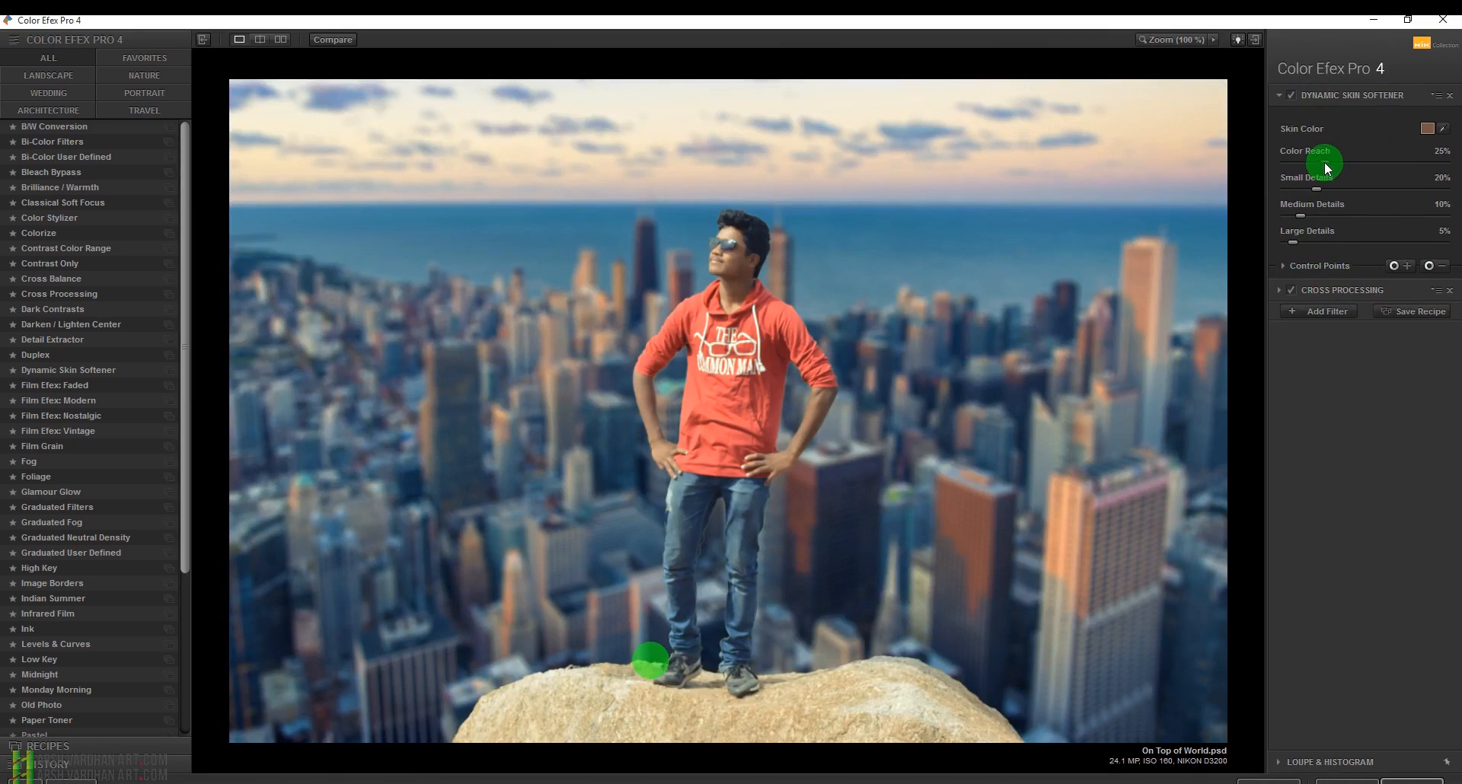
{"action": "left_click", "coordinate": [1345, 315]}
{"action": "left_click", "coordinate": [1331, 290]}
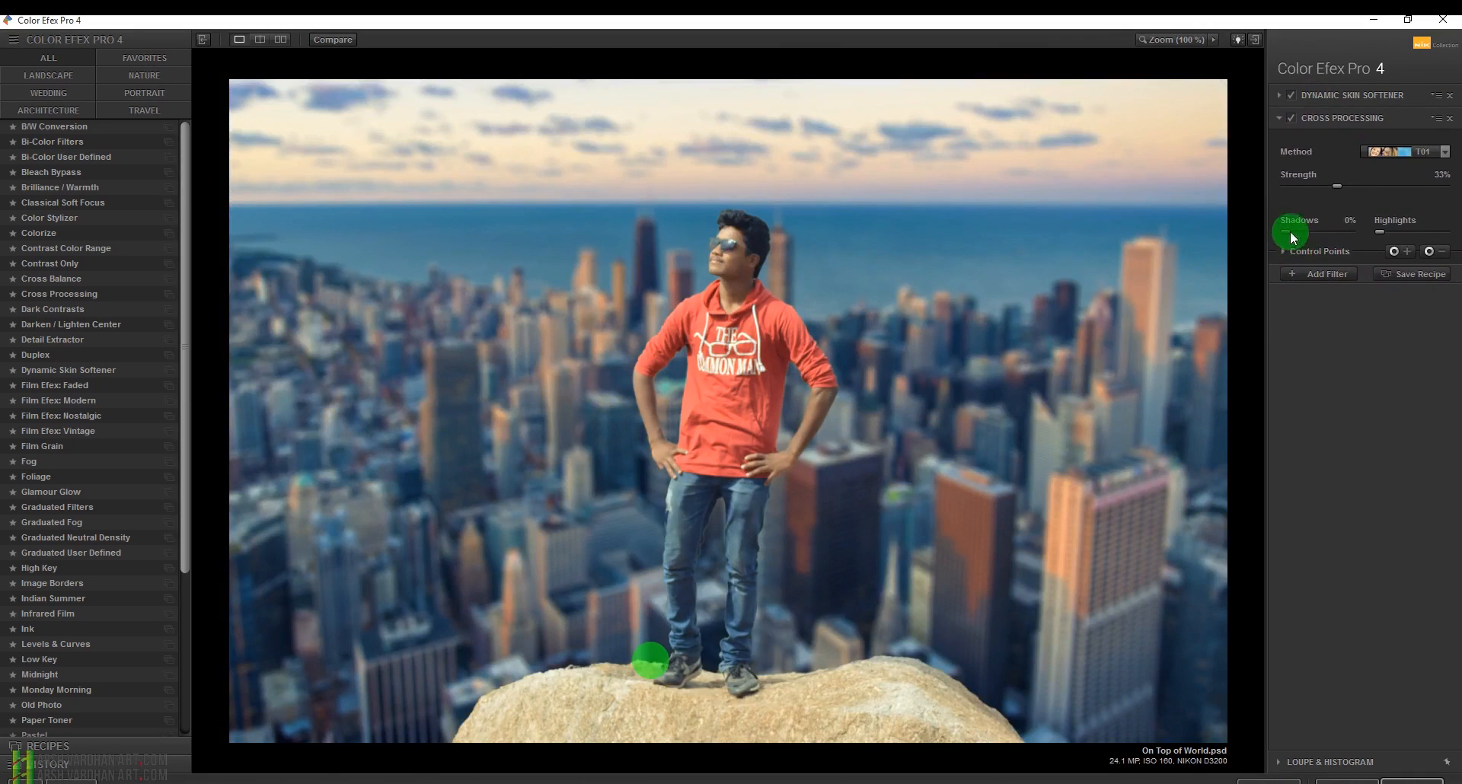
Set Cross Processing strength to 37% and apply the Color Efex filters to the image.
{"action": "left_click_drag", "start_coordinate": [1368, 186], "coordinate": [1348, 186]}
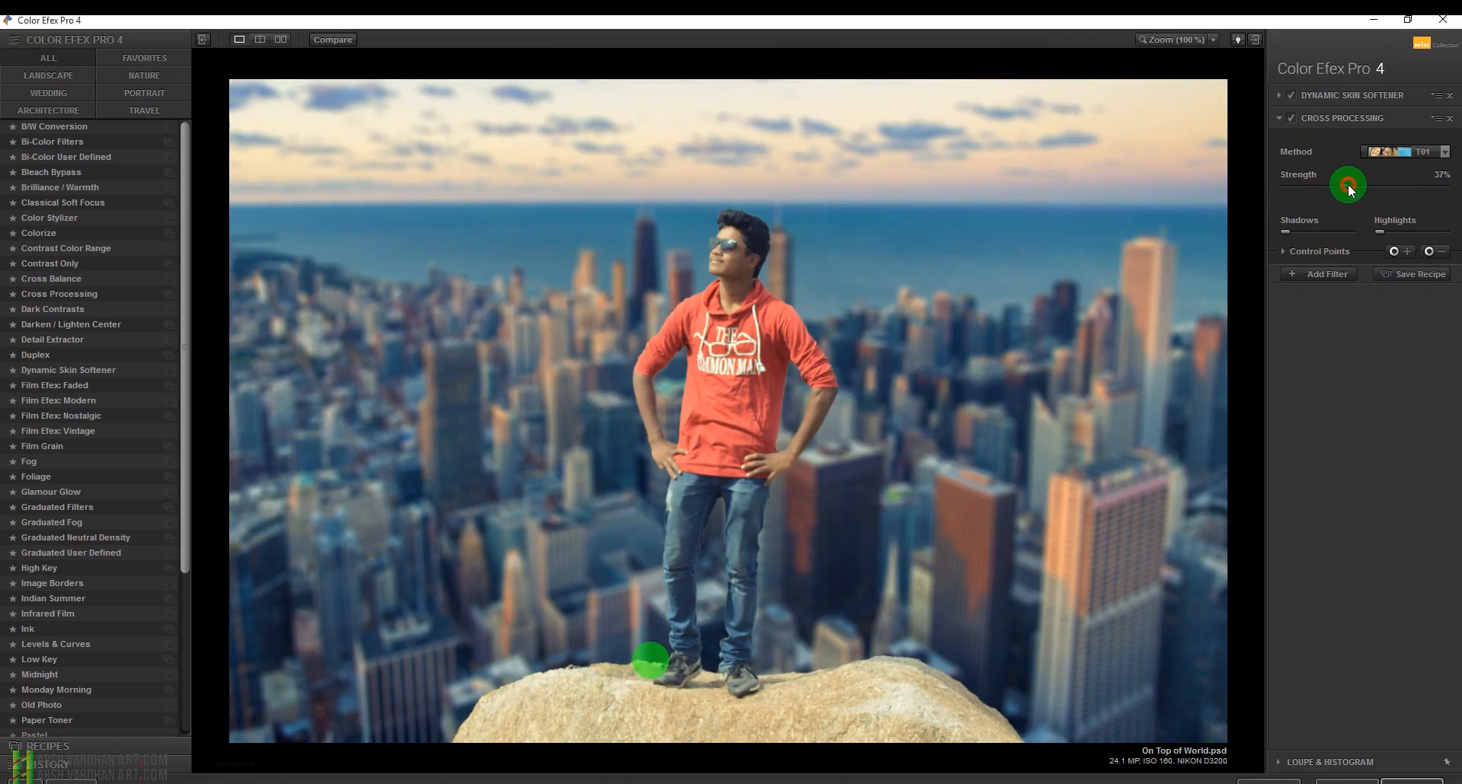
{"action": "left_click", "coordinate": [1285, 231]}
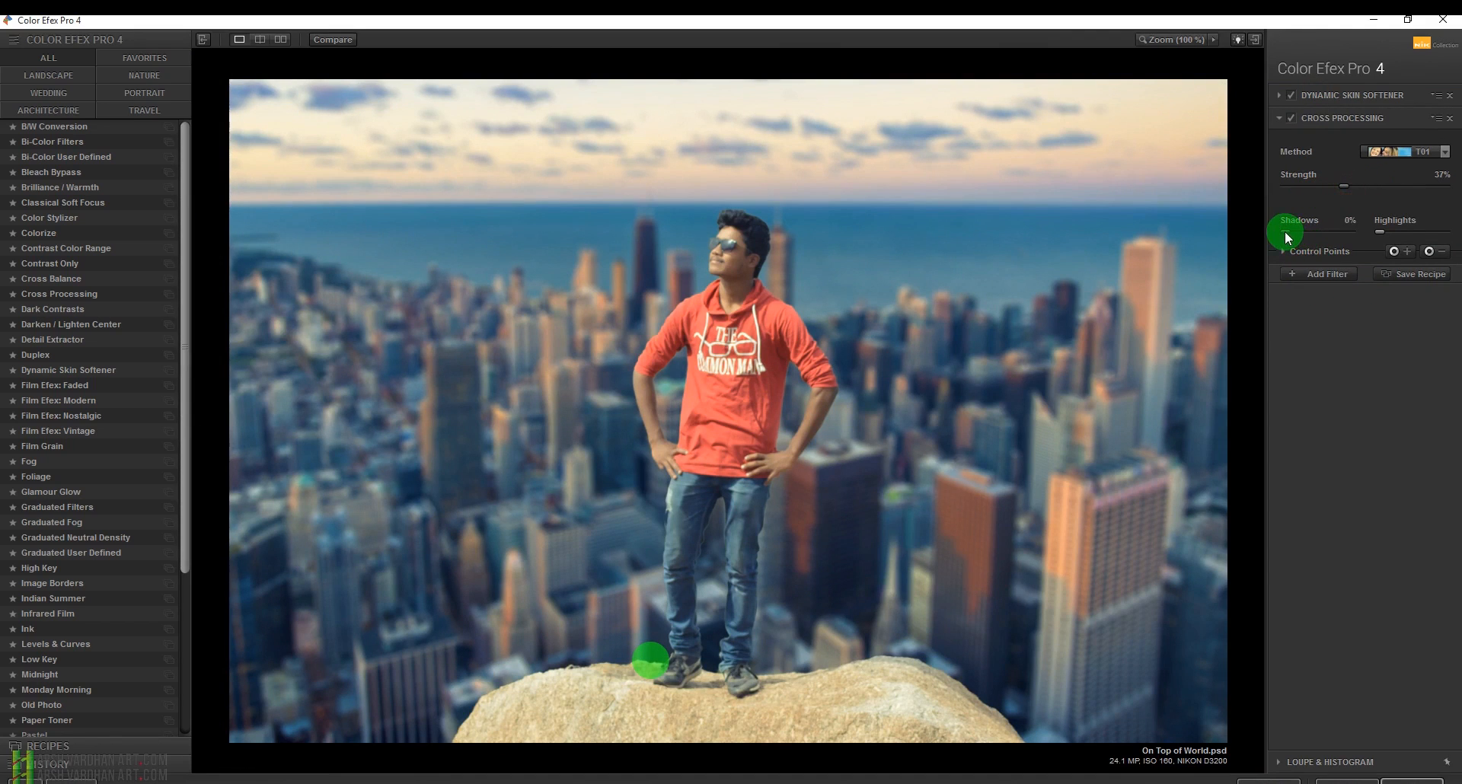
{"action": "mouse_move", "coordinate": [1286, 231]}
{"action": "left_mouse_down"}
{"action": "mouse_move", "coordinate": [1317, 229]}
{"action": "mouse_move", "coordinate": [1282, 229]}
{"action": "left_mouse_up"}
{"action": "left_click", "coordinate": [1309, 310]}
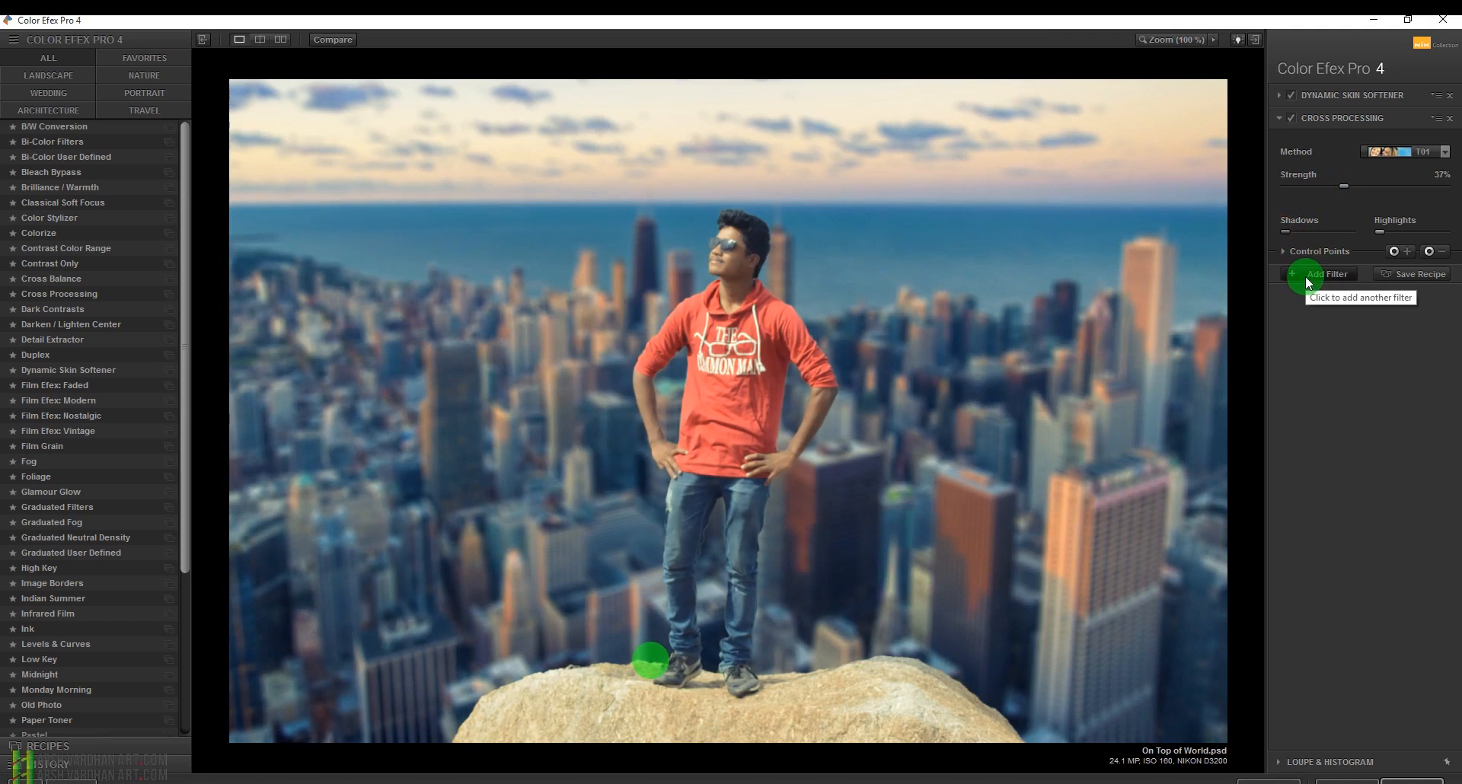
{"action": "left_click", "coordinate": [328, 47]}
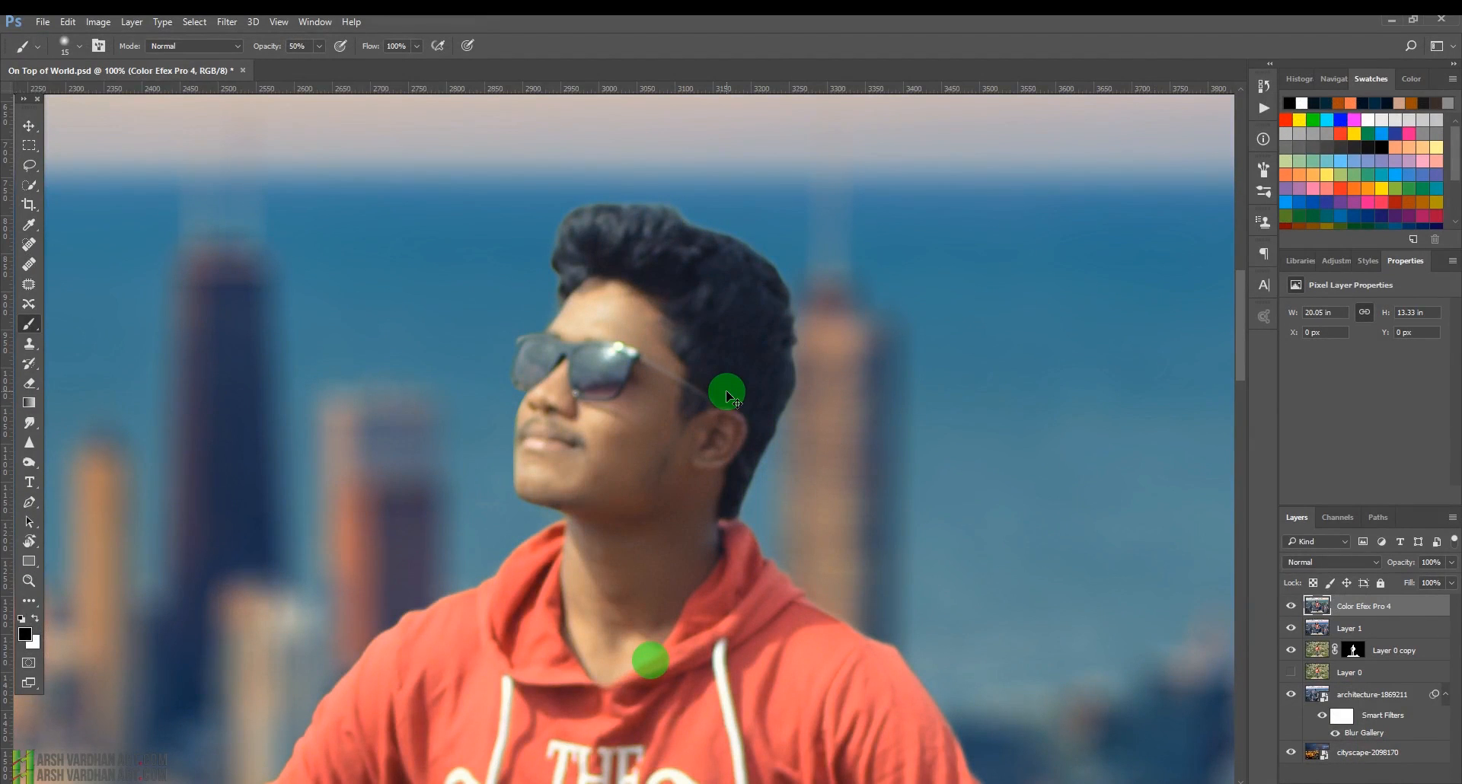
Fit the image on screen and save the document.
{"action": "key", "text": "ctrl+0"}
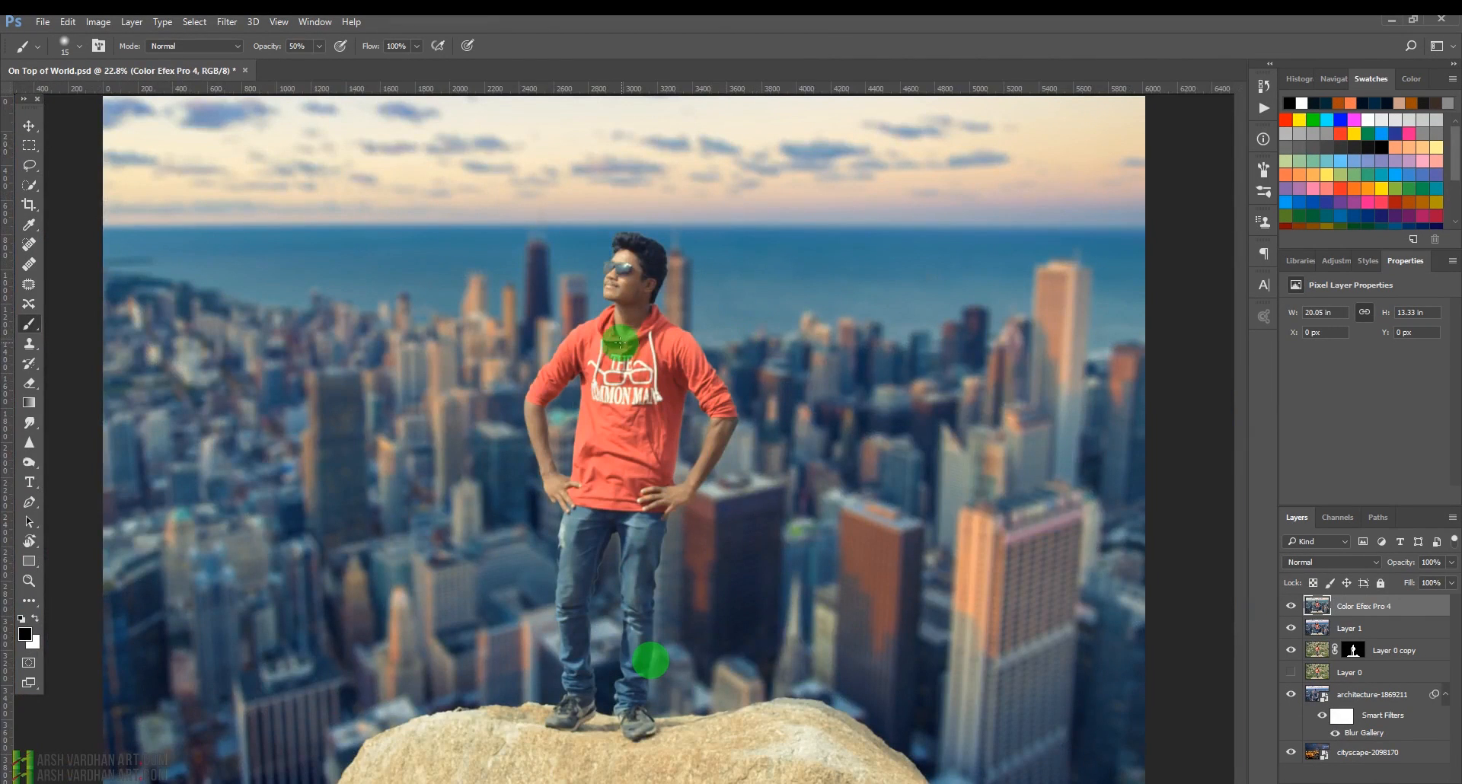
{"action": "key", "text": "ctrl+s"}
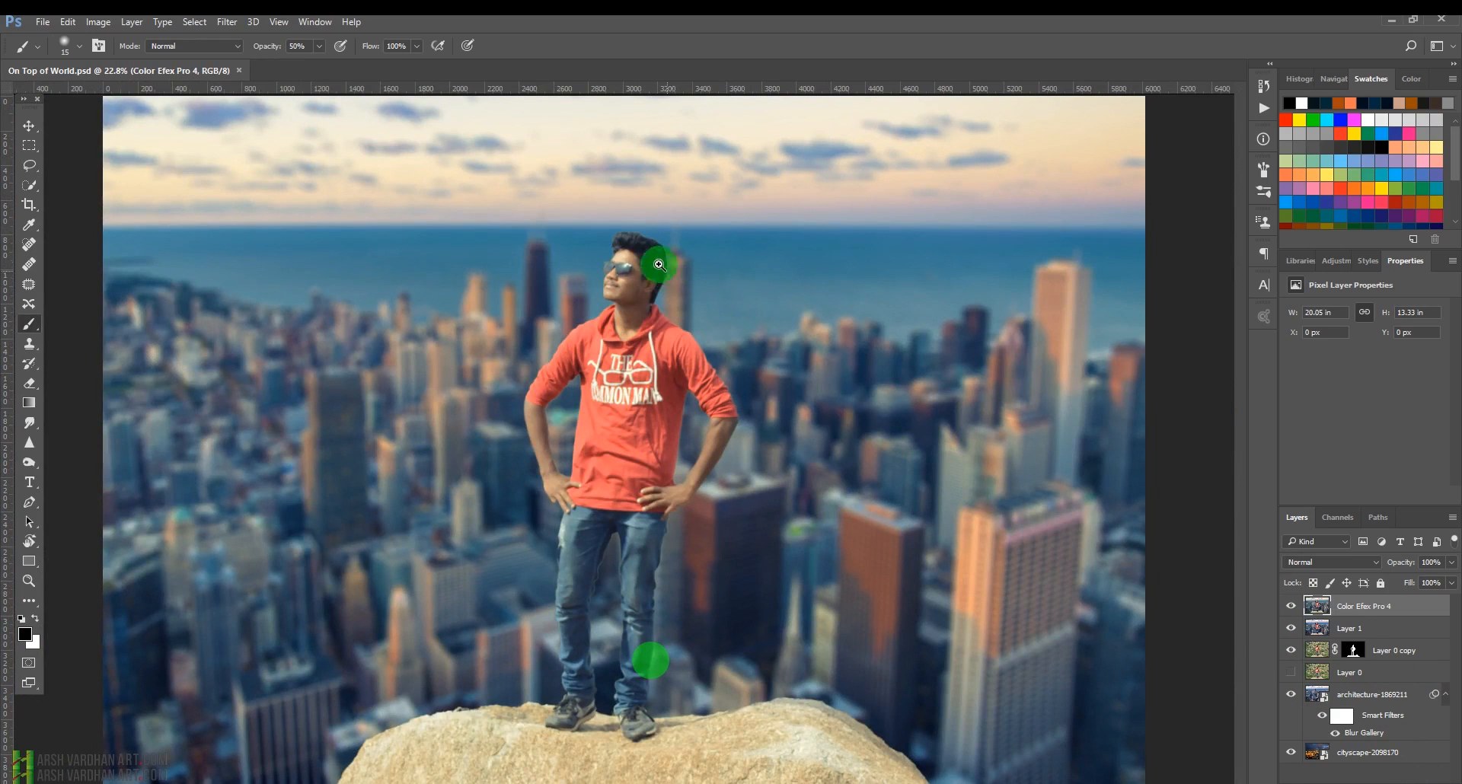
Zoom in on the man's head and create a new empty layer on top.
{"action": "left_click_drag", "start_coordinate": [655, 272], "coordinate": [744, 327]}
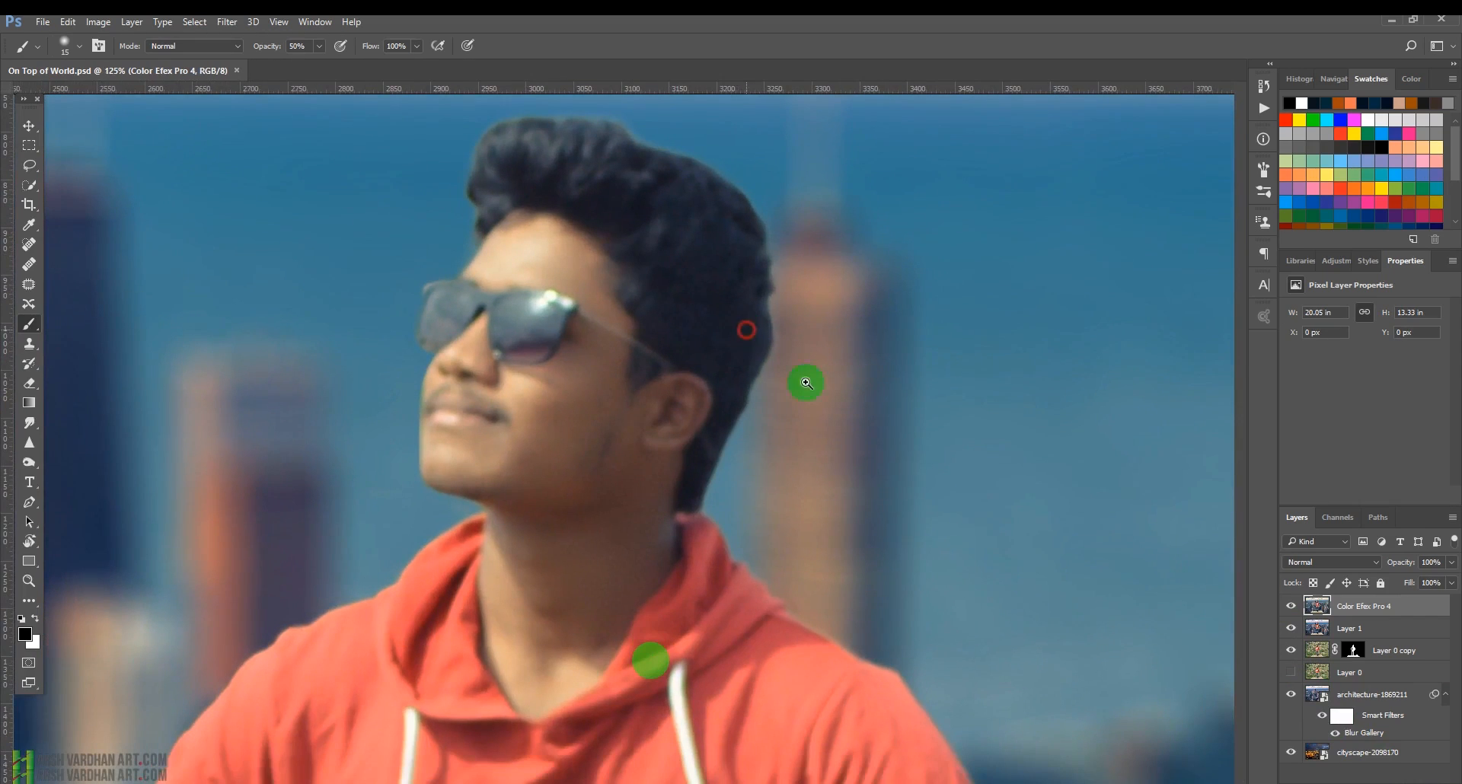
{"action": "left_click", "coordinate": [1412, 780]}
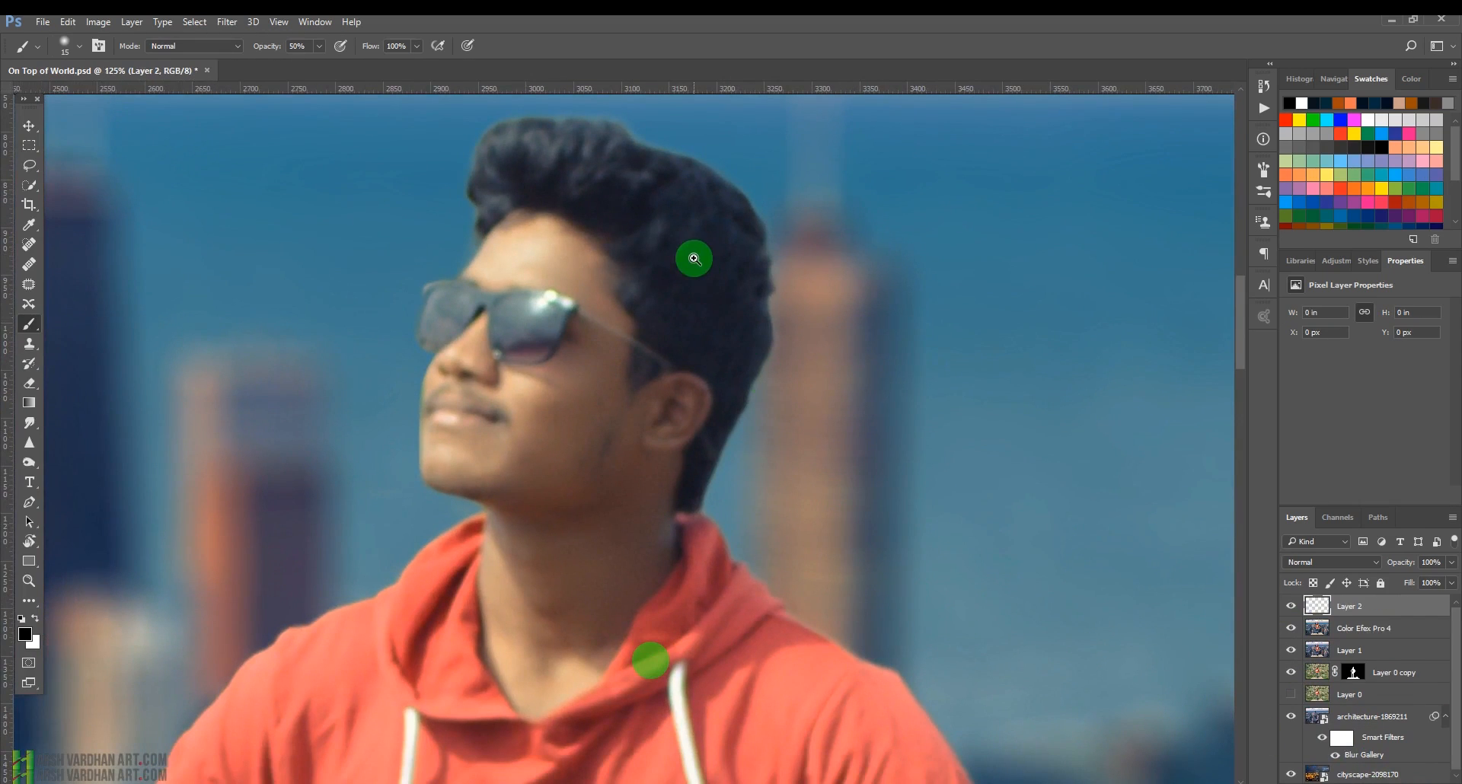
Smudge the edges of the man's hair on the new top layer with the Smudge tool at 50% strength, sampling all layers.
{"action": "left_click_drag", "start_coordinate": [701, 264], "coordinate": [653, 340]}
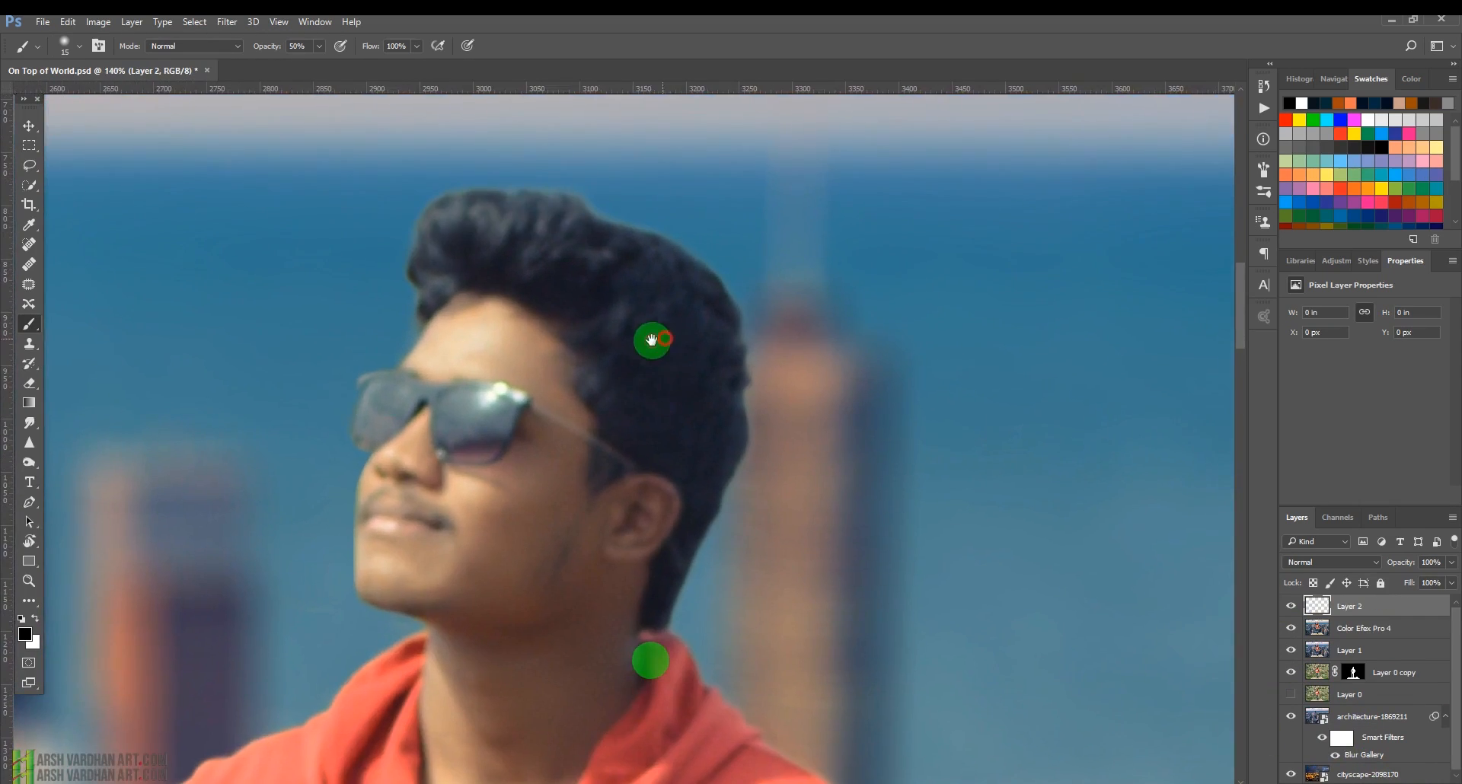
{"action": "left_click", "coordinate": [29, 423]}
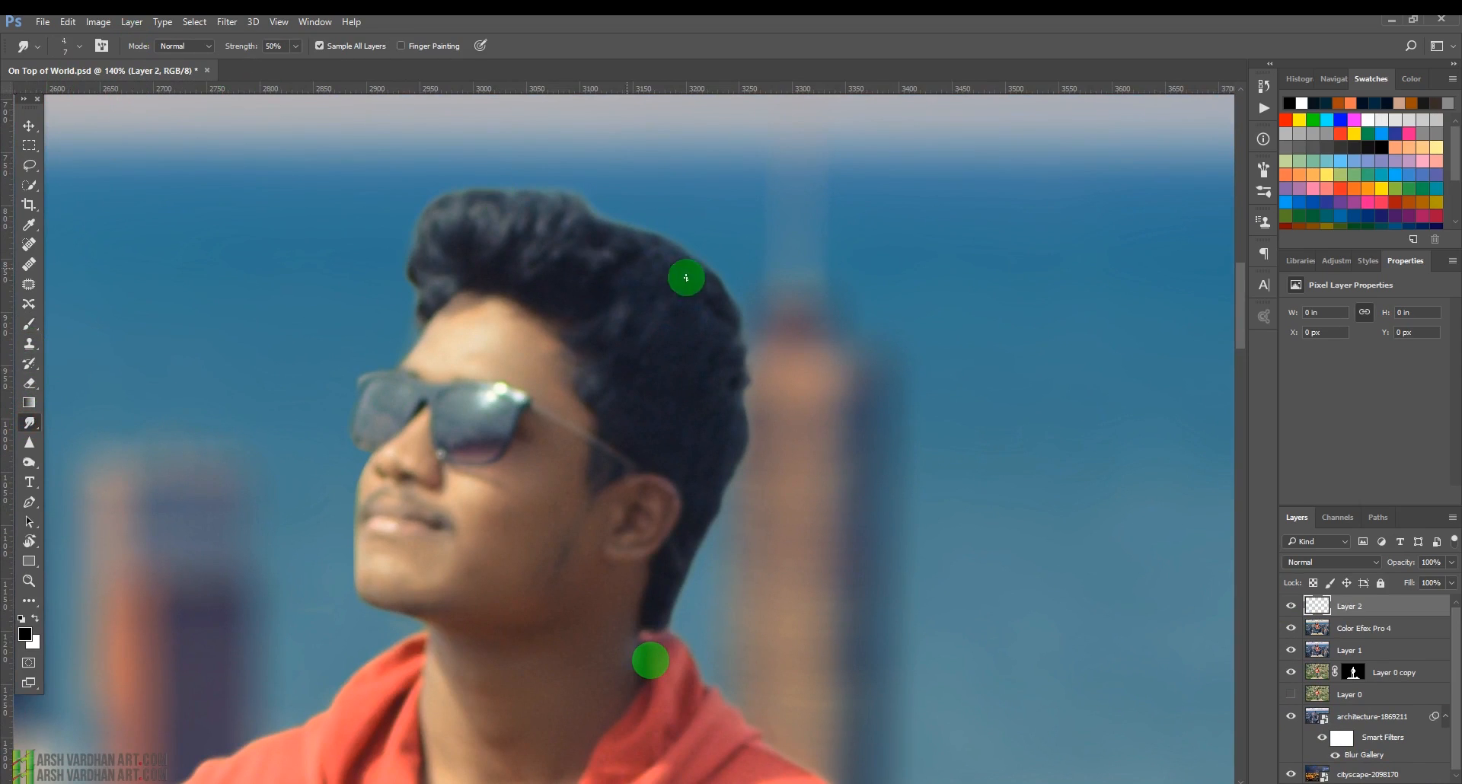
{"action": "mouse_move", "coordinate": [734, 330]}
{"action": "left_mouse_down"}
{"action": "mouse_move", "coordinate": [762, 350]}
{"action": "mouse_move", "coordinate": [733, 365]}
{"action": "mouse_move", "coordinate": [760, 437]}
{"action": "mouse_move", "coordinate": [743, 433]}
{"action": "mouse_move", "coordinate": [729, 487]}
{"action": "mouse_move", "coordinate": [741, 505]}
{"action": "mouse_move", "coordinate": [742, 465]}
{"action": "mouse_move", "coordinate": [744, 495]}
{"action": "mouse_move", "coordinate": [719, 499]}
{"action": "mouse_move", "coordinate": [714, 550]}
{"action": "mouse_move", "coordinate": [722, 523]}
{"action": "mouse_move", "coordinate": [696, 555]}
{"action": "left_mouse_up"}
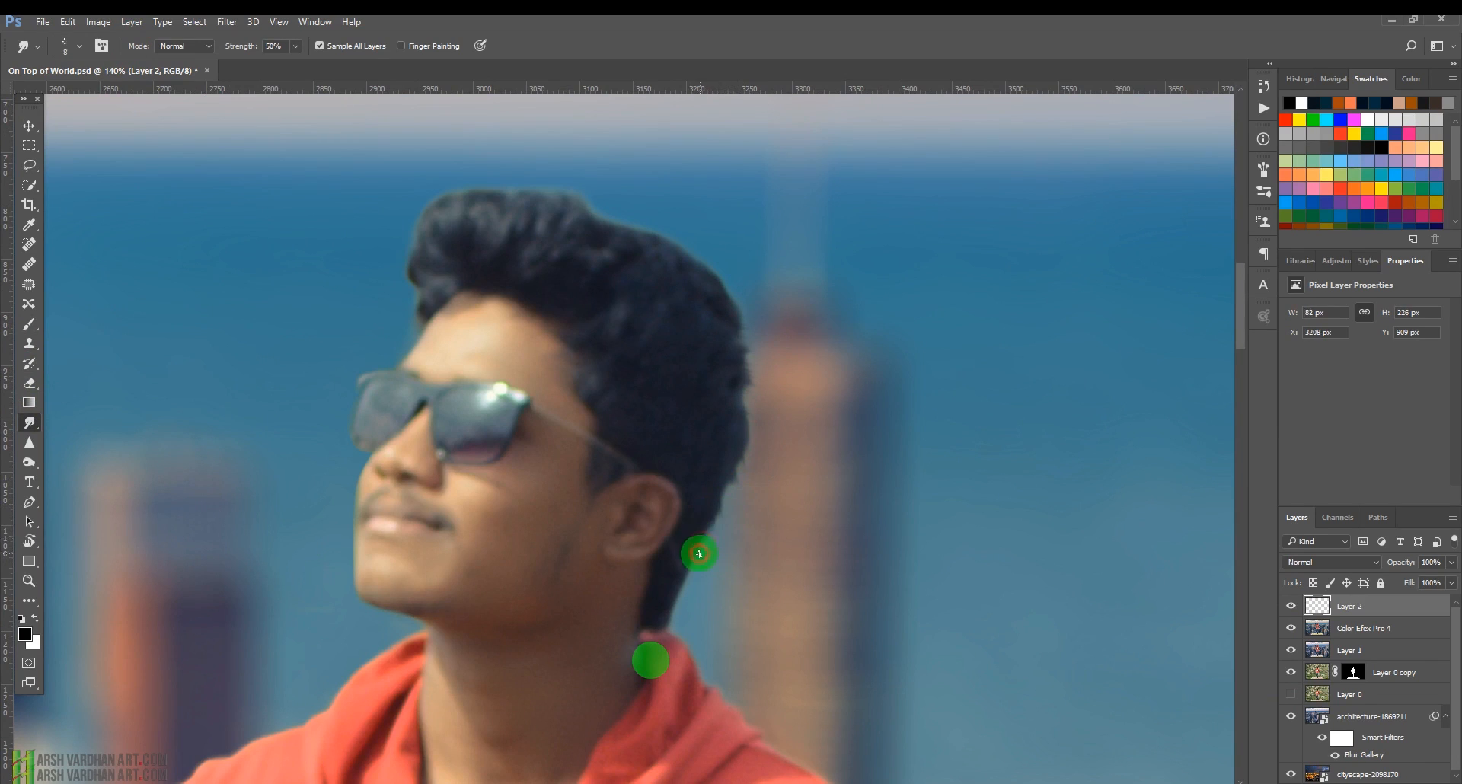
{"action": "mouse_move", "coordinate": [645, 231]}
{"action": "left_mouse_down"}
{"action": "mouse_move", "coordinate": [712, 259]}
{"action": "mouse_move", "coordinate": [718, 294]}
{"action": "mouse_move", "coordinate": [744, 307]}
{"action": "mouse_move", "coordinate": [727, 287]}
{"action": "left_mouse_up"}
{"action": "mouse_move", "coordinate": [556, 176]}
{"action": "left_mouse_down"}
{"action": "mouse_move", "coordinate": [583, 211]}
{"action": "mouse_move", "coordinate": [516, 161]}
{"action": "mouse_move", "coordinate": [551, 206]}
{"action": "mouse_move", "coordinate": [486, 164]}
{"action": "mouse_move", "coordinate": [517, 197]}
{"action": "mouse_move", "coordinate": [472, 195]}
{"action": "left_mouse_up"}
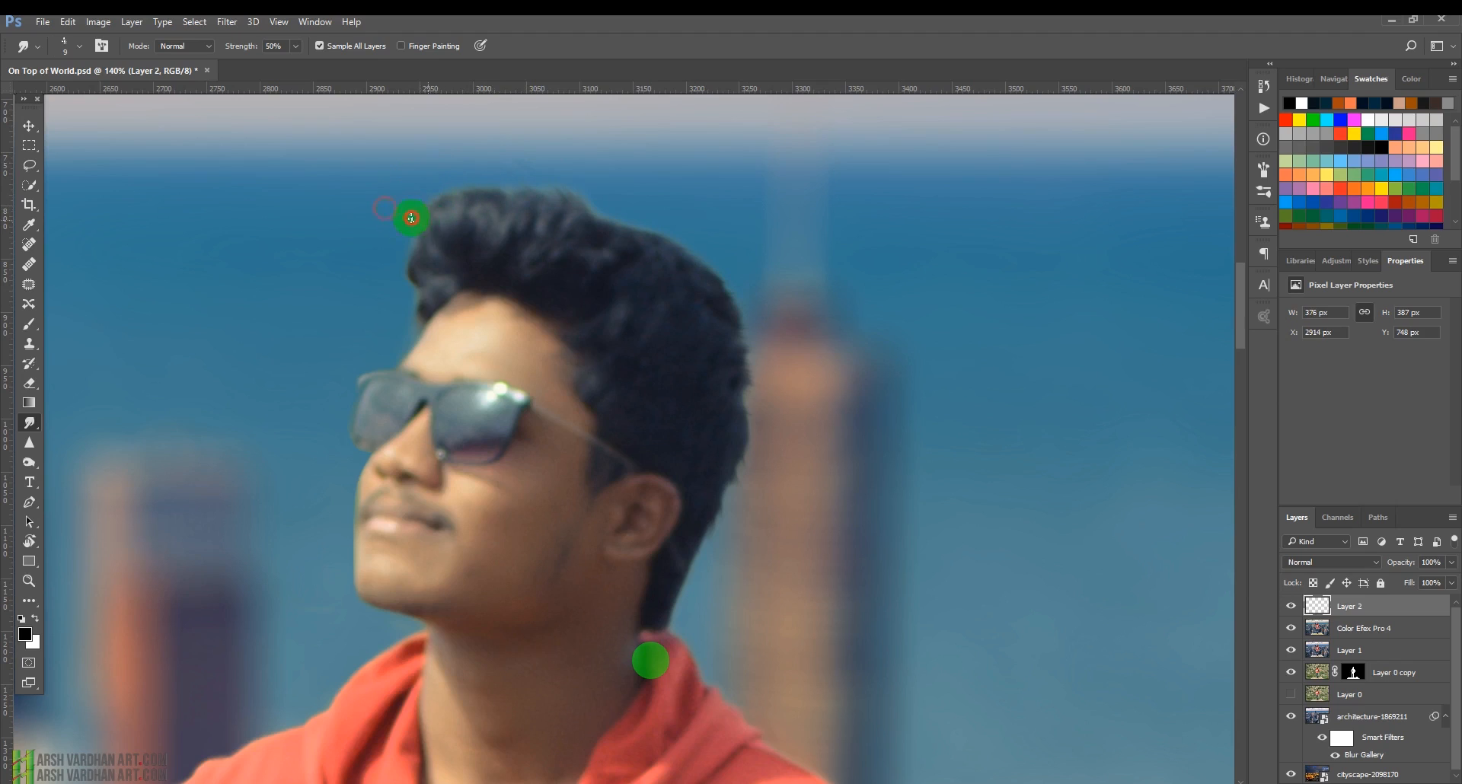
{"action": "mouse_move", "coordinate": [403, 224]}
{"action": "left_mouse_down"}
{"action": "mouse_move", "coordinate": [424, 248]}
{"action": "mouse_move", "coordinate": [412, 260]}
{"action": "mouse_move", "coordinate": [435, 285]}
{"action": "mouse_move", "coordinate": [407, 307]}
{"action": "mouse_move", "coordinate": [431, 307]}
{"action": "mouse_move", "coordinate": [388, 248]}
{"action": "mouse_move", "coordinate": [420, 268]}
{"action": "mouse_move", "coordinate": [402, 242]}
{"action": "mouse_move", "coordinate": [421, 266]}
{"action": "mouse_move", "coordinate": [427, 219]}
{"action": "mouse_move", "coordinate": [424, 236]}
{"action": "mouse_move", "coordinate": [422, 216]}
{"action": "mouse_move", "coordinate": [390, 197]}
{"action": "mouse_move", "coordinate": [422, 255]}
{"action": "mouse_move", "coordinate": [401, 237]}
{"action": "mouse_move", "coordinate": [407, 267]}
{"action": "mouse_move", "coordinate": [391, 244]}
{"action": "mouse_move", "coordinate": [417, 258]}
{"action": "mouse_move", "coordinate": [398, 245]}
{"action": "mouse_move", "coordinate": [569, 218]}
{"action": "mouse_move", "coordinate": [585, 172]}
{"action": "left_mouse_up"}
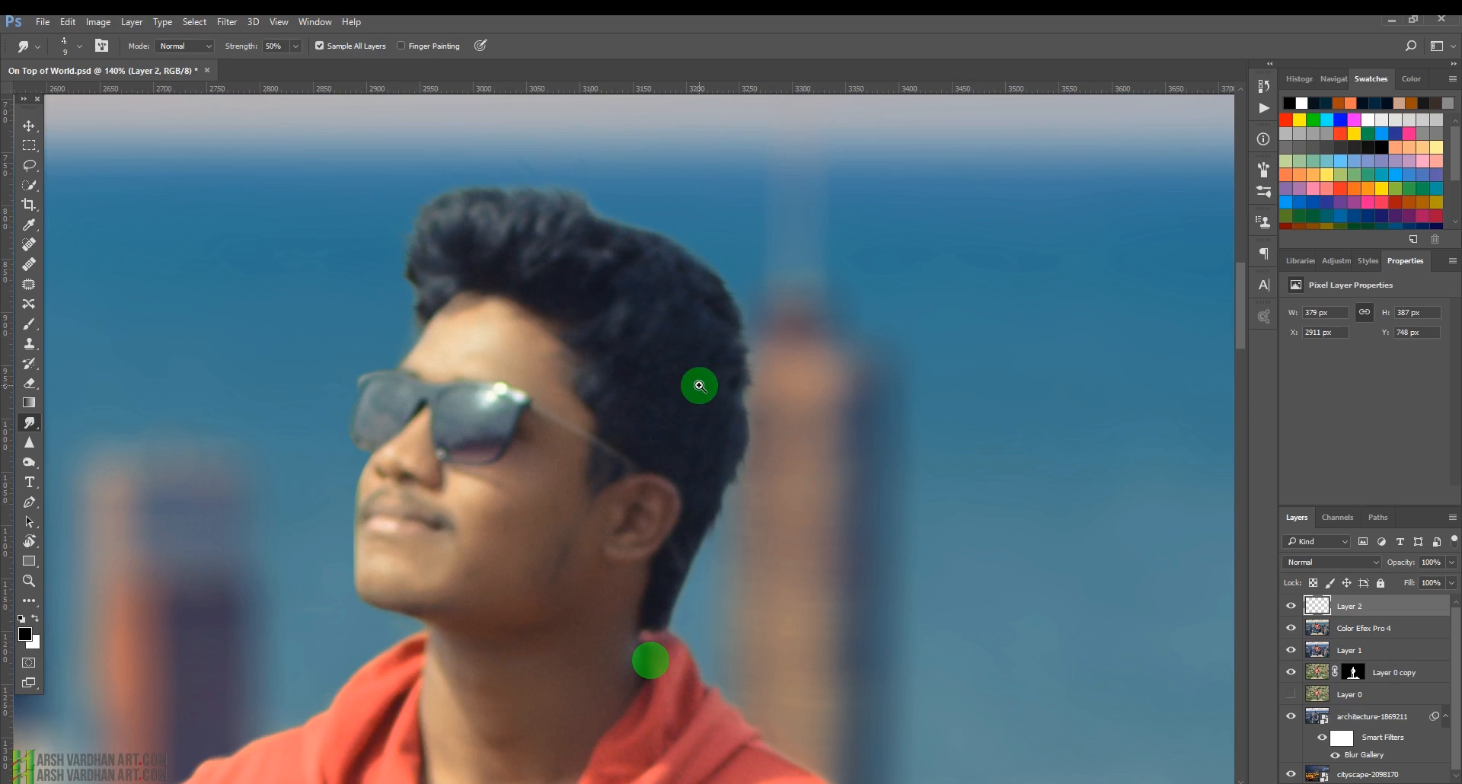
Remove blemishes on the man's cheek below the sunglasses with a small Spot Healing Brush.
{"action": "scroll", "coordinate": [699, 386], "scroll_direction": "down", "scroll_amount": 5, "text": "alt"}
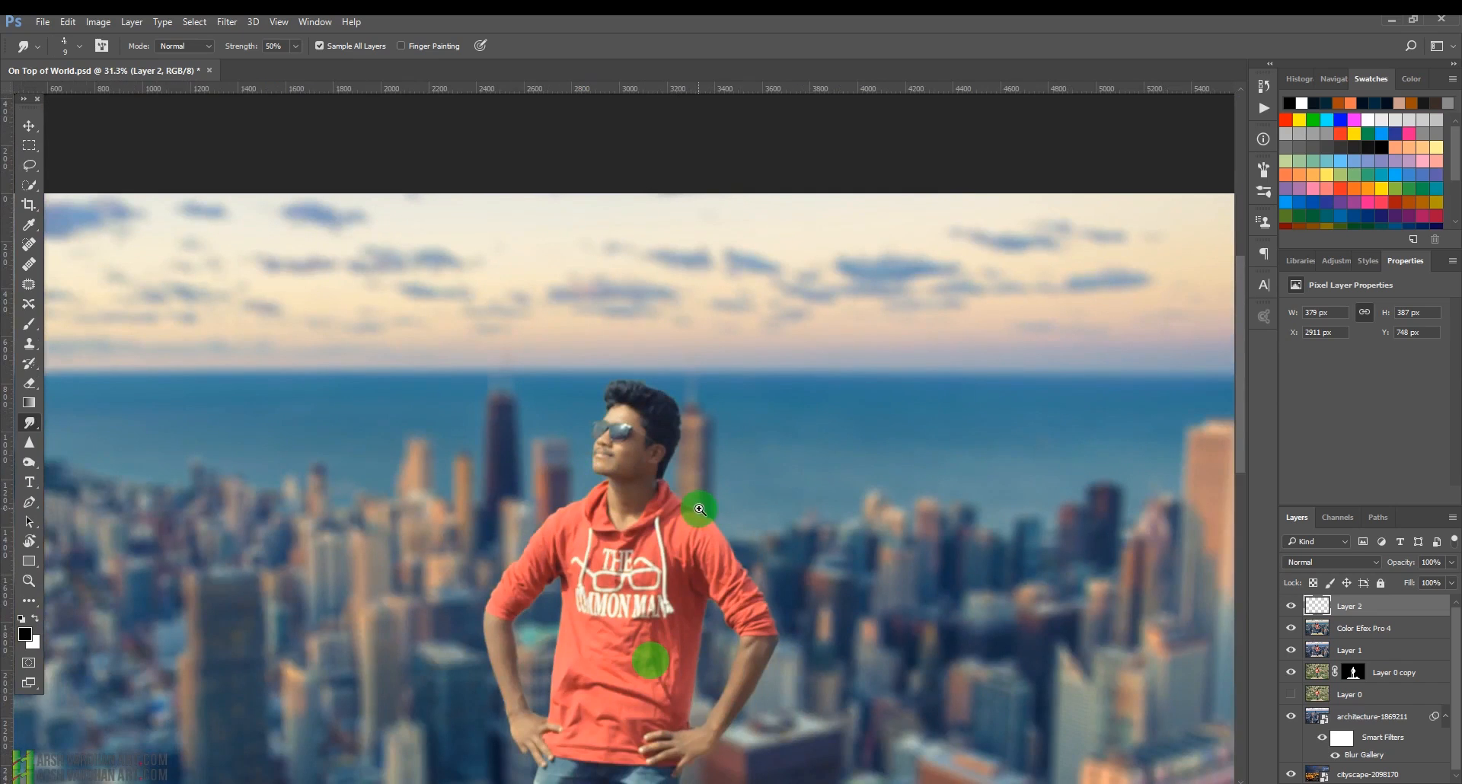
{"action": "scroll", "coordinate": [540, 426], "scroll_direction": "up", "scroll_amount": 5, "text": "alt"}
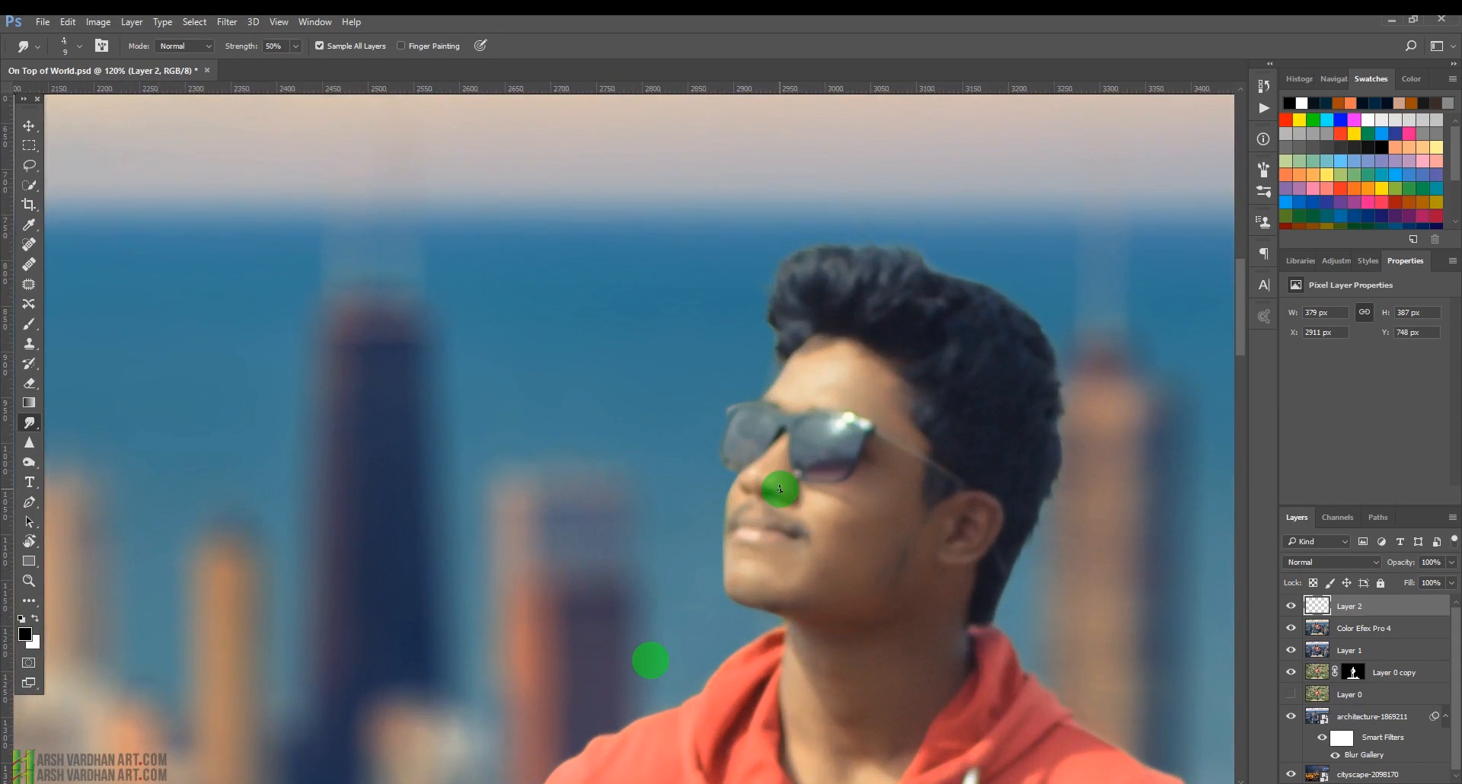
{"action": "key", "text": "j"}
{"action": "scroll", "coordinate": [799, 467], "scroll_direction": "up", "scroll_amount": 3, "text": "alt"}
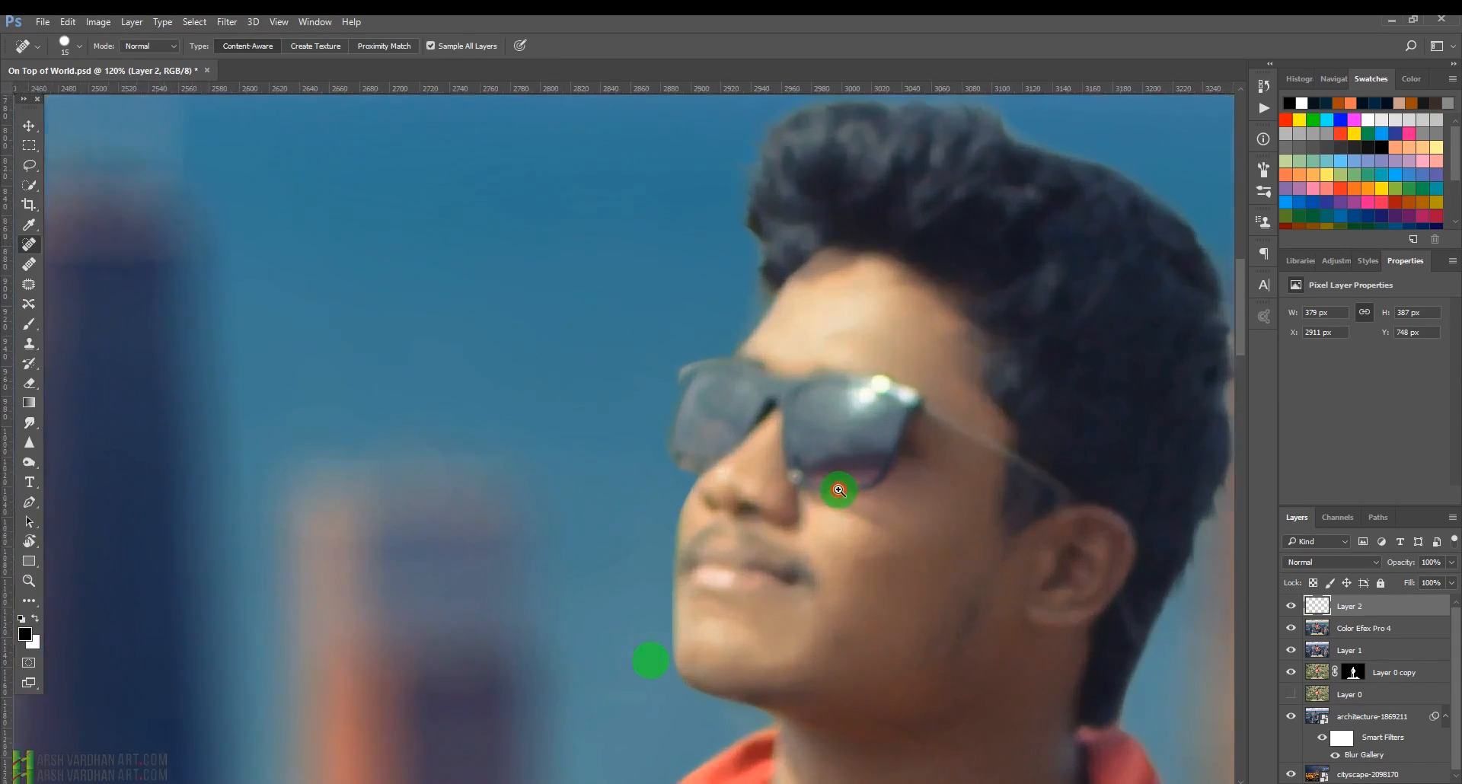
{"action": "key", "text": "bracketleft"}
{"action": "key", "text": "bracketleft"}
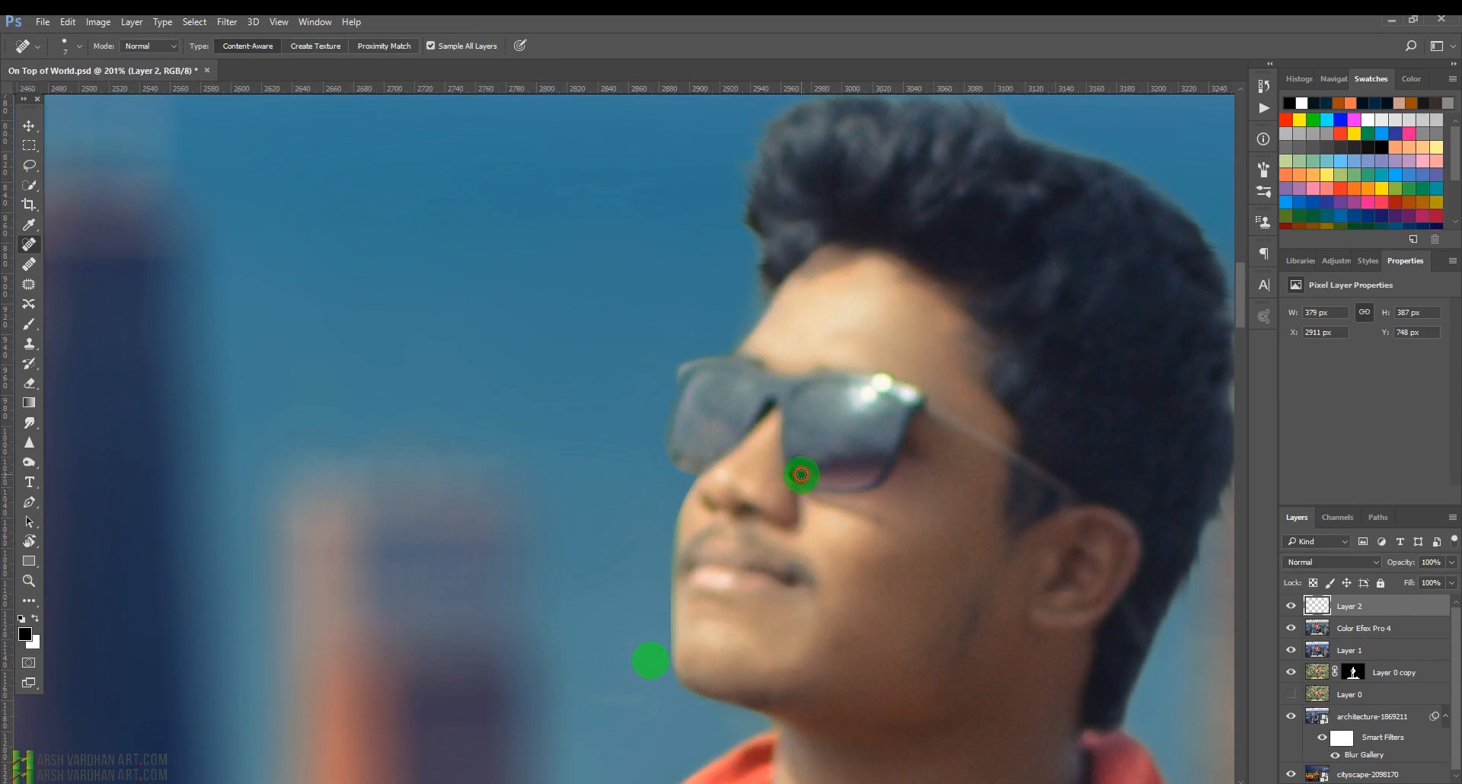
{"action": "left_click", "coordinate": [801, 475]}
{"action": "mouse_move", "coordinate": [795, 470]}
{"action": "left_mouse_down"}
{"action": "mouse_move", "coordinate": [815, 497]}
{"action": "mouse_move", "coordinate": [795, 481]}
{"action": "left_mouse_up"}
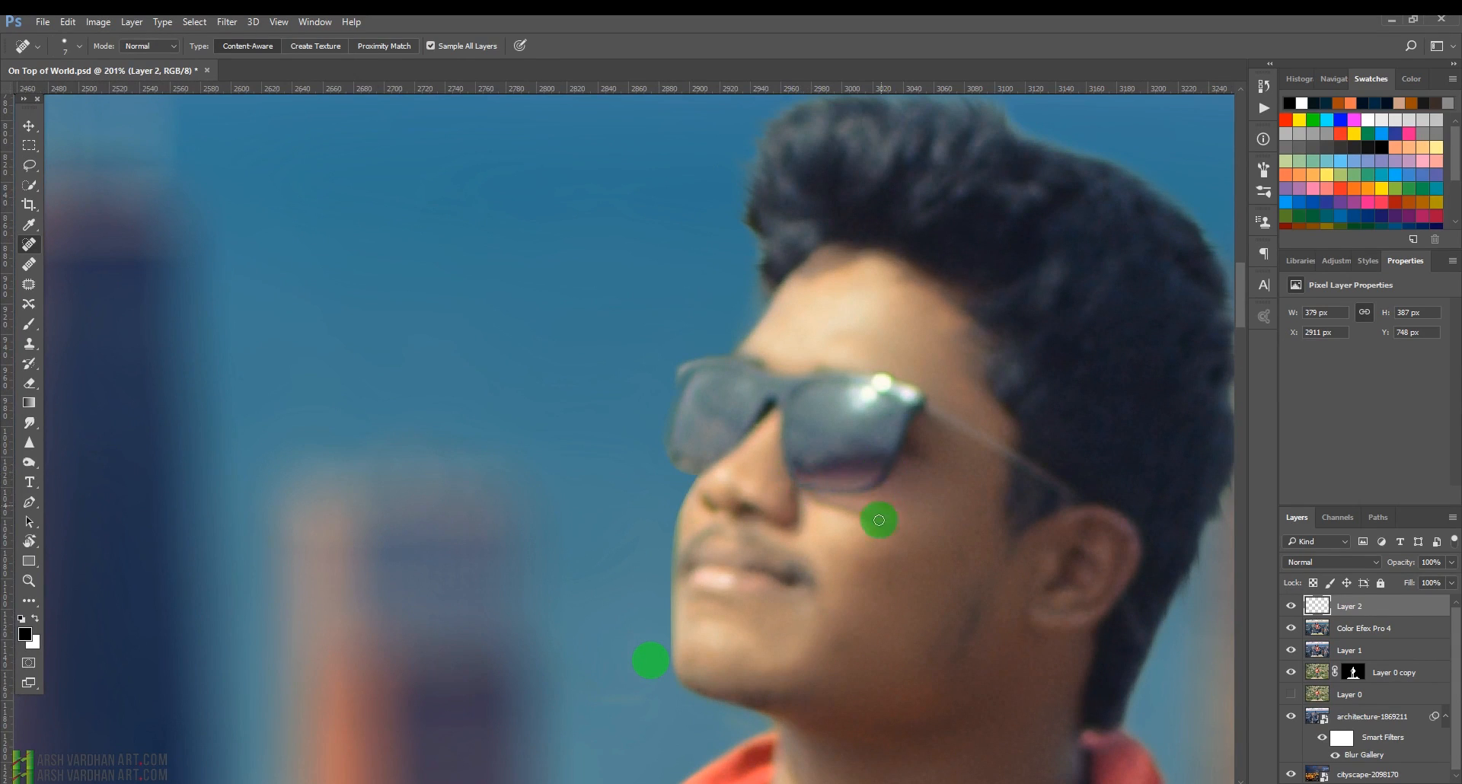
{"action": "mouse_move", "coordinate": [967, 445]}
{"action": "left_mouse_down"}
{"action": "mouse_move", "coordinate": [906, 462]}
{"action": "mouse_move", "coordinate": [1021, 477]}
{"action": "mouse_move", "coordinate": [917, 513]}
{"action": "mouse_move", "coordinate": [956, 545]}
{"action": "mouse_move", "coordinate": [903, 519]}
{"action": "mouse_move", "coordinate": [949, 536]}
{"action": "mouse_move", "coordinate": [950, 522]}
{"action": "mouse_move", "coordinate": [911, 520]}
{"action": "left_mouse_up"}
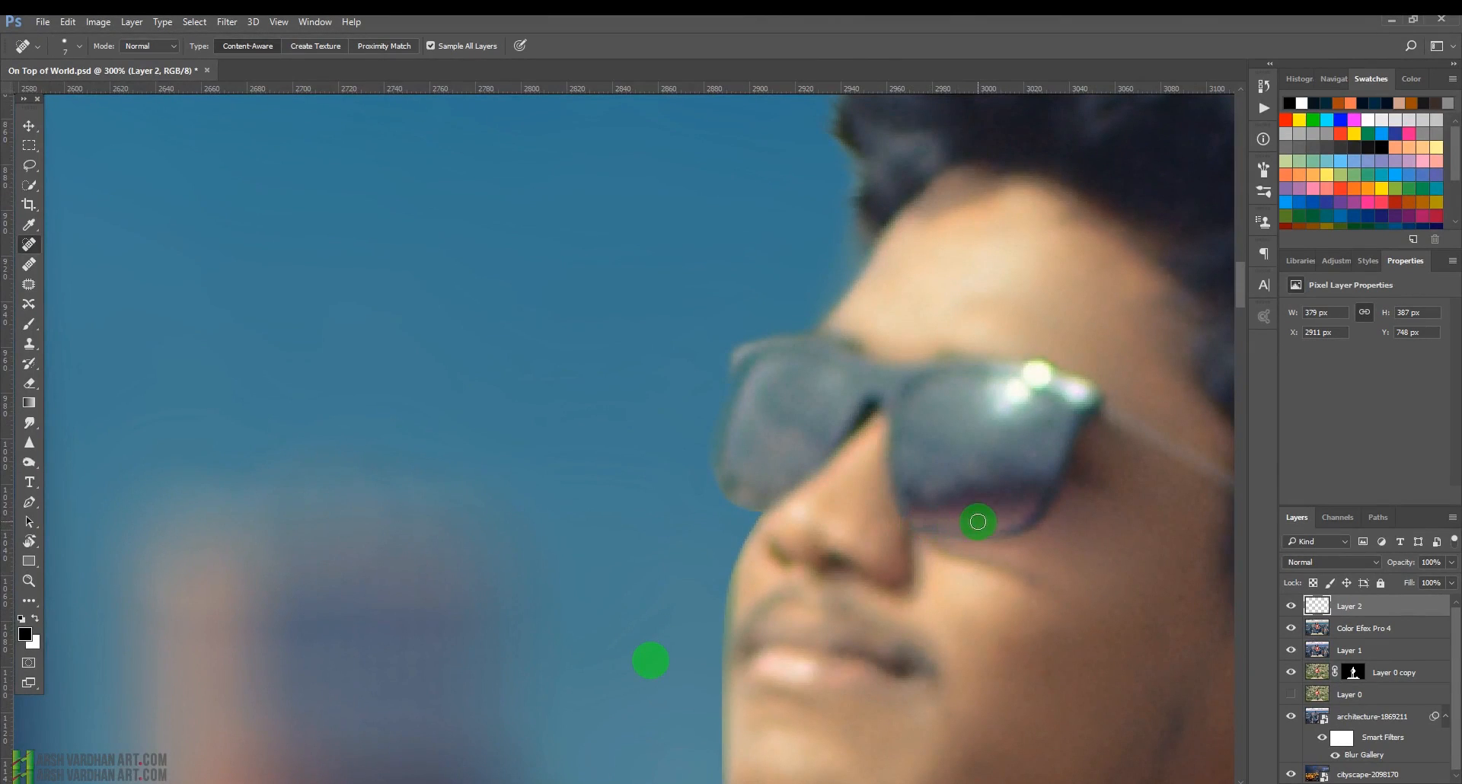
{"action": "left_click_drag", "start_coordinate": [1089, 519], "coordinate": [881, 522]}
{"action": "left_click_drag", "start_coordinate": [632, 440], "coordinate": [656, 451]}
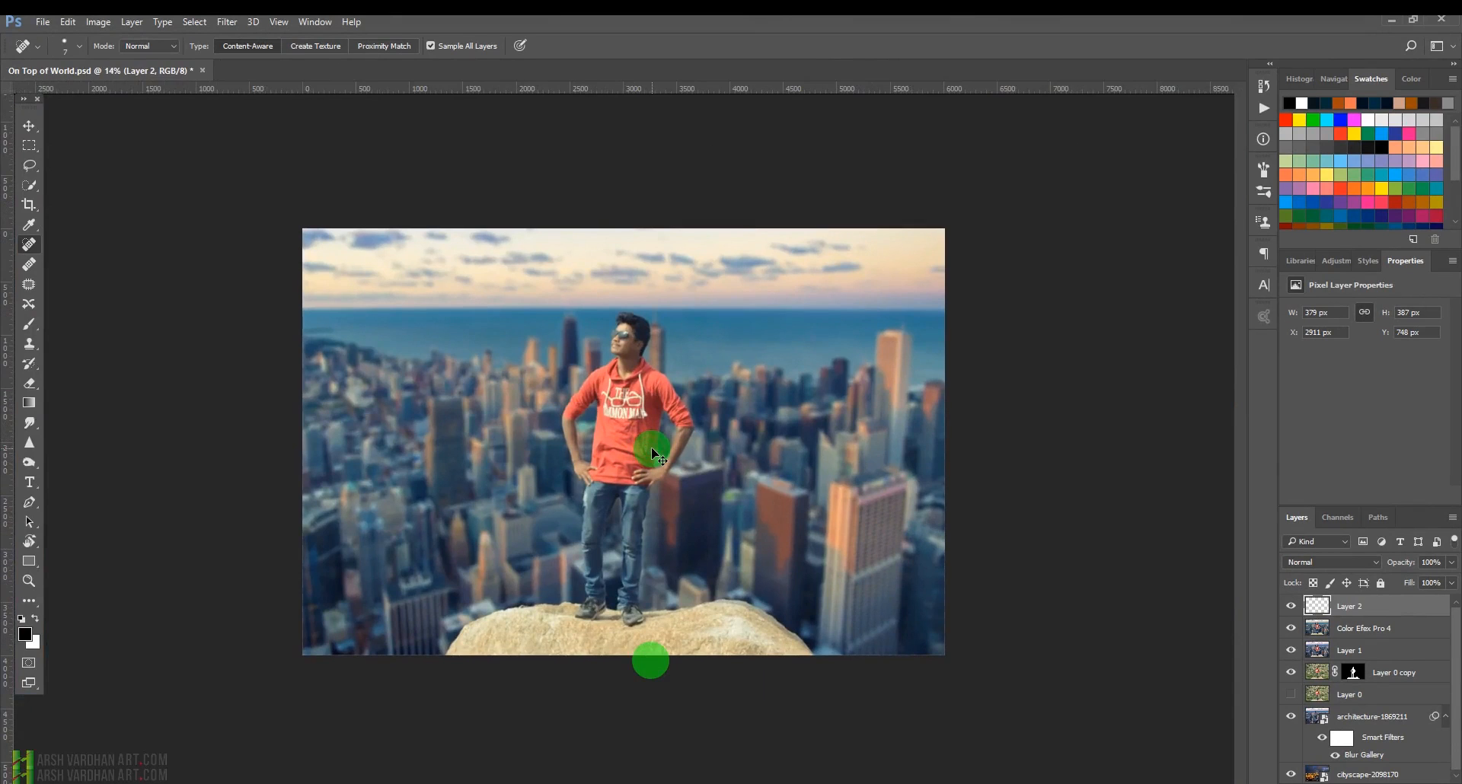
Save the document and set the new top layer's blend mode to Linear Dodge (Add).
{"action": "key", "text": "ctrl+s"}
{"action": "left_click_drag", "start_coordinate": [609, 342], "coordinate": [970, 528]}
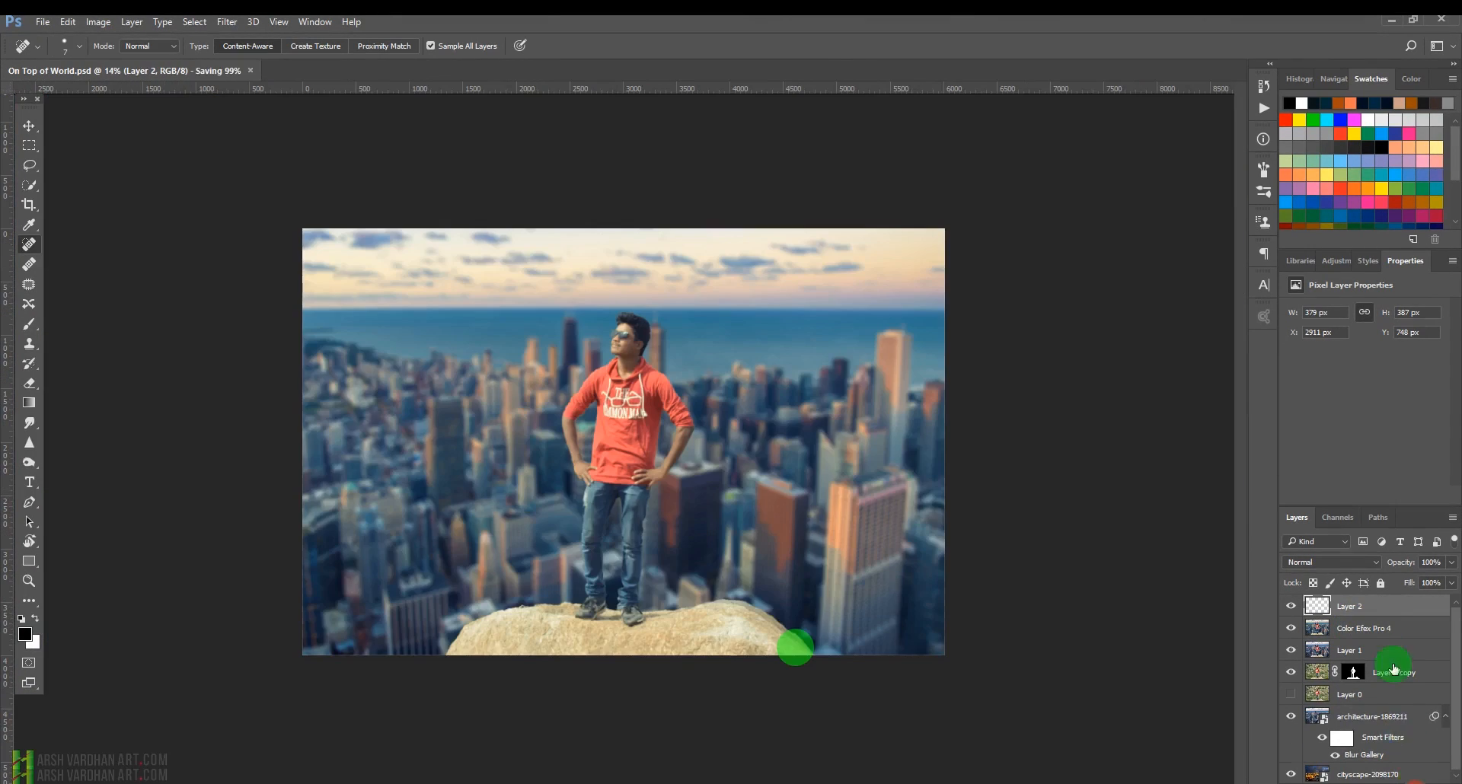
{"action": "left_click", "coordinate": [1349, 562]}
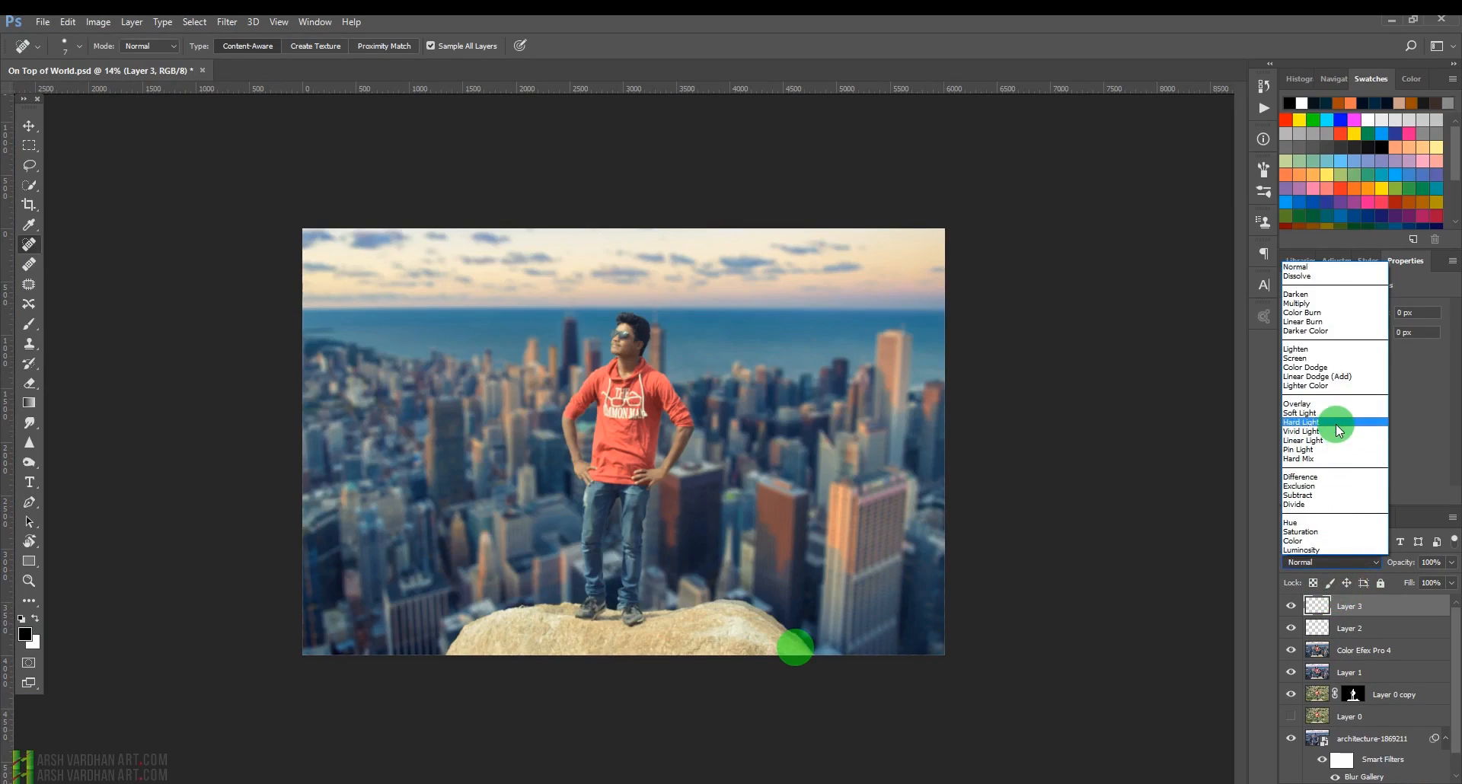
{"action": "left_click", "coordinate": [1334, 376]}
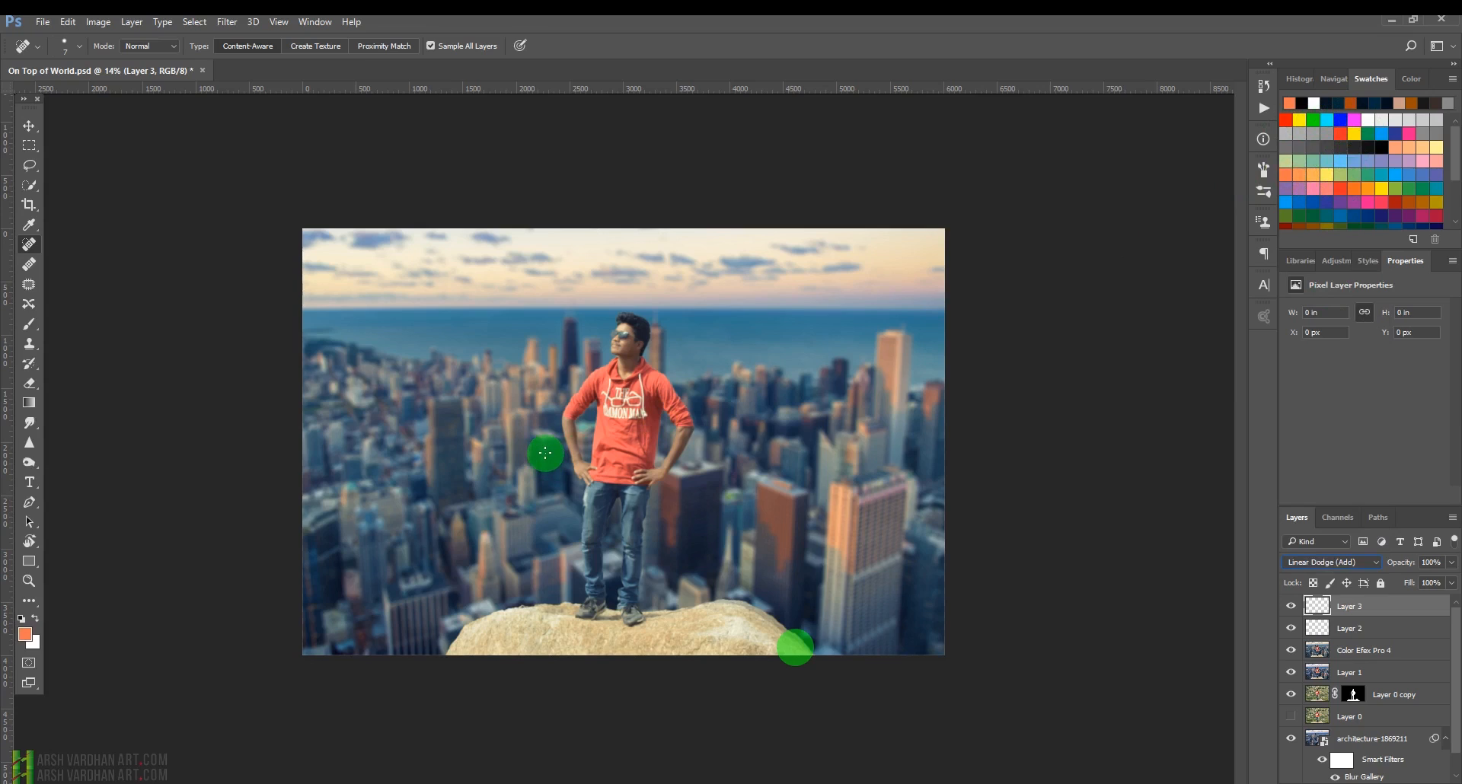
Paint a large soft red-orange glow into the sky's upper-left corner with a soft round brush about 2500 px.
{"action": "left_click", "coordinate": [29, 324]}
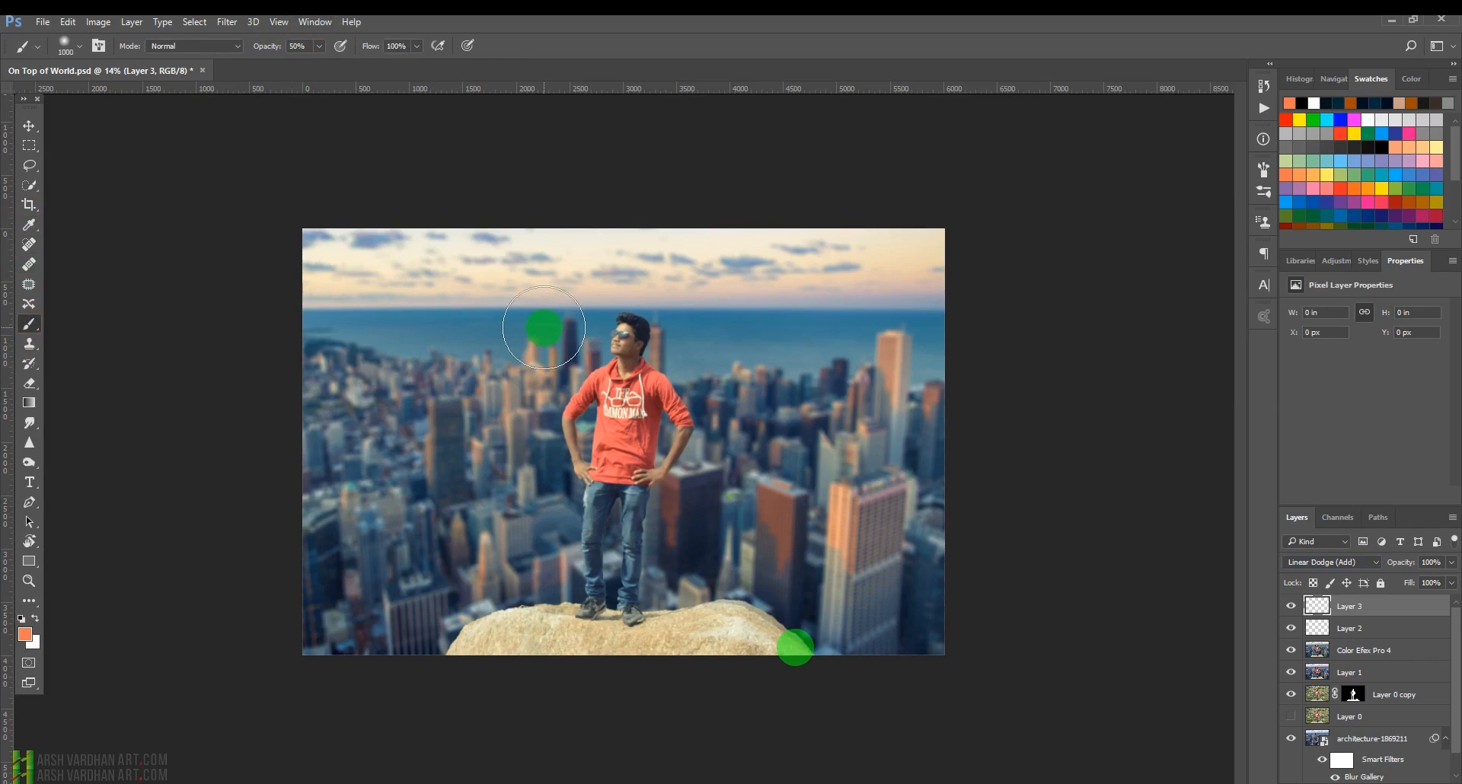
{"action": "key", "text": "bracketright"}
{"action": "key", "text": "bracketright"}
{"action": "key", "text": "bracketright"}
{"action": "key", "text": "bracketright"}
{"action": "key", "text": "bracketright"}
{"action": "key", "text": "bracketright"}
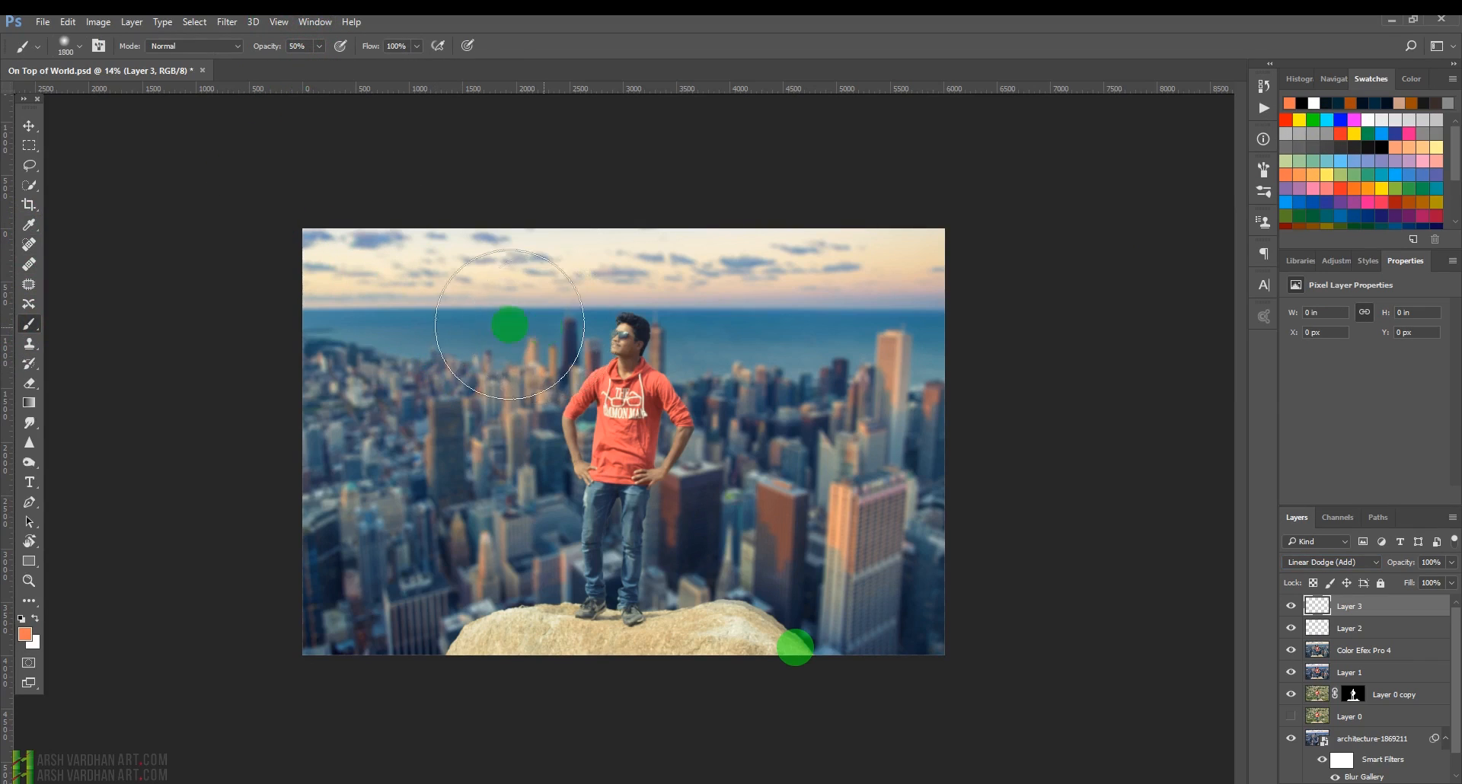
{"action": "right_click", "coordinate": [474, 330]}
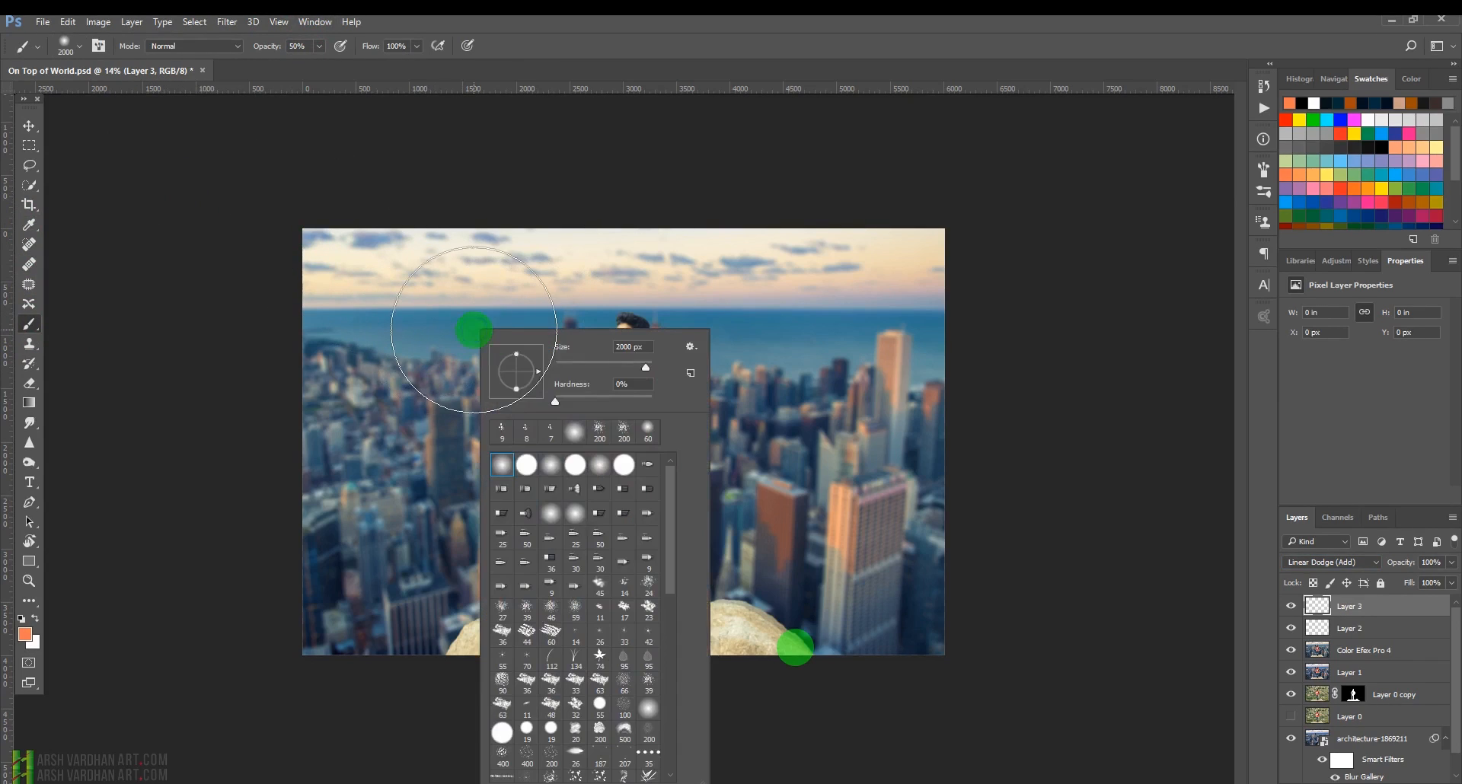
{"action": "left_click", "coordinate": [500, 470]}
{"action": "left_click", "coordinate": [590, 18]}
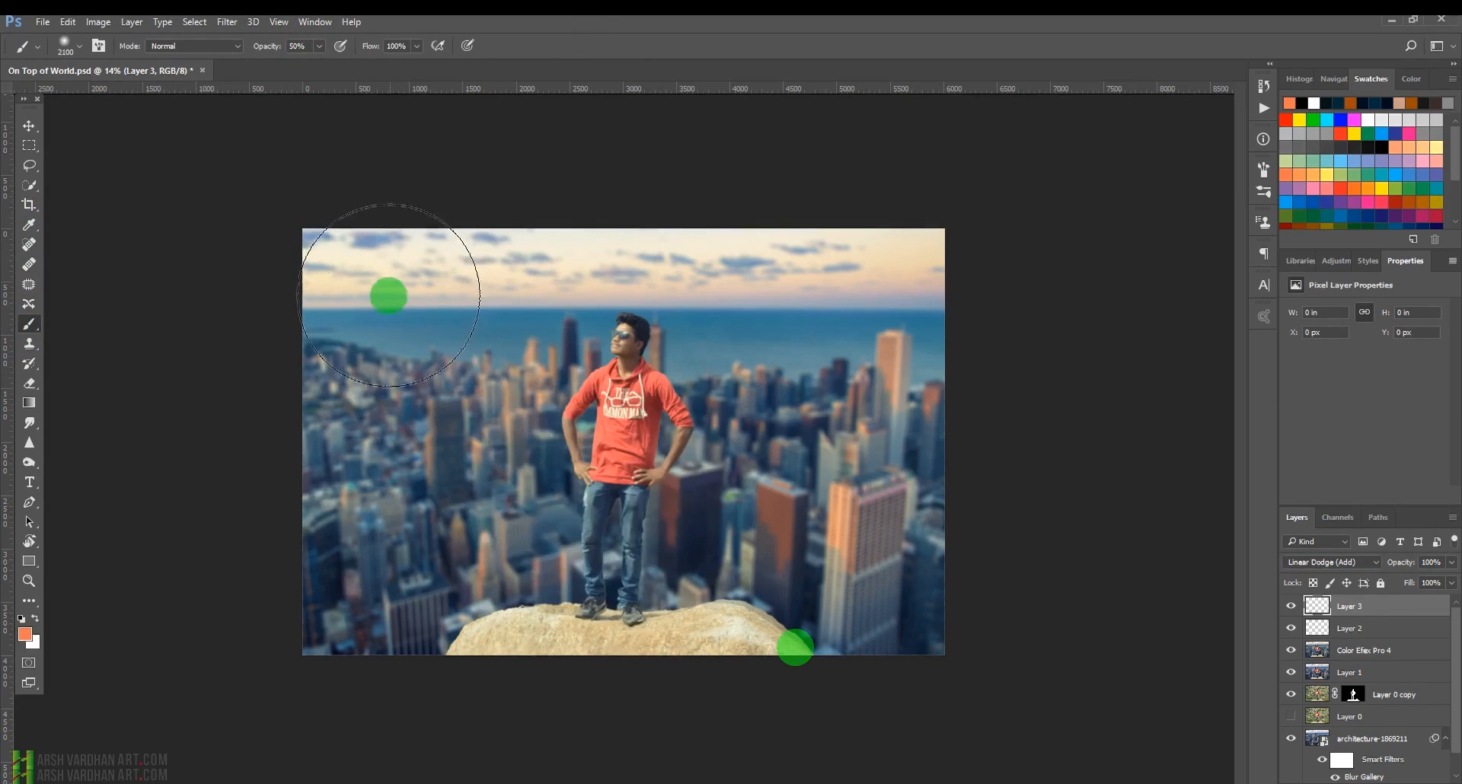
{"action": "key", "text": "bracketright"}
{"action": "left_click", "coordinate": [358, 267]}
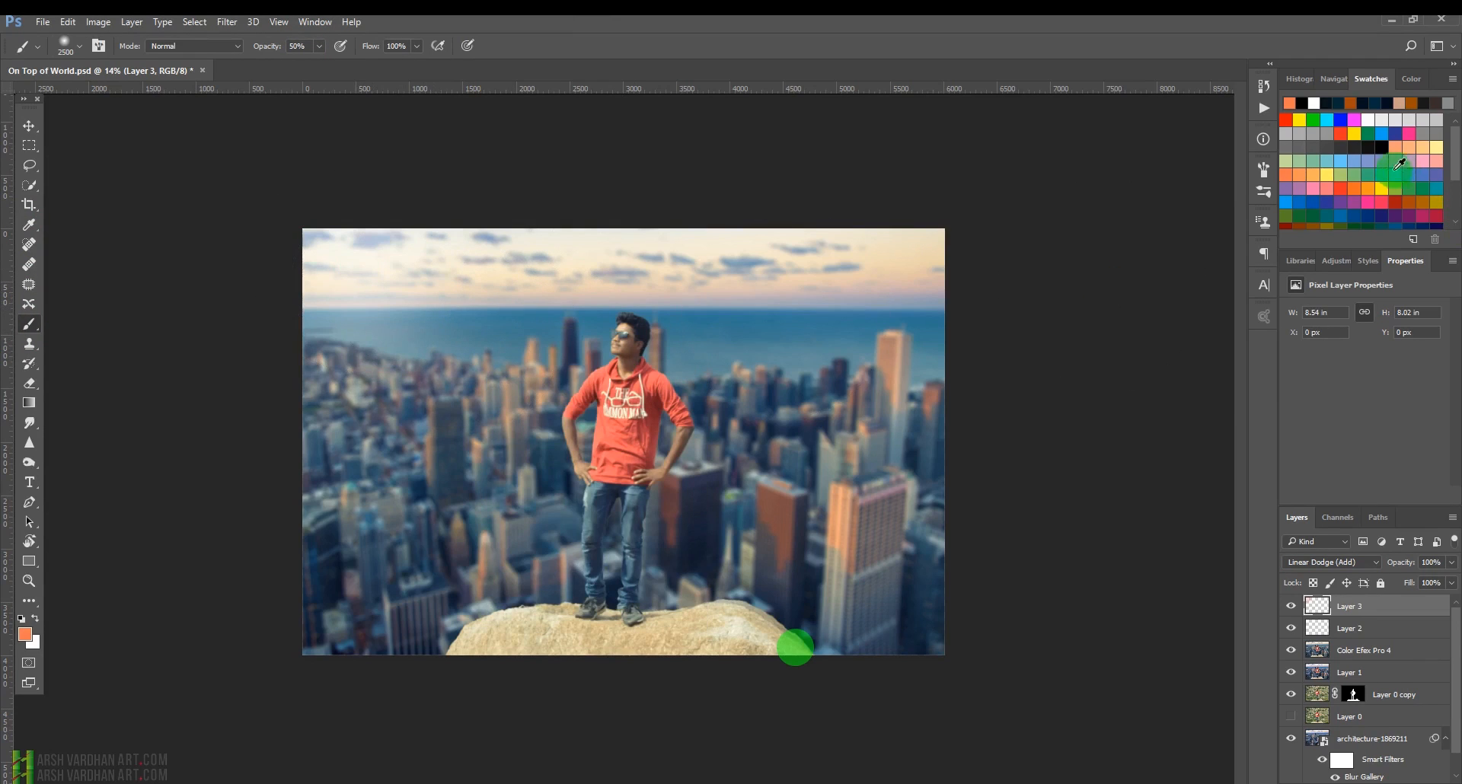
{"action": "left_click", "coordinate": [1403, 196]}
{"action": "left_click", "coordinate": [345, 264]}
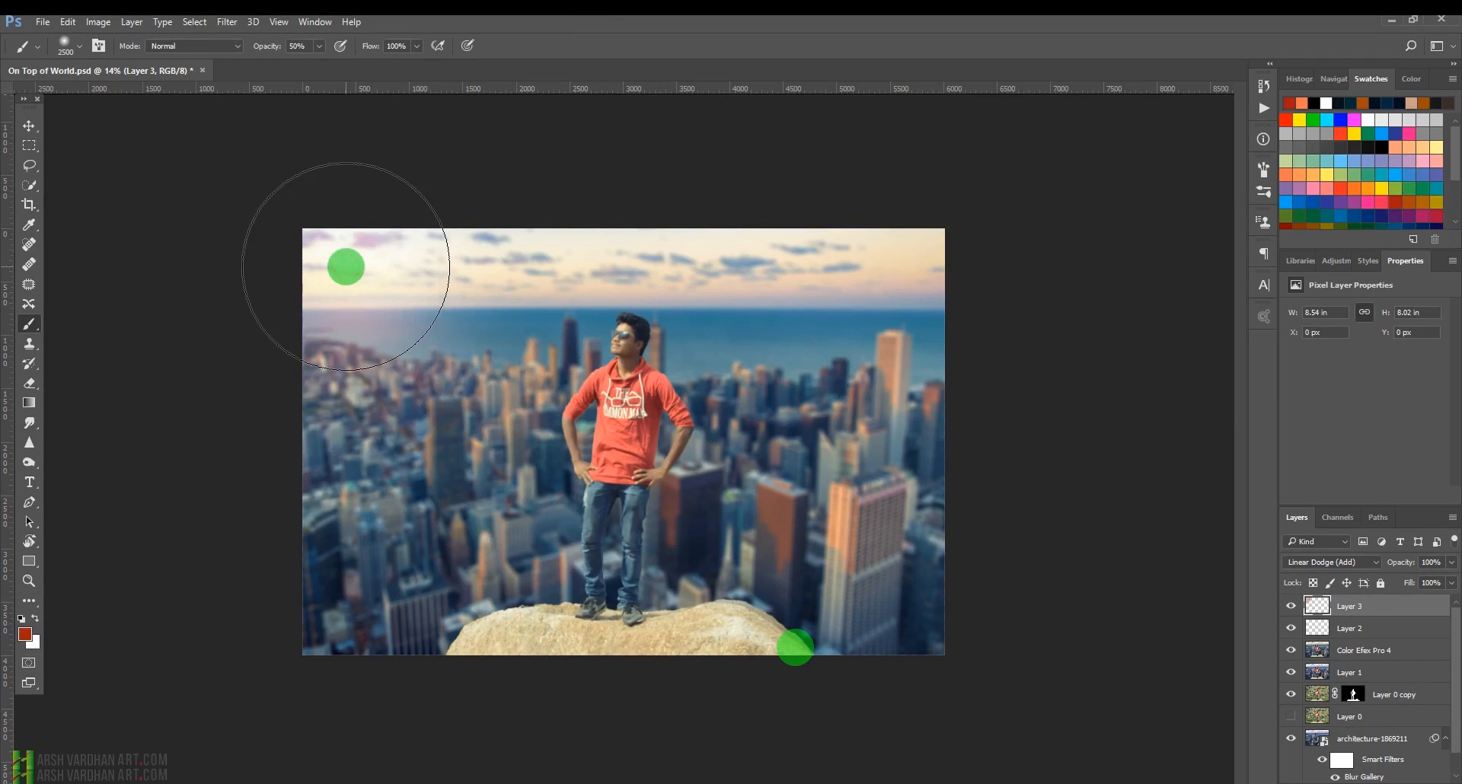
Try the Soft Light, Overlay, Linear Light and Hard Light blend modes on the glow layer.
{"action": "left_click", "coordinate": [1340, 565]}
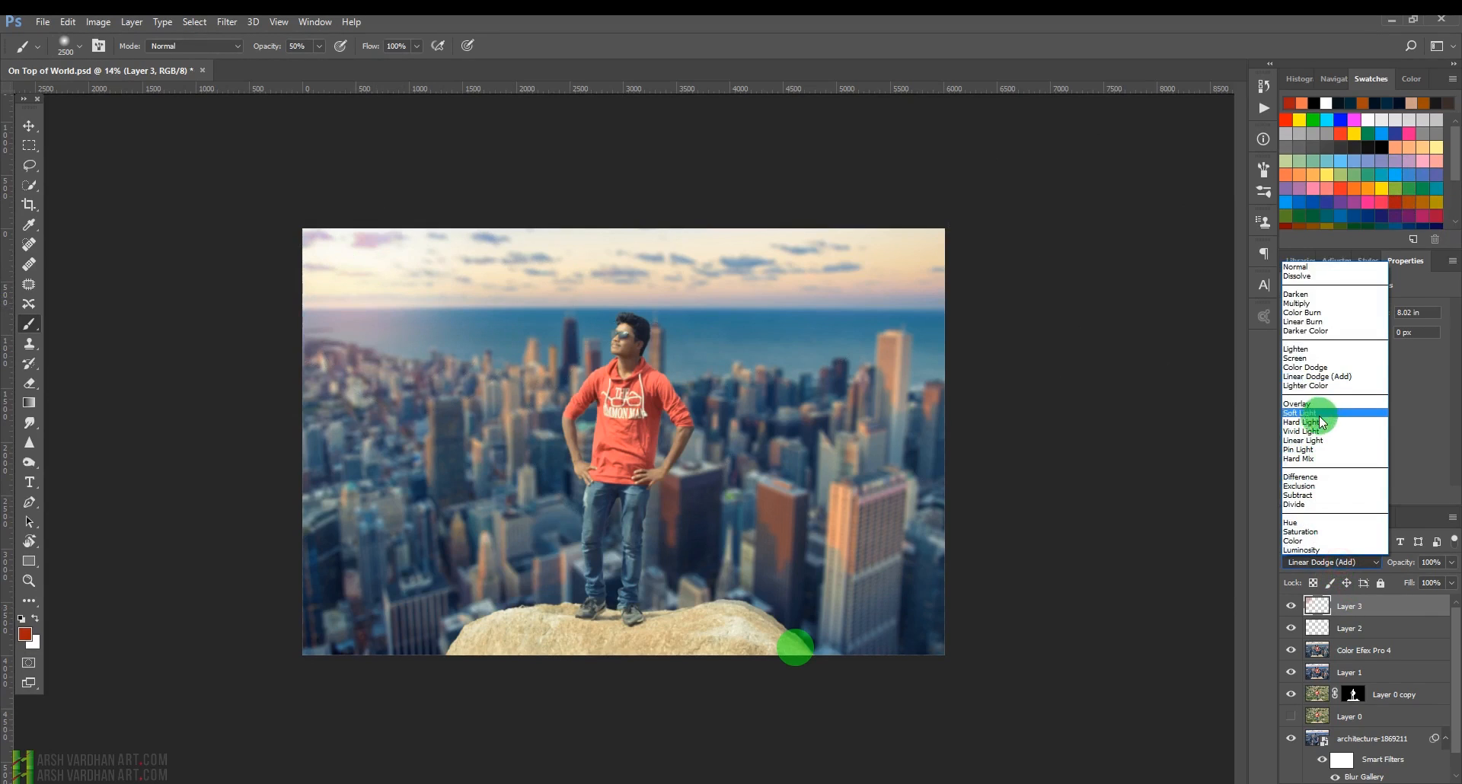
{"action": "left_click", "coordinate": [1309, 417]}
{"action": "left_click", "coordinate": [1346, 563]}
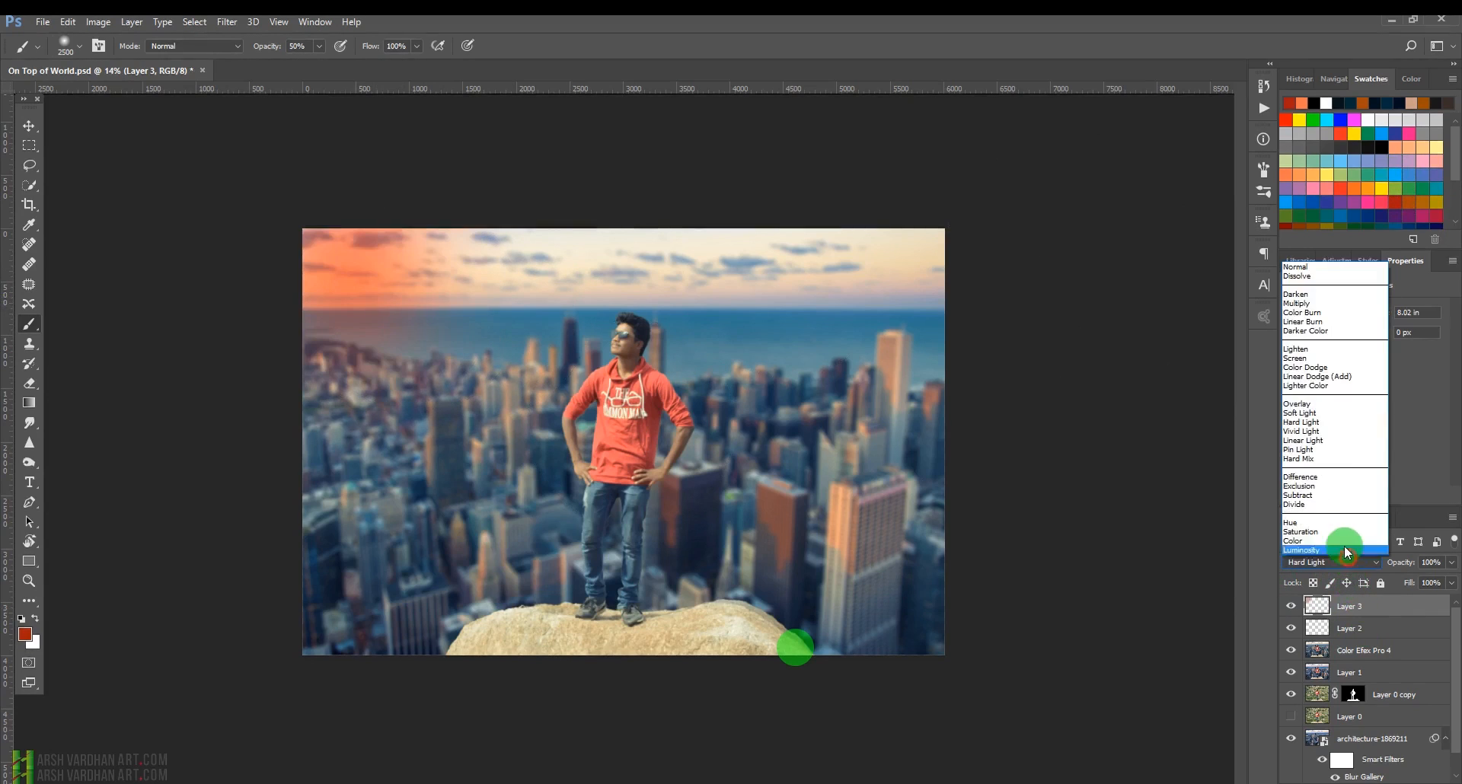
{"action": "left_click", "coordinate": [1301, 406]}
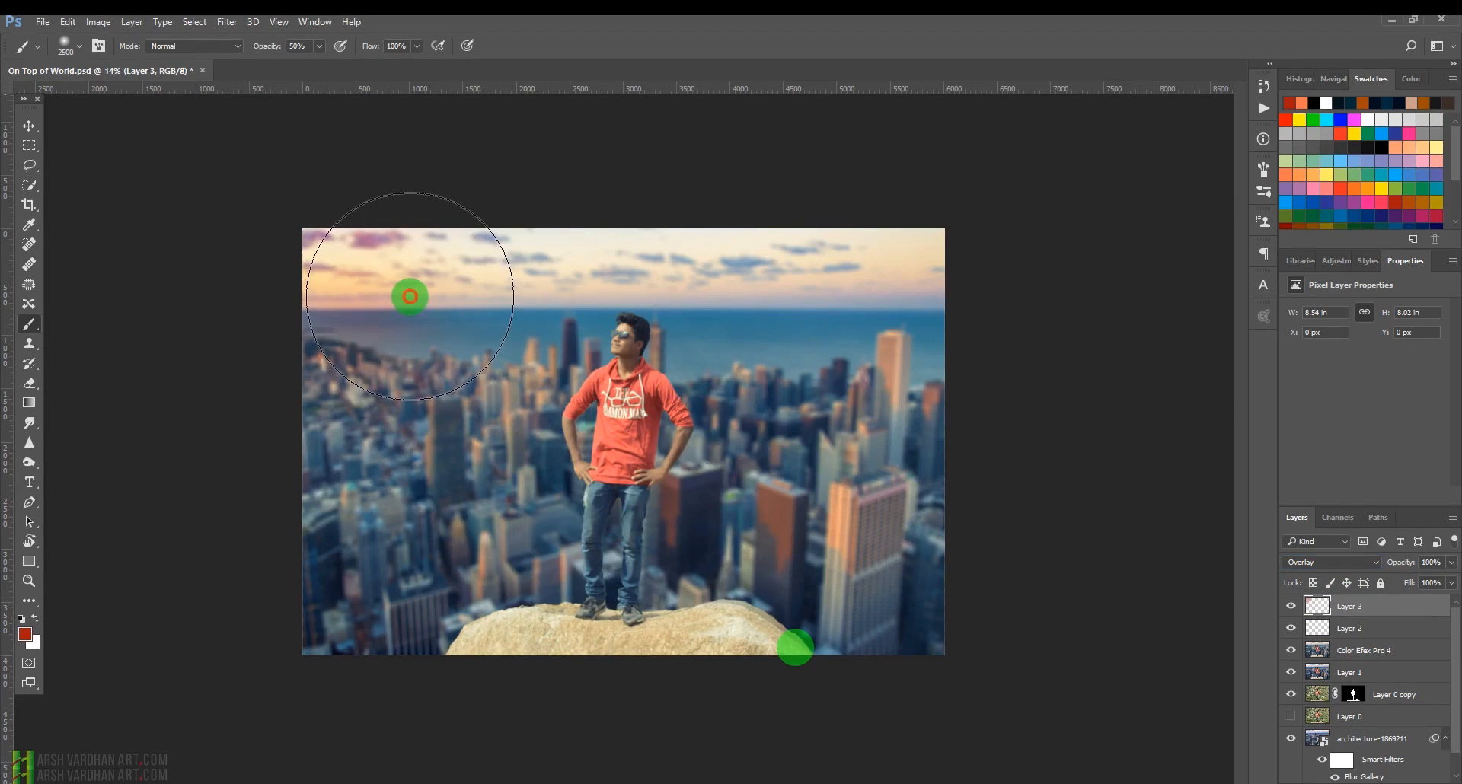
{"action": "left_click", "coordinate": [1331, 562]}
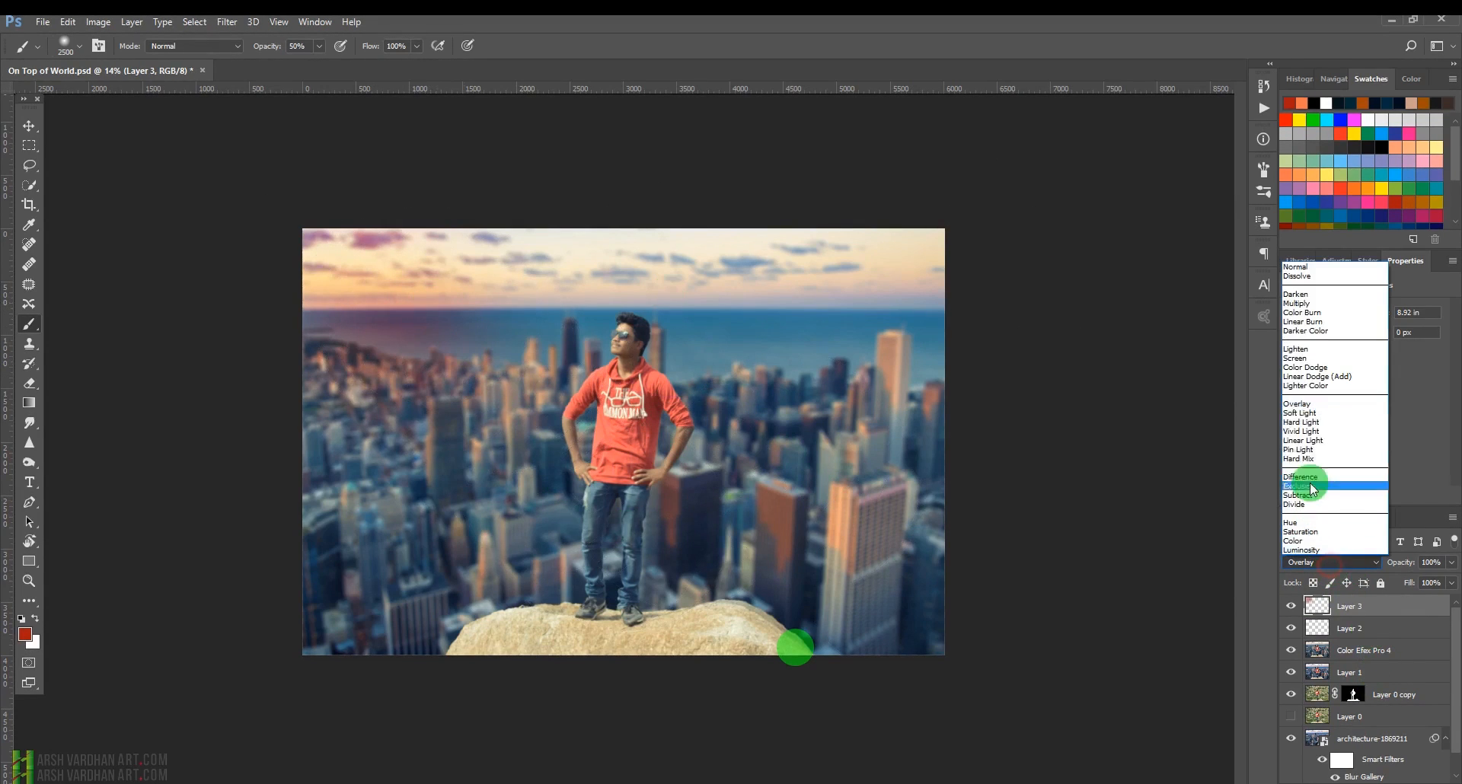
{"action": "left_click", "coordinate": [1306, 439]}
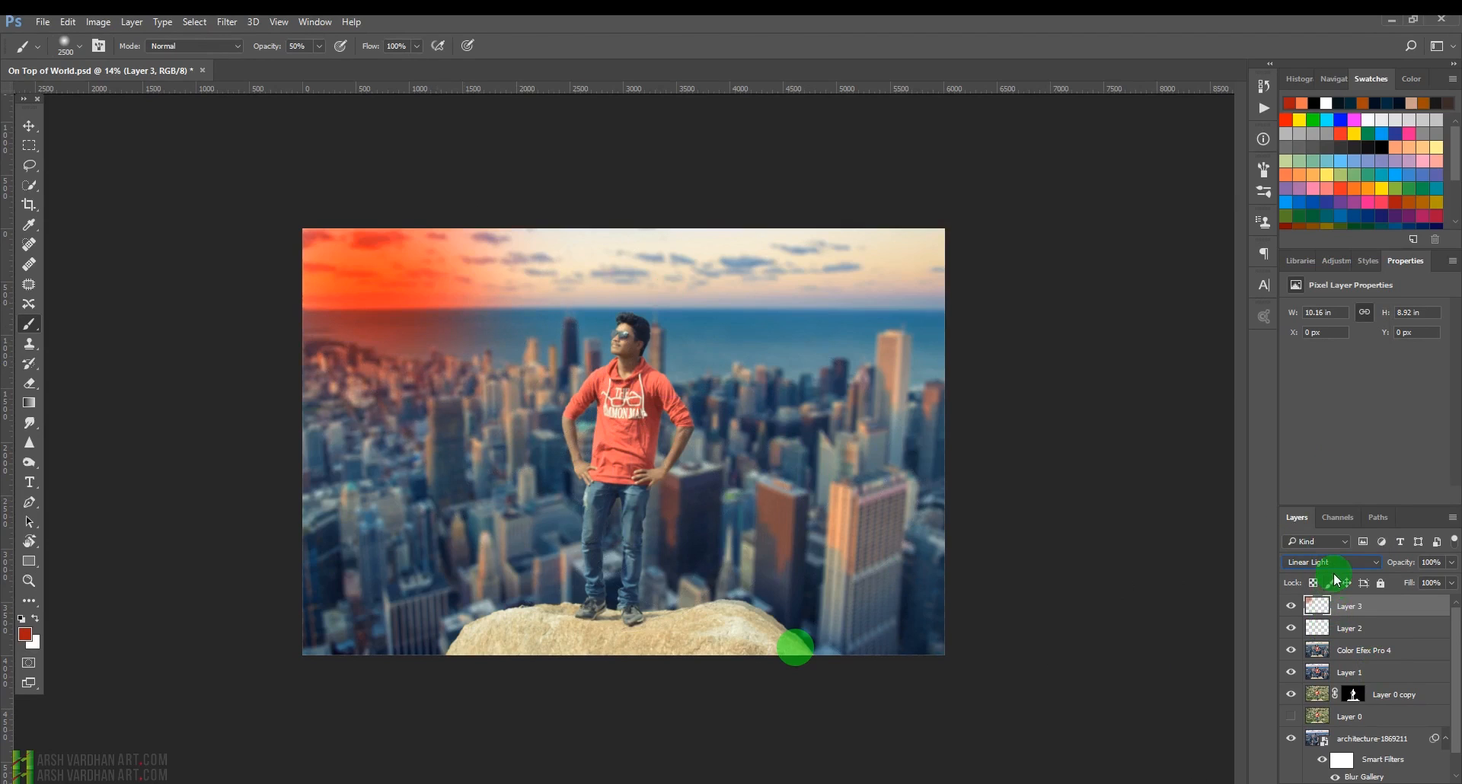
{"action": "left_click", "coordinate": [1333, 563]}
{"action": "left_click", "coordinate": [1317, 424]}
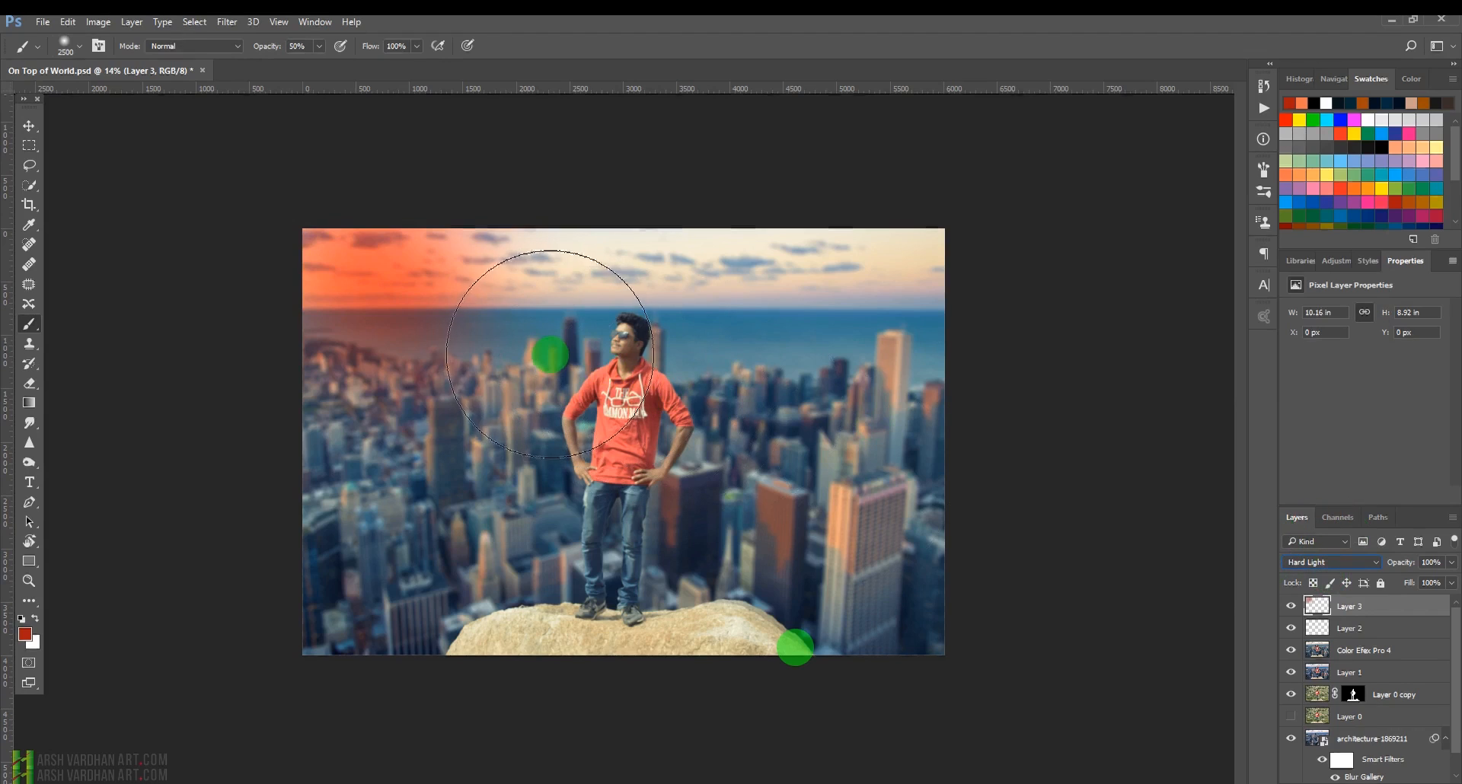
Scale the glow layer up with Free Transform so it spreads across the upper part of the sky.
{"action": "key", "text": "ctrl+t"}
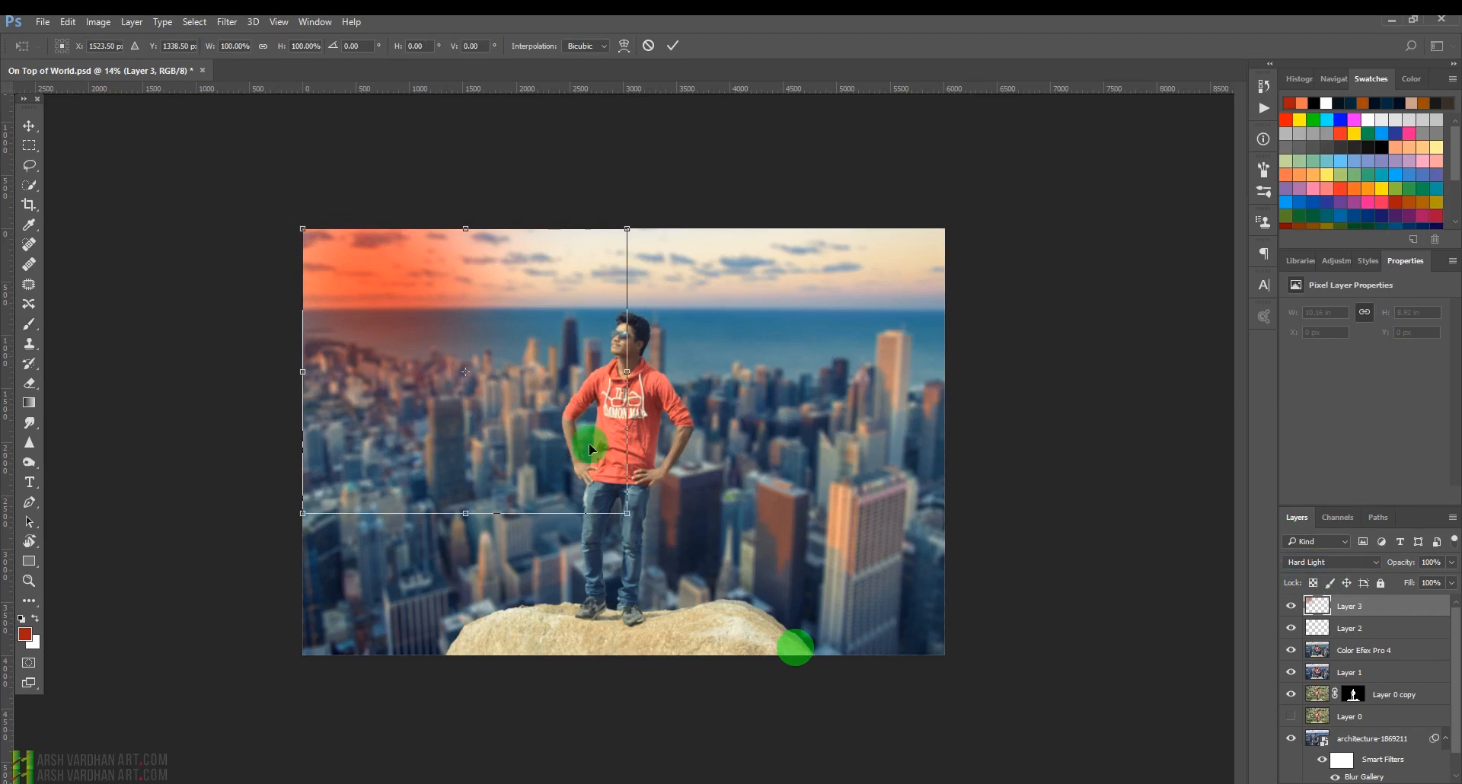
{"action": "left_click_drag", "start_coordinate": [628, 516], "coordinate": [861, 630]}
{"action": "left_click_drag", "start_coordinate": [538, 305], "coordinate": [585, 322]}
{"action": "key", "text": "Return"}
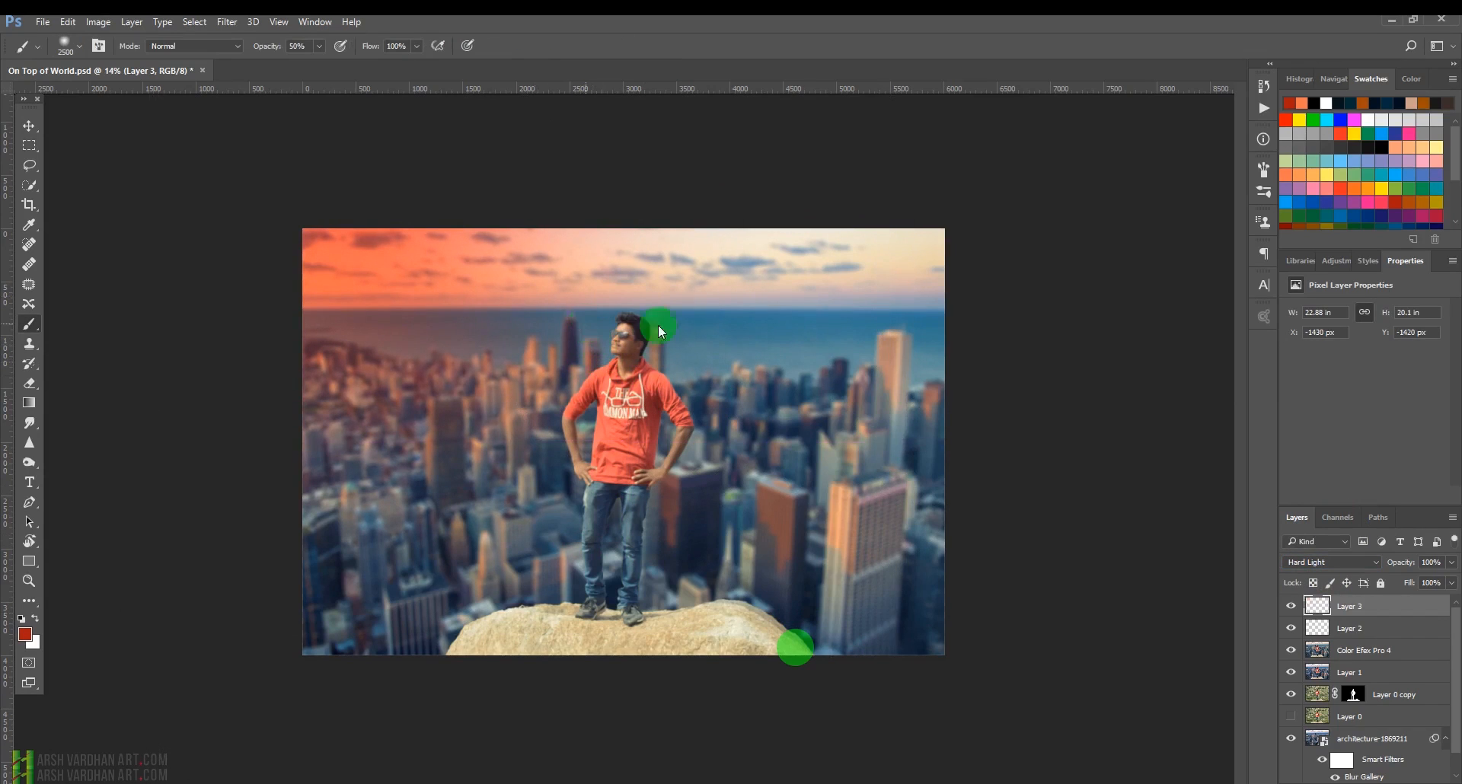
Set the glow layer's blend mode to Color Dodge and toggle its visibility to compare.
{"action": "left_click", "coordinate": [1363, 563]}
{"action": "left_click", "coordinate": [1306, 385]}
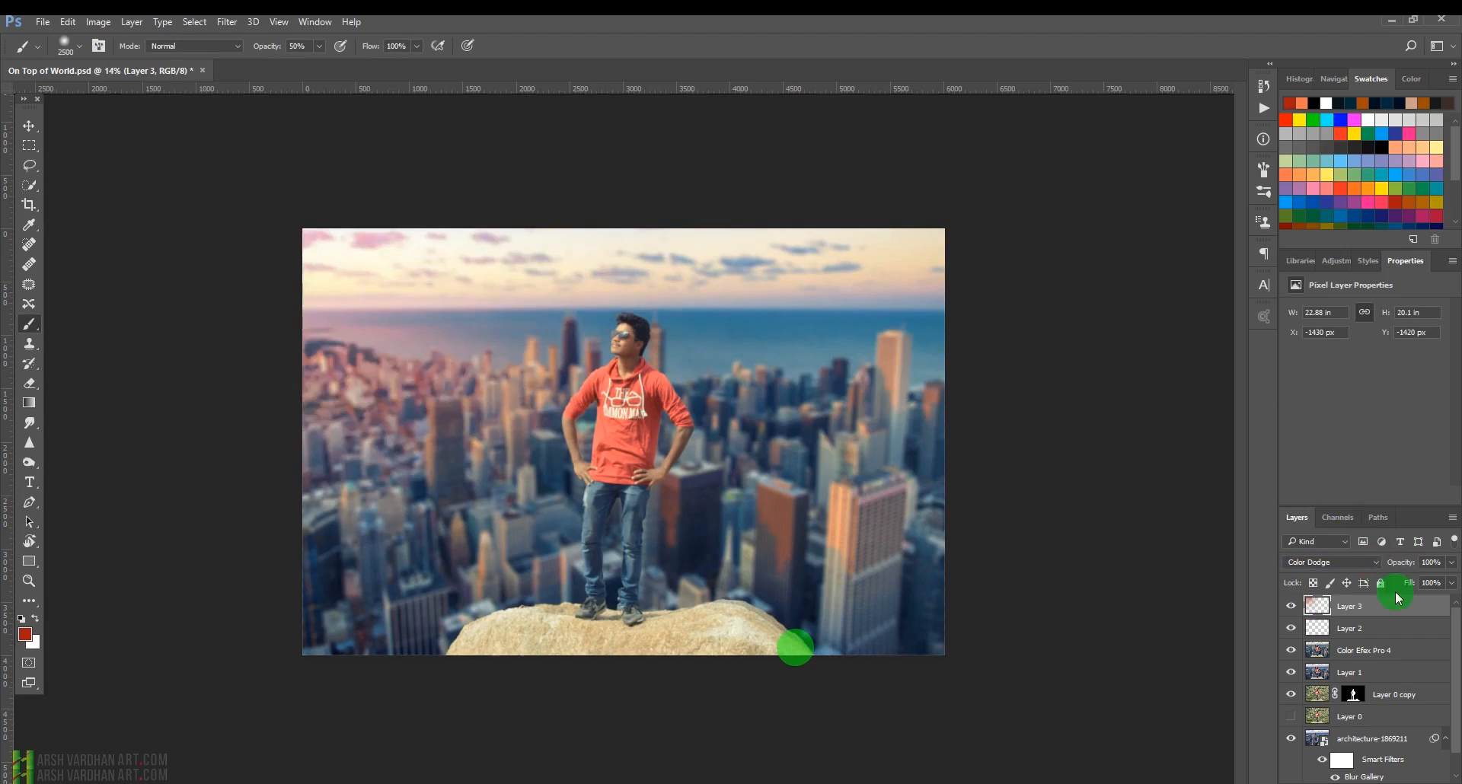
{"action": "left_click", "coordinate": [1340, 562]}
{"action": "left_click", "coordinate": [1317, 404]}
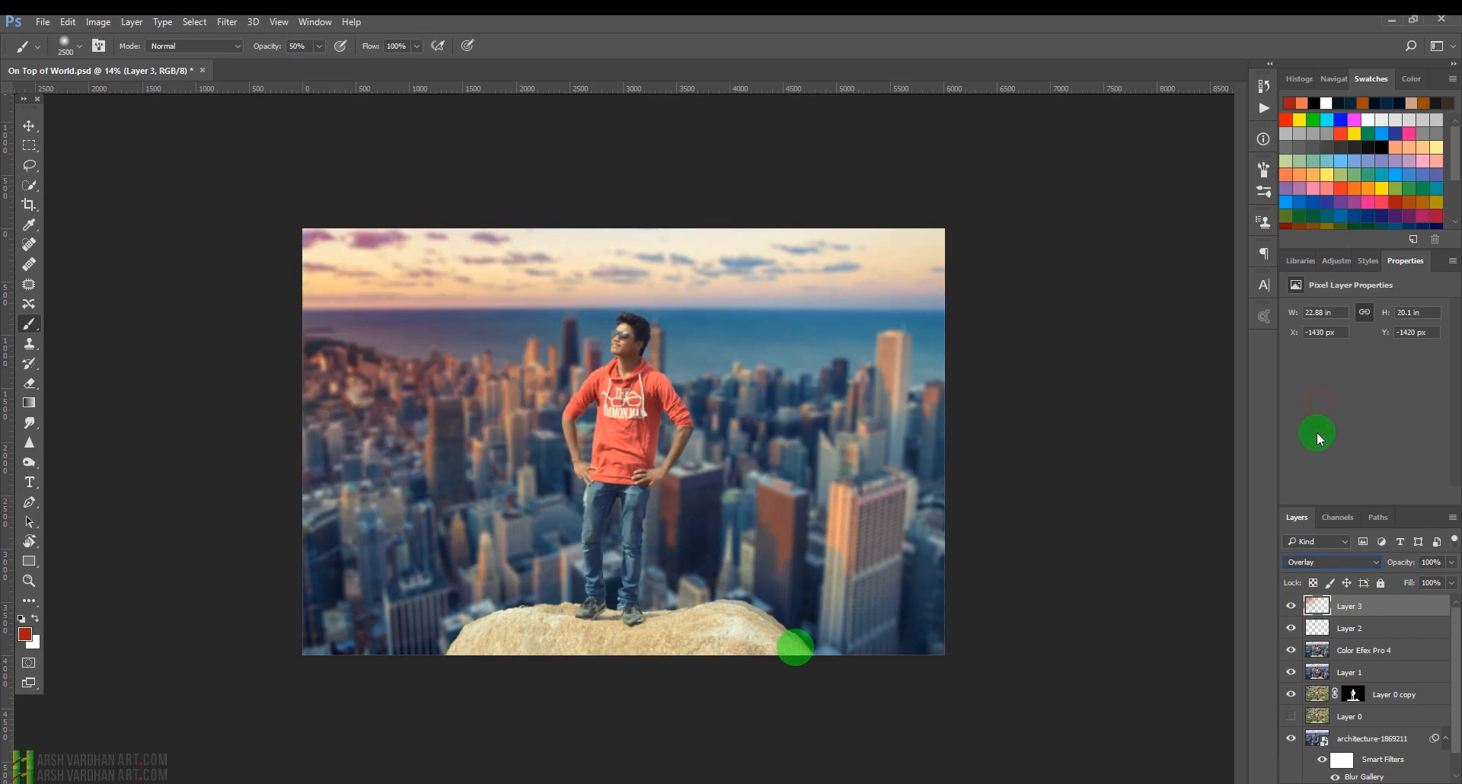
{"action": "left_click", "coordinate": [1320, 565]}
{"action": "left_click", "coordinate": [1336, 367]}
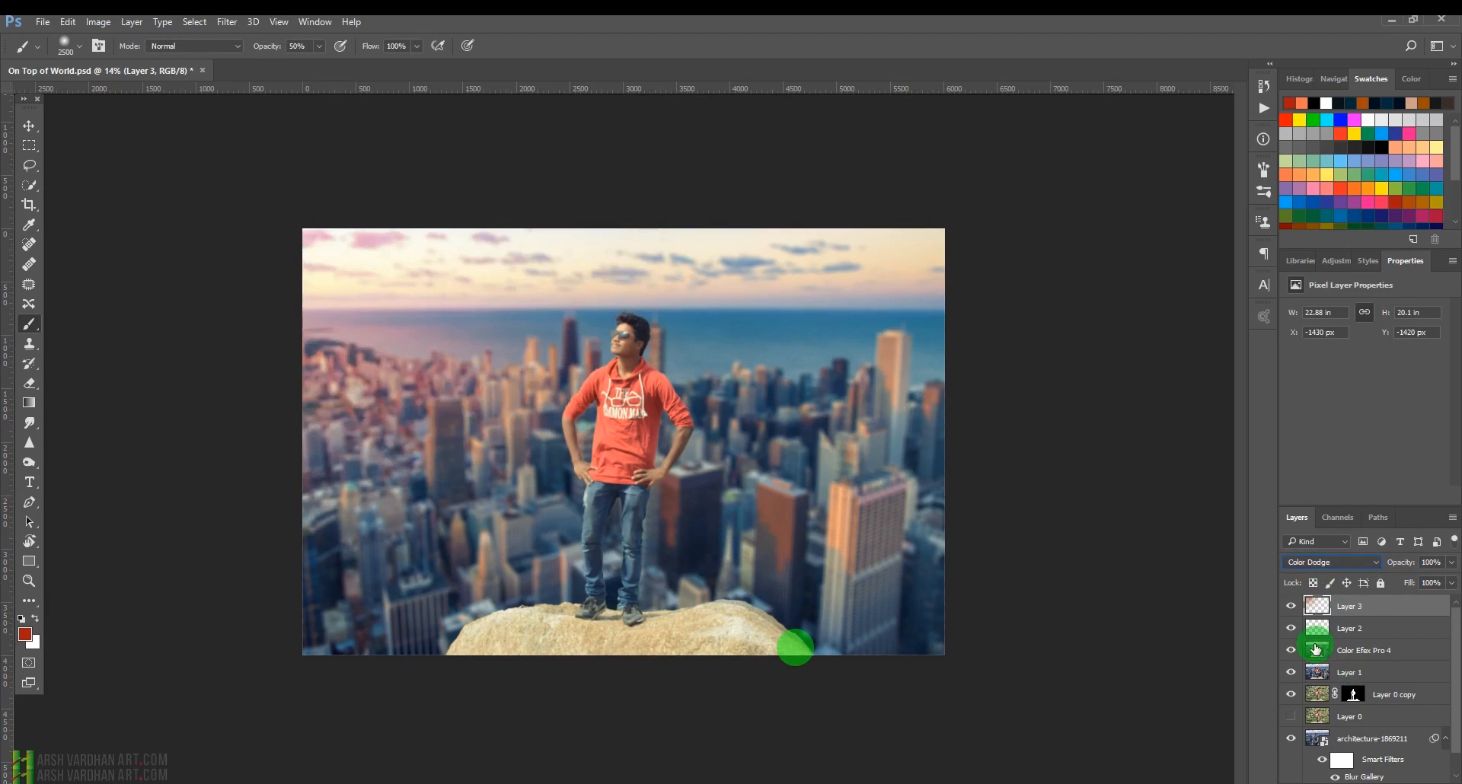
{"action": "left_click", "coordinate": [1291, 607]}
{"action": "left_click", "coordinate": [1291, 607]}
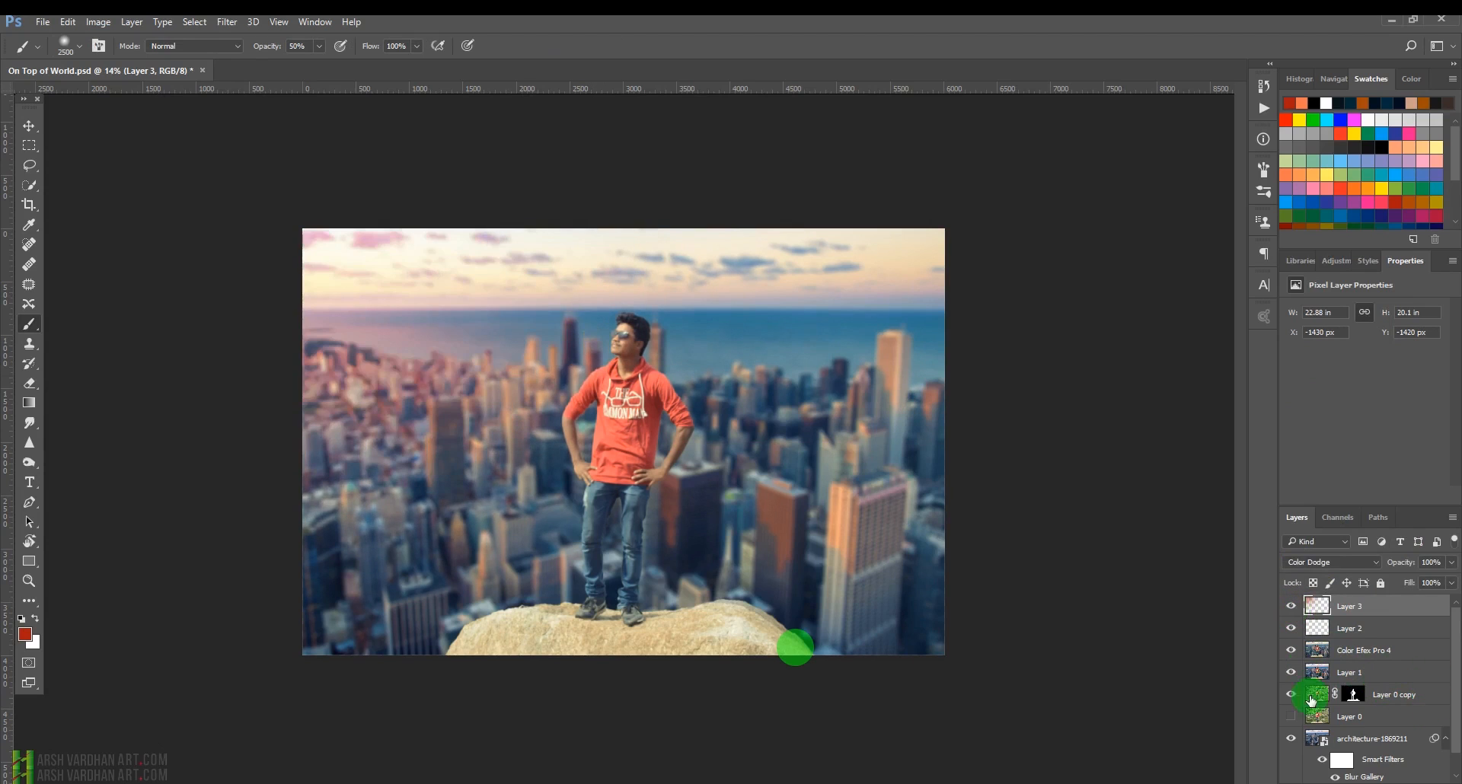
Add a radial Gradient Fill layer using an orange-to-black preset, centred in the sky's upper-left corner, and set it to Screen.
{"action": "left_click", "coordinate": [1387, 780]}
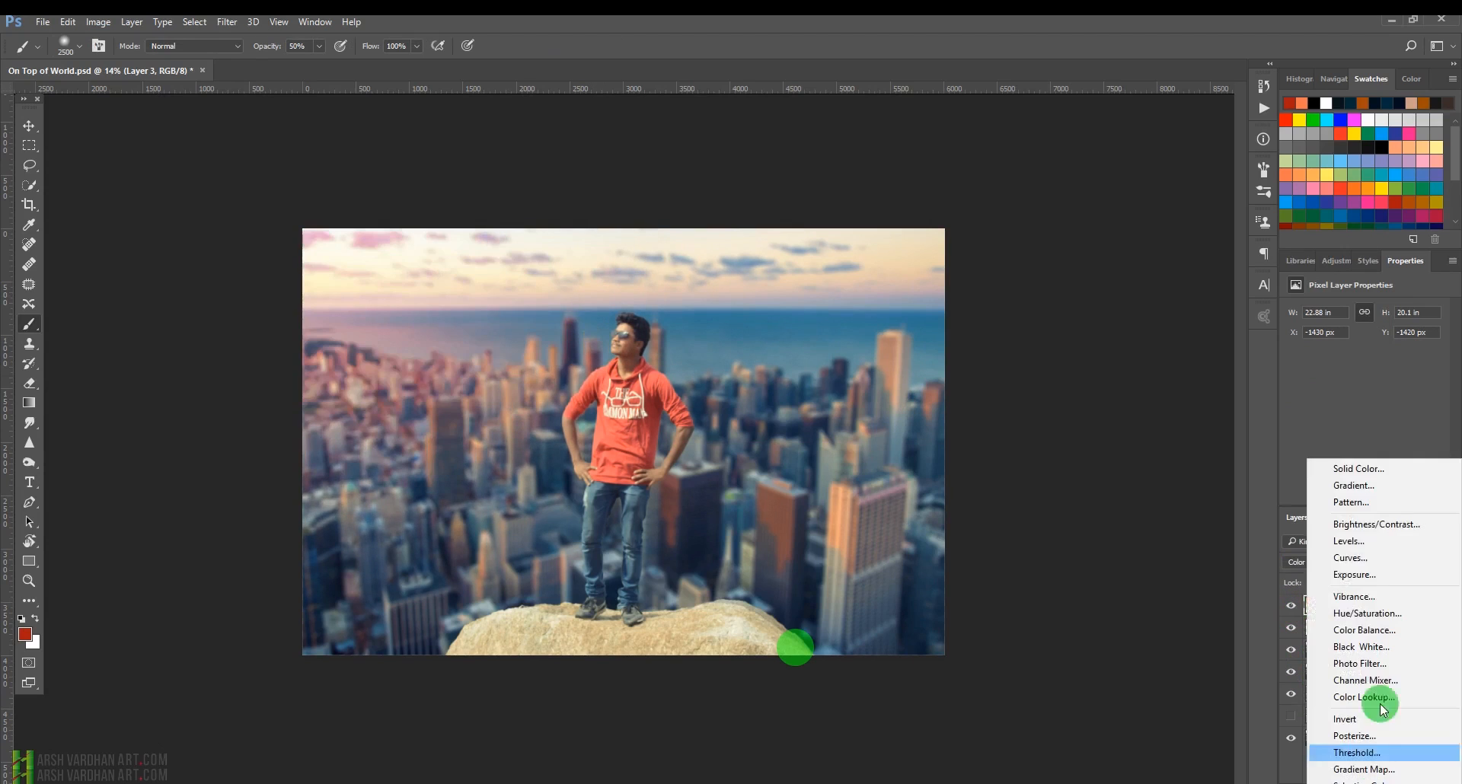
{"action": "left_click", "coordinate": [1367, 490]}
{"action": "left_click", "coordinate": [1213, 365]}
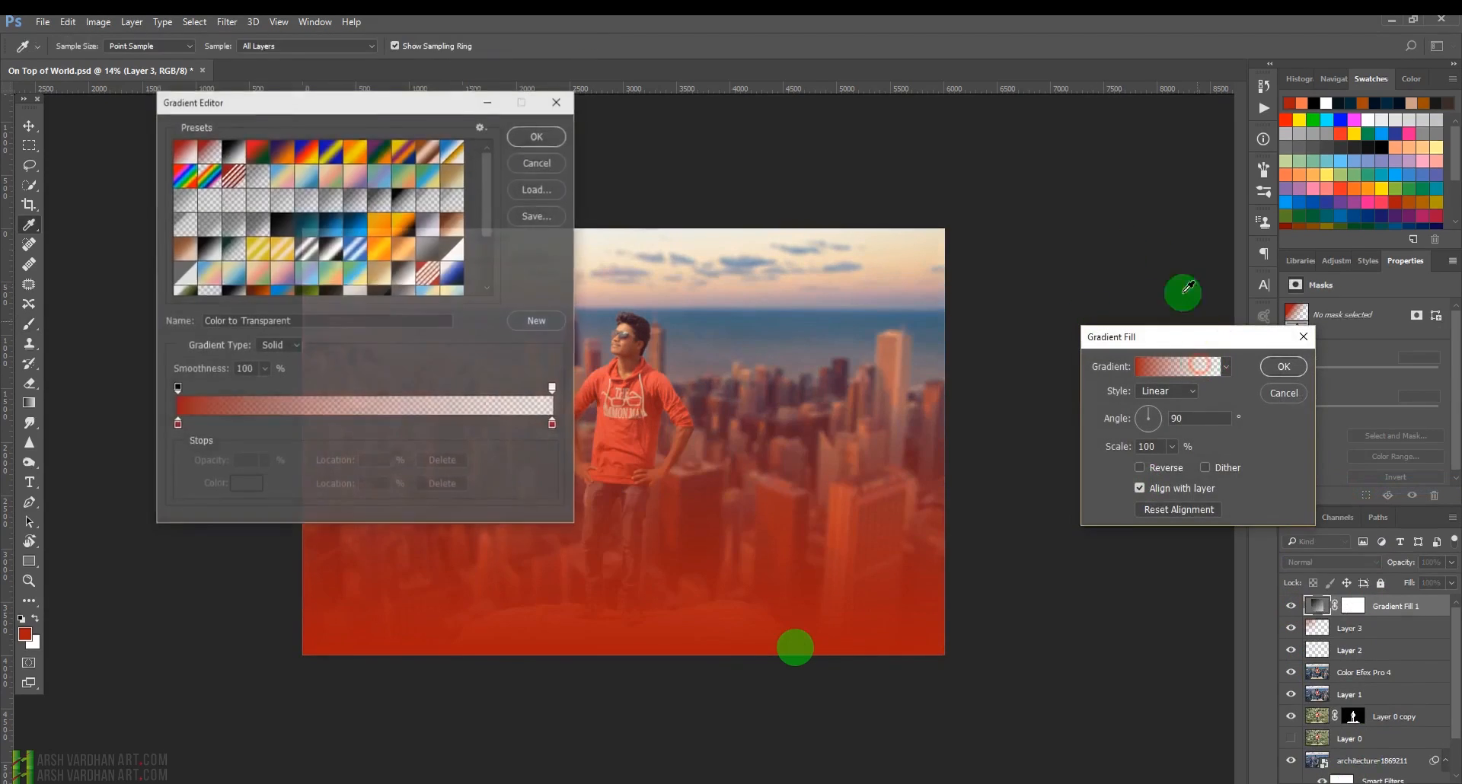
{"action": "left_click_drag", "start_coordinate": [491, 206], "coordinate": [491, 229]}
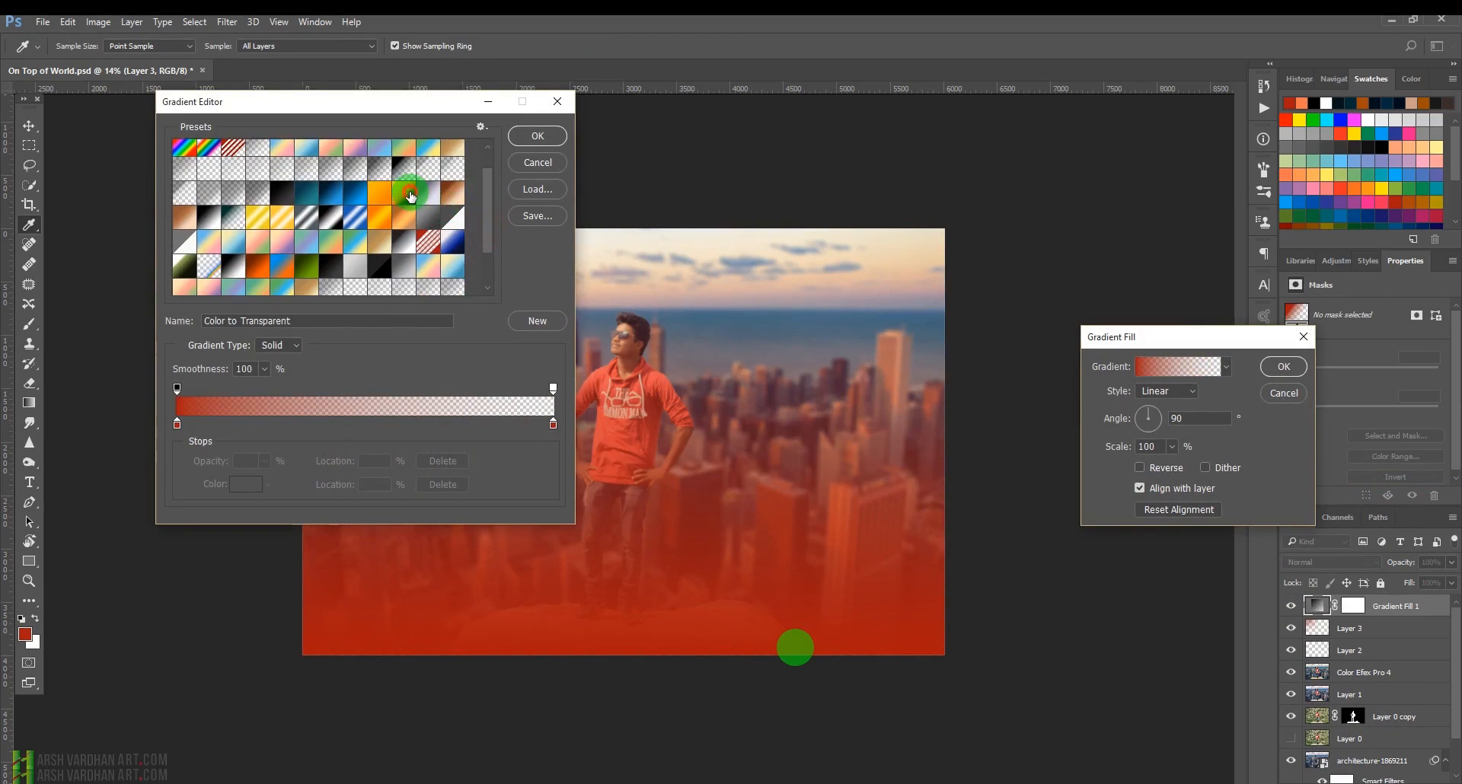
{"action": "left_click", "coordinate": [410, 191]}
{"action": "left_click", "coordinate": [531, 137]}
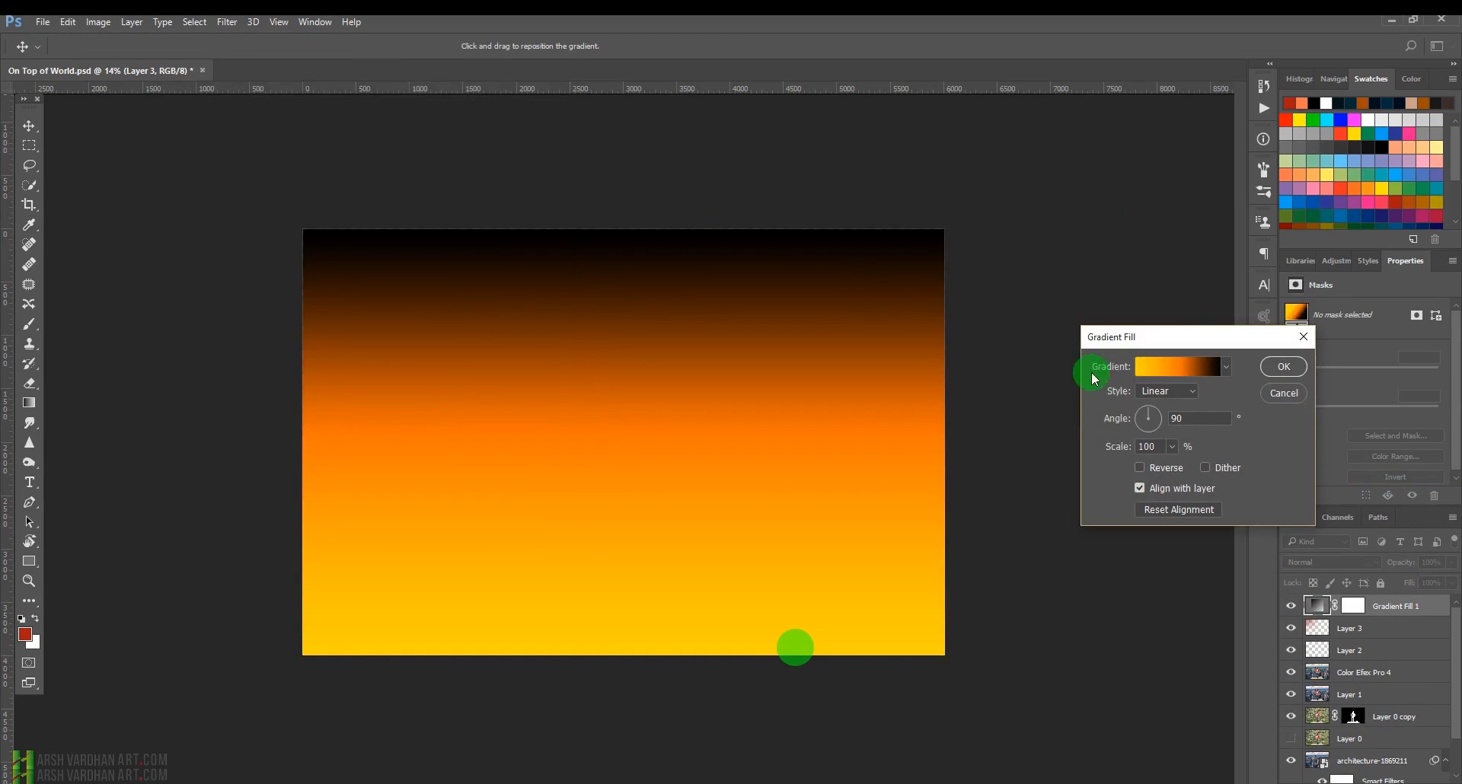
{"action": "left_click", "coordinate": [1167, 391]}
{"action": "left_click", "coordinate": [1150, 415]}
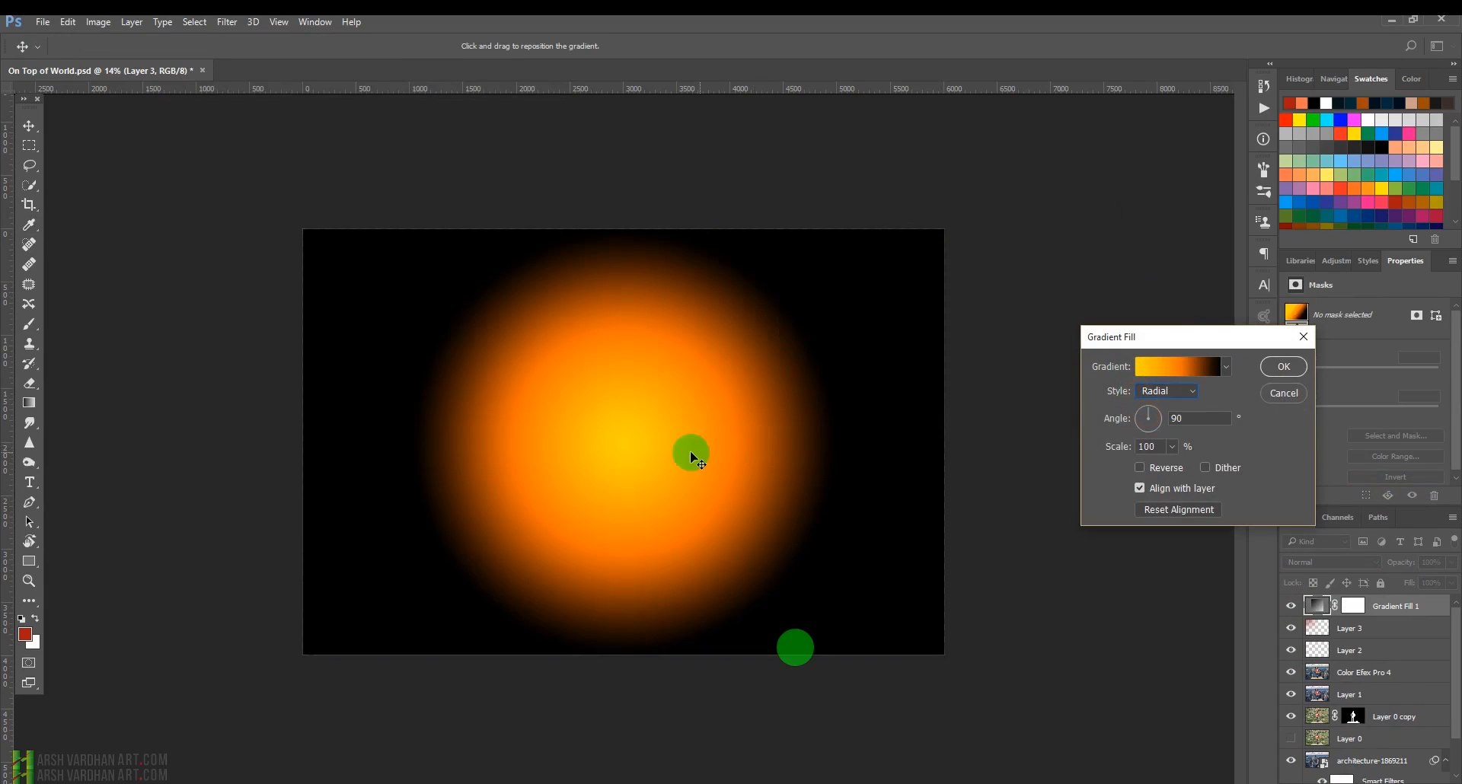
{"action": "left_click_drag", "start_coordinate": [631, 450], "coordinate": [390, 292]}
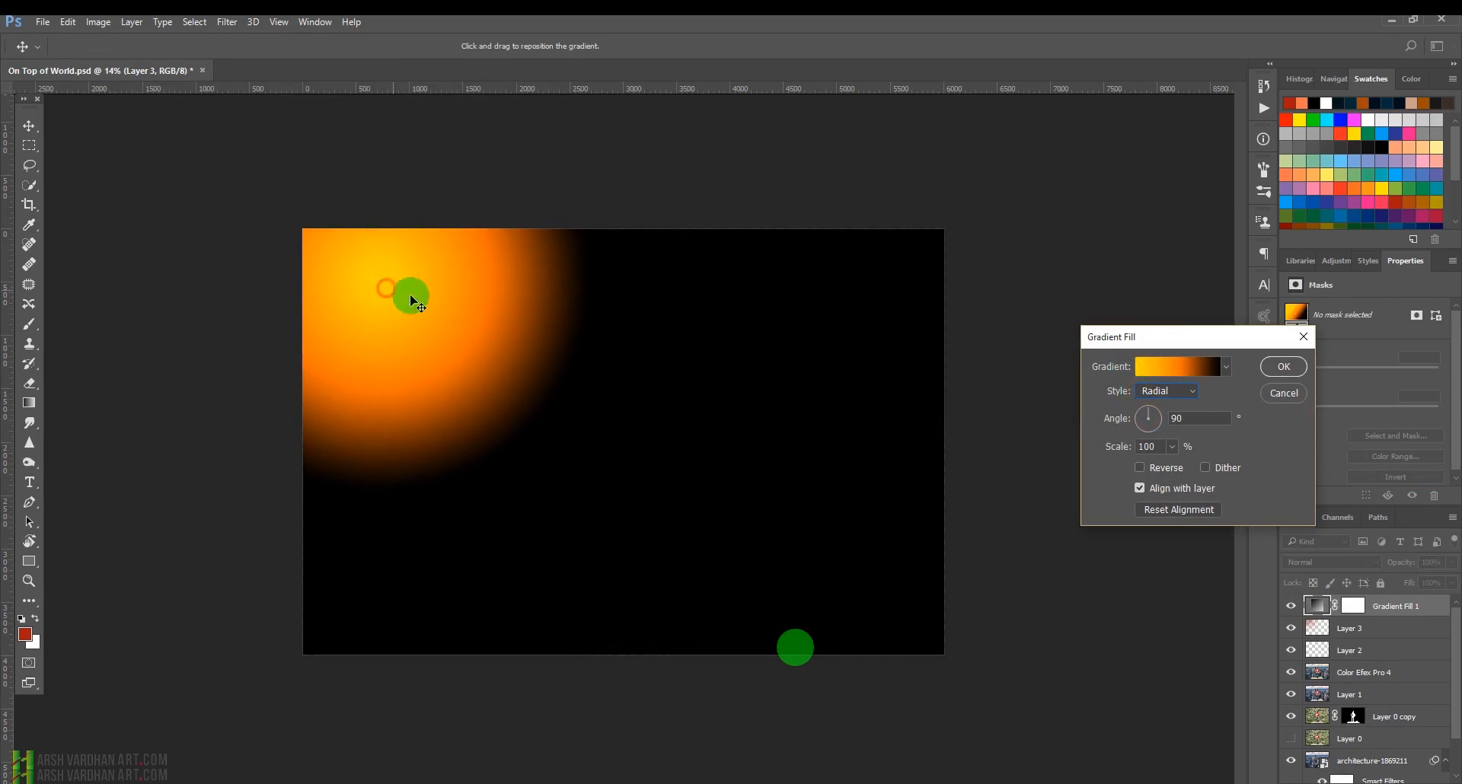
{"action": "left_click", "coordinate": [1283, 369]}
{"action": "left_click", "coordinate": [1334, 563]}
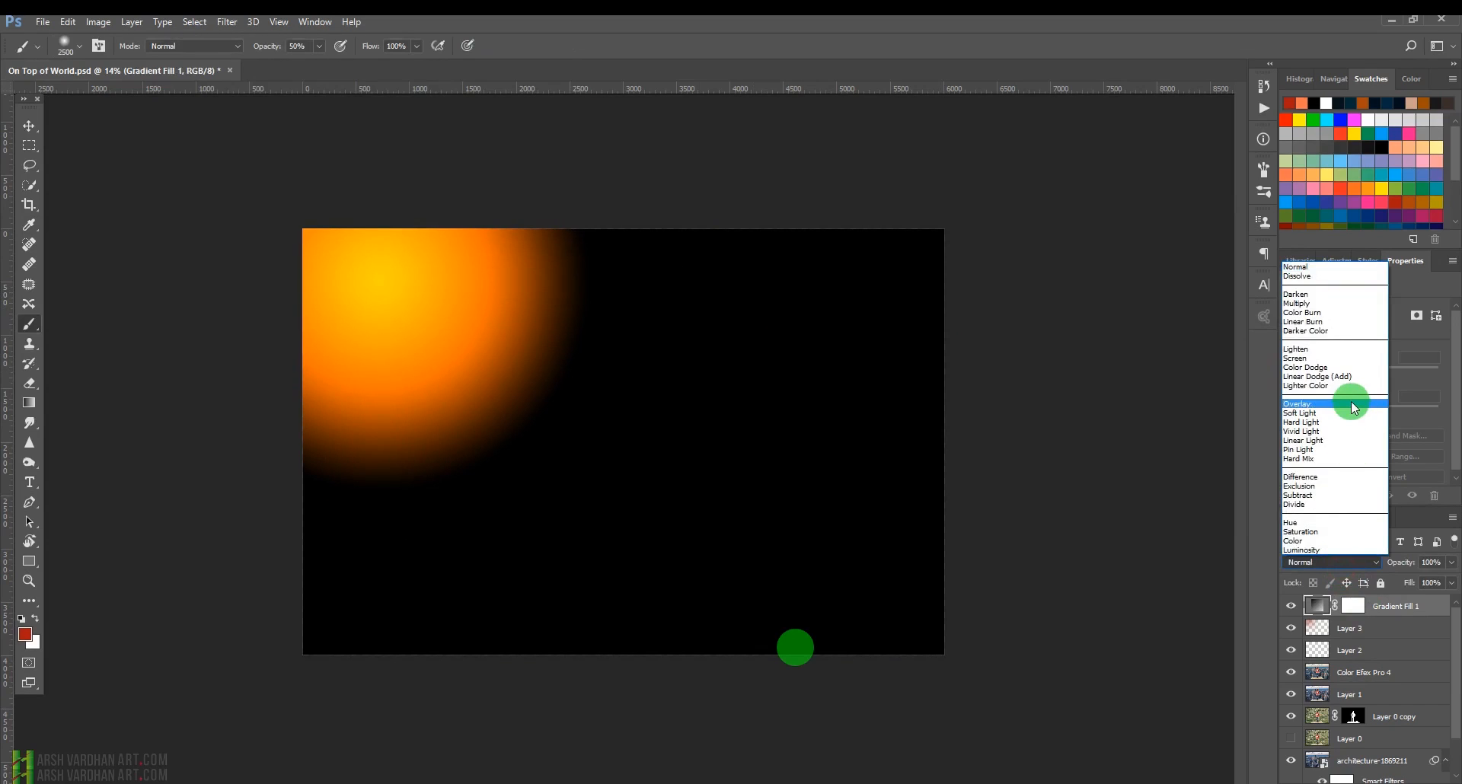
{"action": "left_click", "coordinate": [1337, 358]}
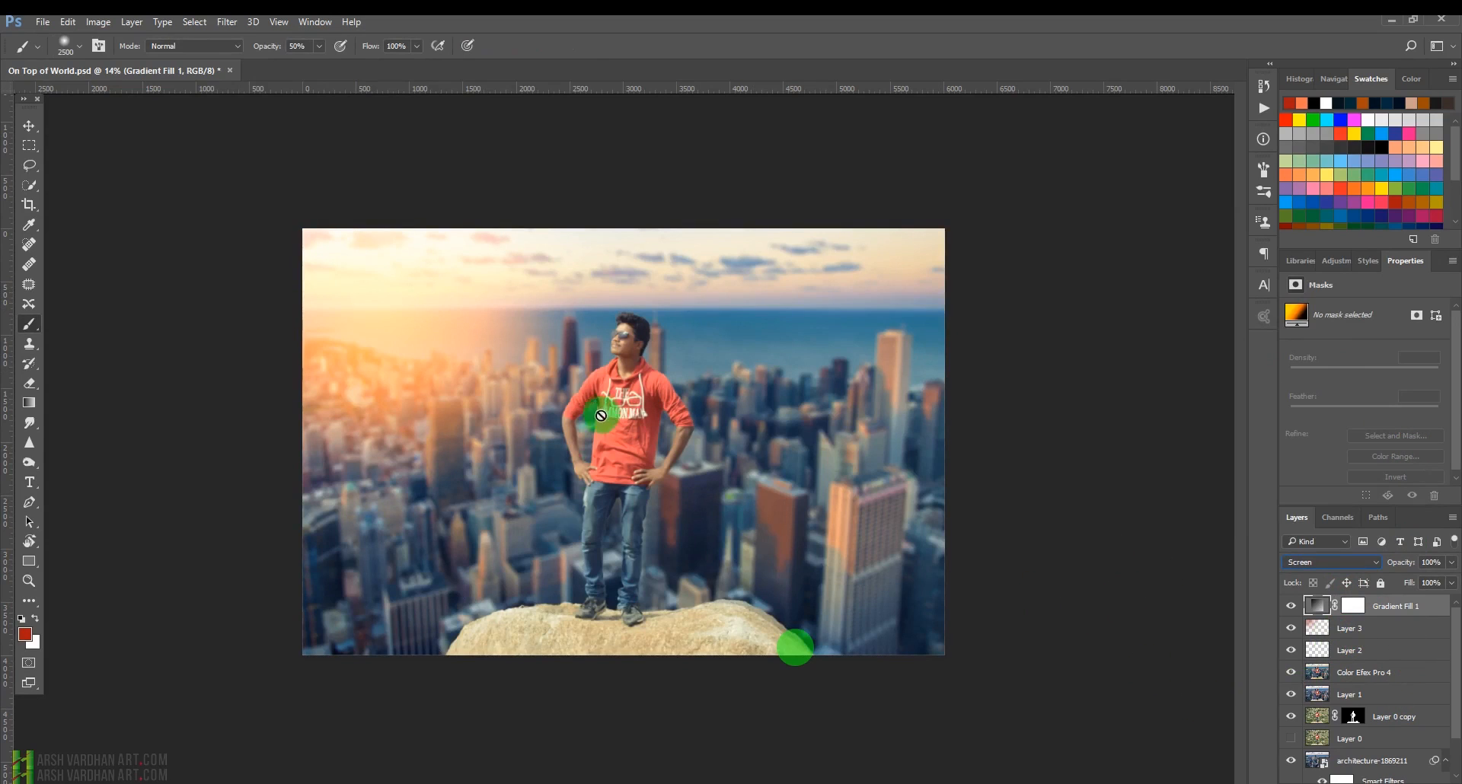
Reopen the gradient fill, set its scale to 111% and nudge the glow's centre in the upper-left sky.
{"action": "double_click", "coordinate": [1316, 605]}
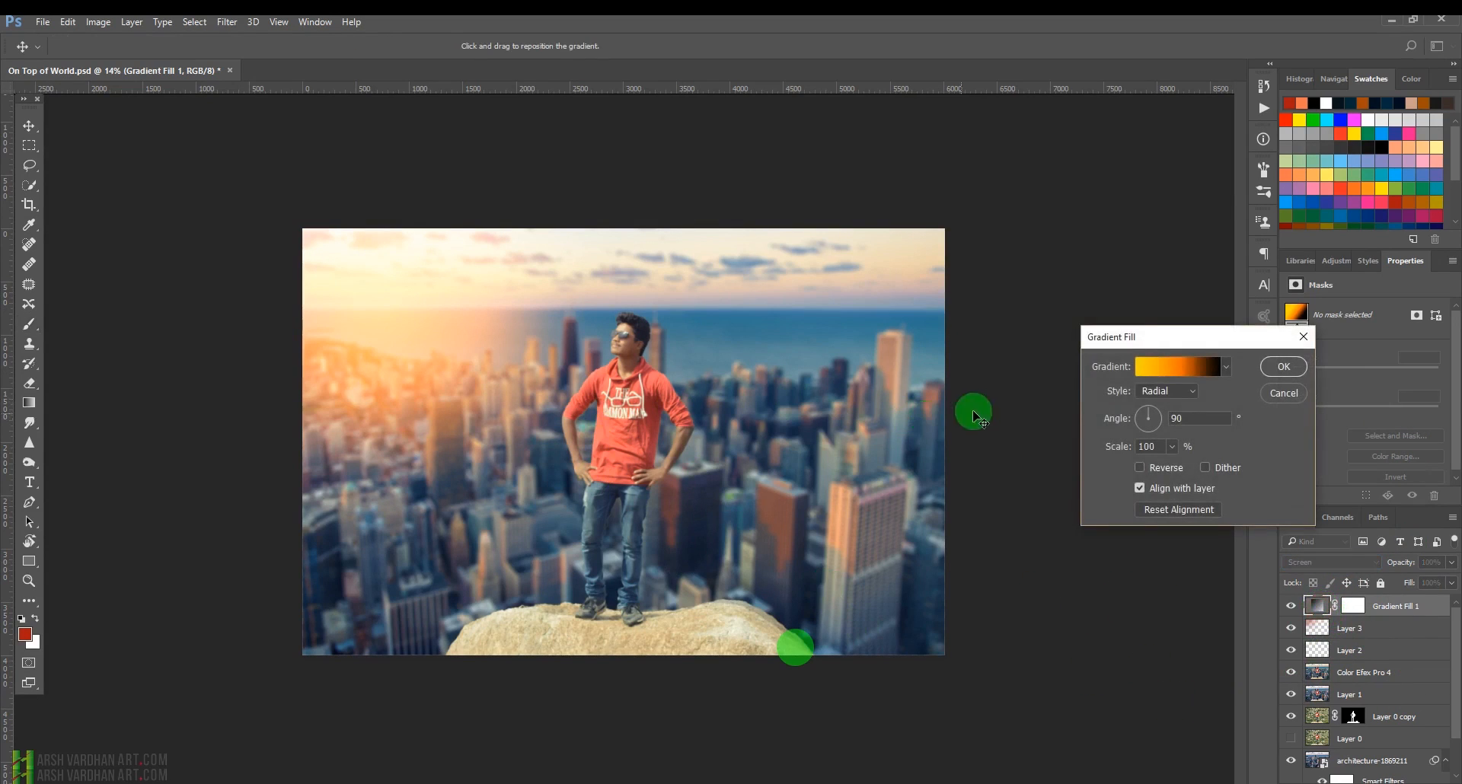
{"action": "left_click_drag", "start_coordinate": [440, 369], "coordinate": [386, 323]}
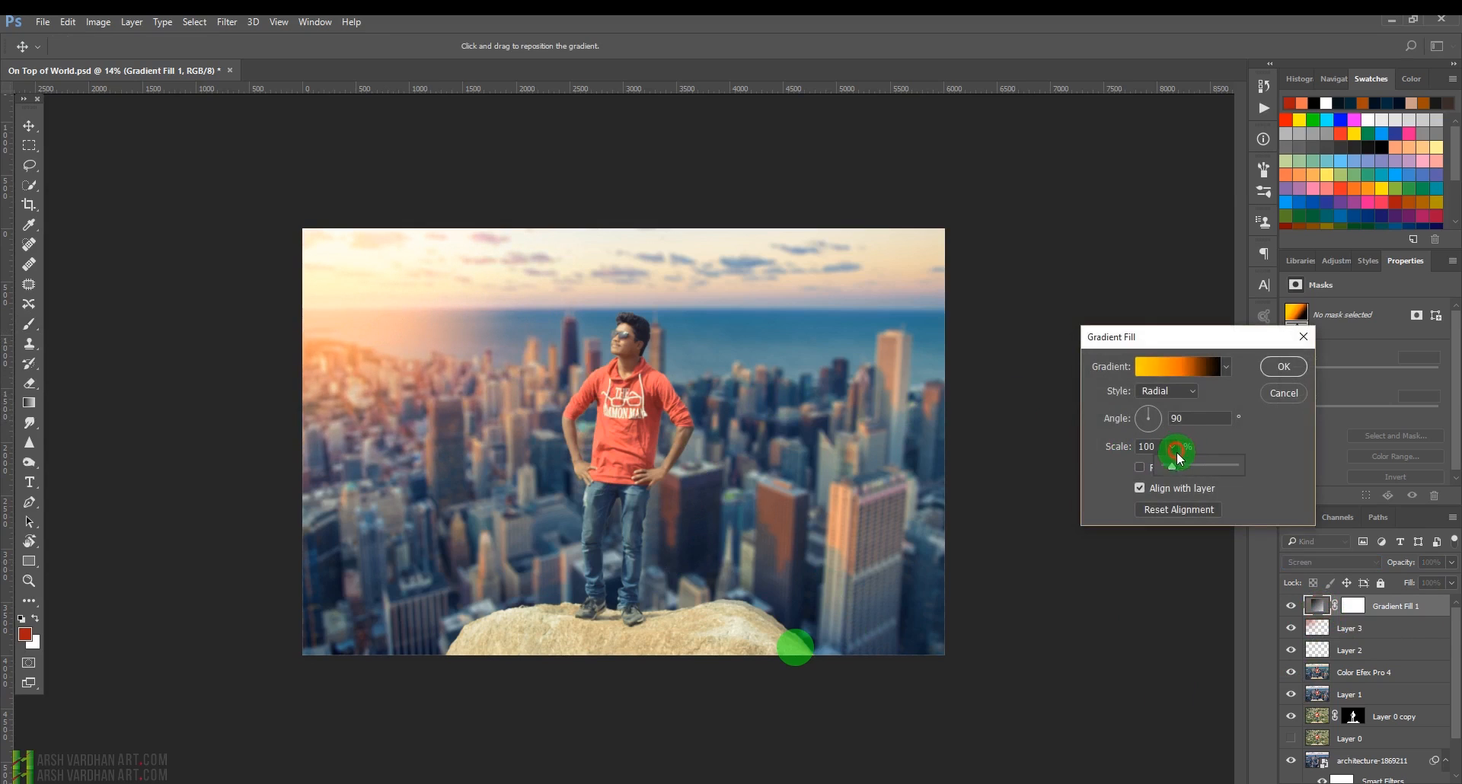
{"action": "left_click_drag", "start_coordinate": [1185, 466], "coordinate": [1173, 466]}
{"action": "mouse_move", "coordinate": [419, 335]}
{"action": "left_mouse_down"}
{"action": "mouse_move", "coordinate": [404, 304]}
{"action": "mouse_move", "coordinate": [476, 332]}
{"action": "mouse_move", "coordinate": [523, 382]}
{"action": "mouse_move", "coordinate": [384, 317]}
{"action": "mouse_move", "coordinate": [441, 343]}
{"action": "left_mouse_up"}
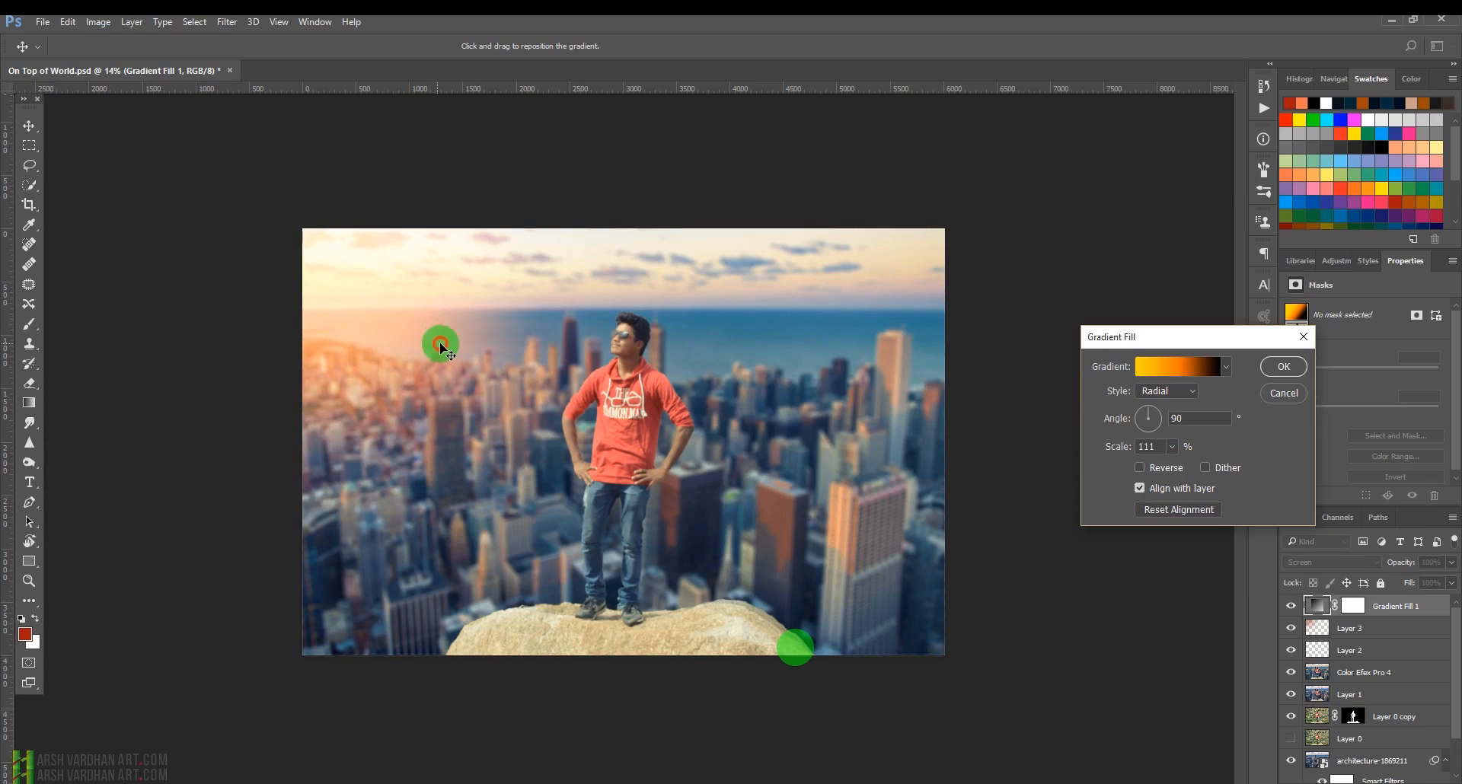
{"action": "left_click", "coordinate": [1287, 367]}
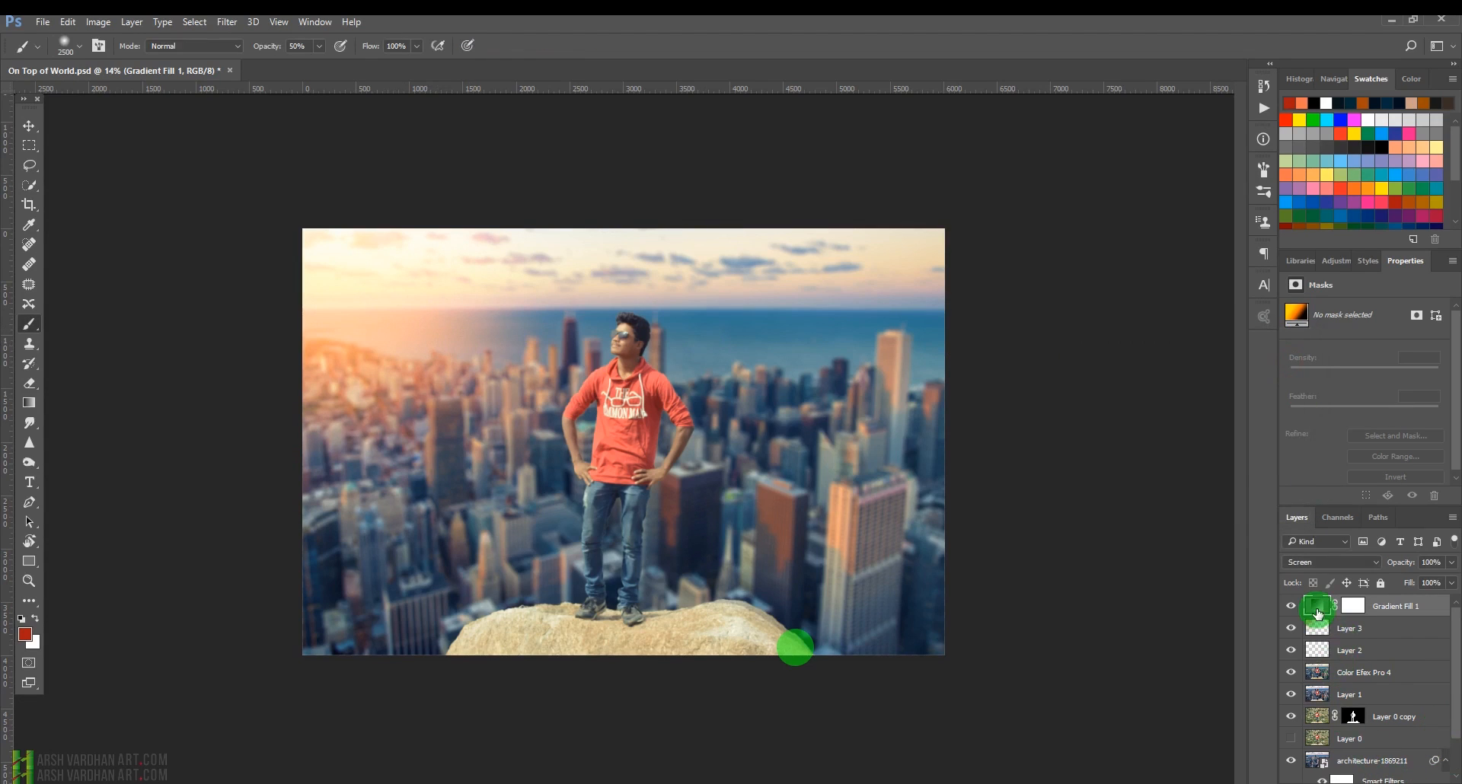
Duplicate the gradient fill layer, scale its gradient to 243%, lower its opacity to 29% and toggle its visibility.
{"action": "key", "text": "ctrl+j"}
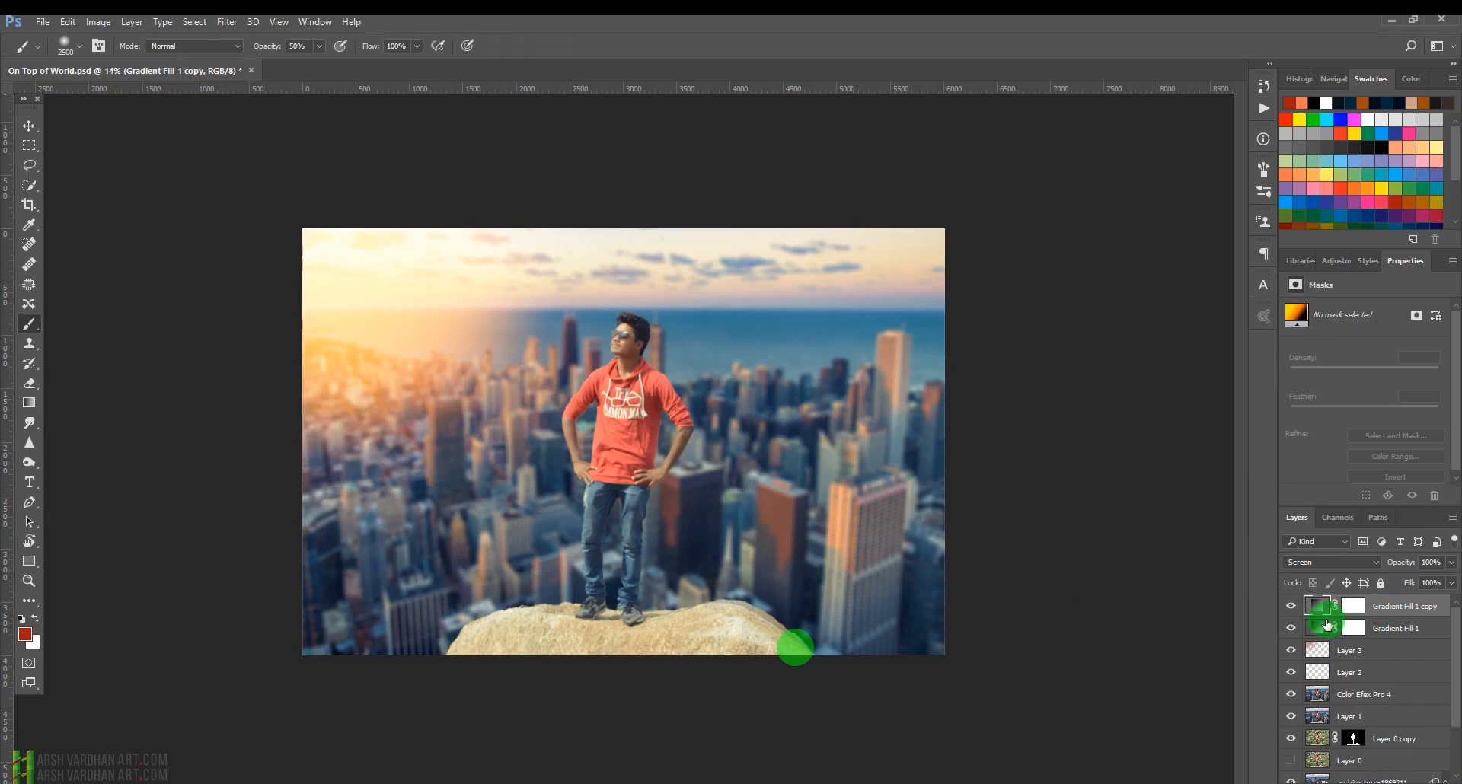
{"action": "double_click", "coordinate": [1317, 606]}
{"action": "left_click_drag", "start_coordinate": [439, 400], "coordinate": [548, 457]}
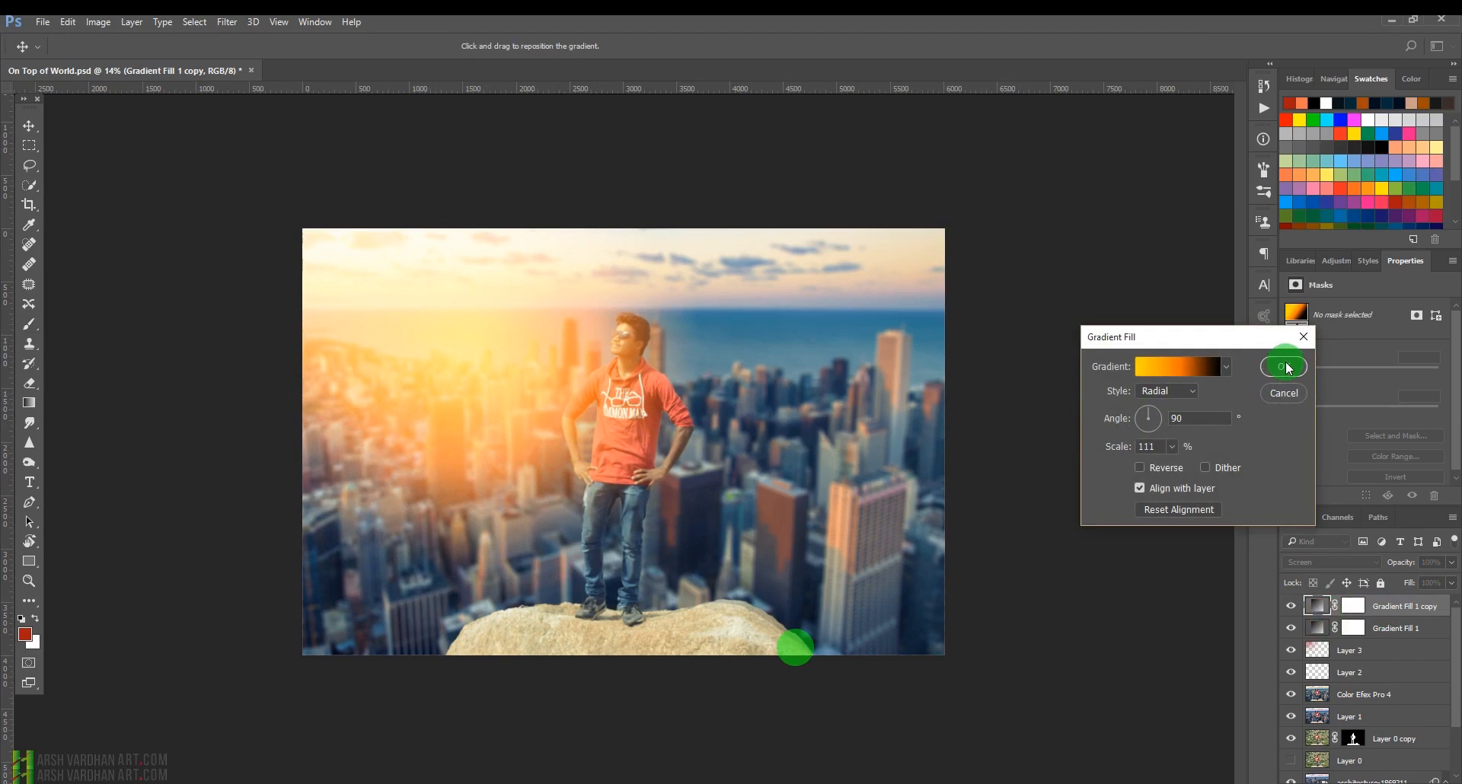
{"action": "left_click_drag", "start_coordinate": [1174, 465], "coordinate": [1184, 469]}
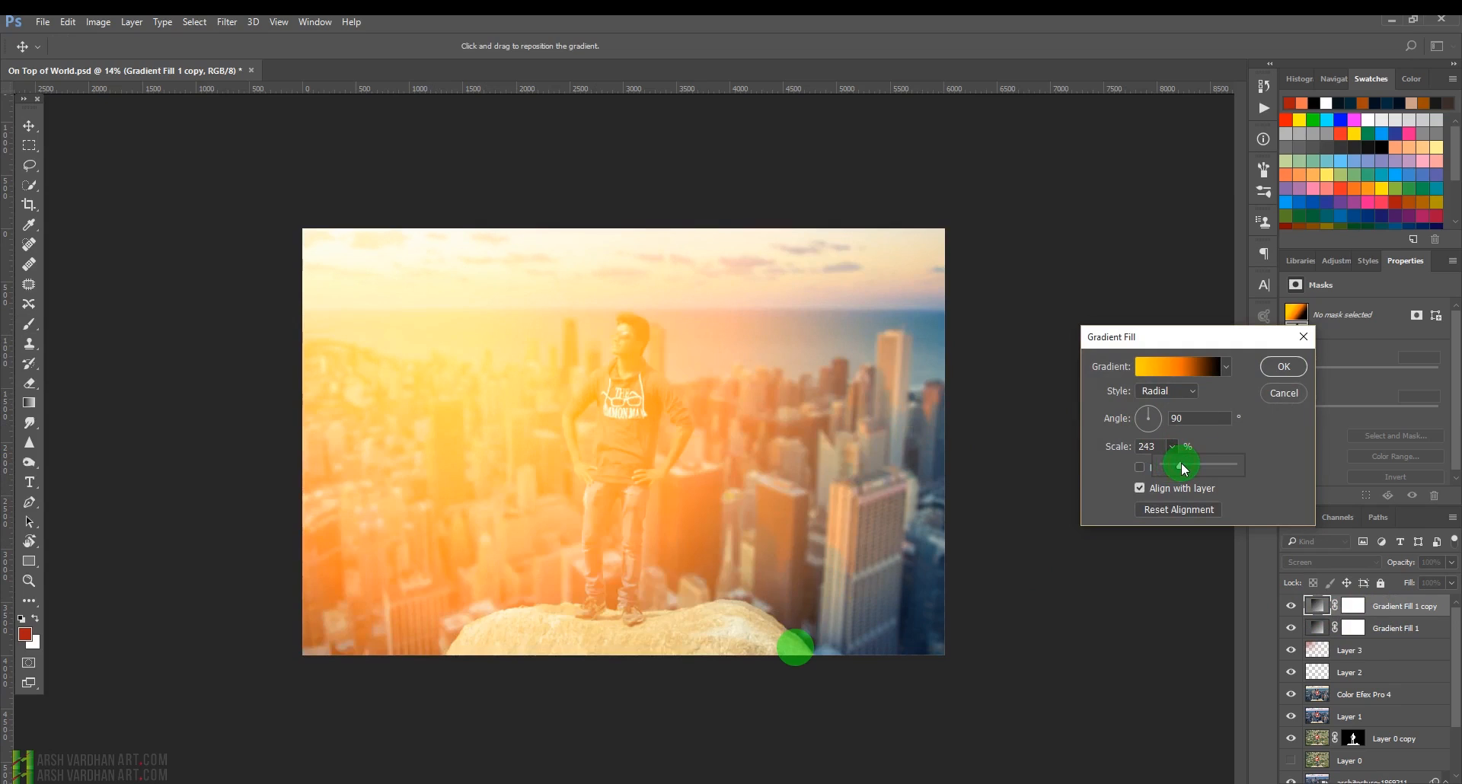
{"action": "left_click", "coordinate": [1283, 367]}
{"action": "key", "text": "b"}
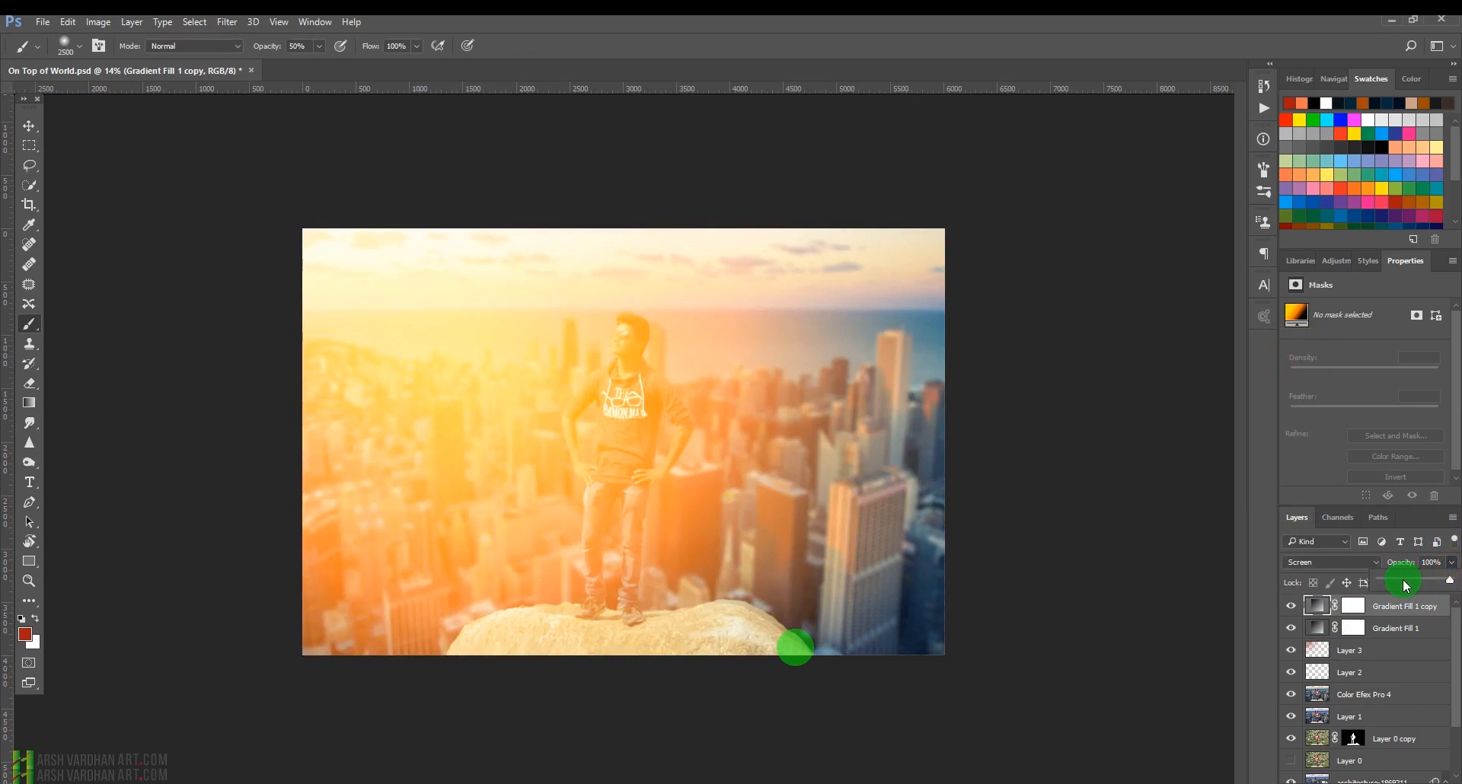
{"action": "left_click_drag", "start_coordinate": [1403, 584], "coordinate": [1400, 583]}
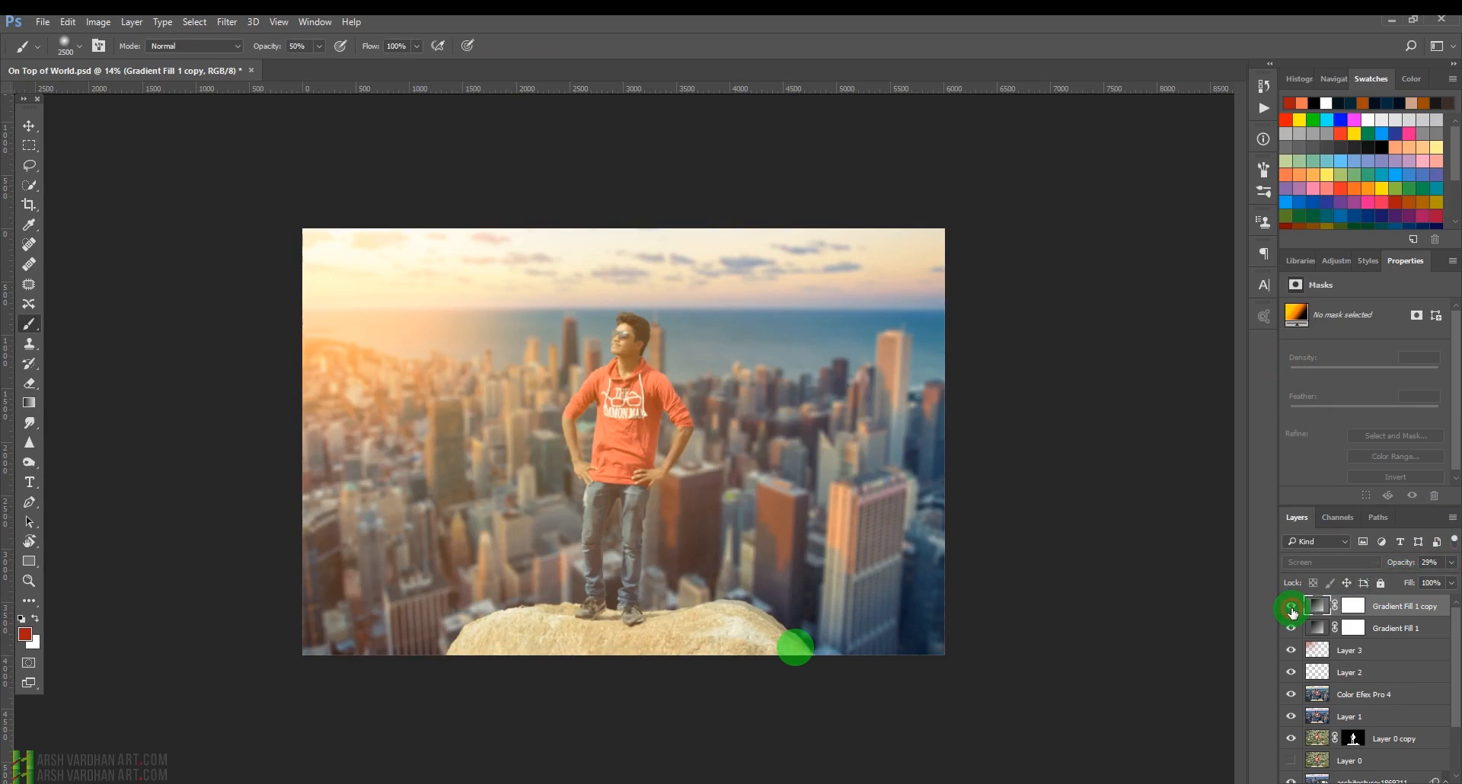
{"action": "left_click", "coordinate": [1292, 607]}
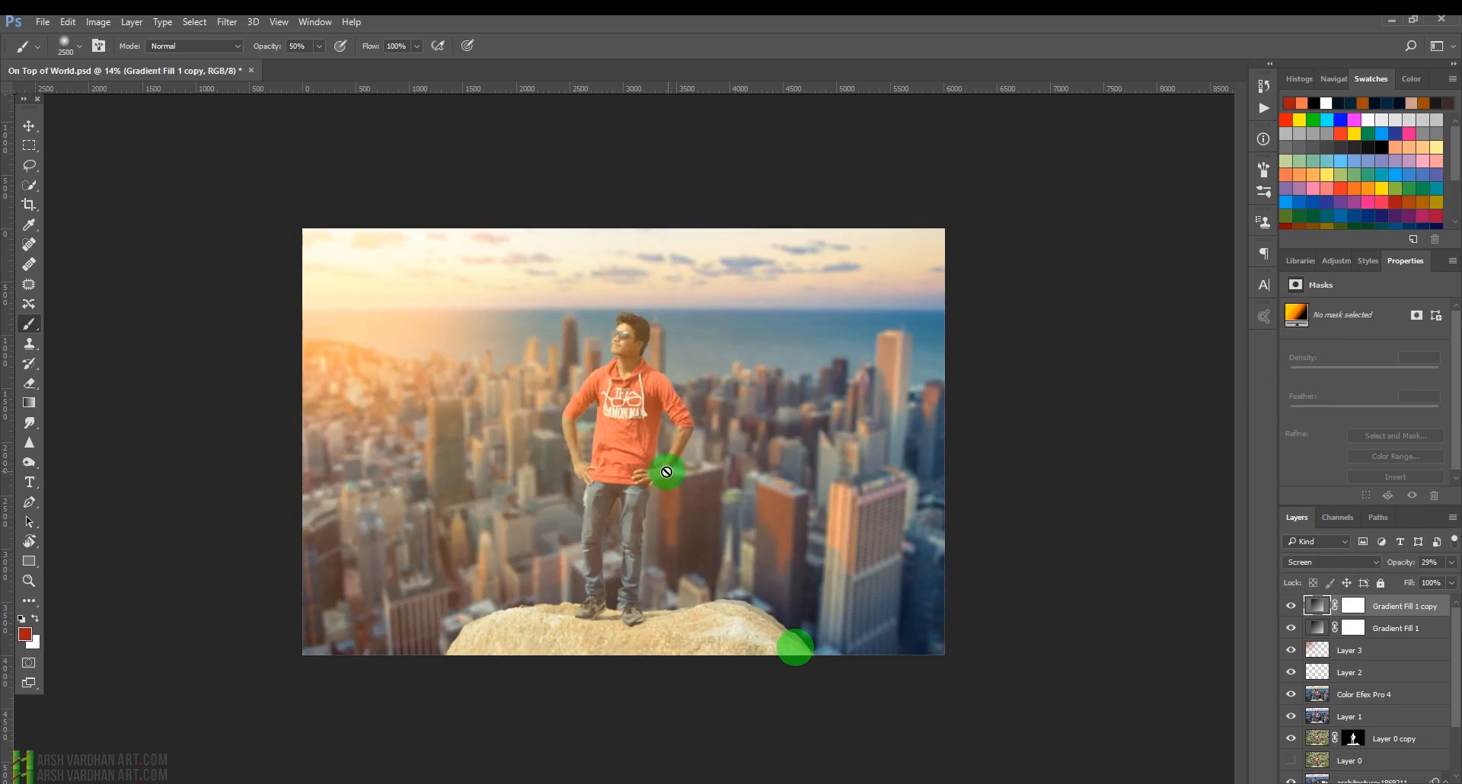
Reposition the duplicate's glow toward the upper-left corner, then delete the duplicate gradient layer.
{"action": "key", "text": "v"}
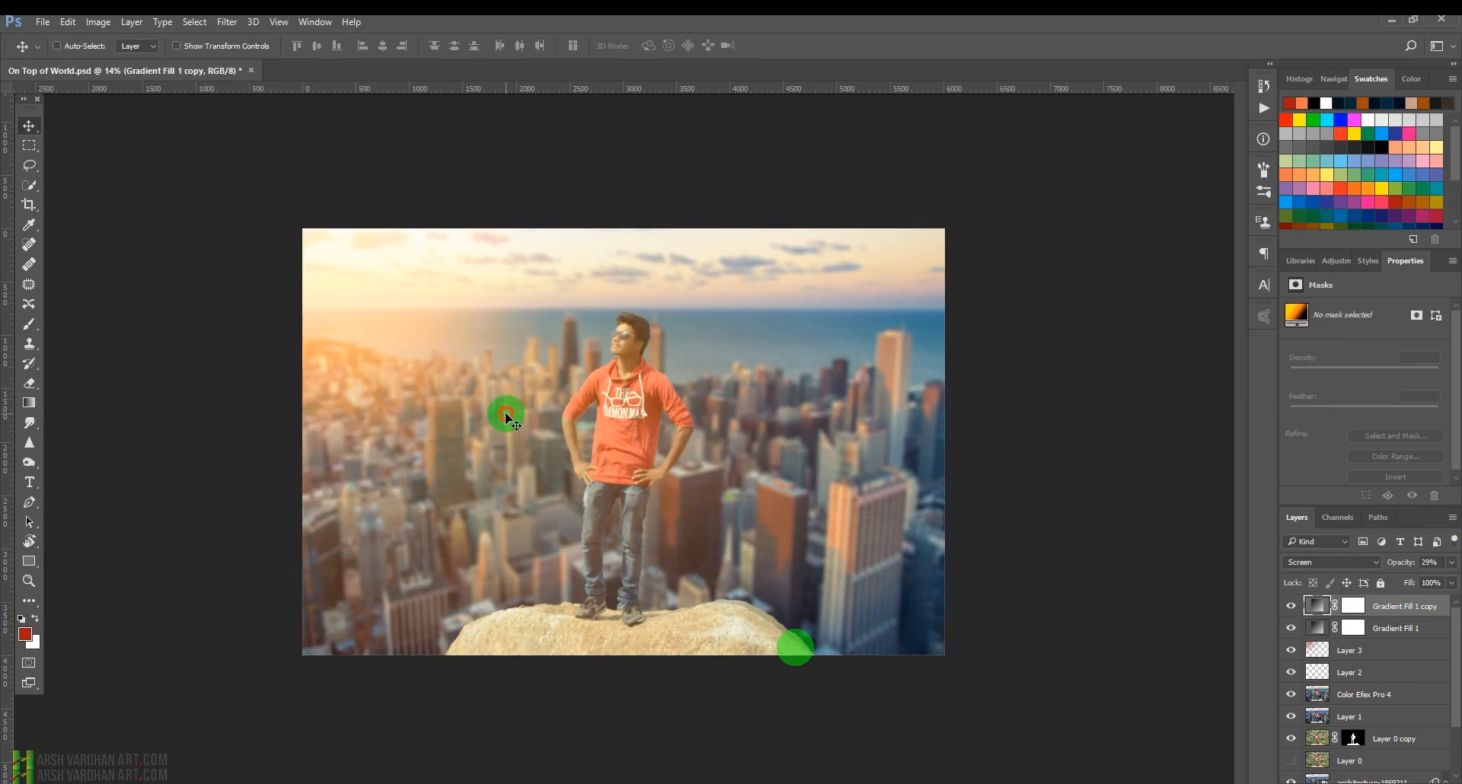
{"action": "mouse_move", "coordinate": [508, 413]}
{"action": "left_mouse_down"}
{"action": "mouse_move", "coordinate": [519, 365]}
{"action": "mouse_move", "coordinate": [534, 382]}
{"action": "mouse_move", "coordinate": [614, 367]}
{"action": "mouse_move", "coordinate": [537, 436]}
{"action": "left_mouse_up"}
{"action": "double_click", "coordinate": [1315, 607]}
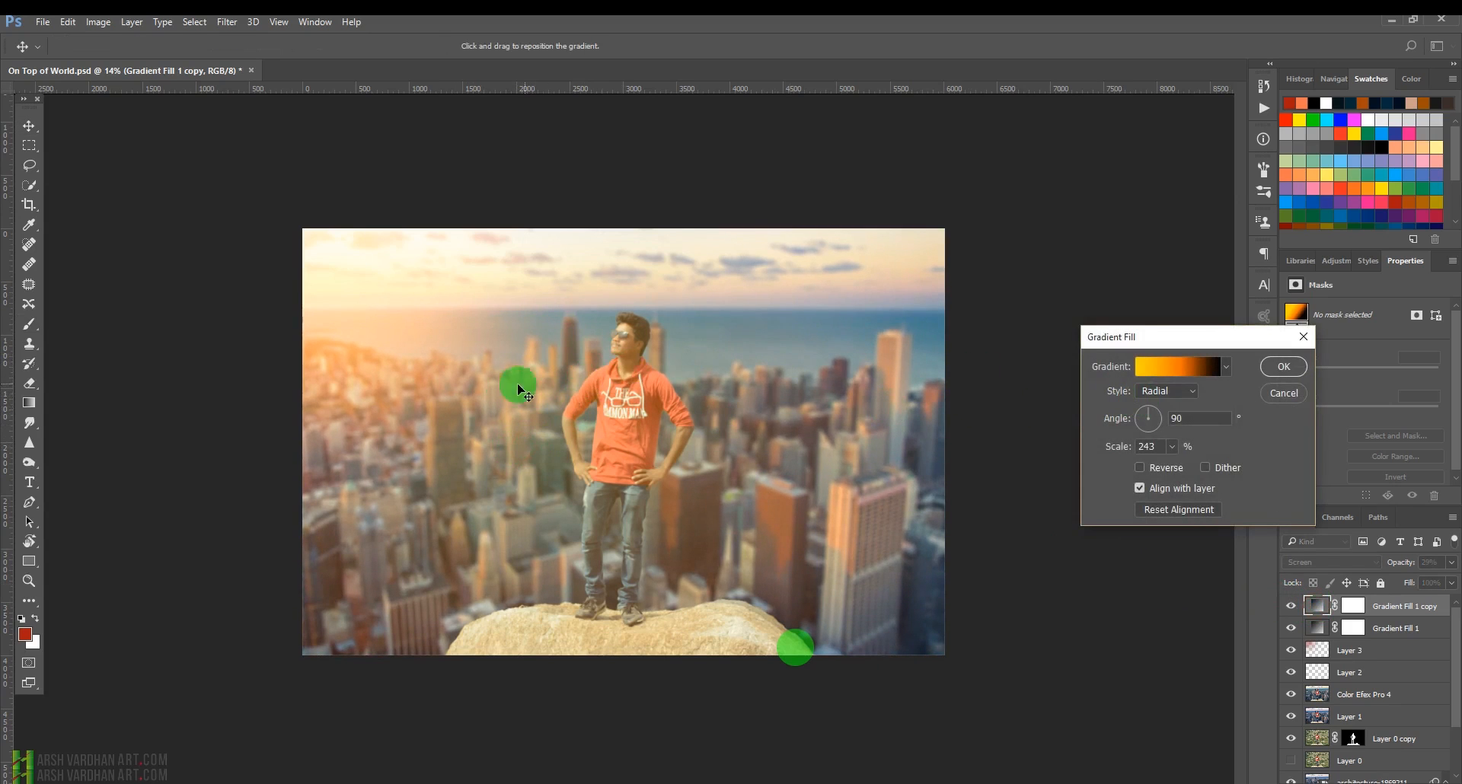
{"action": "left_click_drag", "start_coordinate": [516, 385], "coordinate": [382, 304]}
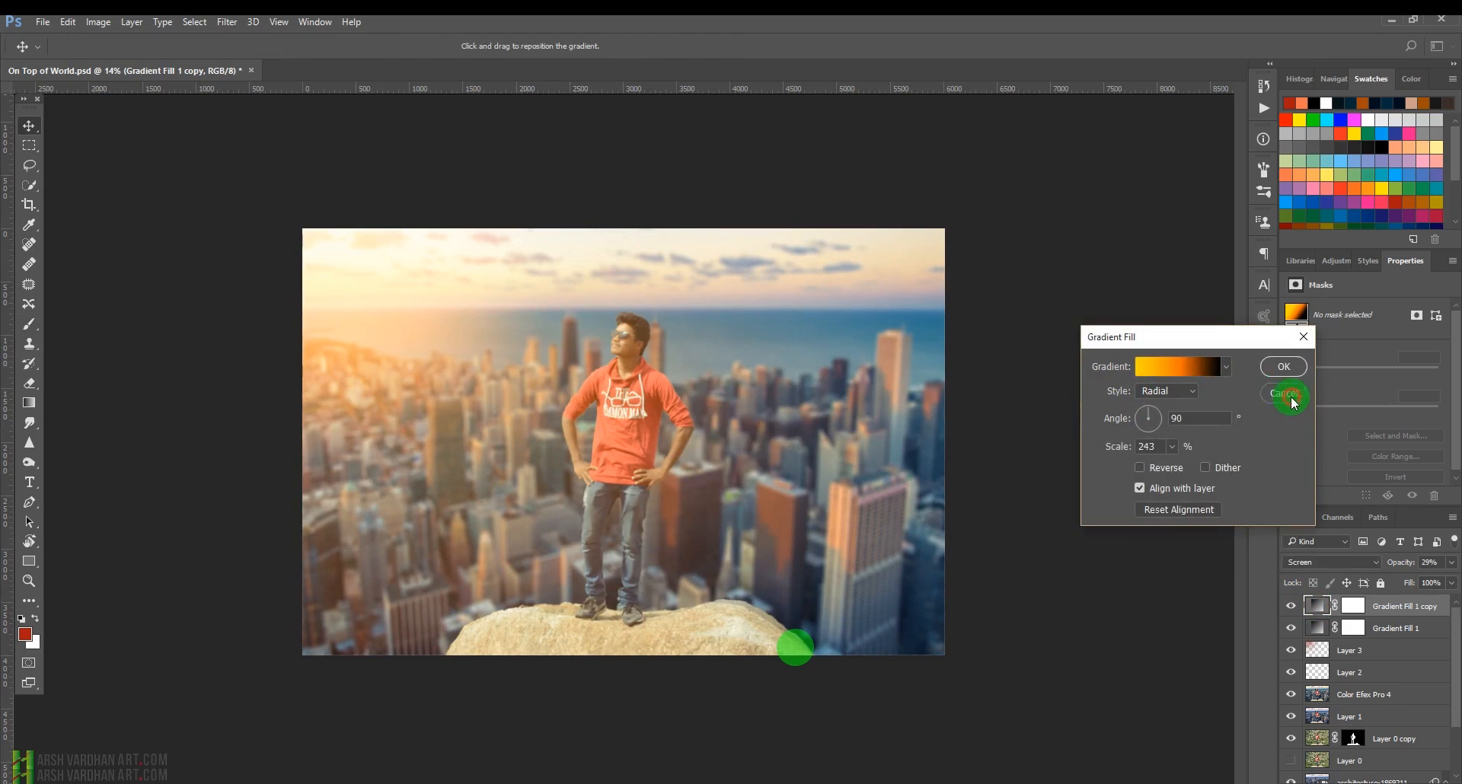
{"action": "left_click", "coordinate": [1282, 369]}
{"action": "key", "text": "Delete"}
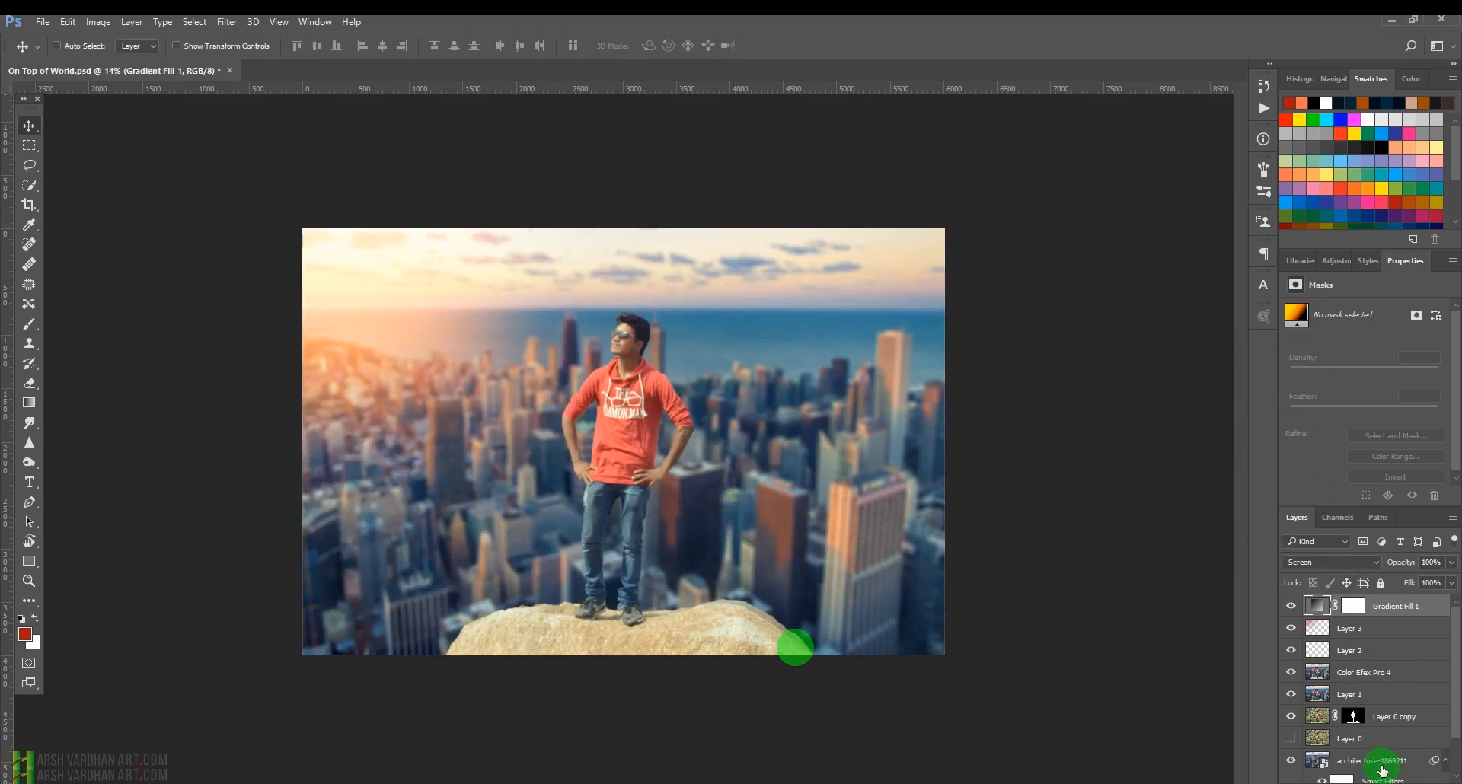
Create a new empty layer above the gradient fill and set its blend mode to Soft Light.
{"action": "left_click", "coordinate": [1420, 780]}
{"action": "left_click", "coordinate": [1340, 562]}
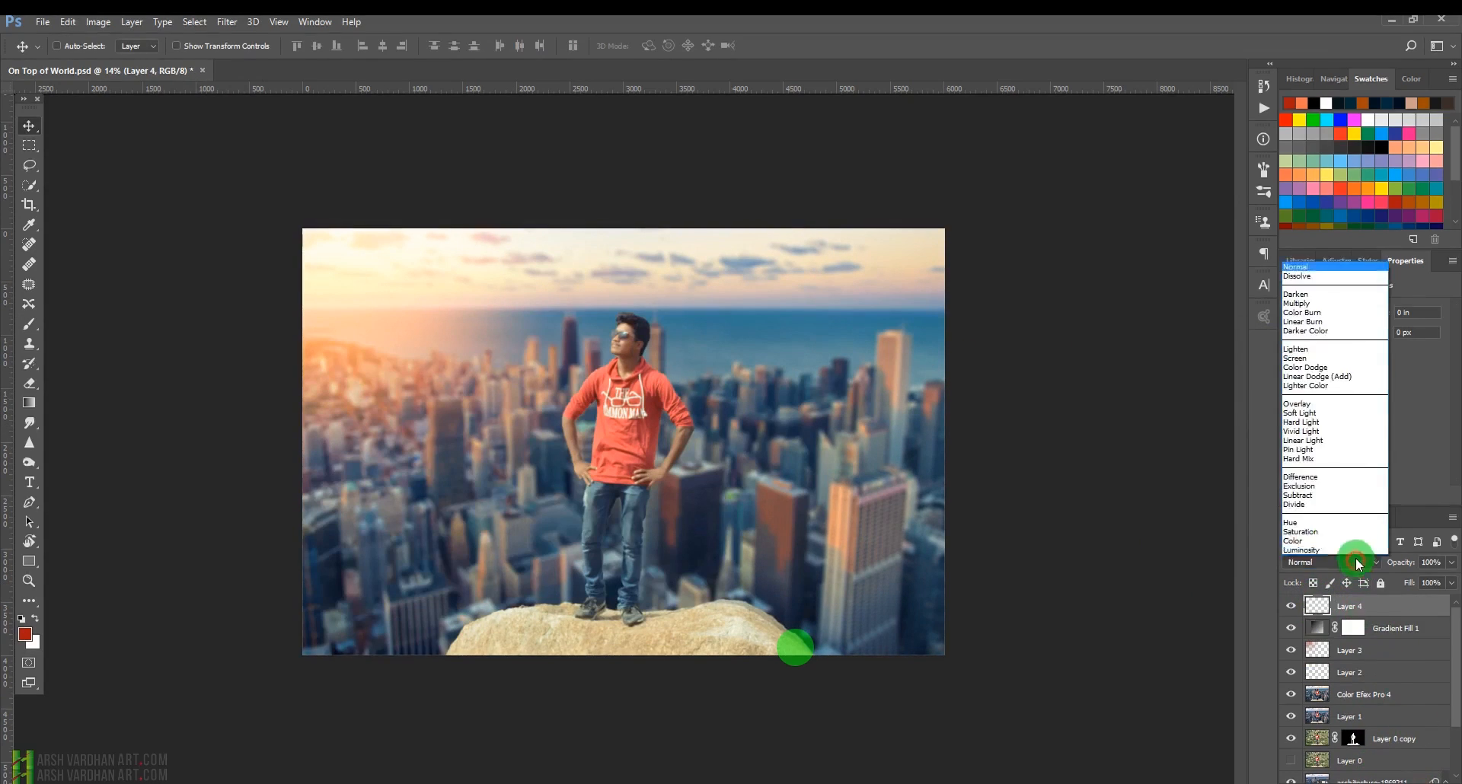
{"action": "left_click", "coordinate": [1340, 376]}
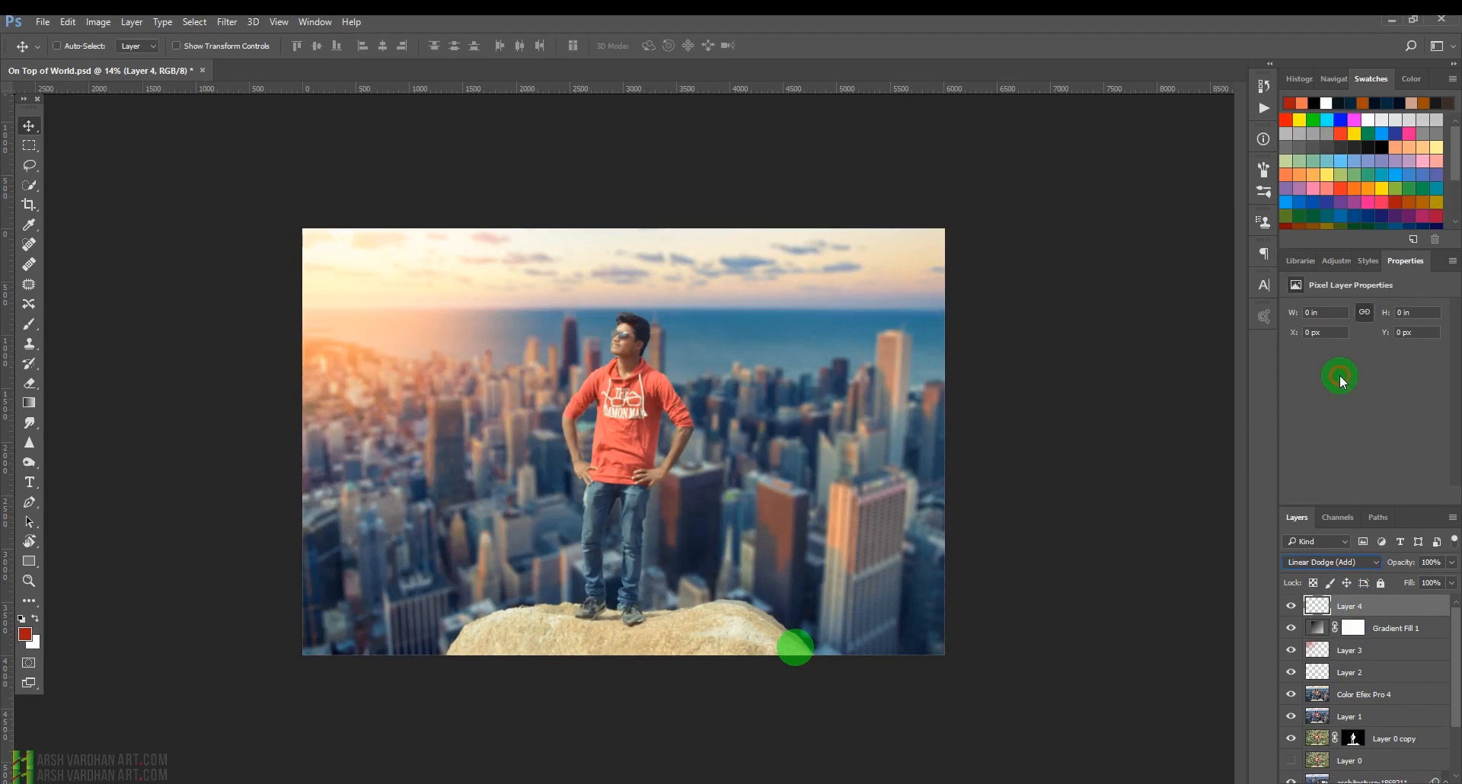
{"action": "left_click", "coordinate": [1338, 562]}
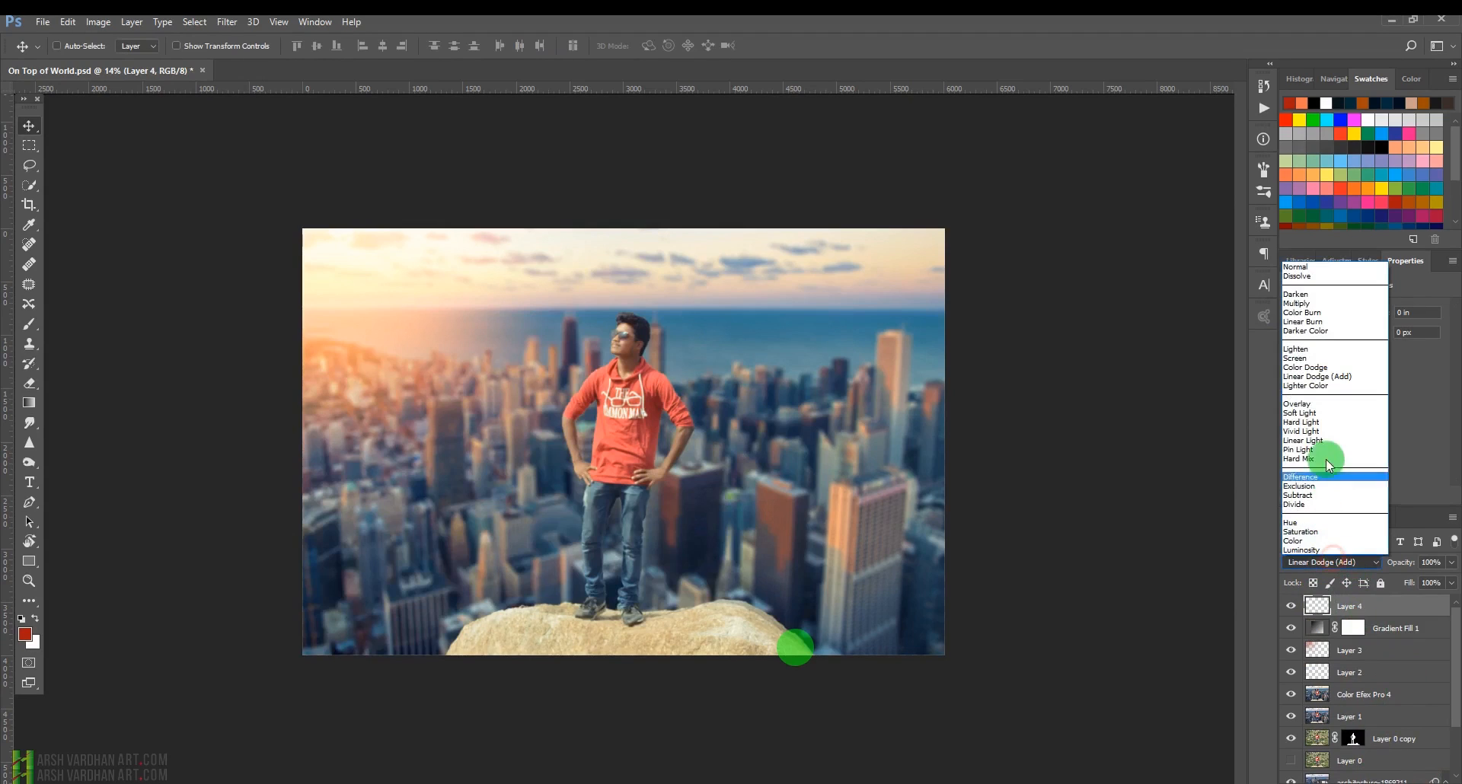
{"action": "left_click", "coordinate": [1324, 415]}
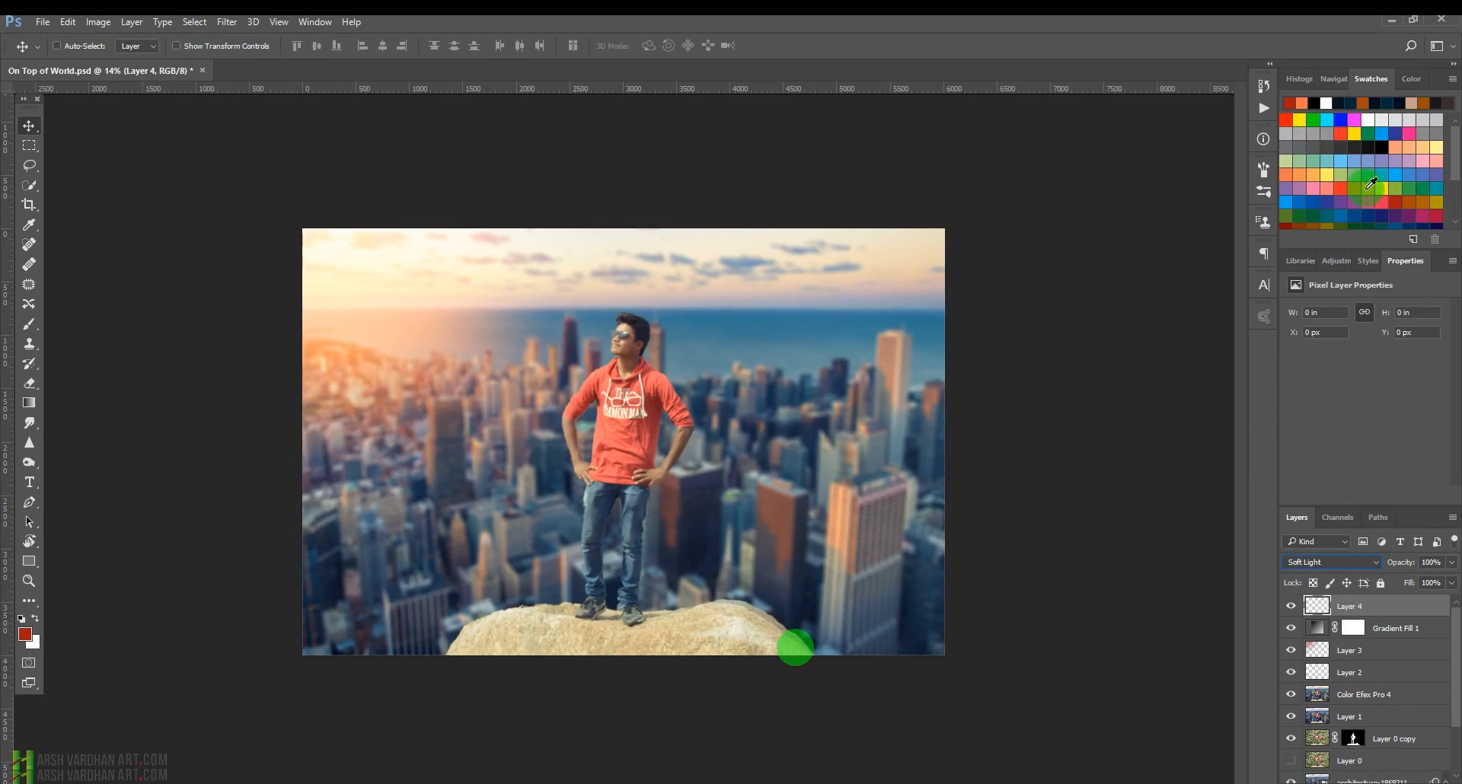
Pick an orange swatch and paint soft orange light over the man and the city with the 2500 px brush, lowering opacity to 20%.
{"action": "left_click", "coordinate": [1358, 188]}
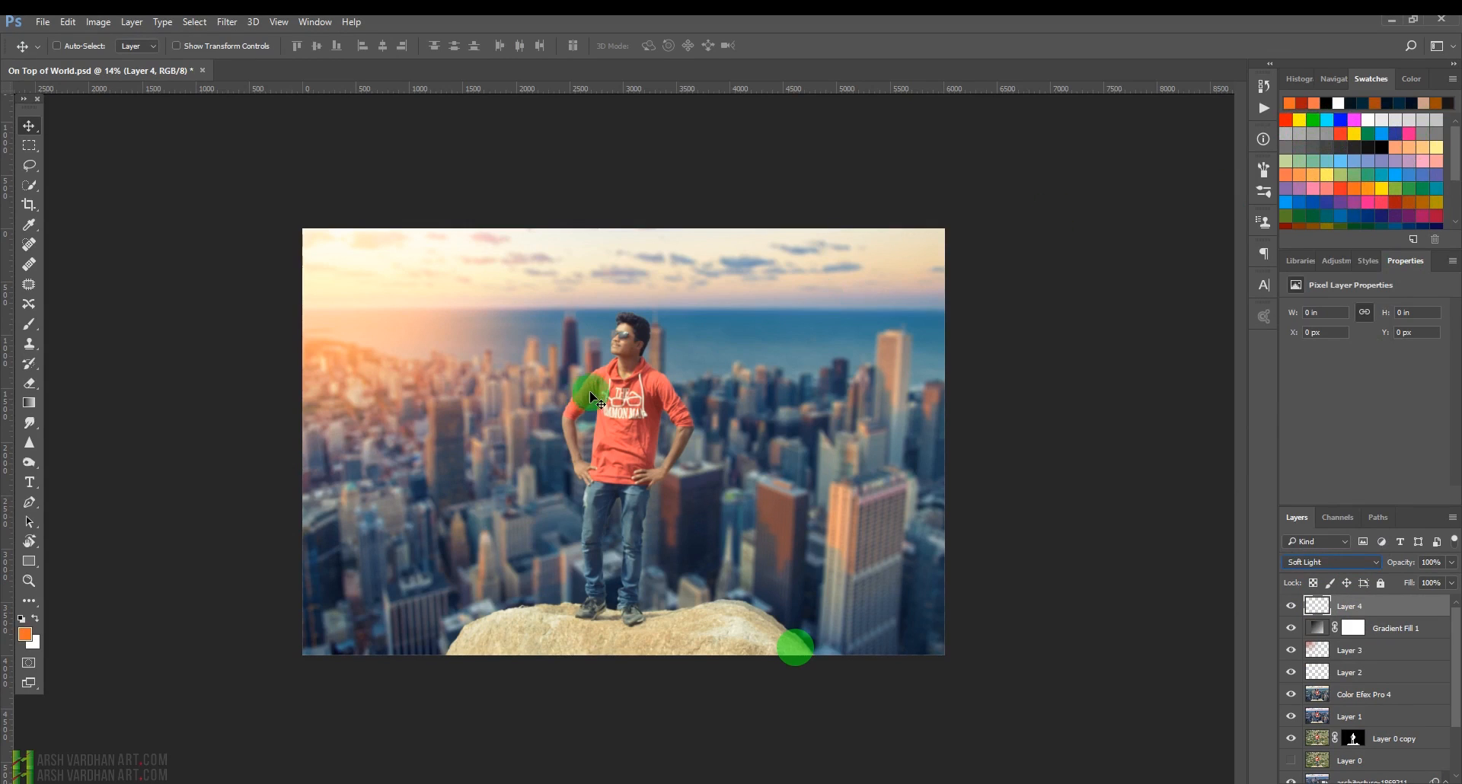
{"action": "left_click", "coordinate": [29, 324]}
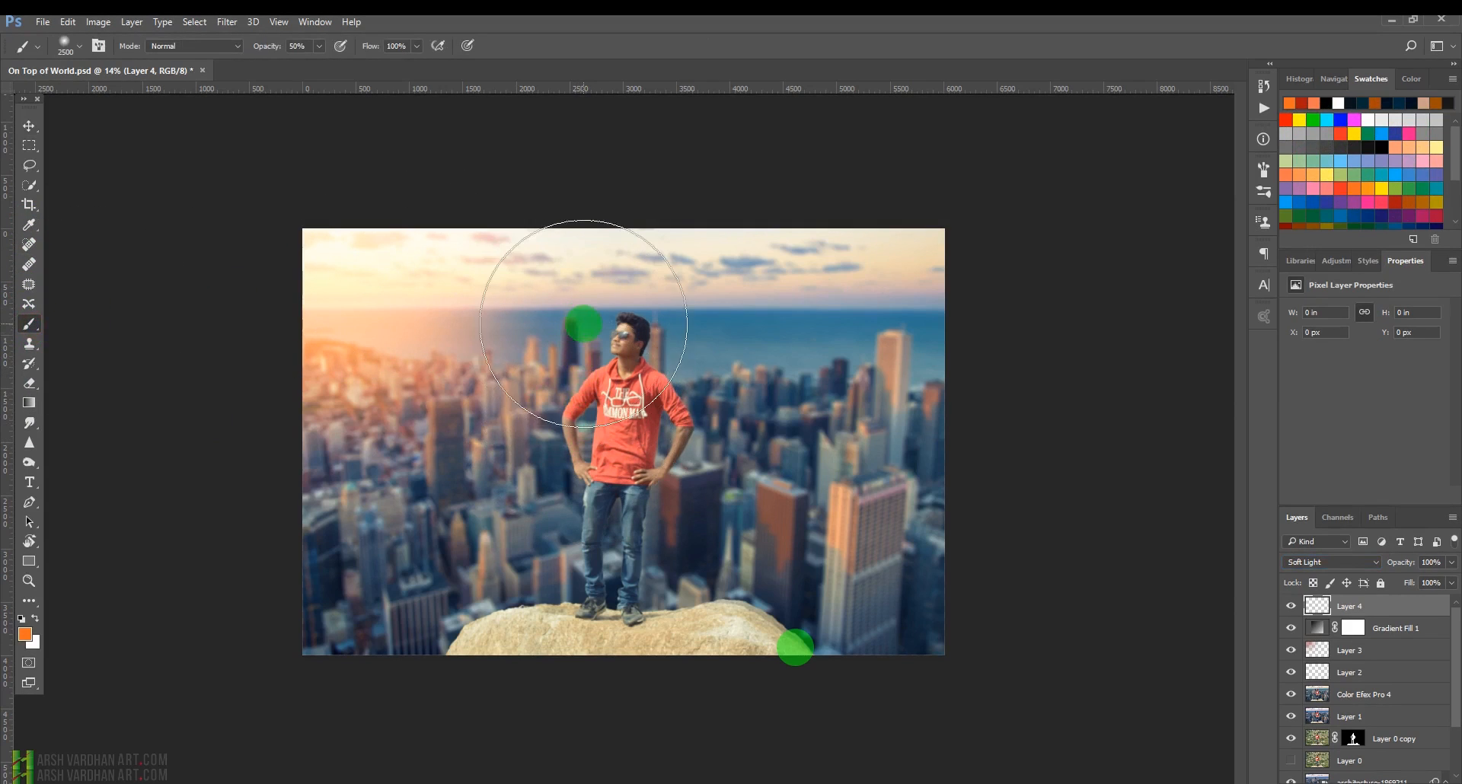
{"action": "left_click", "coordinate": [560, 432]}
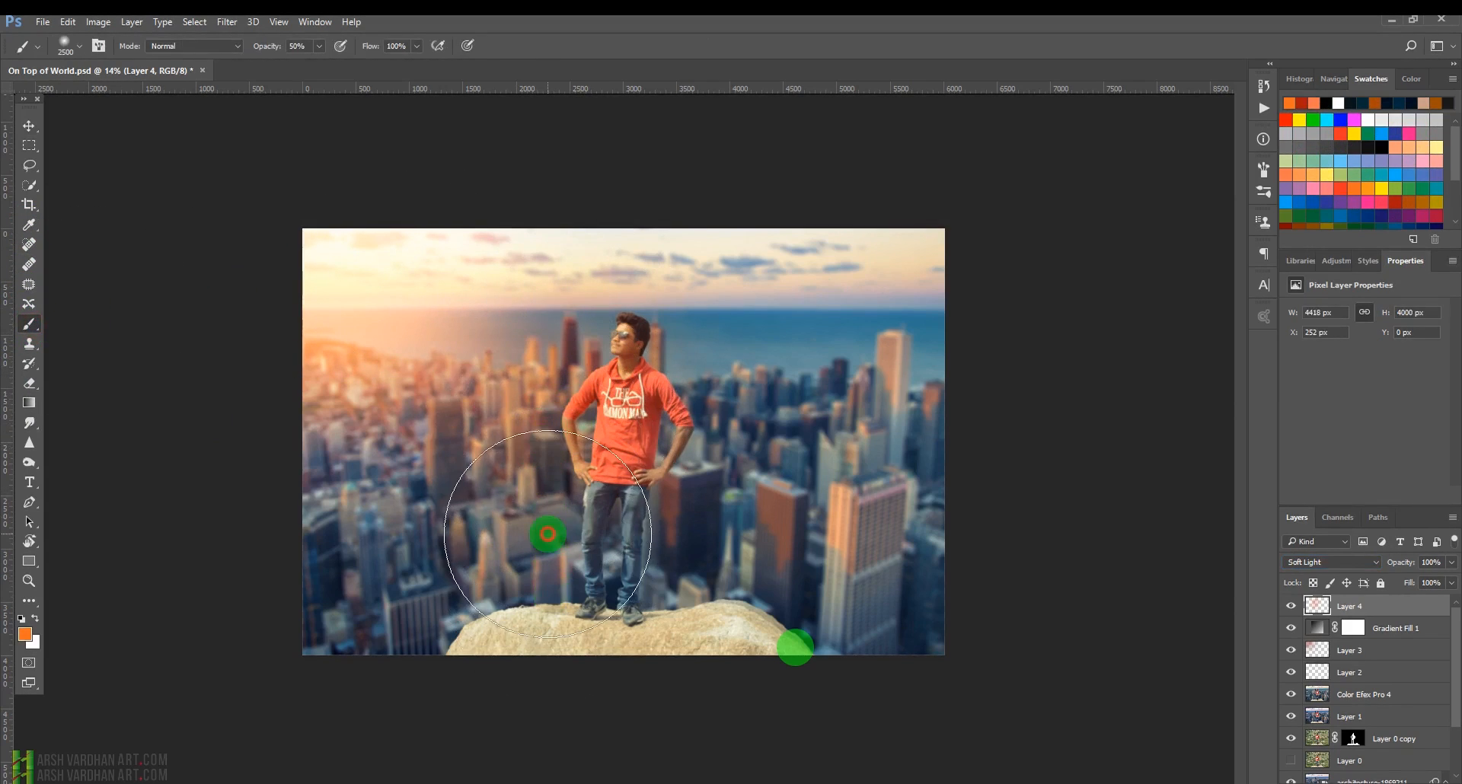
{"action": "mouse_move", "coordinate": [549, 296]}
{"action": "left_mouse_down"}
{"action": "mouse_move", "coordinate": [498, 426]}
{"action": "mouse_move", "coordinate": [329, 526]}
{"action": "mouse_move", "coordinate": [368, 531]}
{"action": "mouse_move", "coordinate": [367, 588]}
{"action": "mouse_move", "coordinate": [317, 618]}
{"action": "mouse_move", "coordinate": [366, 661]}
{"action": "left_mouse_up"}
{"action": "key", "text": "2"}
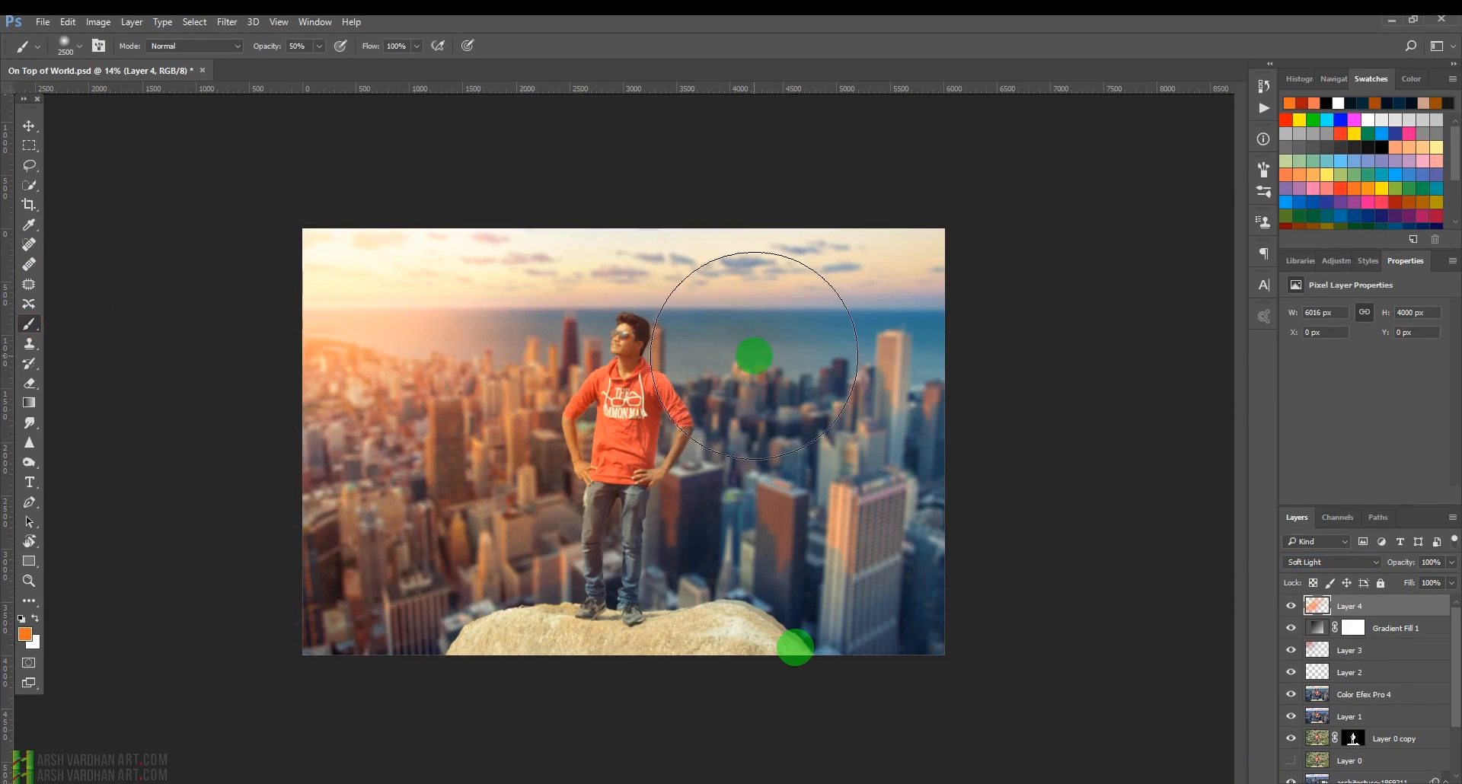
{"action": "left_click", "coordinate": [816, 477]}
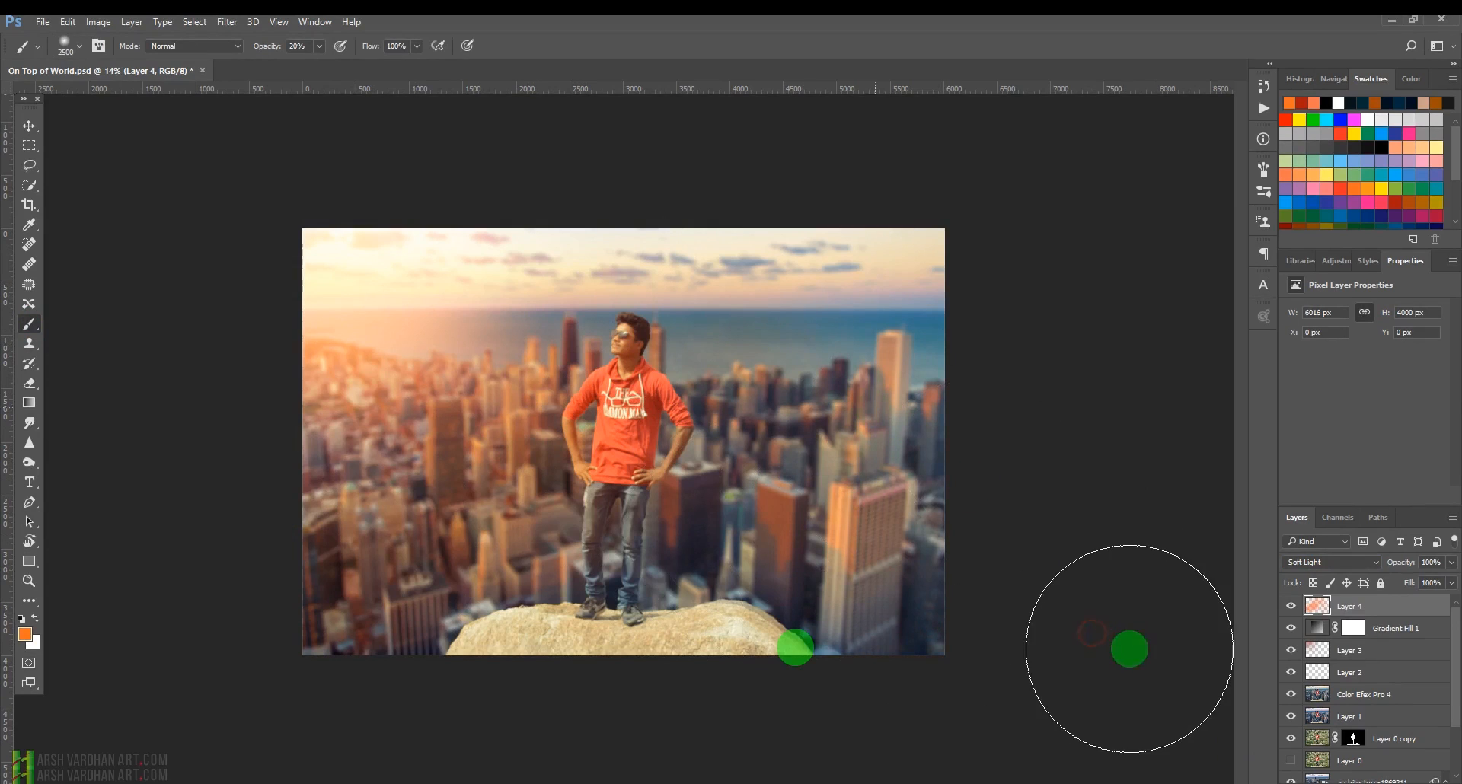
Switch the painted light layer's blend mode to Linear Dodge (Add) and set its opacity to 40%.
{"action": "left_click", "coordinate": [1350, 568]}
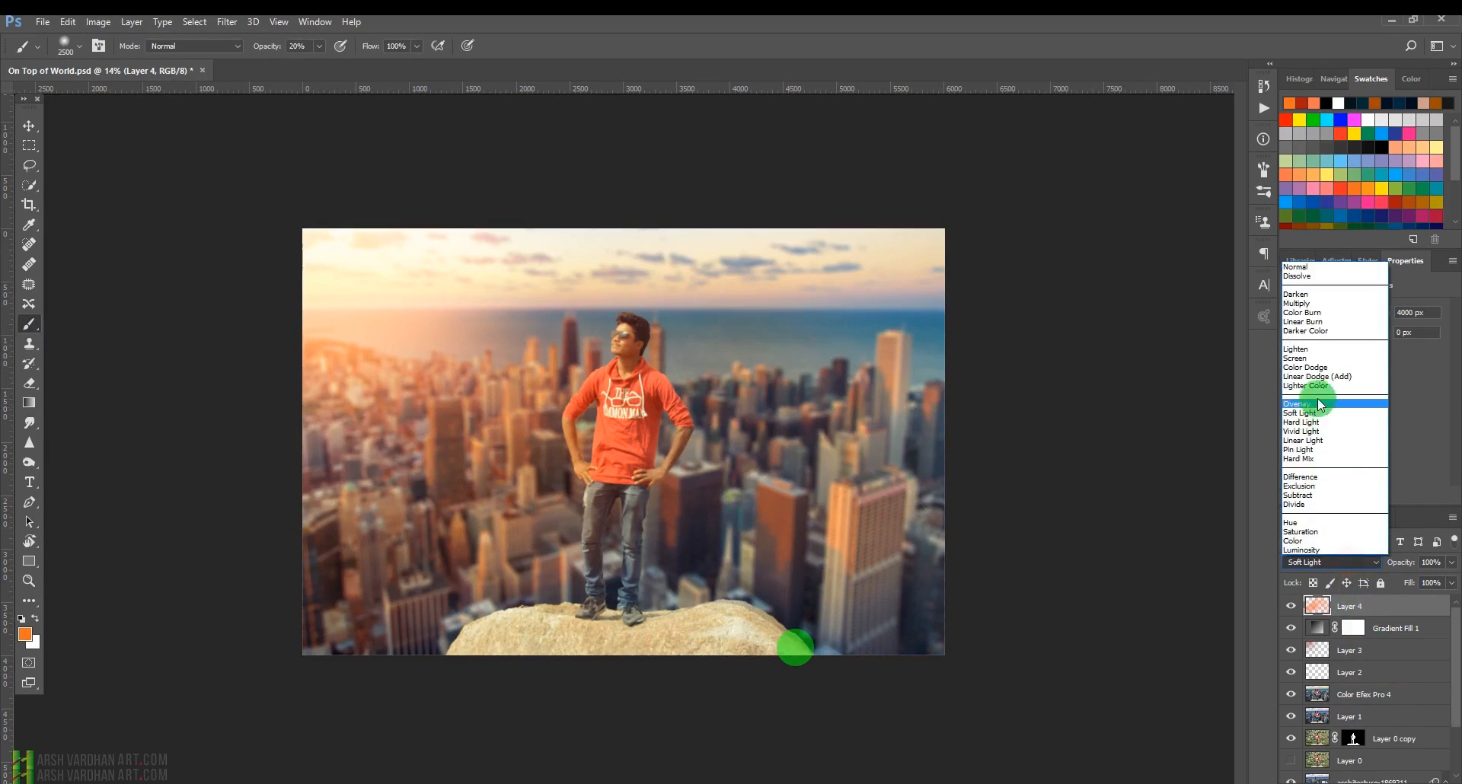
{"action": "left_click", "coordinate": [1320, 377]}
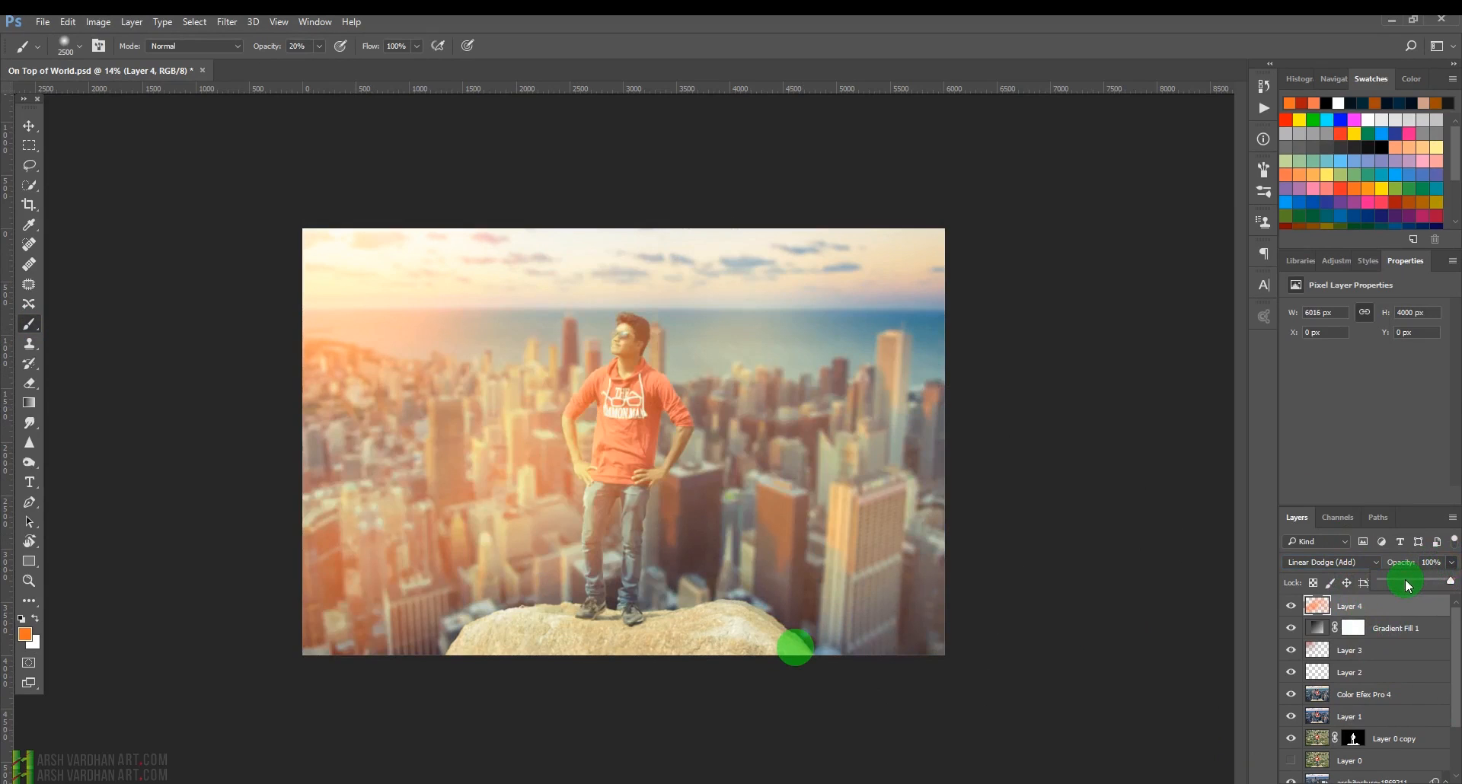
{"action": "left_click", "coordinate": [1406, 581]}
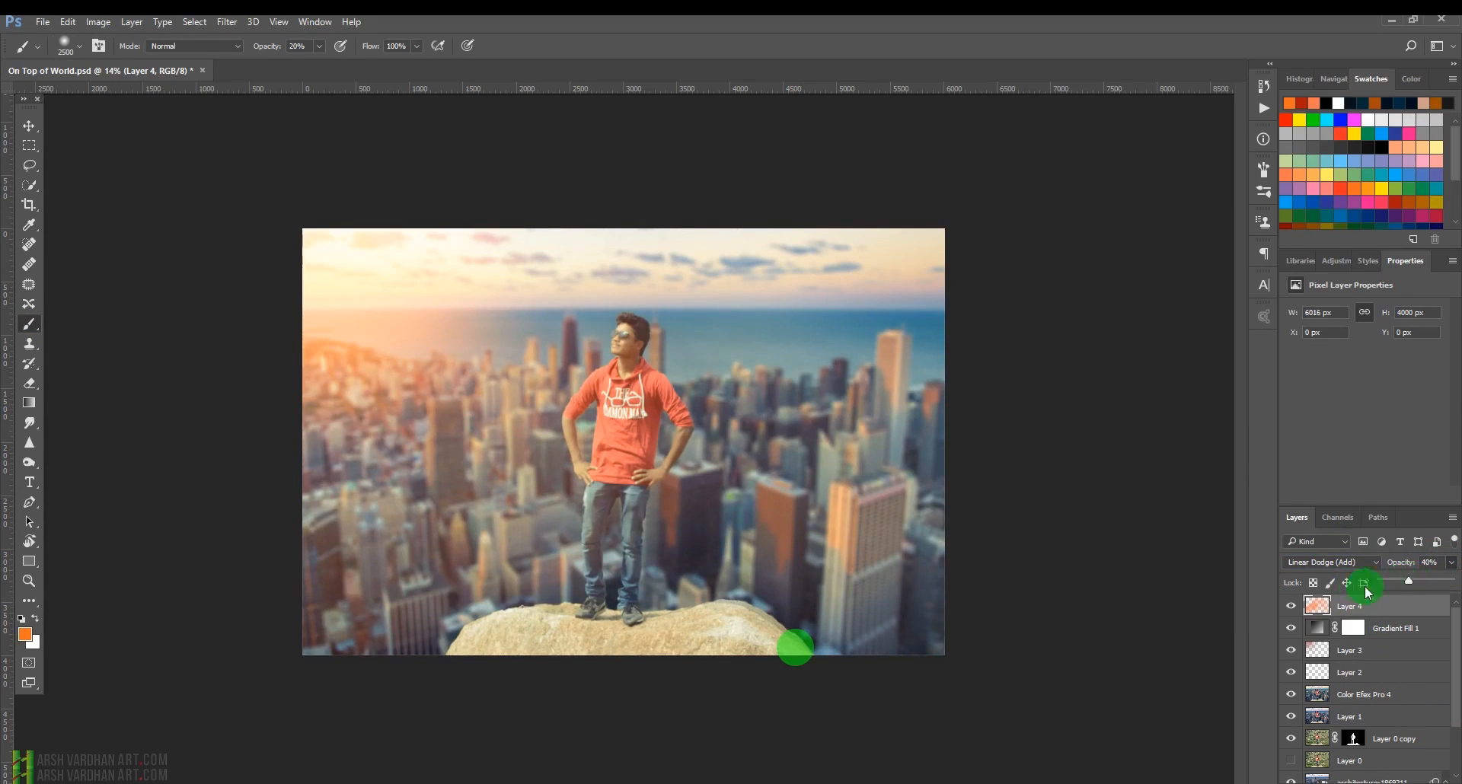
Try the Overlay, Lighten and Color Dodge blend modes on the painted light layer, then set it back to Linear Dodge (Add).
{"action": "left_click", "coordinate": [1350, 564]}
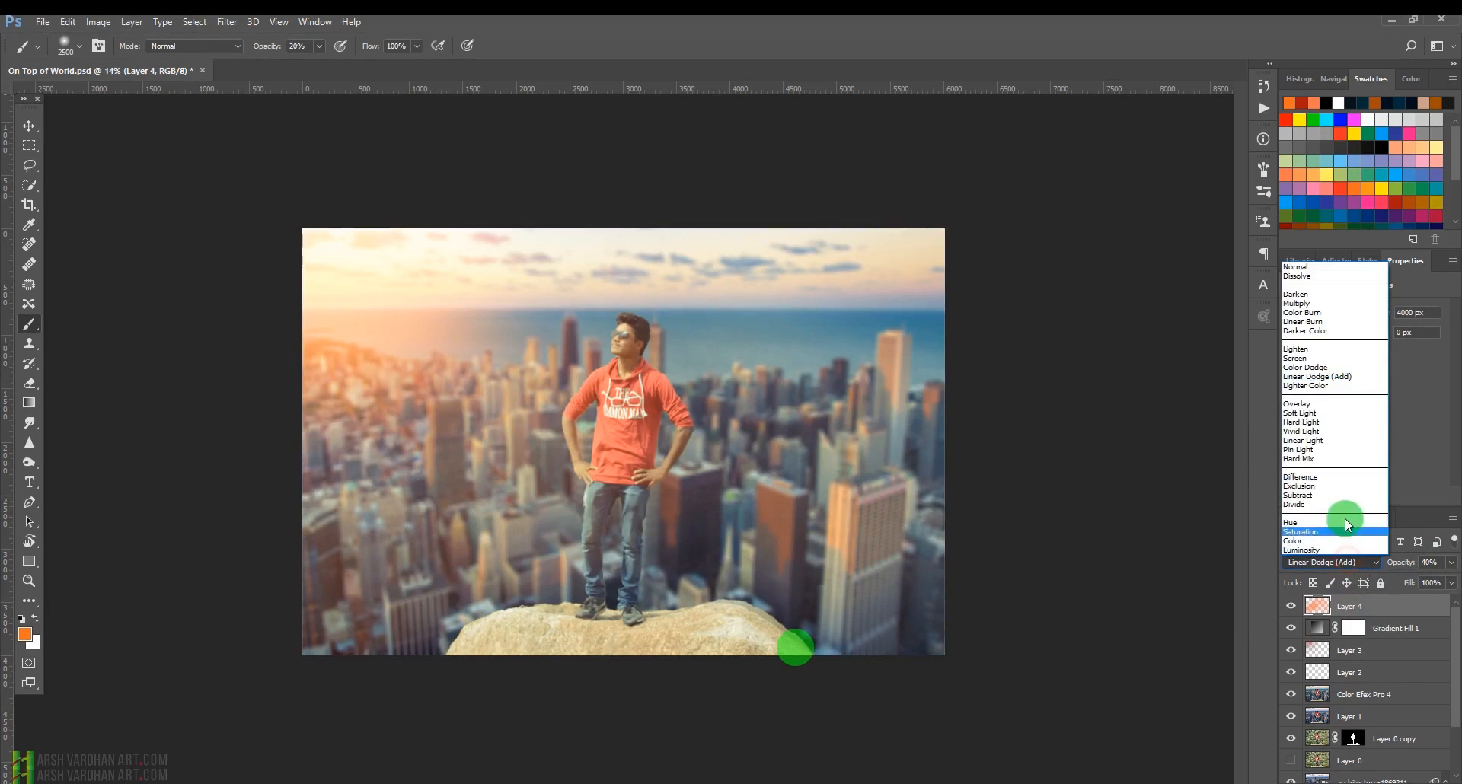
{"action": "left_click", "coordinate": [1315, 412]}
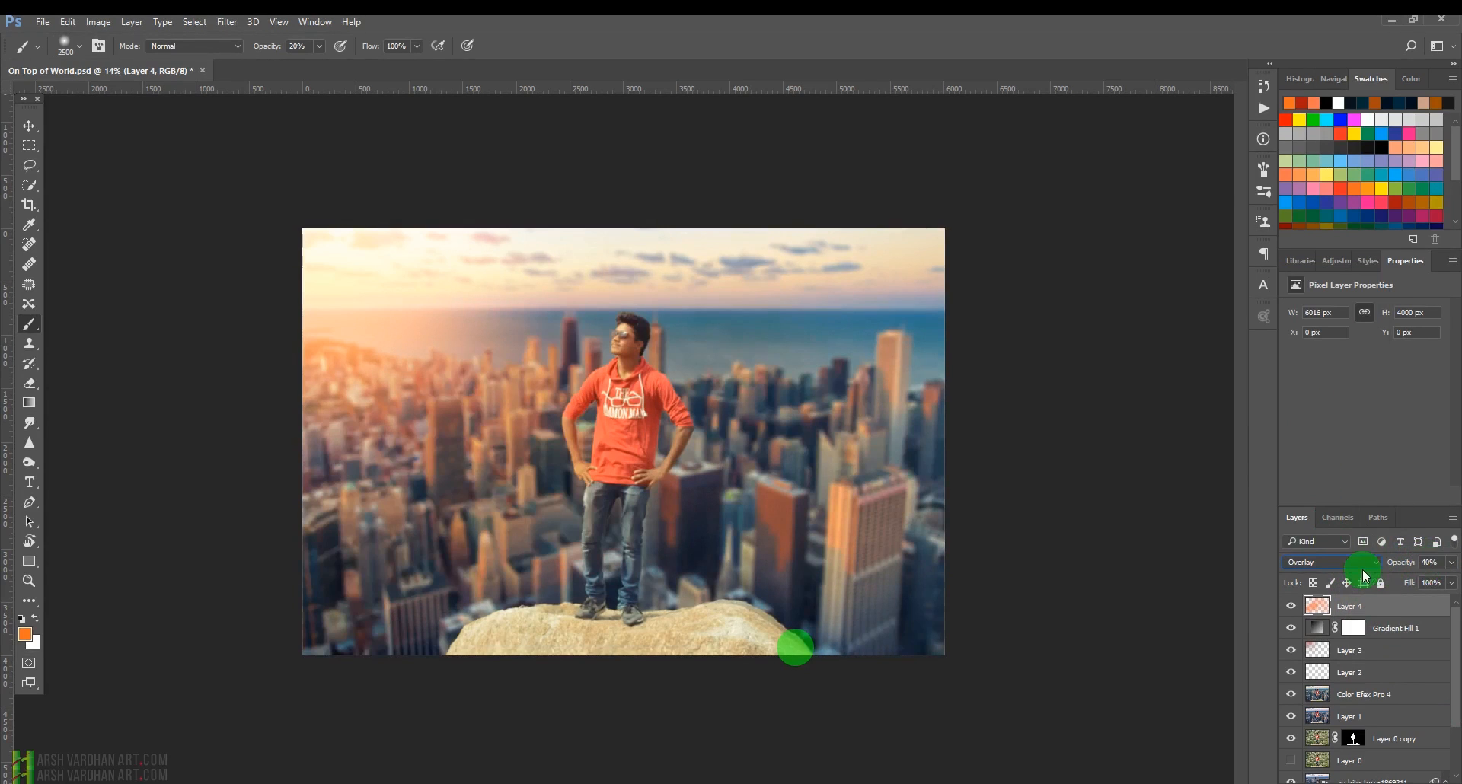
{"action": "left_click", "coordinate": [1361, 565]}
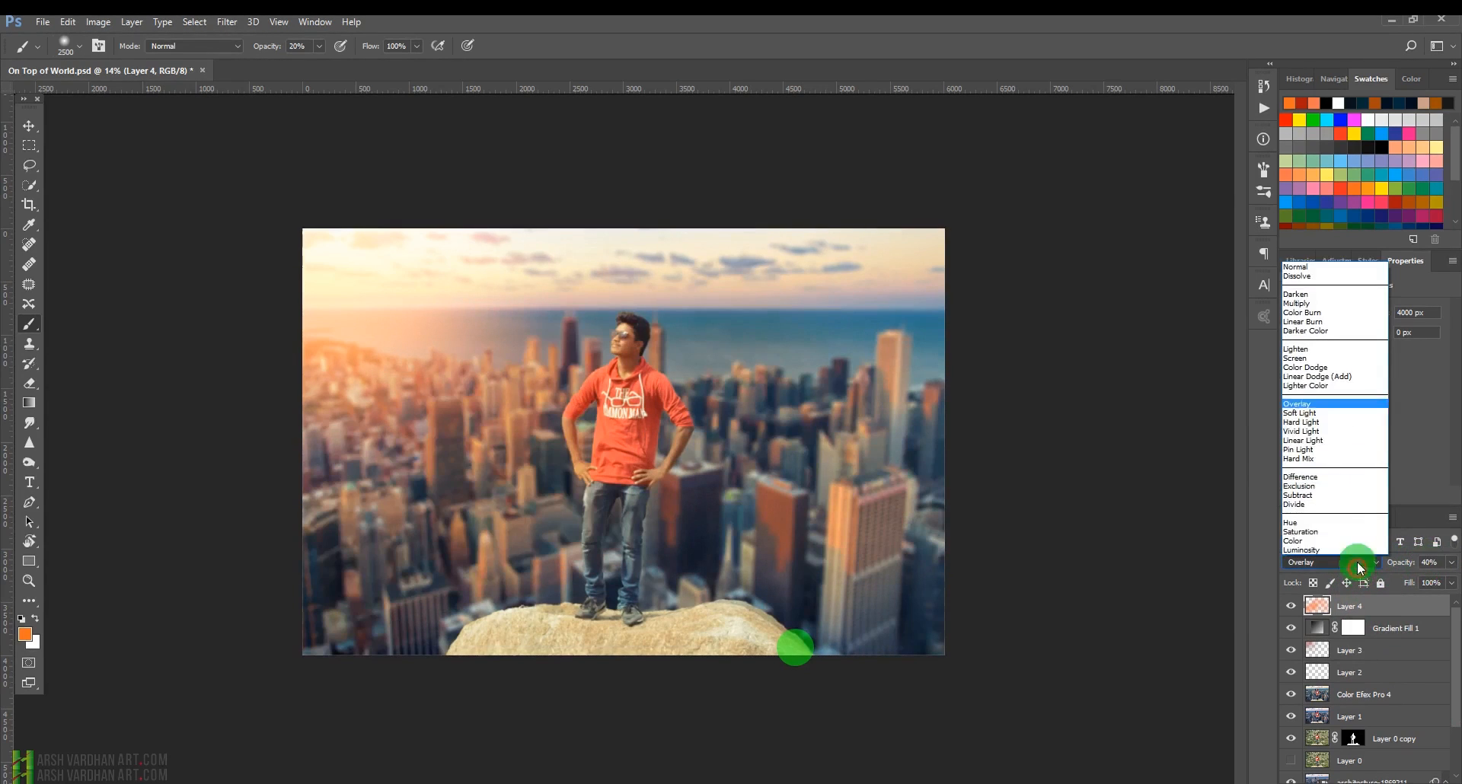
{"action": "left_click", "coordinate": [1326, 349]}
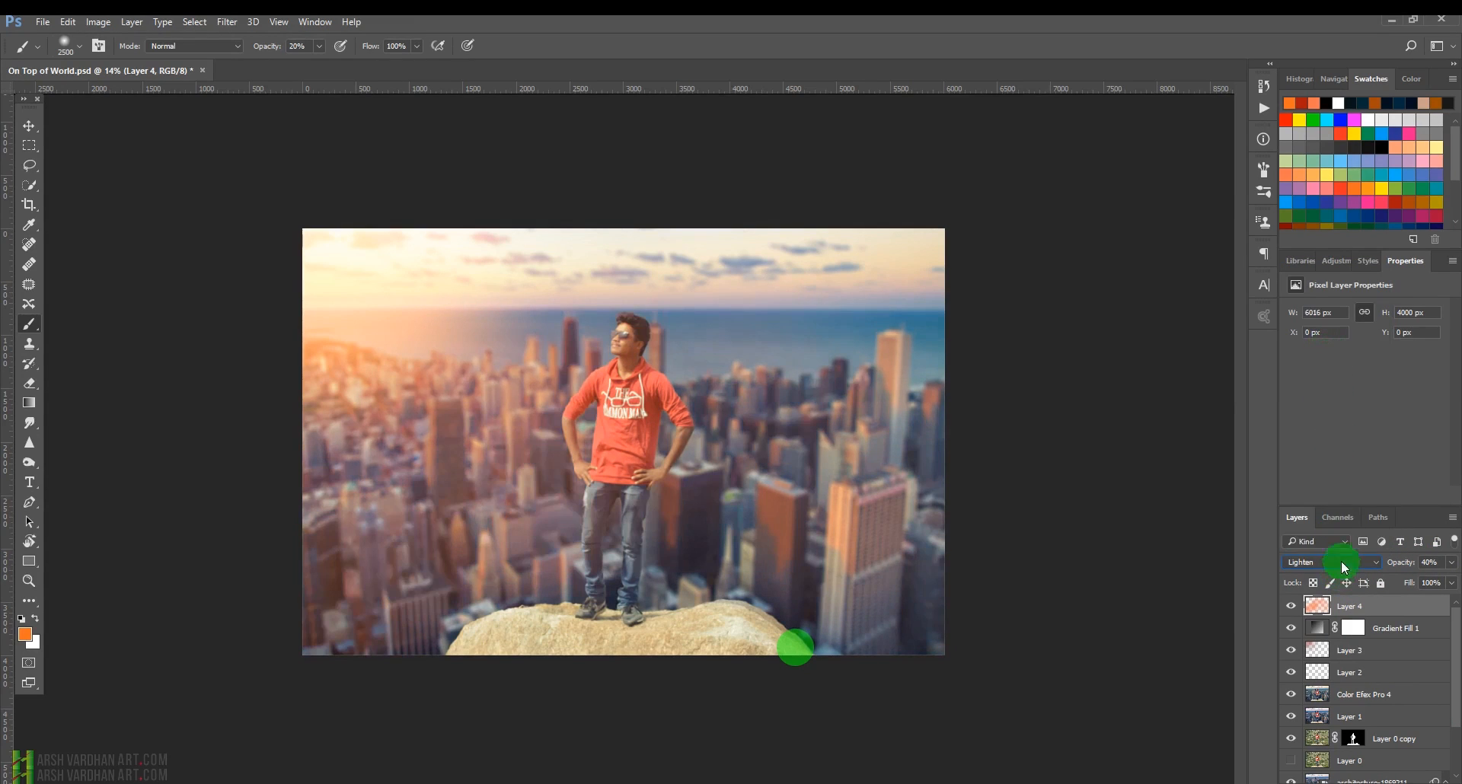
{"action": "left_click", "coordinate": [1343, 565]}
{"action": "left_click", "coordinate": [1321, 372]}
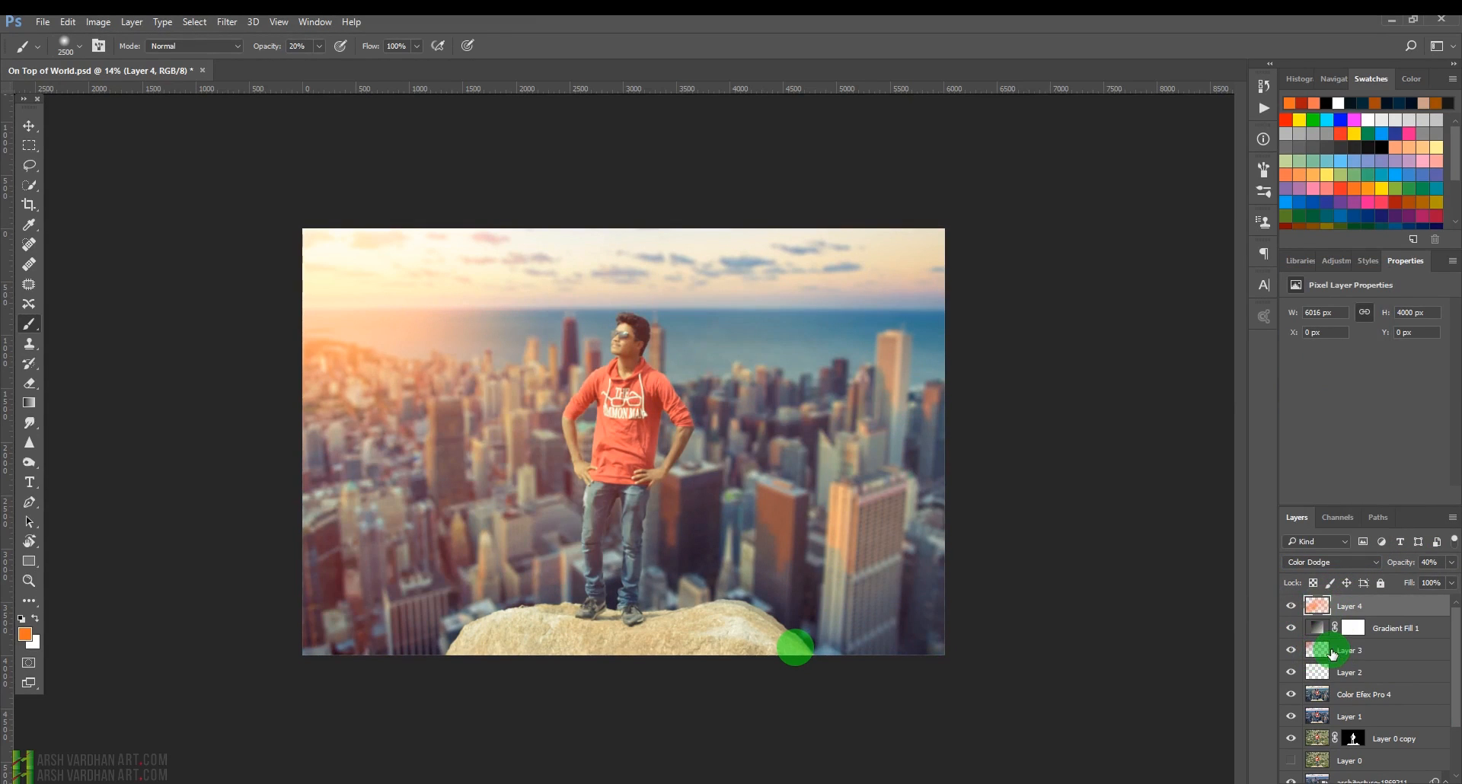
{"action": "left_click", "coordinate": [1332, 565]}
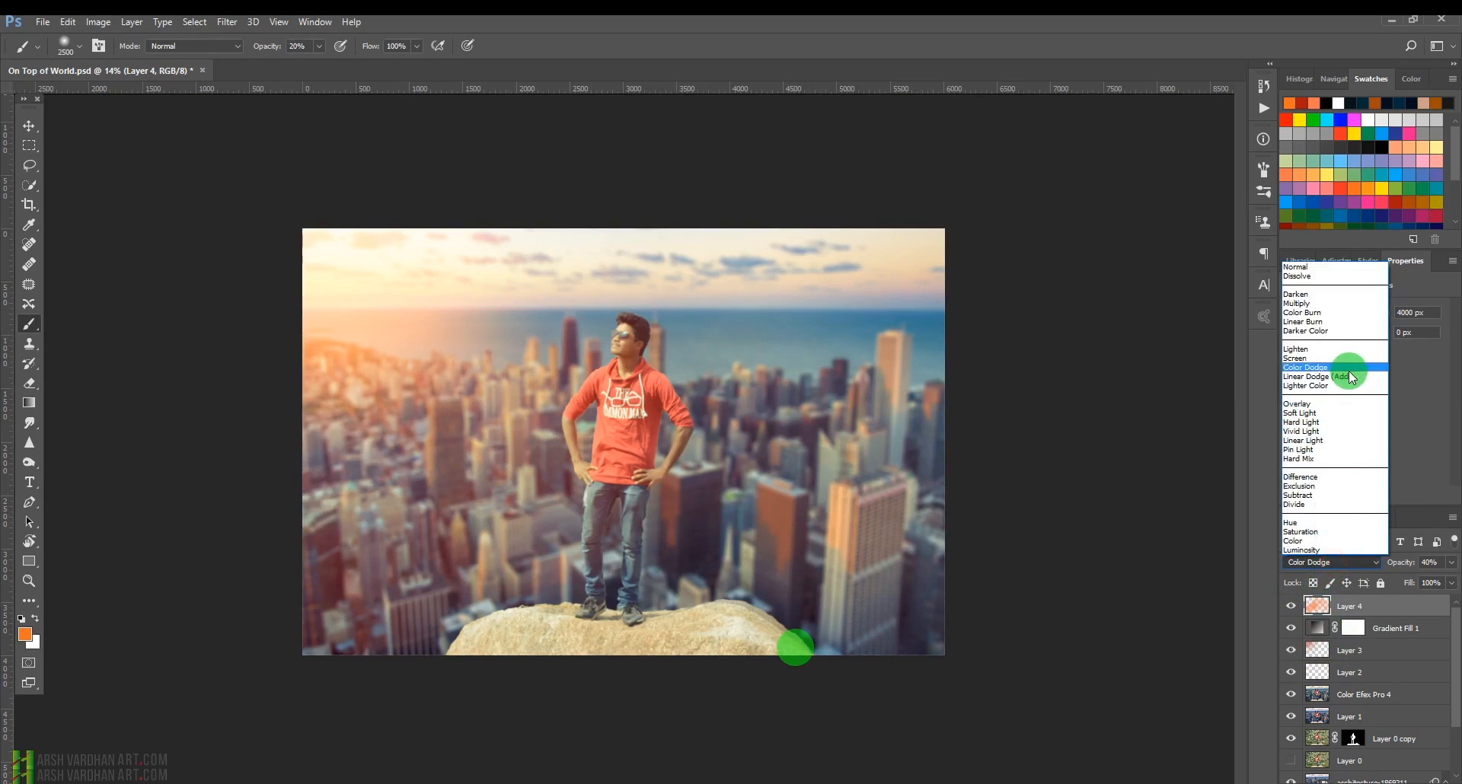
{"action": "left_click", "coordinate": [1348, 376]}
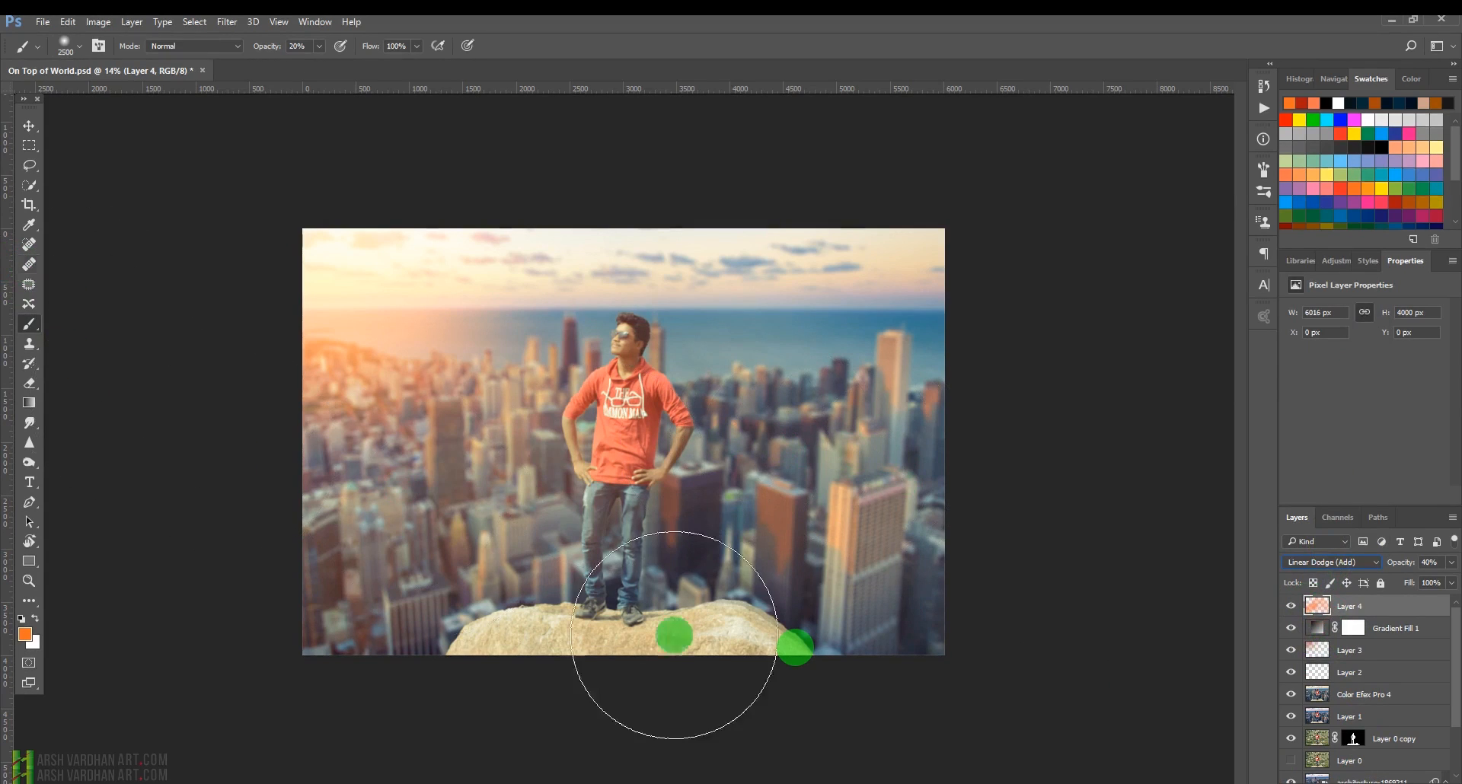
Add a layer mask to the painted light layer and paint black on it to fade the glow over the right-side city and rock.
{"action": "left_click", "coordinate": [1348, 783]}
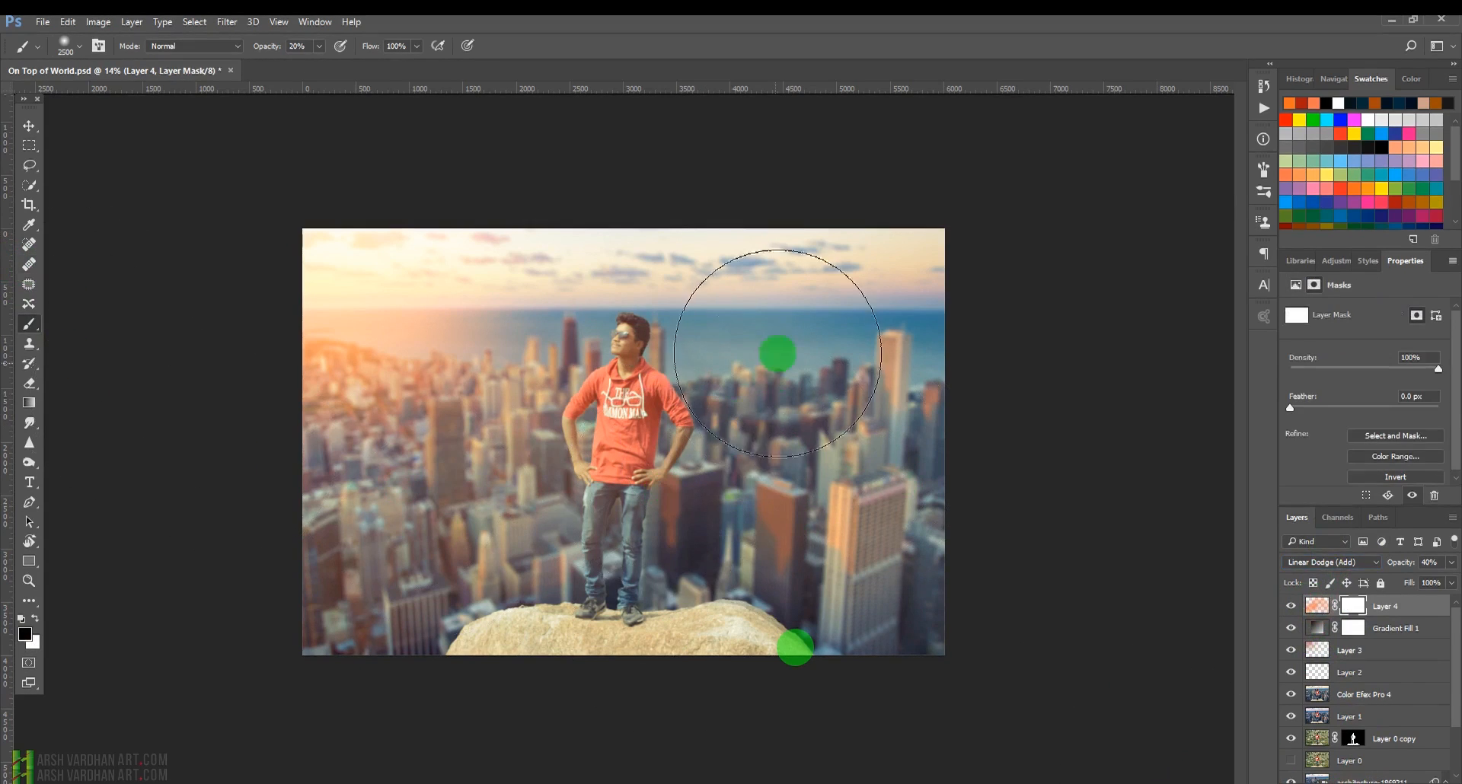
{"action": "left_click", "coordinate": [731, 479]}
{"action": "left_click", "coordinate": [804, 537]}
{"action": "left_click", "coordinate": [914, 417]}
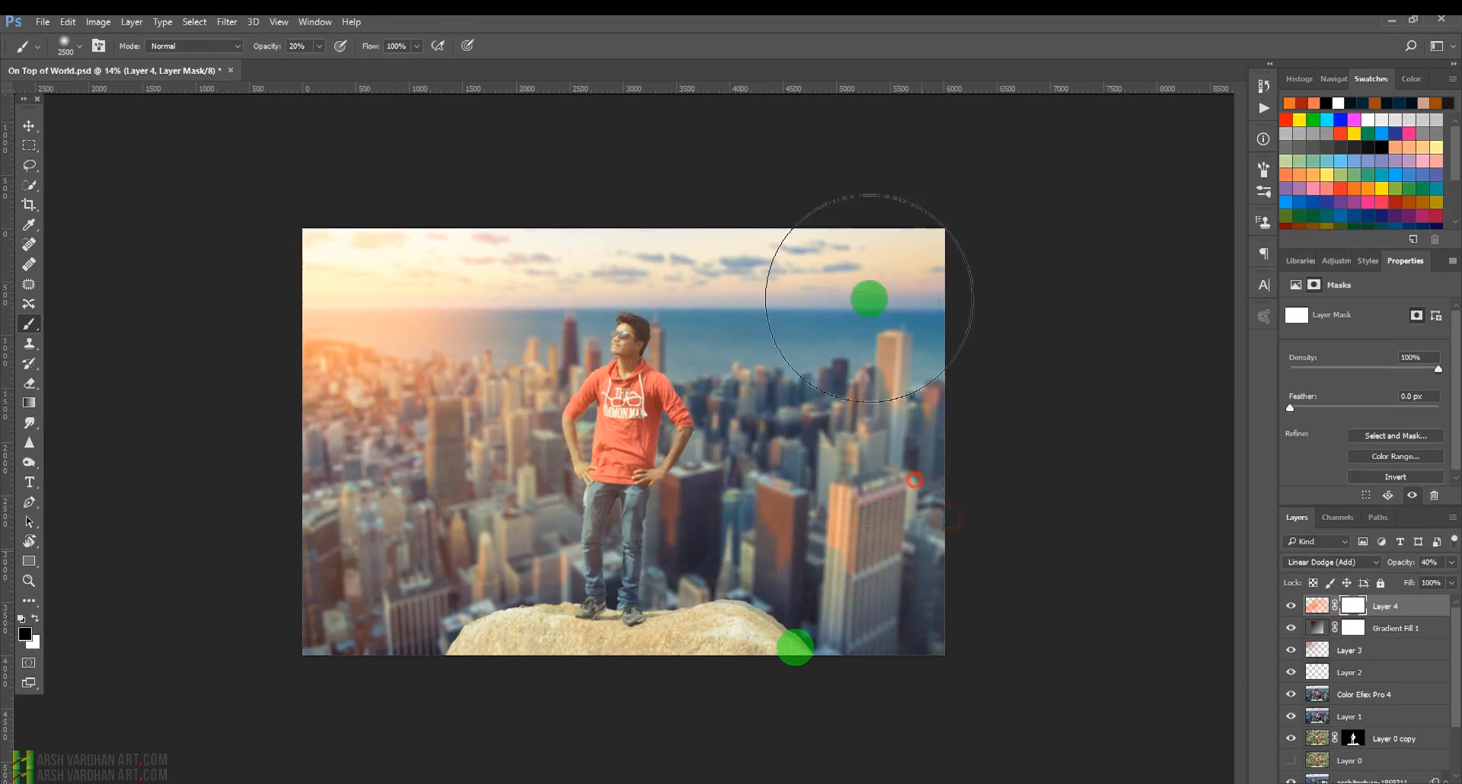
{"action": "left_click", "coordinate": [834, 345]}
{"action": "left_click", "coordinate": [725, 382]}
{"action": "left_click", "coordinate": [708, 428]}
{"action": "left_click", "coordinate": [678, 546]}
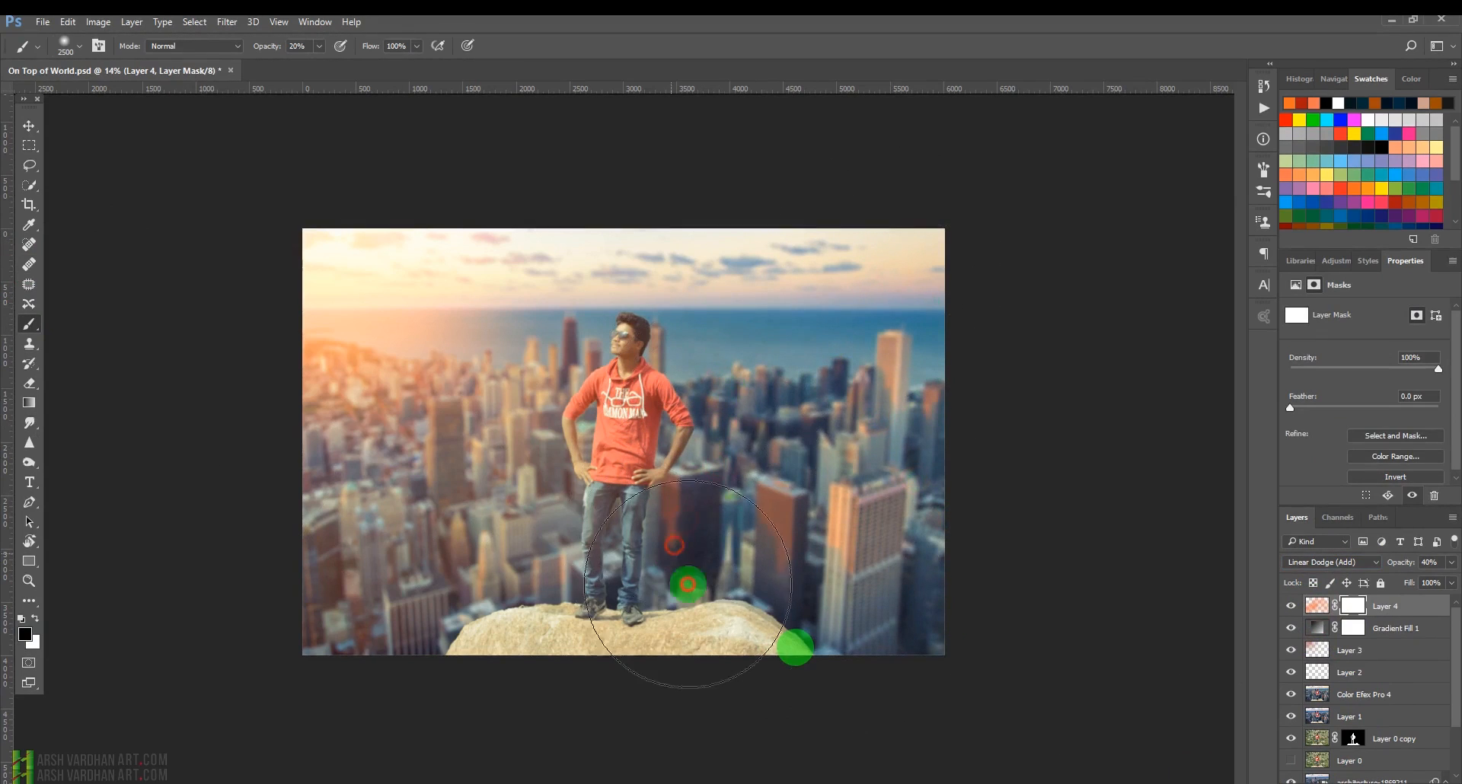
{"action": "left_click", "coordinate": [805, 619]}
{"action": "left_click", "coordinate": [900, 585]}
{"action": "left_click", "coordinate": [814, 619]}
{"action": "left_click", "coordinate": [909, 430]}
{"action": "left_click", "coordinate": [788, 573]}
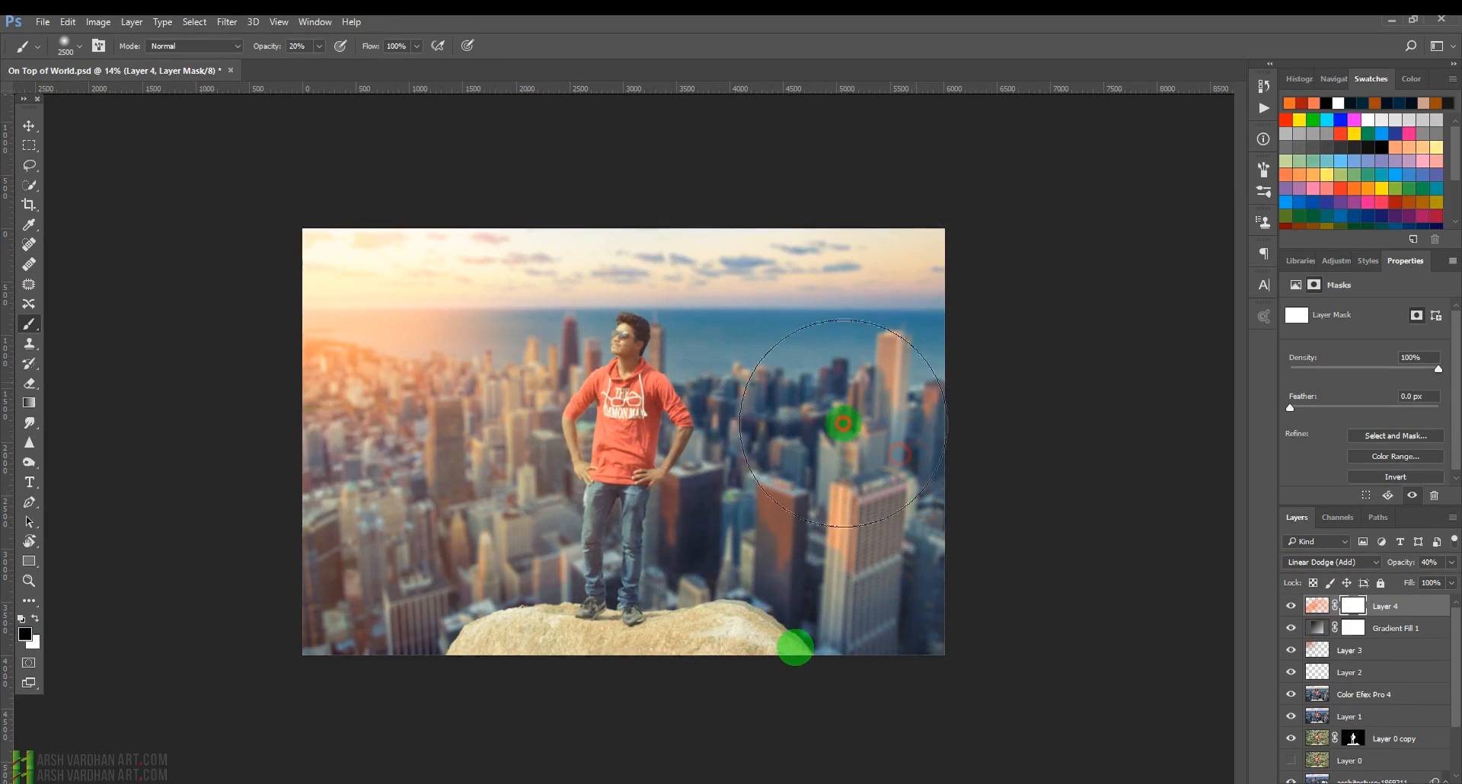
{"action": "left_click", "coordinate": [761, 678]}
{"action": "left_click", "coordinate": [754, 673]}
{"action": "left_click", "coordinate": [763, 320]}
{"action": "left_click", "coordinate": [737, 433]}
{"action": "left_click", "coordinate": [726, 462]}
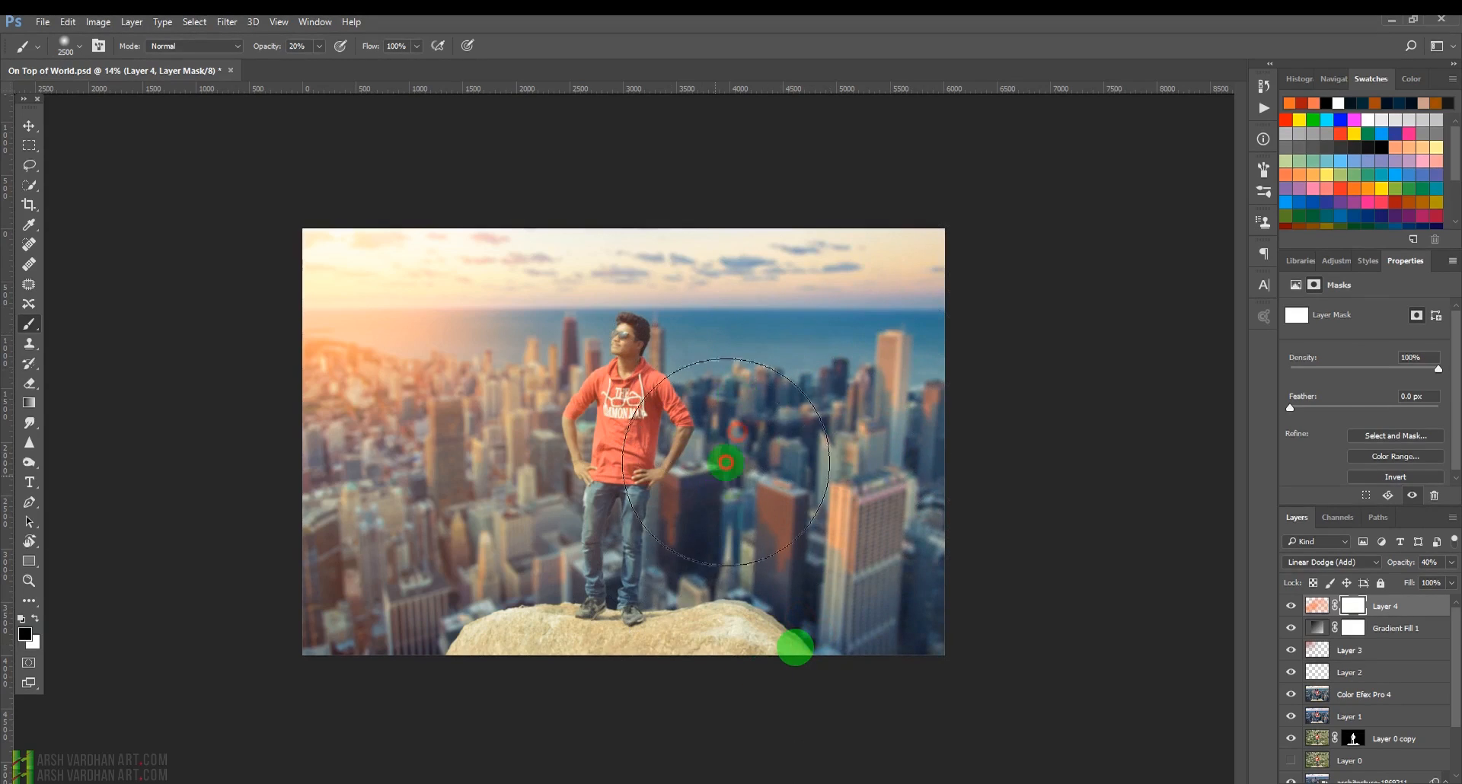
{"action": "left_click", "coordinate": [936, 602]}
{"action": "left_click", "coordinate": [1058, 627]}
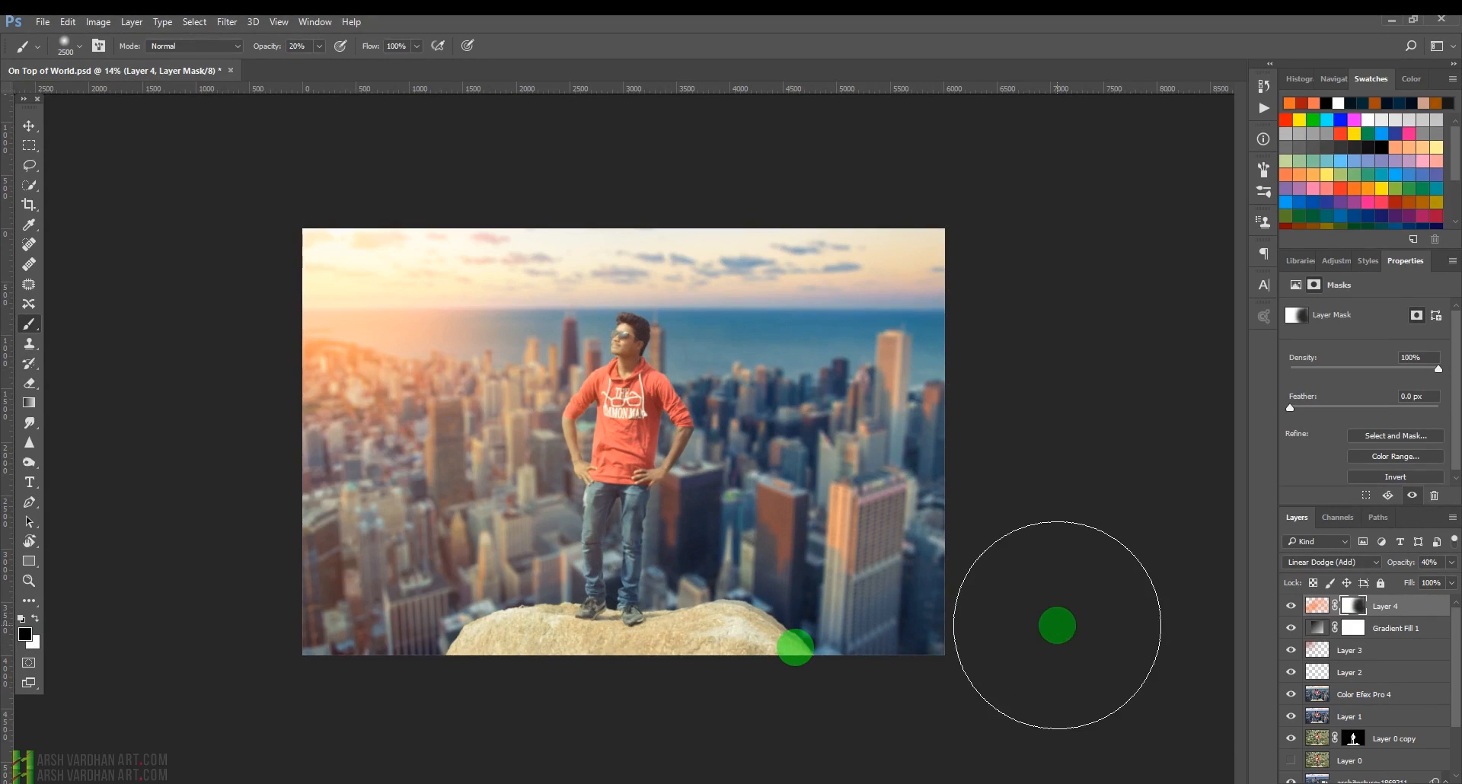
Create a new layer above the light layer, fill it with 50% Gray, and set its blend mode to Overlay.
{"action": "left_click", "coordinate": [1322, 611]}
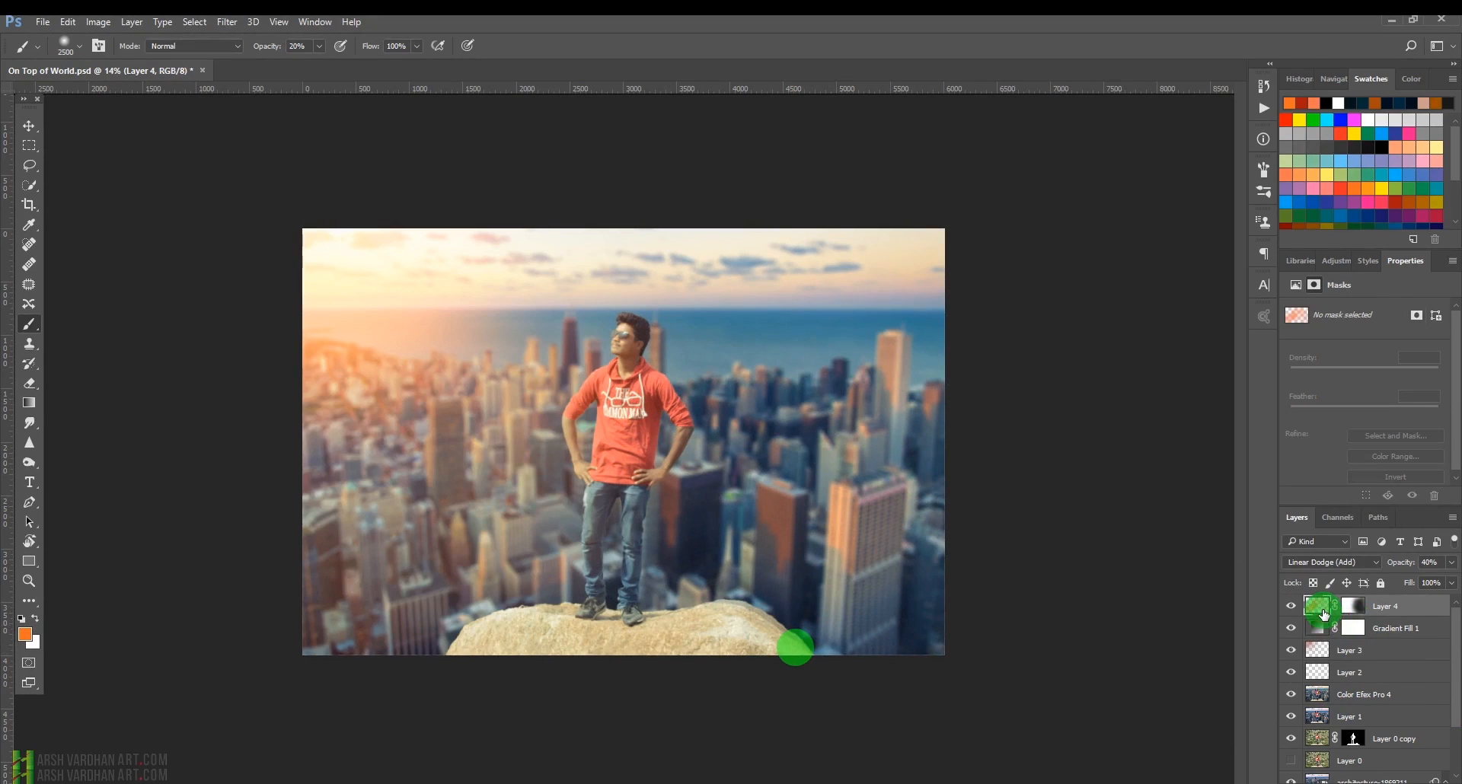
{"action": "left_click", "coordinate": [1319, 693]}
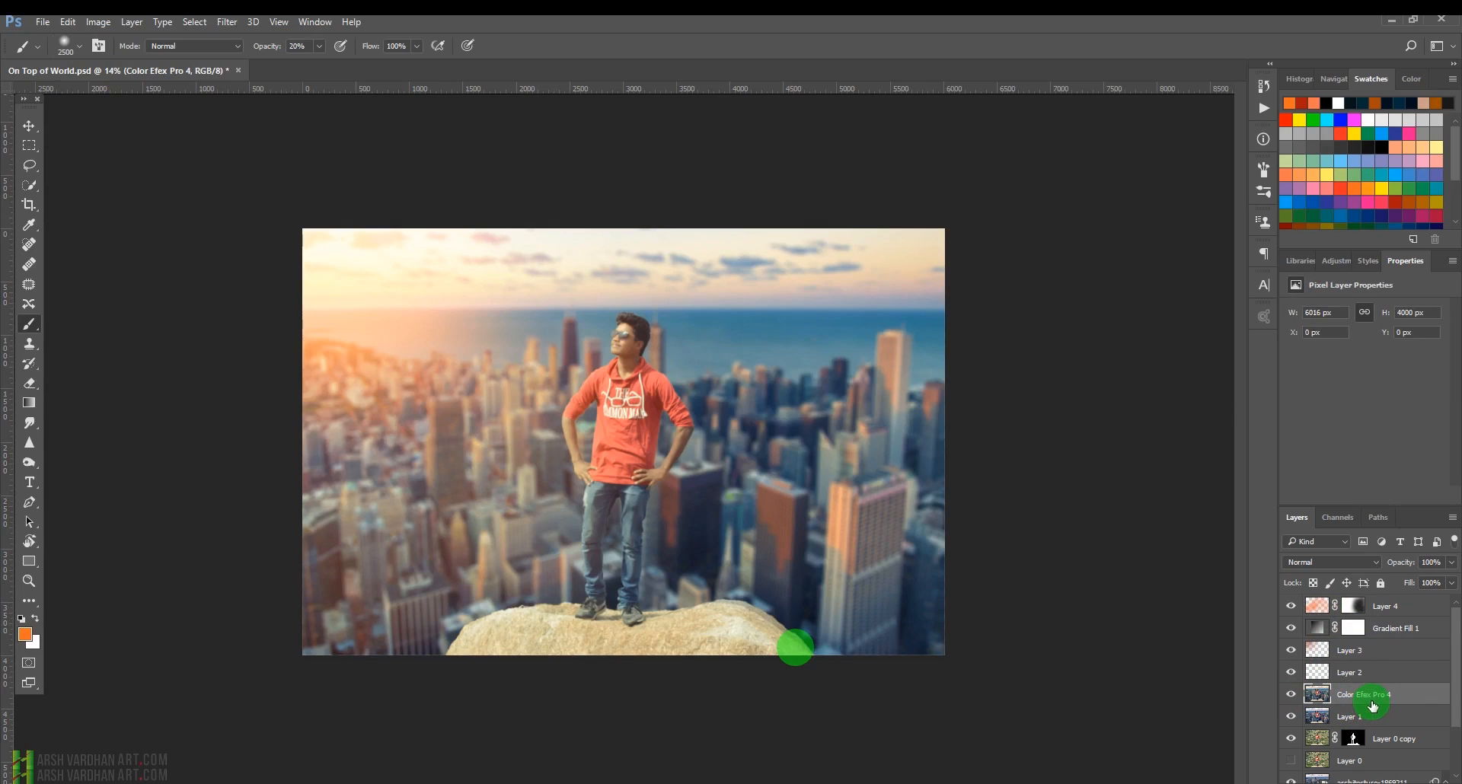
{"action": "left_click", "coordinate": [1317, 606]}
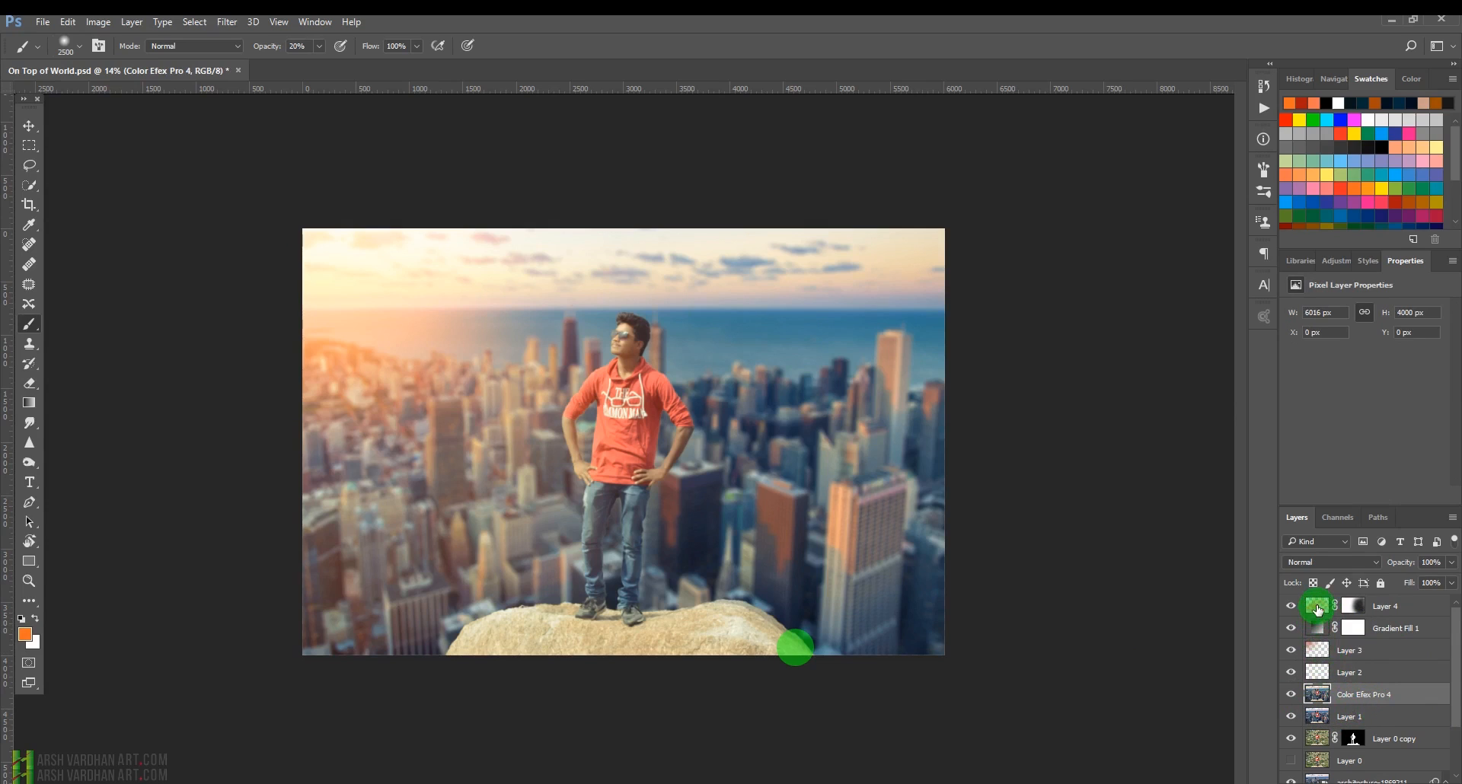
{"action": "left_click", "coordinate": [1408, 781]}
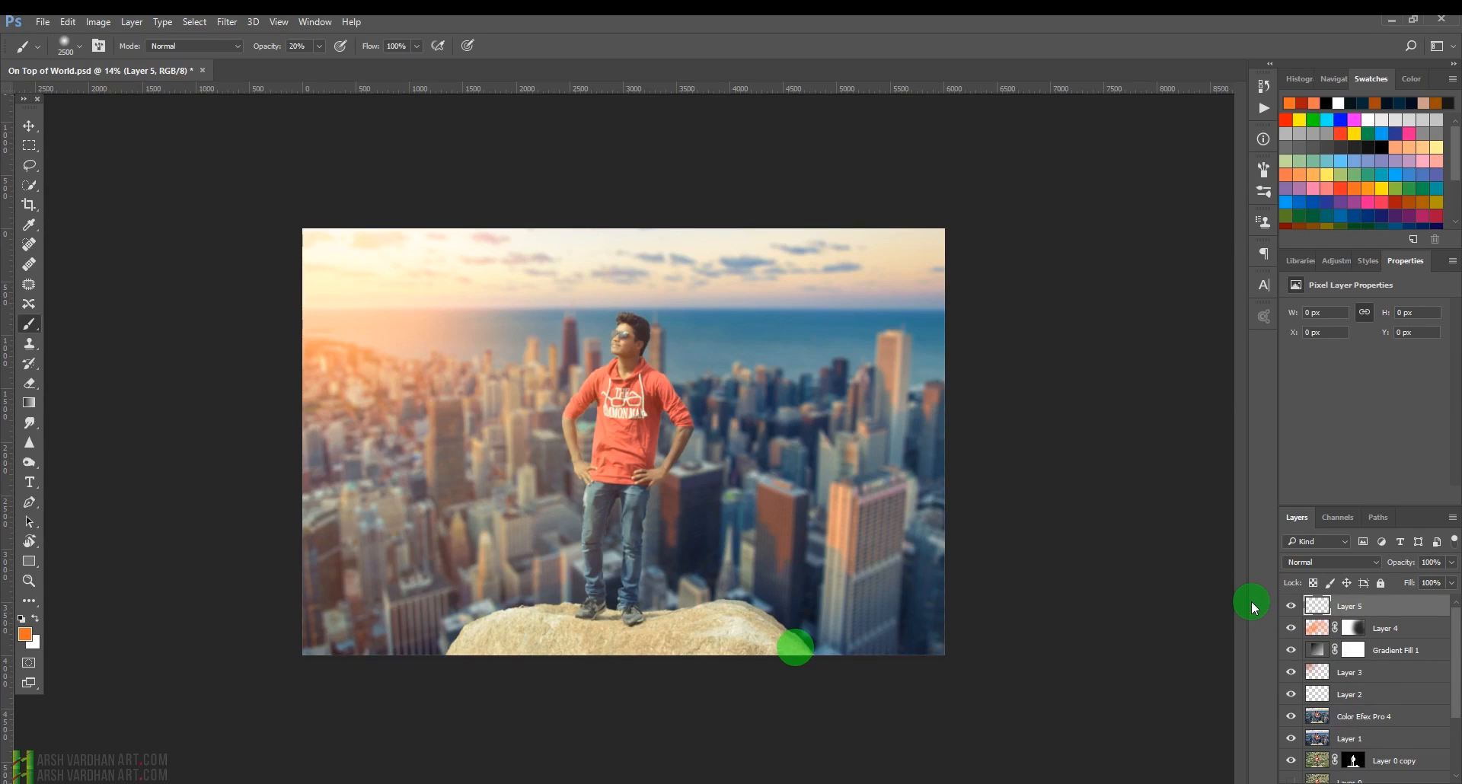
{"action": "key", "text": "shift+F5"}
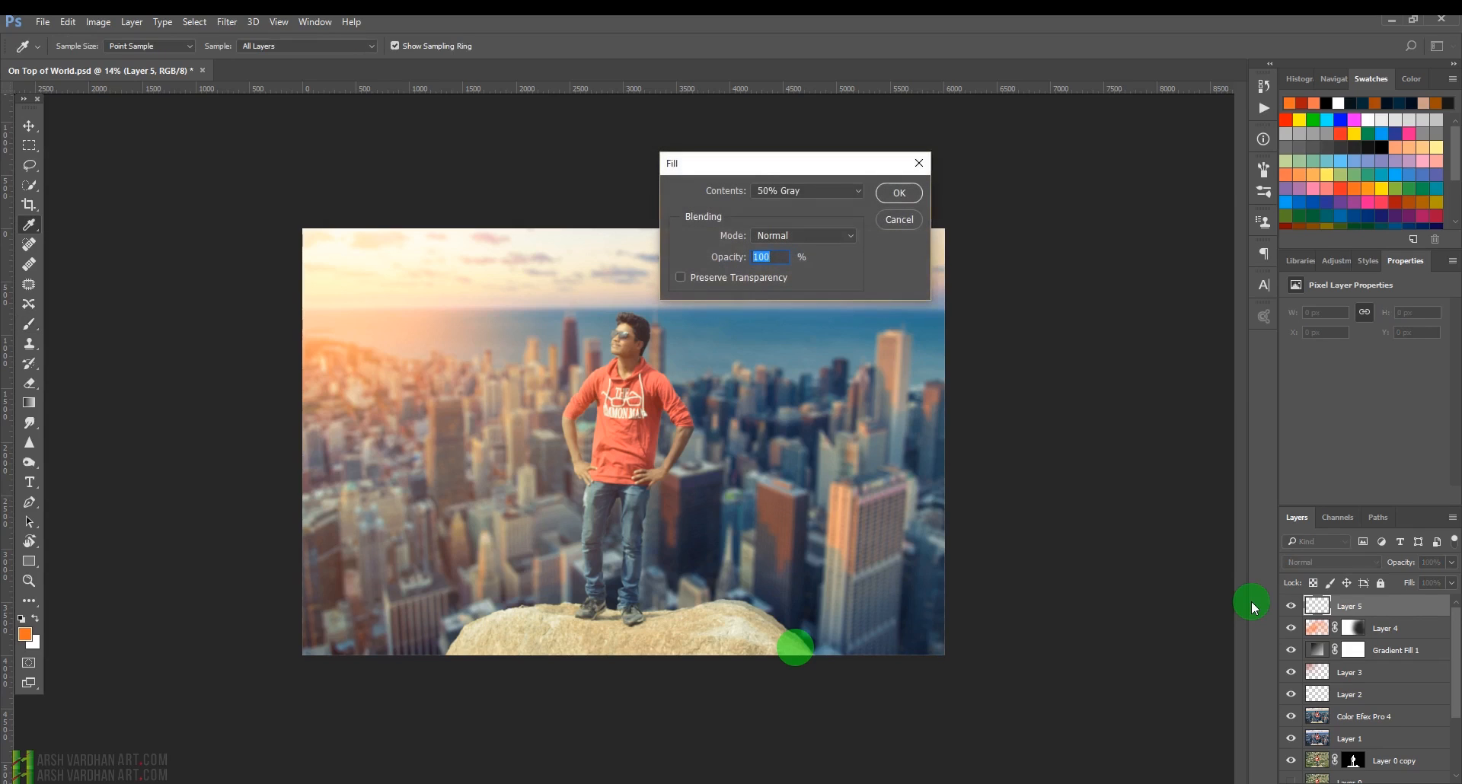
{"action": "left_click", "coordinate": [899, 192]}
{"action": "left_click", "coordinate": [1363, 562]}
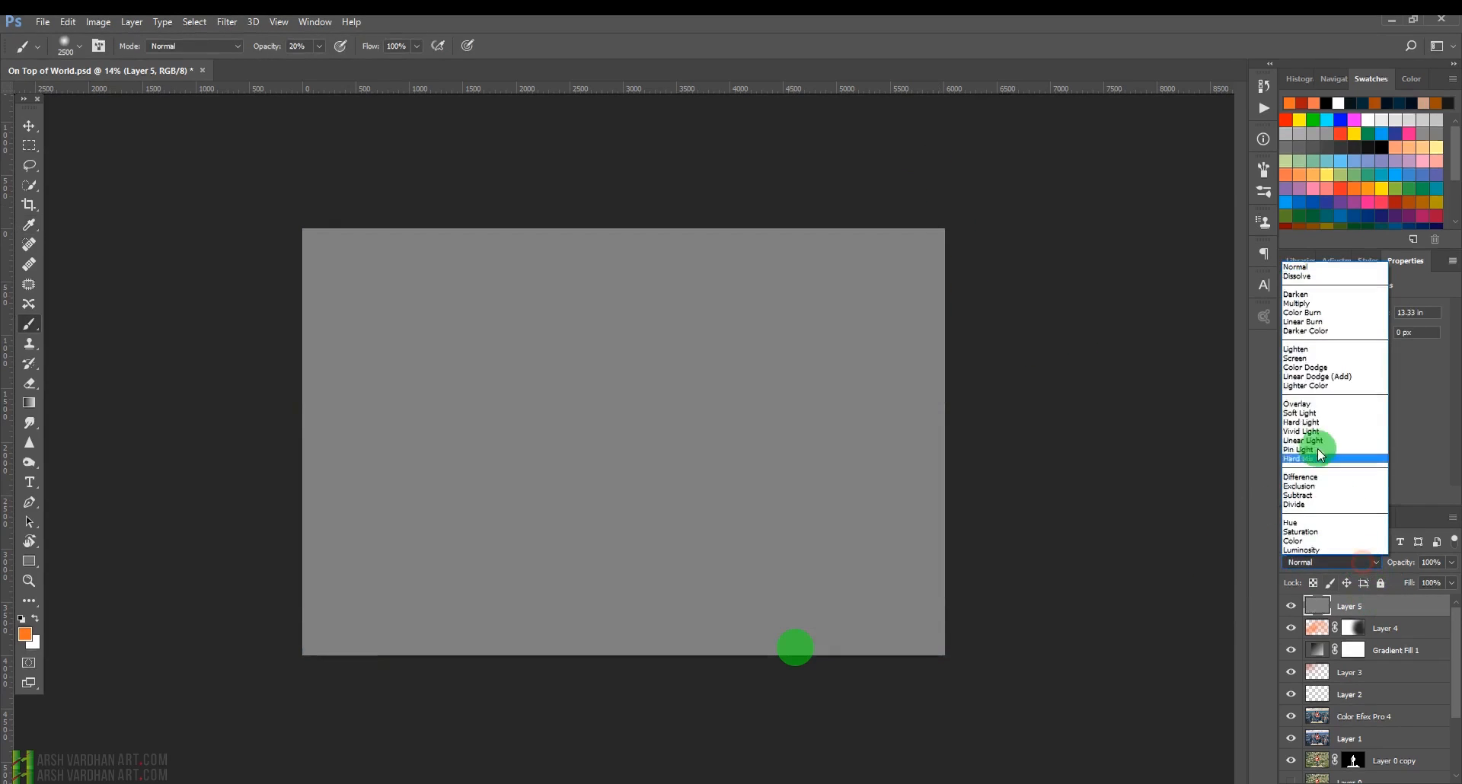
{"action": "left_click", "coordinate": [1307, 404]}
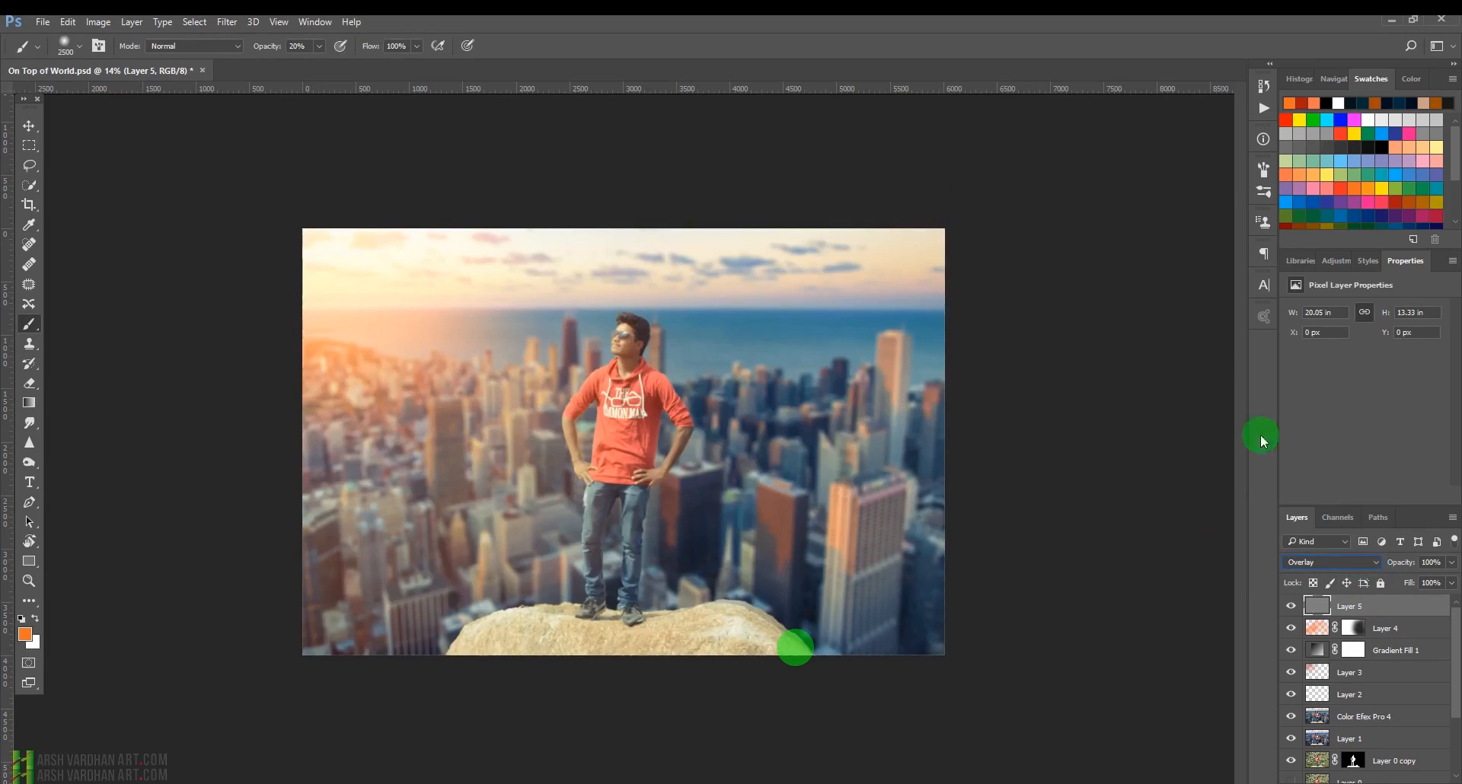
Zoom in and use the Dodge tool on midtones at 10% exposure to brighten the man's hair and shoulder on the gray layer.
{"action": "key", "text": "ctrl+plus"}
{"action": "left_click_drag", "start_coordinate": [748, 438], "coordinate": [786, 454]}
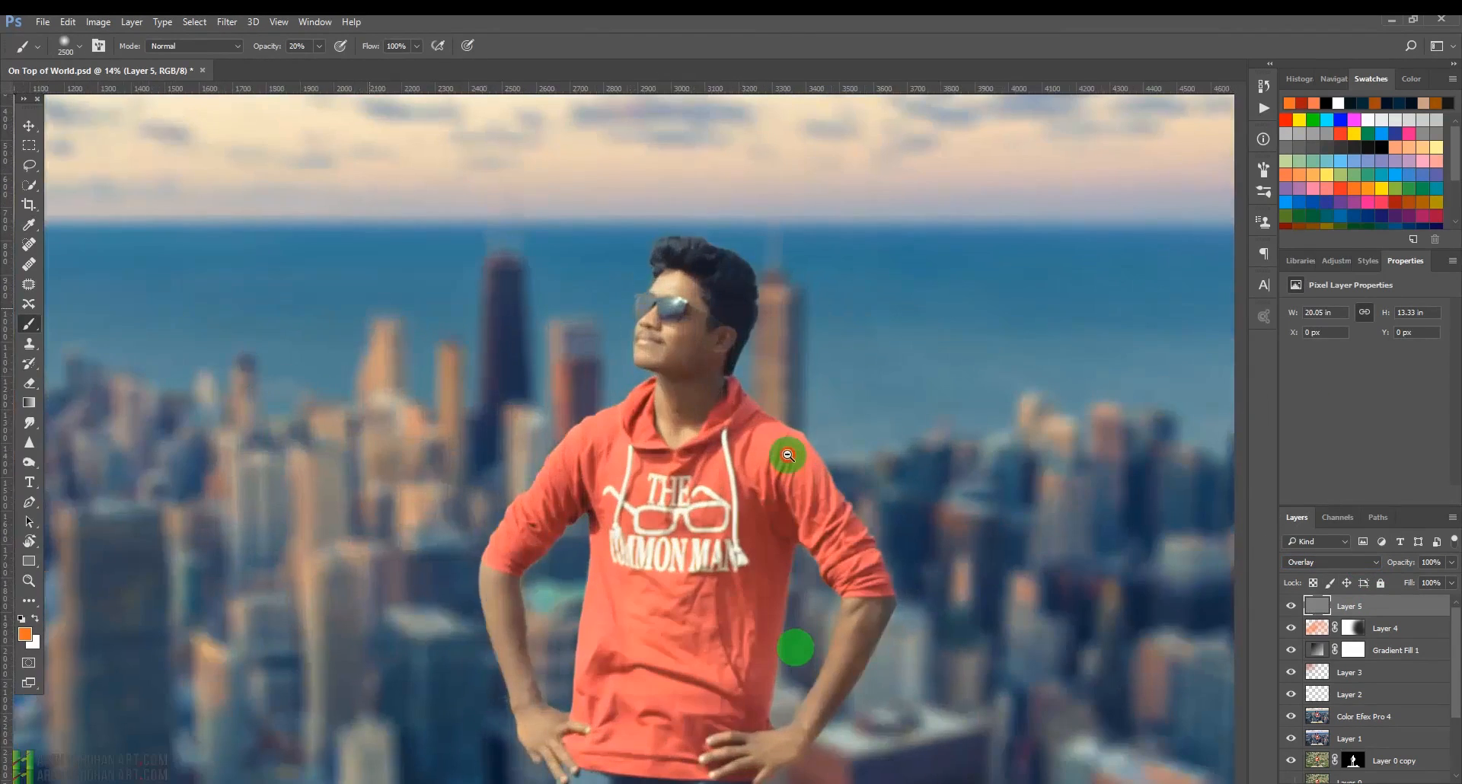
{"action": "left_click_drag", "start_coordinate": [705, 415], "coordinate": [736, 403]}
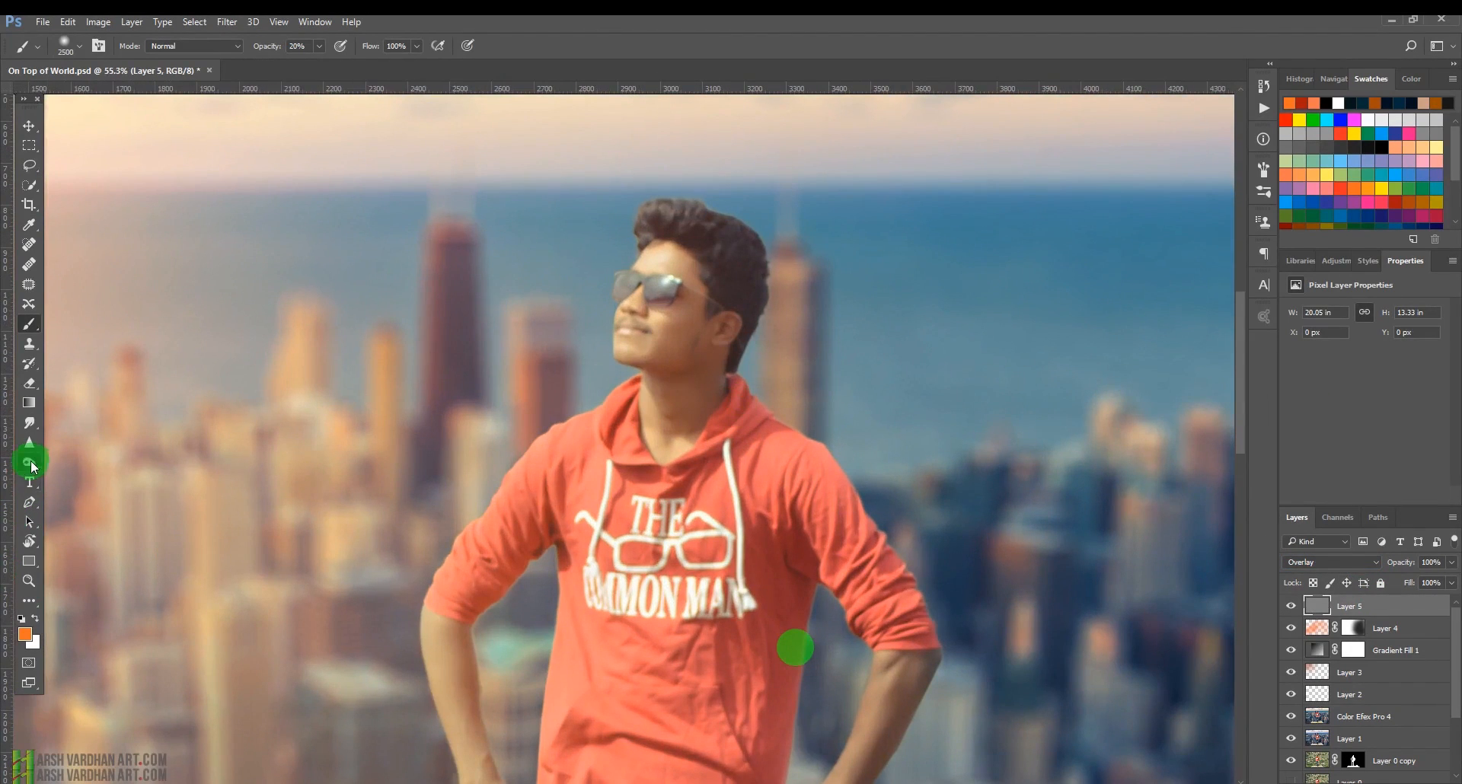
{"action": "left_click", "coordinate": [29, 461]}
{"action": "left_click", "coordinate": [93, 462]}
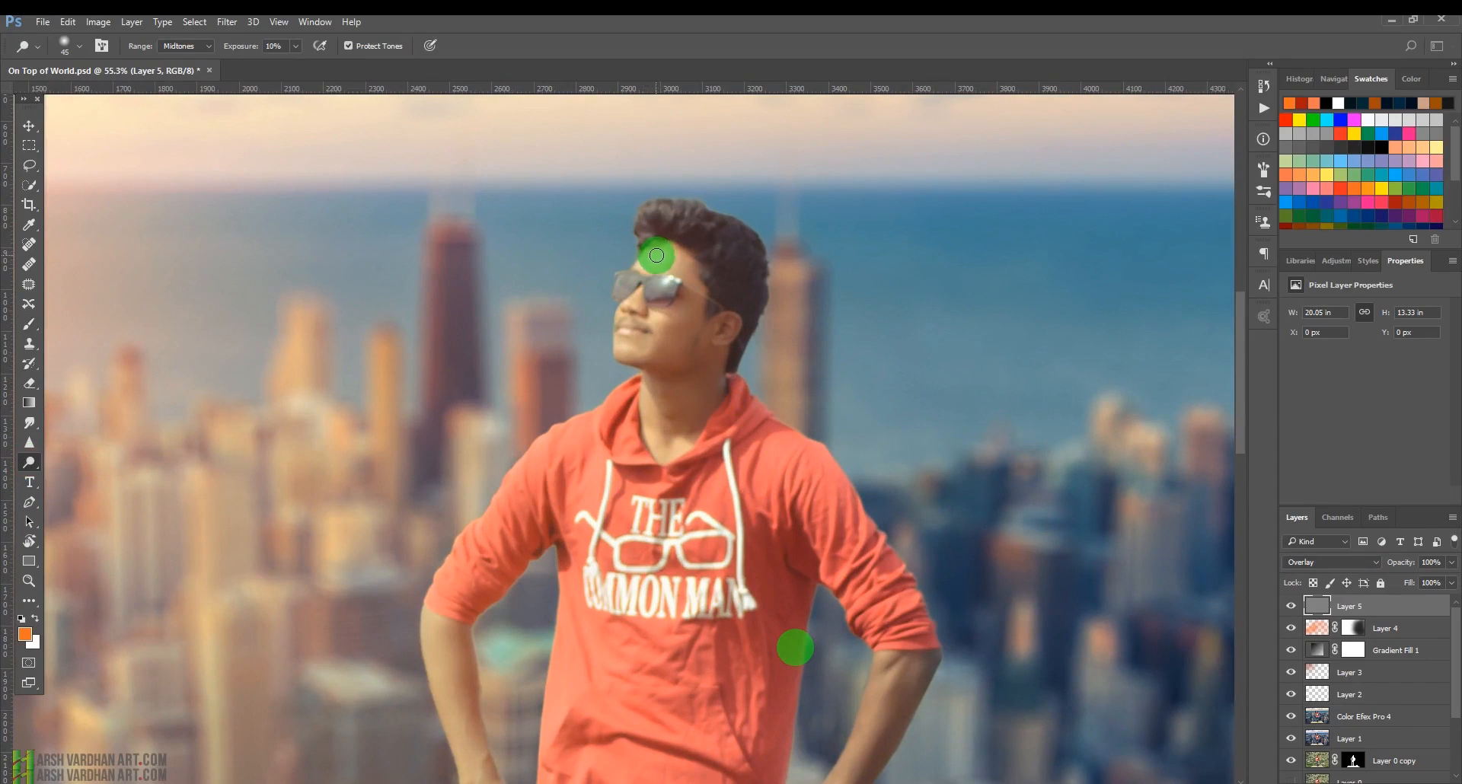
{"action": "key", "text": "]"}
{"action": "key", "text": "]"}
{"action": "key", "text": "]"}
{"action": "mouse_move", "coordinate": [647, 271]}
{"action": "left_mouse_down"}
{"action": "mouse_move", "coordinate": [673, 266]}
{"action": "mouse_move", "coordinate": [639, 290]}
{"action": "mouse_move", "coordinate": [662, 330]}
{"action": "mouse_move", "coordinate": [662, 284]}
{"action": "mouse_move", "coordinate": [625, 281]}
{"action": "mouse_move", "coordinate": [627, 333]}
{"action": "mouse_move", "coordinate": [631, 345]}
{"action": "mouse_move", "coordinate": [672, 324]}
{"action": "mouse_move", "coordinate": [656, 348]}
{"action": "left_mouse_up"}
{"action": "key", "text": "bracketleft"}
{"action": "key", "text": "bracketleft"}
{"action": "key", "text": "bracketright"}
{"action": "key", "text": "bracketright"}
{"action": "key", "text": "bracketright"}
{"action": "key", "text": "bracketright"}
{"action": "key", "text": "bracketright"}
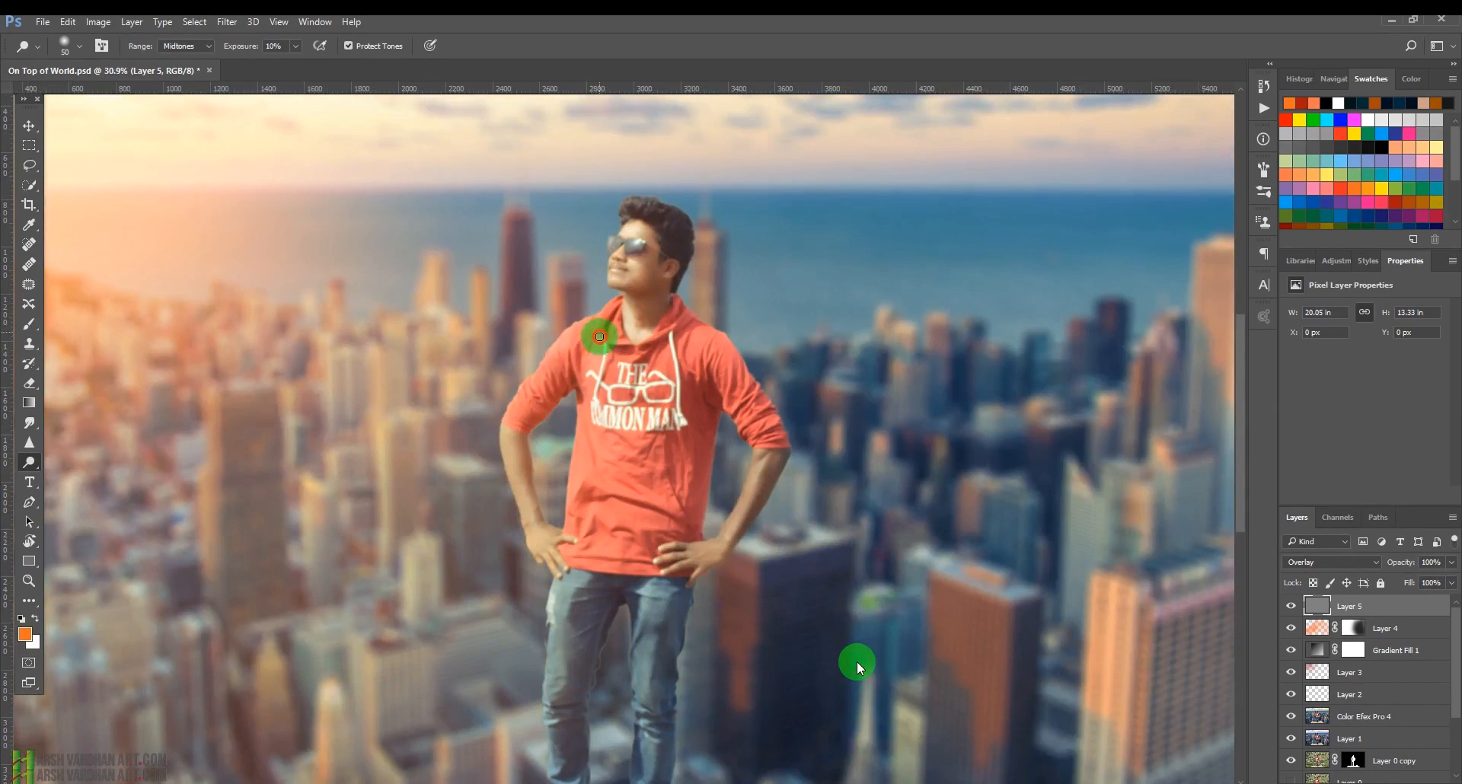
{"action": "mouse_move", "coordinate": [601, 333]}
{"action": "left_mouse_down"}
{"action": "mouse_move", "coordinate": [585, 391]}
{"action": "mouse_move", "coordinate": [627, 331]}
{"action": "mouse_move", "coordinate": [642, 359]}
{"action": "mouse_move", "coordinate": [633, 284]}
{"action": "mouse_move", "coordinate": [605, 274]}
{"action": "mouse_move", "coordinate": [634, 274]}
{"action": "mouse_move", "coordinate": [619, 248]}
{"action": "mouse_move", "coordinate": [645, 234]}
{"action": "mouse_move", "coordinate": [631, 205]}
{"action": "mouse_move", "coordinate": [675, 230]}
{"action": "mouse_move", "coordinate": [630, 217]}
{"action": "mouse_move", "coordinate": [655, 200]}
{"action": "mouse_move", "coordinate": [686, 249]}
{"action": "left_mouse_up"}
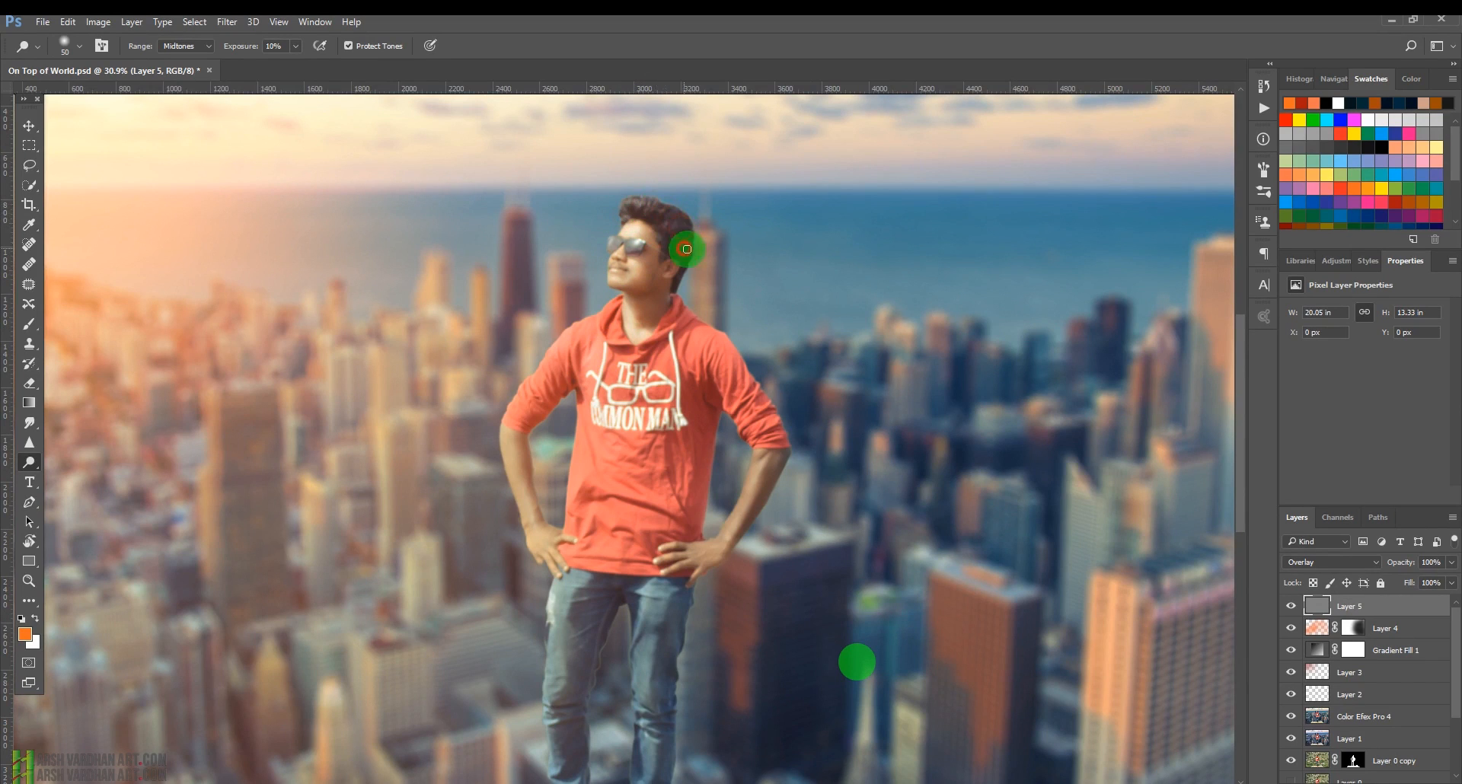
Toggle the gray dodge-and-burn layer's visibility to compare the effect, then zoom back in on the man's face.
{"action": "scroll", "coordinate": [864, 538], "scroll_direction": "down", "scroll_amount": 5}
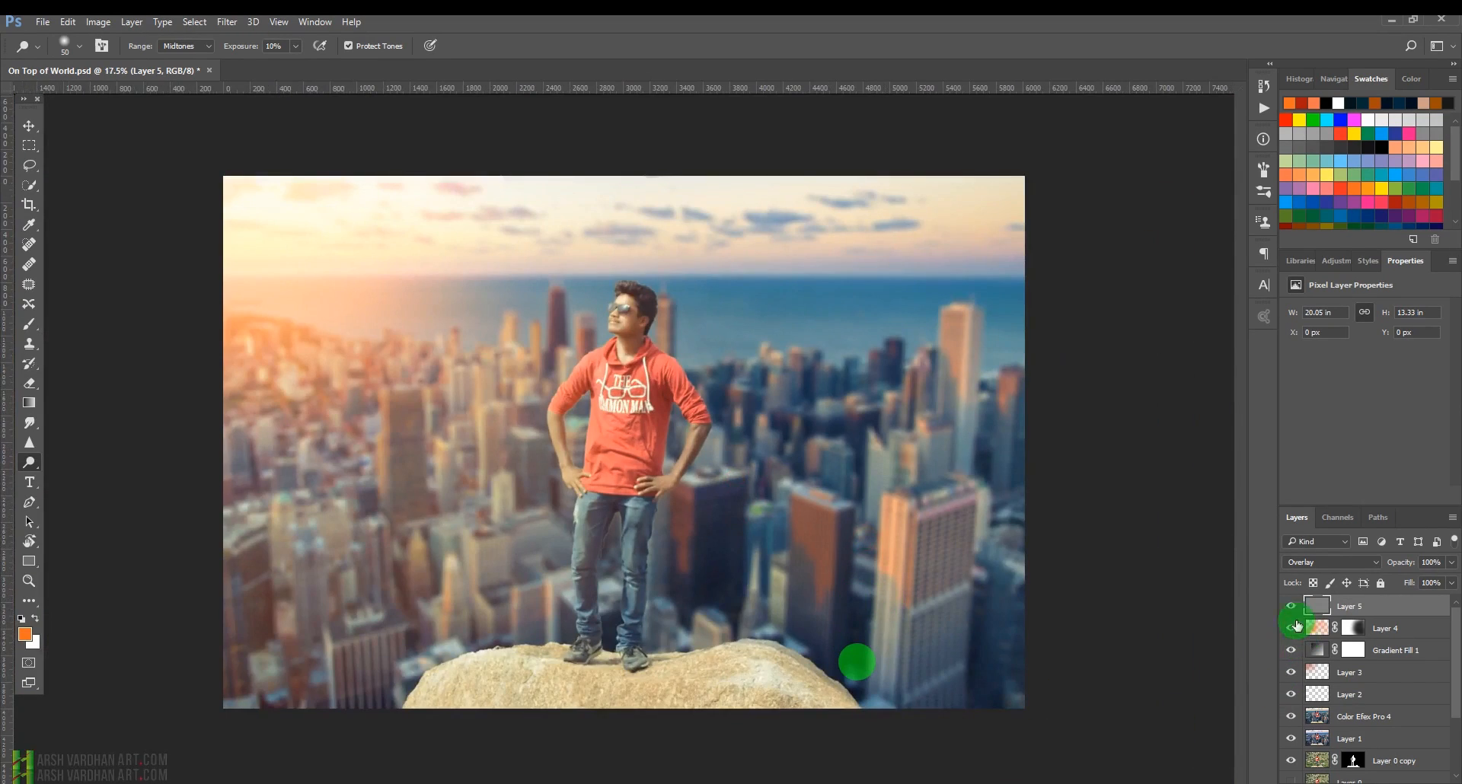
{"action": "left_click", "coordinate": [1292, 607]}
{"action": "left_click", "coordinate": [1292, 607]}
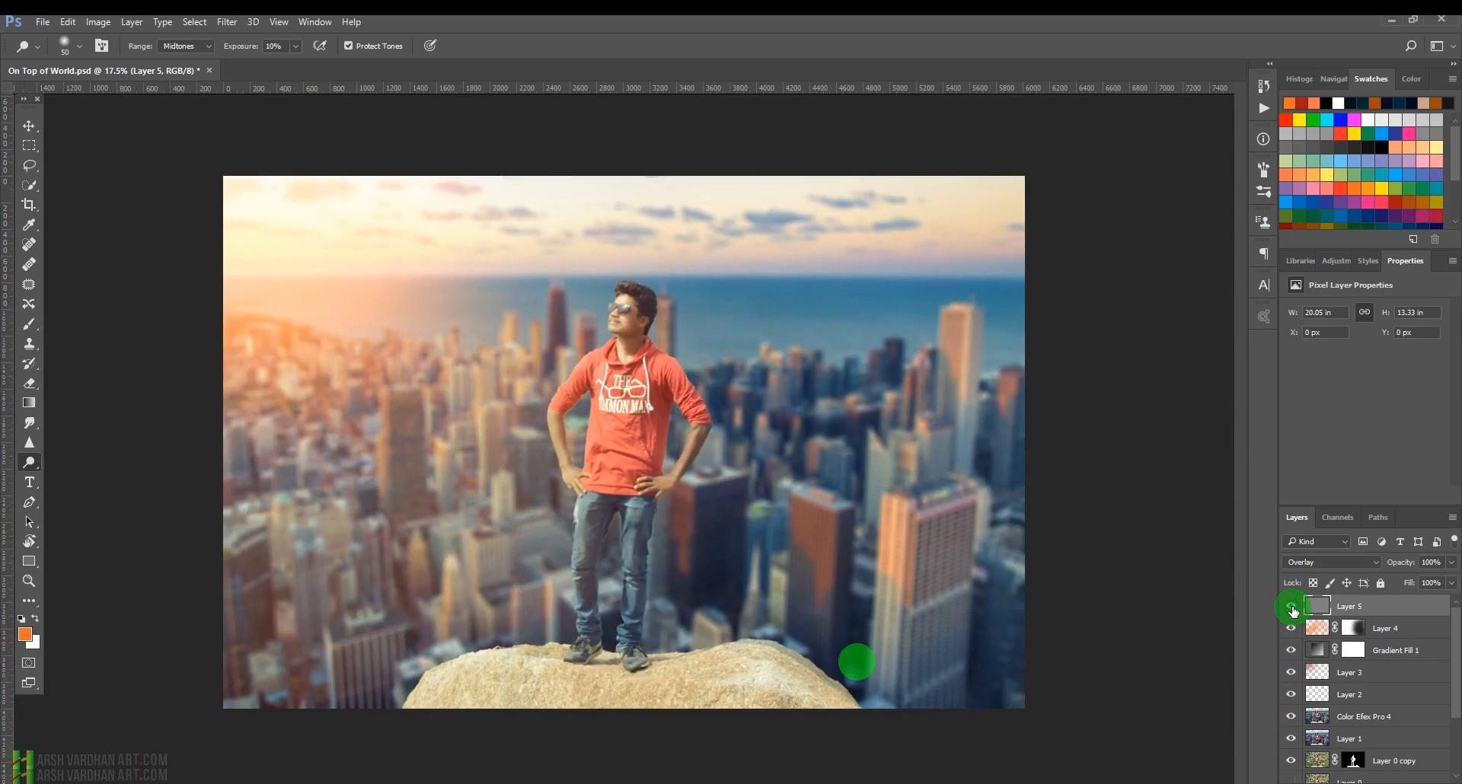
{"action": "left_click", "coordinate": [643, 304], "text": "ctrl"}
{"action": "left_click_drag", "start_coordinate": [659, 340], "coordinate": [667, 339]}
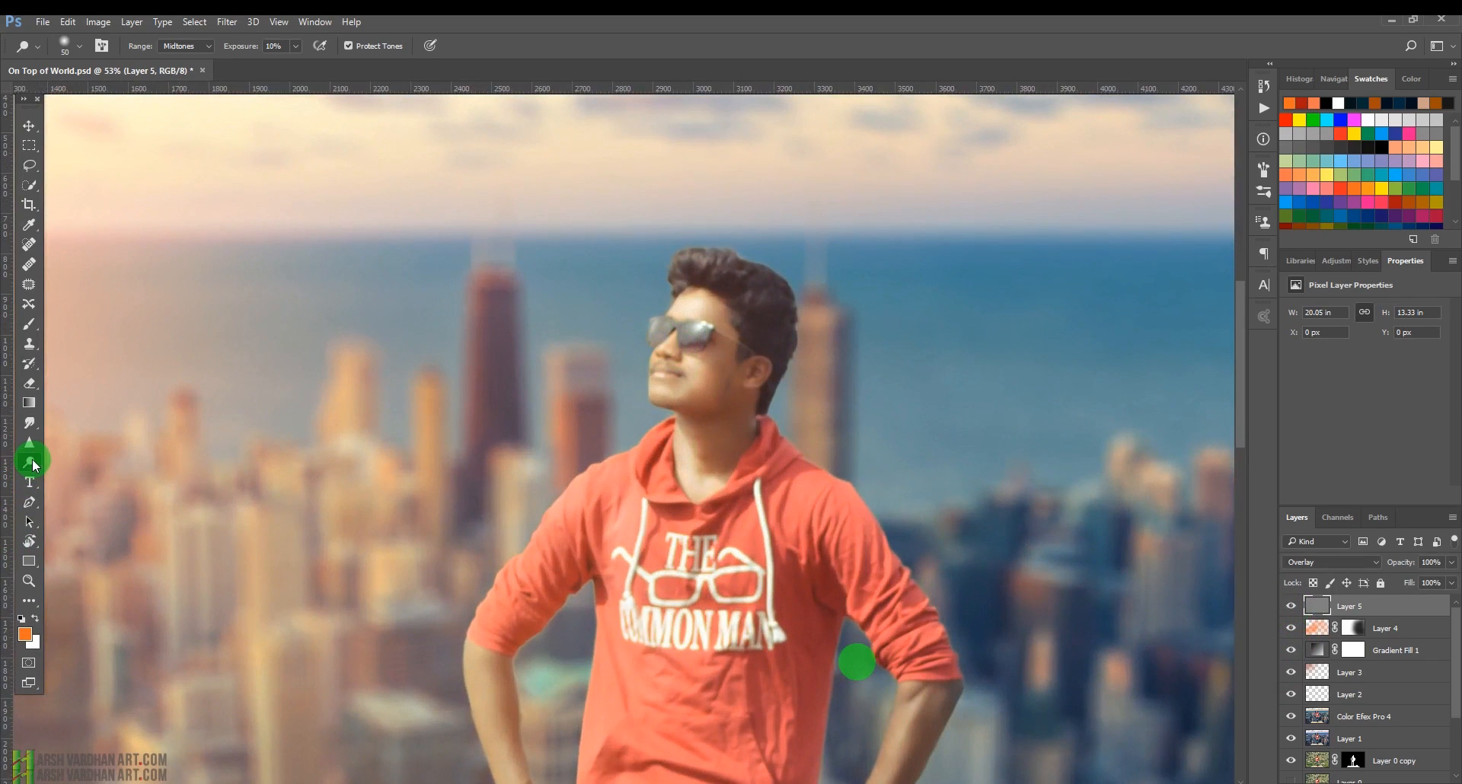
Switch to the Burn tool at 9% exposure and darken the man's sunglasses and jawline on the gray layer.
{"action": "left_click_drag", "start_coordinate": [34, 465], "coordinate": [98, 481]}
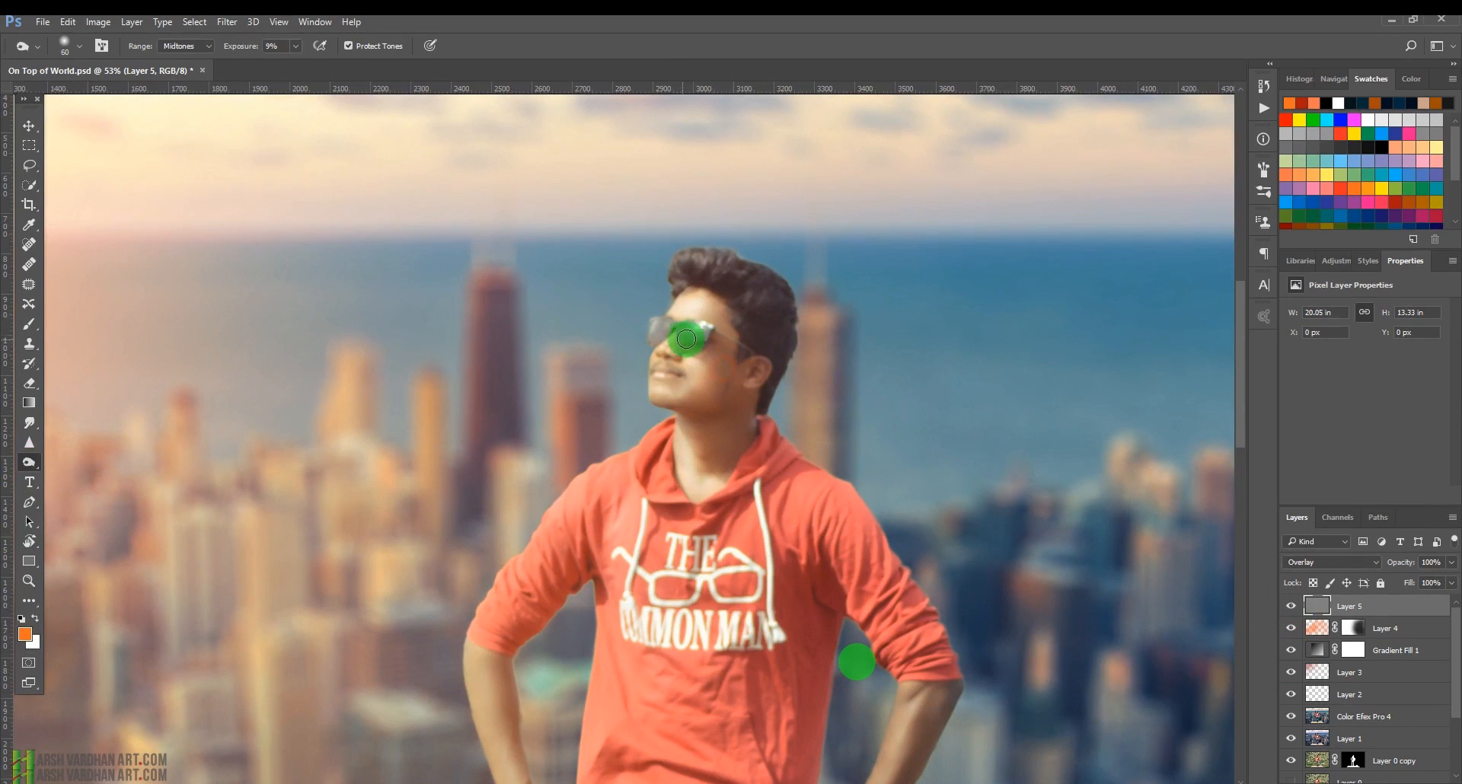
{"action": "left_click_drag", "start_coordinate": [689, 337], "coordinate": [691, 340]}
{"action": "key", "text": "bracketleft"}
{"action": "key", "text": "bracketleft"}
{"action": "key", "text": "bracketleft"}
{"action": "key", "text": "bracketleft"}
{"action": "key", "text": "bracketleft"}
{"action": "key", "text": "bracketleft"}
{"action": "left_click_drag", "start_coordinate": [675, 317], "coordinate": [721, 317]}
{"action": "key", "text": "bracketright"}
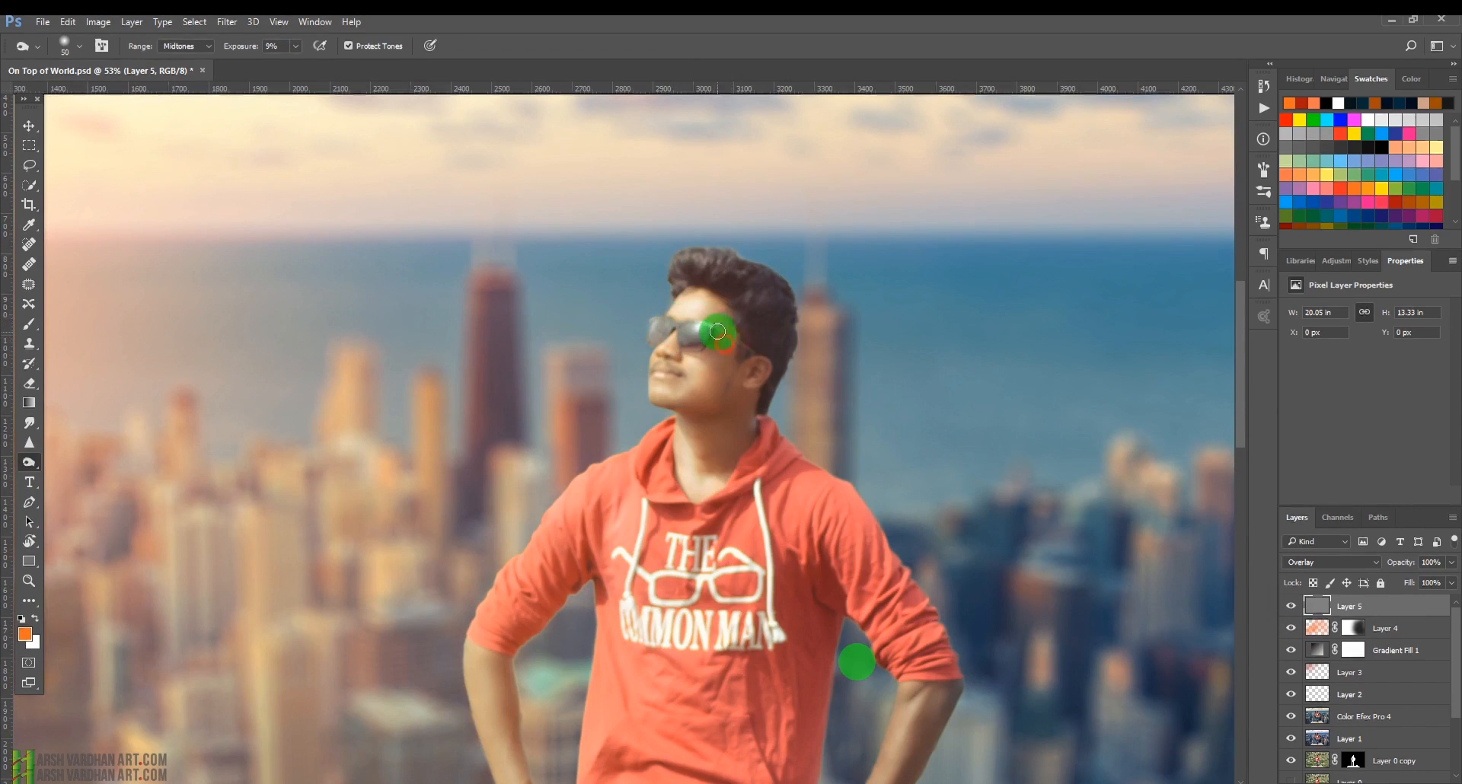
{"action": "mouse_move", "coordinate": [745, 396]}
{"action": "left_mouse_down"}
{"action": "mouse_move", "coordinate": [710, 383]}
{"action": "mouse_move", "coordinate": [712, 399]}
{"action": "mouse_move", "coordinate": [678, 399]}
{"action": "left_mouse_up"}
{"action": "key", "text": "bracketleft"}
{"action": "key", "text": "bracketleft"}
{"action": "key", "text": "bracketleft"}
{"action": "key", "text": "bracketleft"}
{"action": "key", "text": "bracketleft"}
{"action": "key", "text": "bracketleft"}
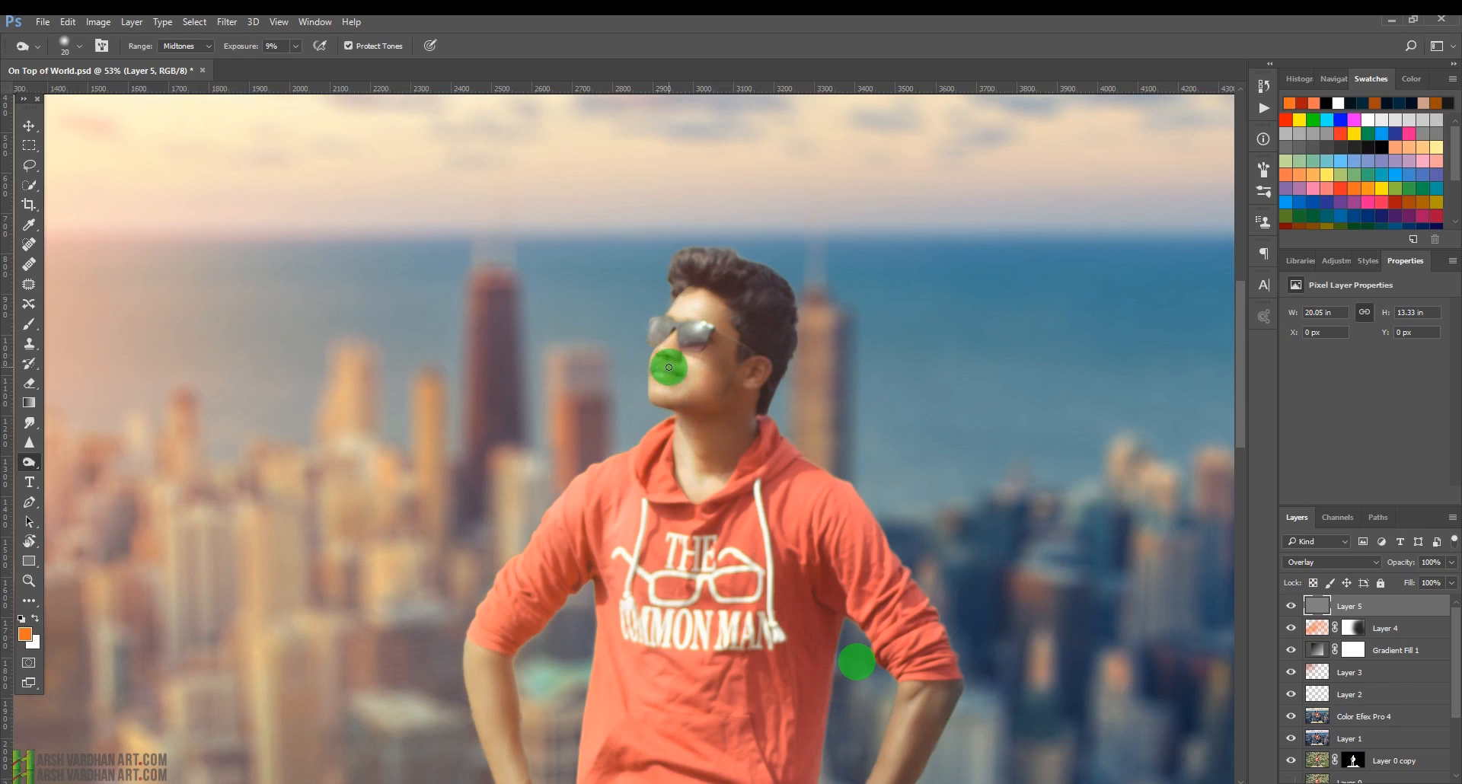
{"action": "key", "text": "bracketleft"}
{"action": "key", "text": "bracketleft"}
{"action": "key", "text": "bracketright"}
{"action": "key", "text": "bracketright"}
{"action": "key", "text": "bracketright"}
{"action": "key", "text": "bracketright"}
{"action": "key", "text": "bracketright"}
{"action": "key", "text": "bracketright"}
{"action": "key", "text": "bracketright"}
Burn the shadows along the man's hood, shirt folds and both arms on the gray layer.
{"action": "key", "text": "bracketright"}
{"action": "key", "text": "bracketright"}
{"action": "key", "text": "bracketright"}
{"action": "key", "text": "bracketright"}
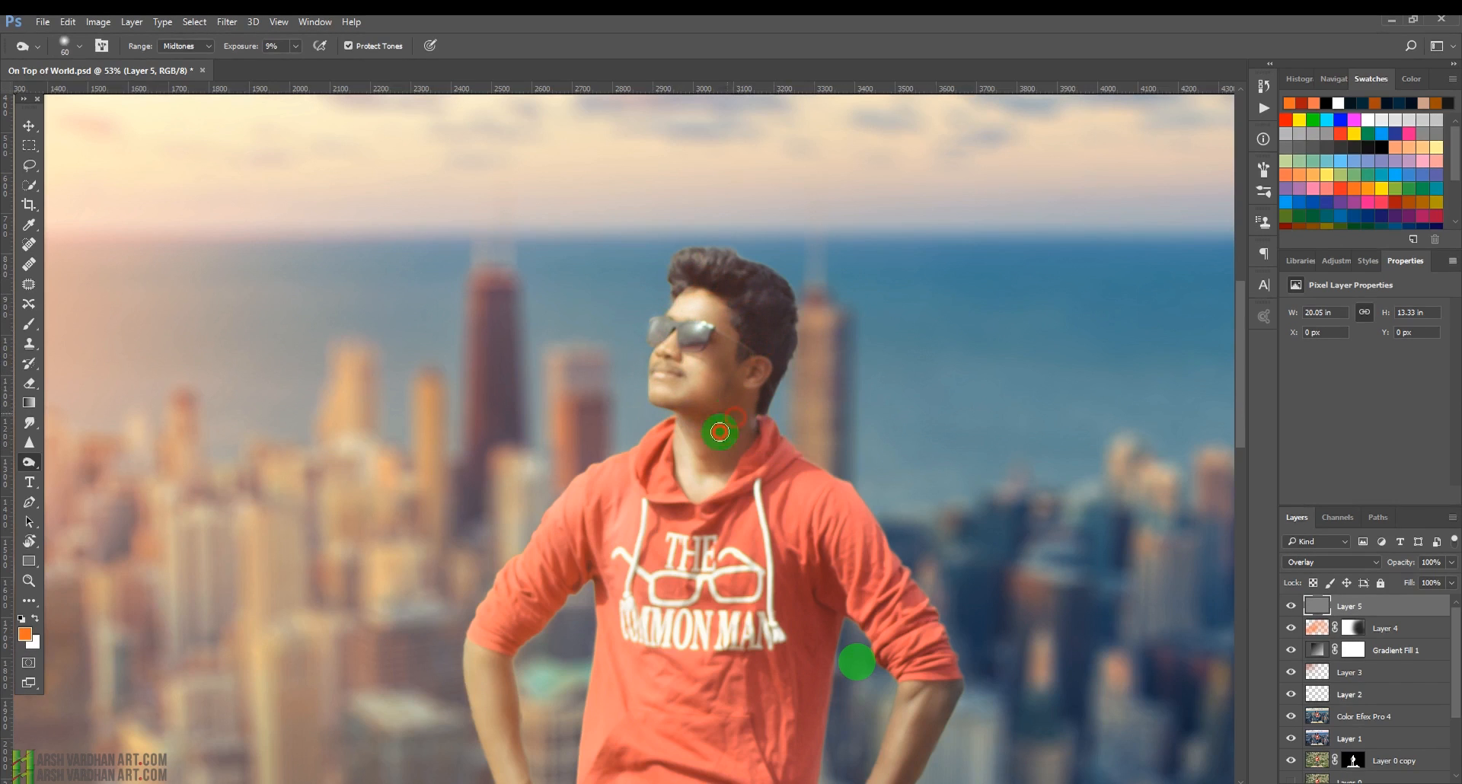
{"action": "mouse_move", "coordinate": [742, 480]}
{"action": "left_mouse_down"}
{"action": "mouse_move", "coordinate": [695, 433]}
{"action": "mouse_move", "coordinate": [719, 443]}
{"action": "mouse_move", "coordinate": [751, 421]}
{"action": "mouse_move", "coordinate": [735, 408]}
{"action": "mouse_move", "coordinate": [744, 432]}
{"action": "mouse_move", "coordinate": [739, 366]}
{"action": "left_mouse_up"}
{"action": "key", "text": "bracketright"}
{"action": "key", "text": "bracketright"}
{"action": "mouse_move", "coordinate": [795, 575]}
{"action": "left_mouse_down"}
{"action": "mouse_move", "coordinate": [807, 566]}
{"action": "mouse_move", "coordinate": [805, 587]}
{"action": "left_mouse_up"}
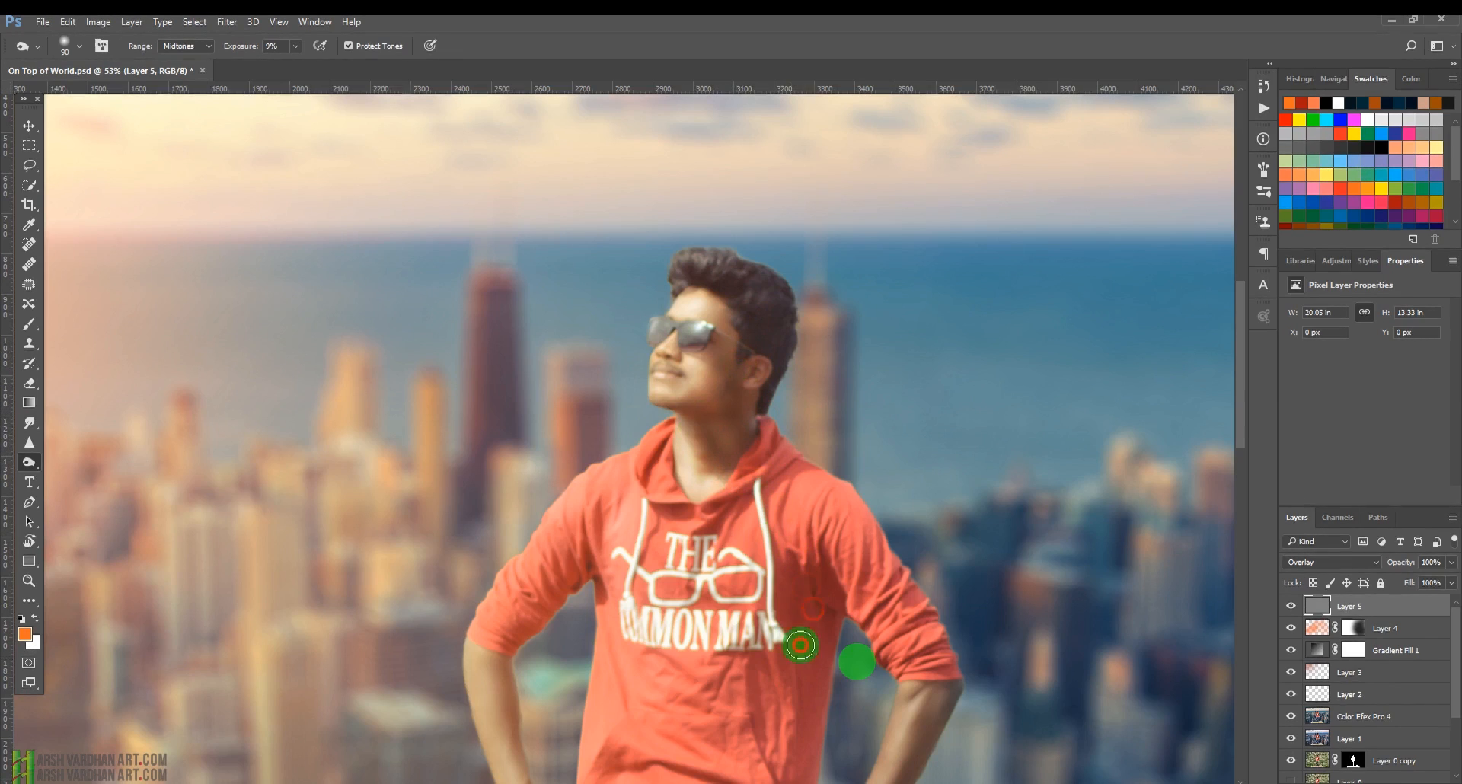
{"action": "left_click_drag", "start_coordinate": [903, 701], "coordinate": [907, 465]}
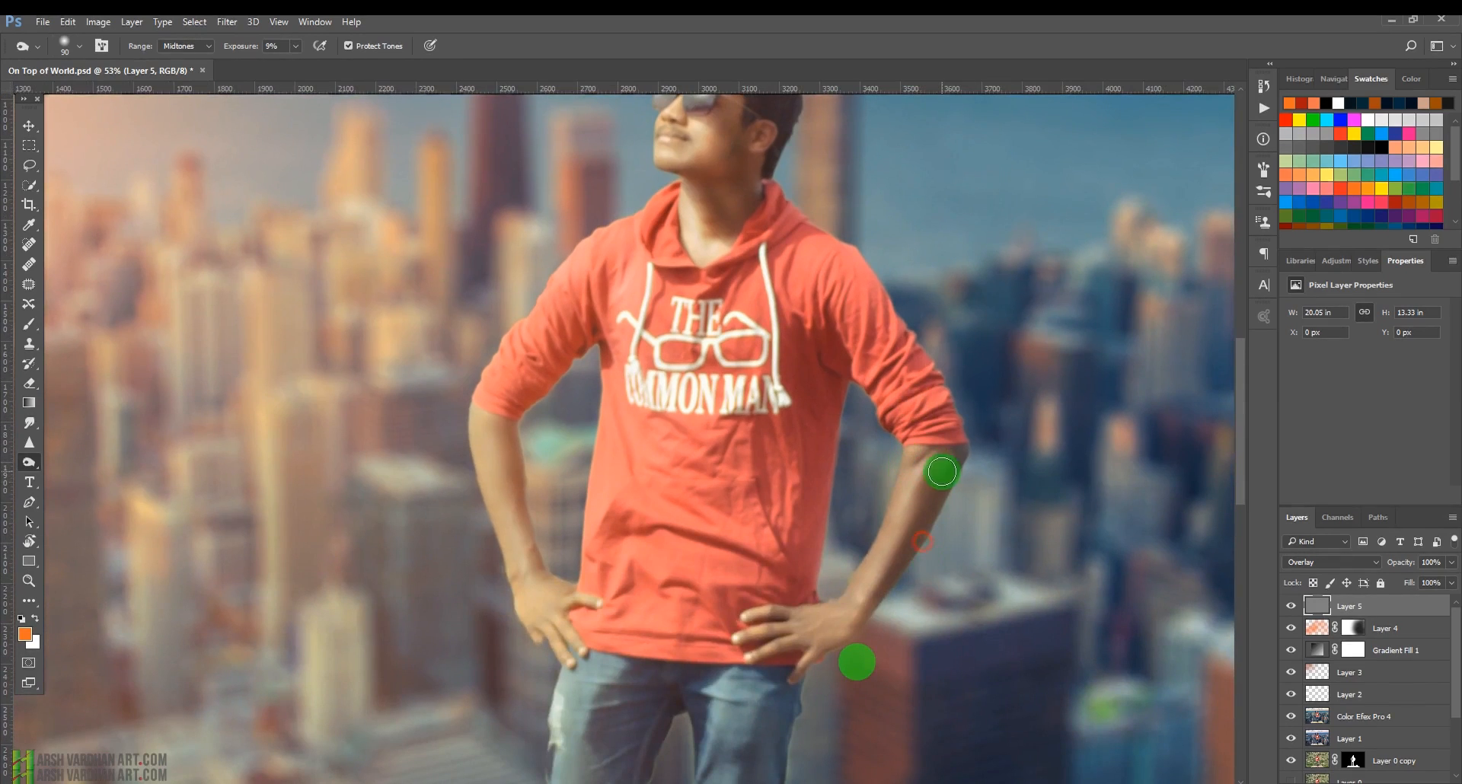
{"action": "left_click_drag", "start_coordinate": [515, 428], "coordinate": [536, 566]}
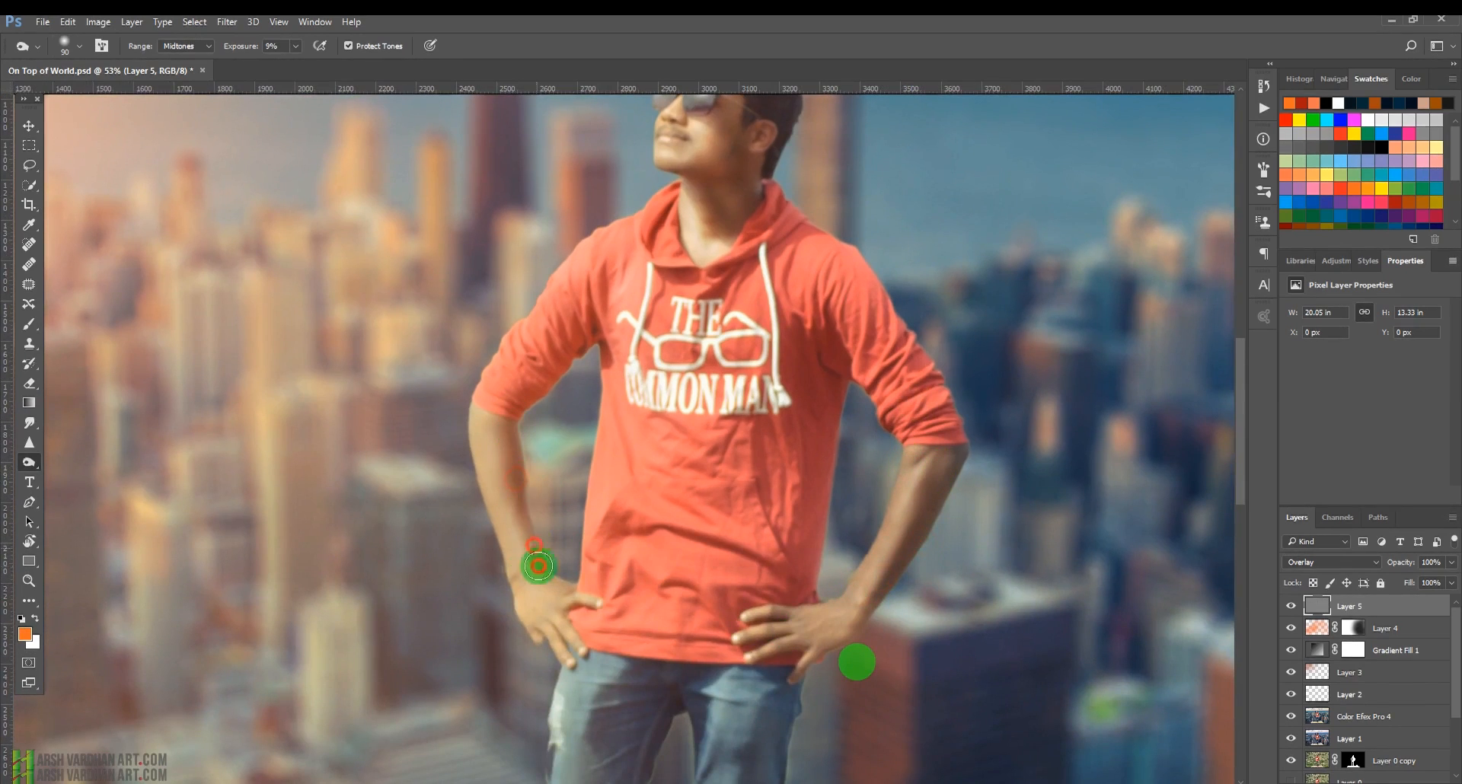
{"action": "mouse_move", "coordinate": [626, 551]}
{"action": "left_mouse_down"}
{"action": "mouse_move", "coordinate": [624, 581]}
{"action": "mouse_move", "coordinate": [664, 503]}
{"action": "left_mouse_up"}
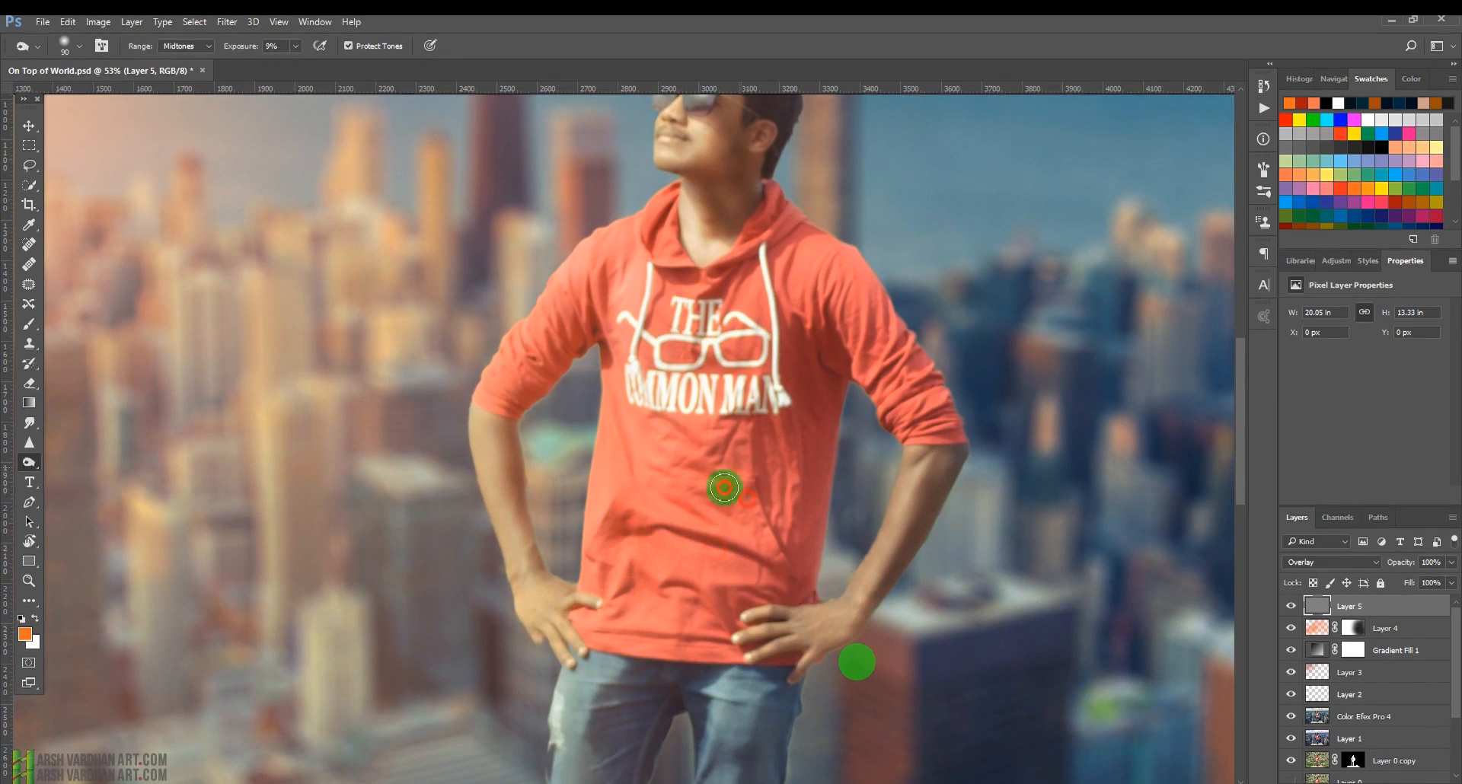
{"action": "left_click_drag", "start_coordinate": [775, 304], "coordinate": [683, 356]}
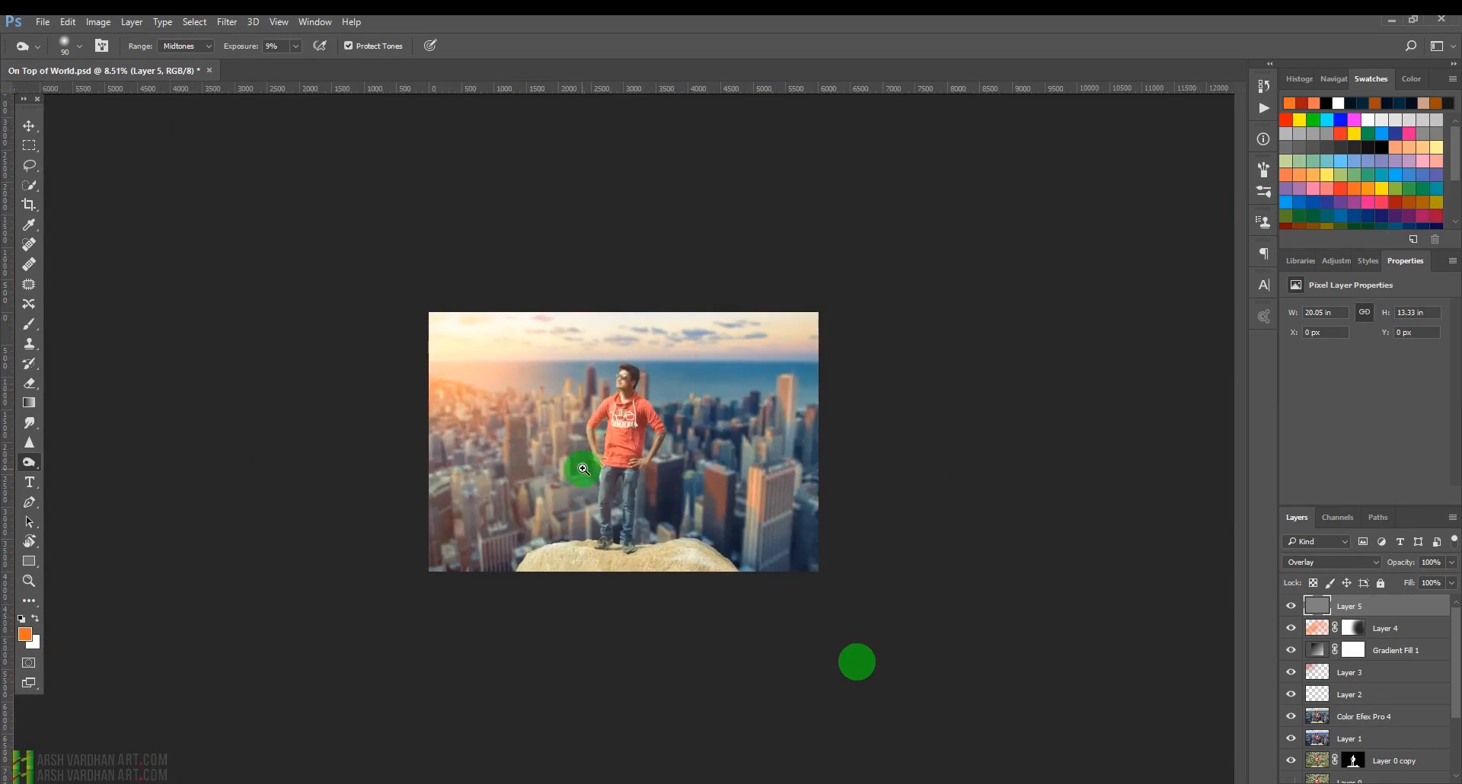
Apply one more burn stroke on the man's jeans on the gray layer and save the document.
{"action": "left_click", "coordinate": [622, 481], "text": "ctrl"}
{"action": "key", "text": "ctrl+s"}
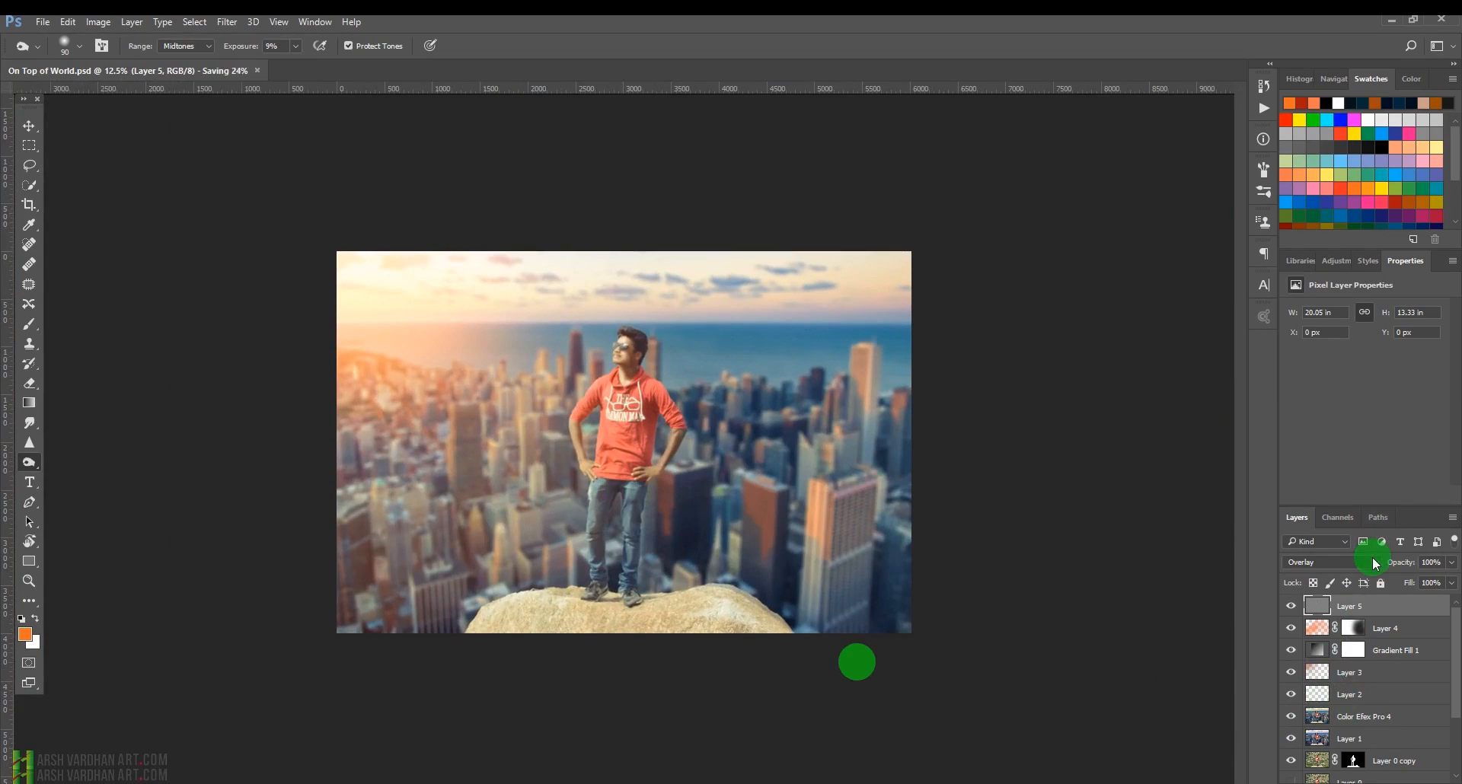
Add a Curves adjustment layer on top and shape a gentle S-curve, darkening the shadows and lifting the highlights.
{"action": "left_click", "coordinate": [1337, 261]}
{"action": "left_click", "coordinate": [1341, 303]}
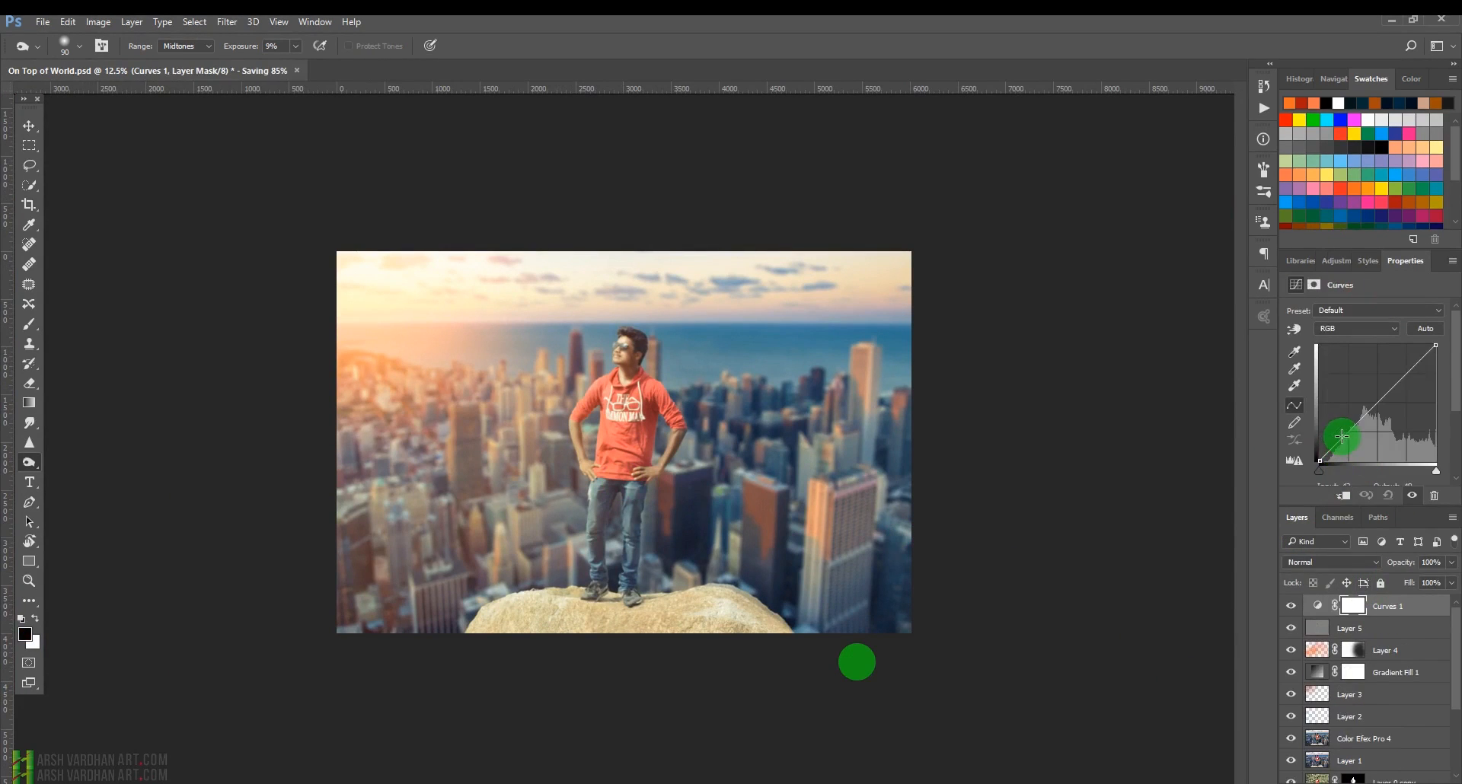
{"action": "left_click_drag", "start_coordinate": [1342, 437], "coordinate": [1346, 440]}
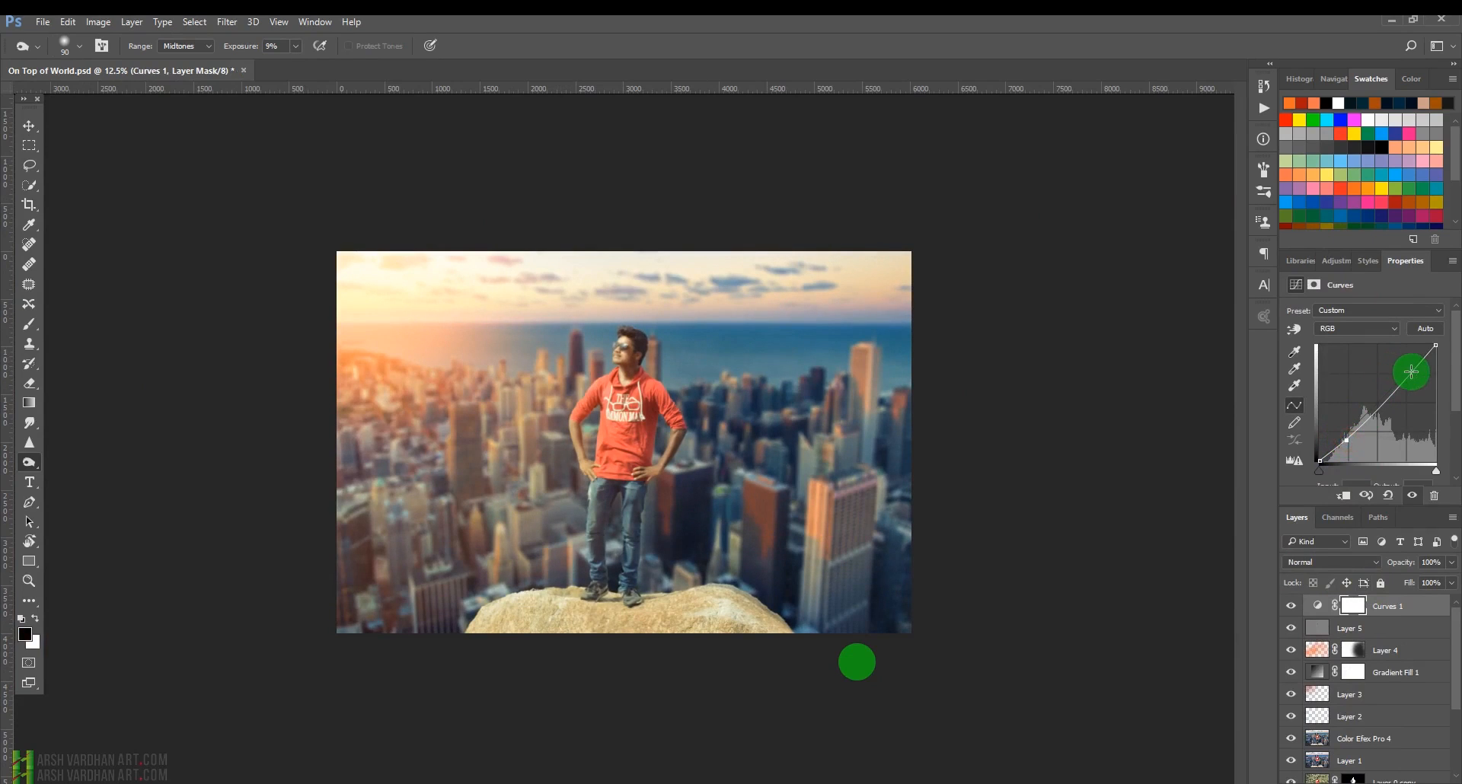
{"action": "left_click_drag", "start_coordinate": [1409, 373], "coordinate": [1407, 371]}
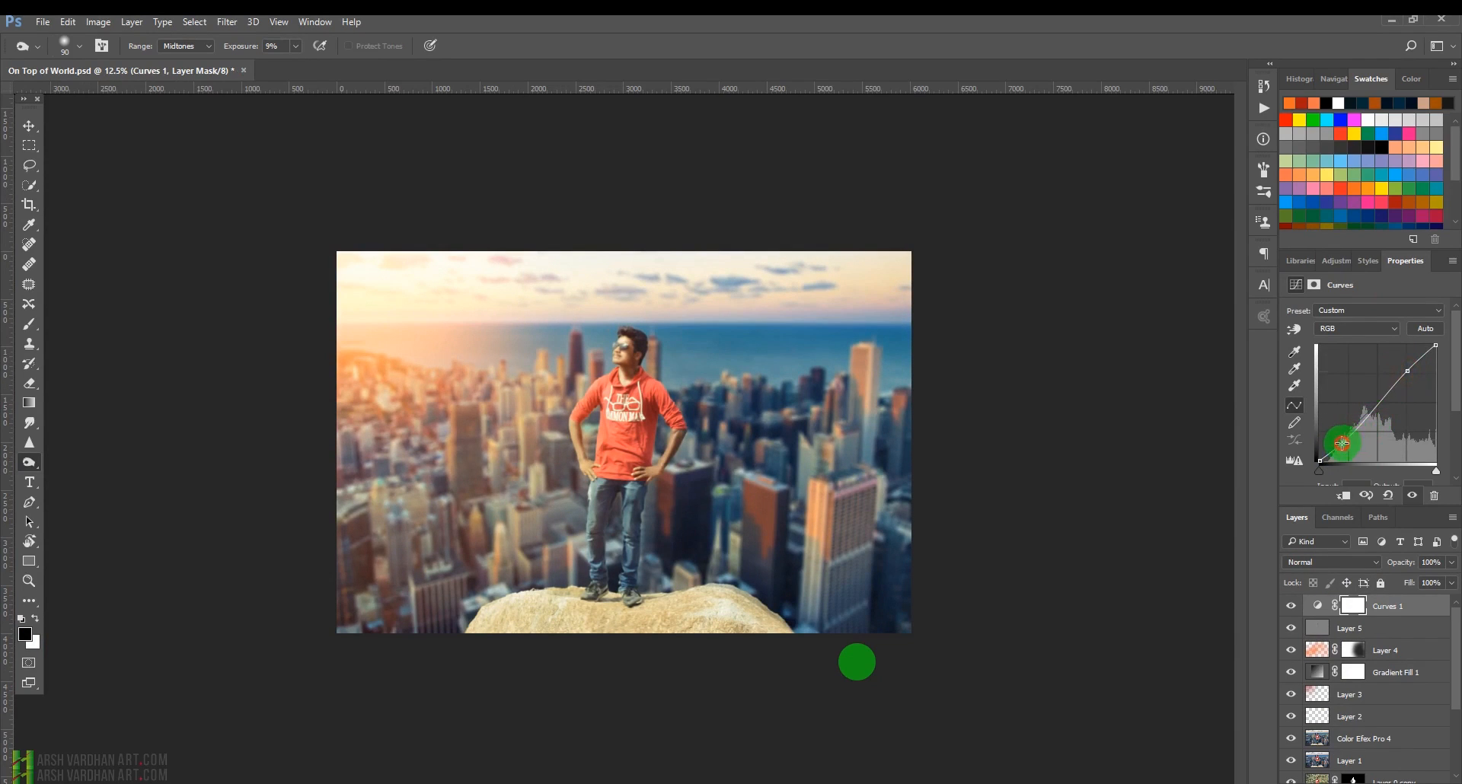
{"action": "left_click_drag", "start_coordinate": [1342, 443], "coordinate": [1337, 449]}
{"action": "left_click_drag", "start_coordinate": [1337, 449], "coordinate": [1338, 447]}
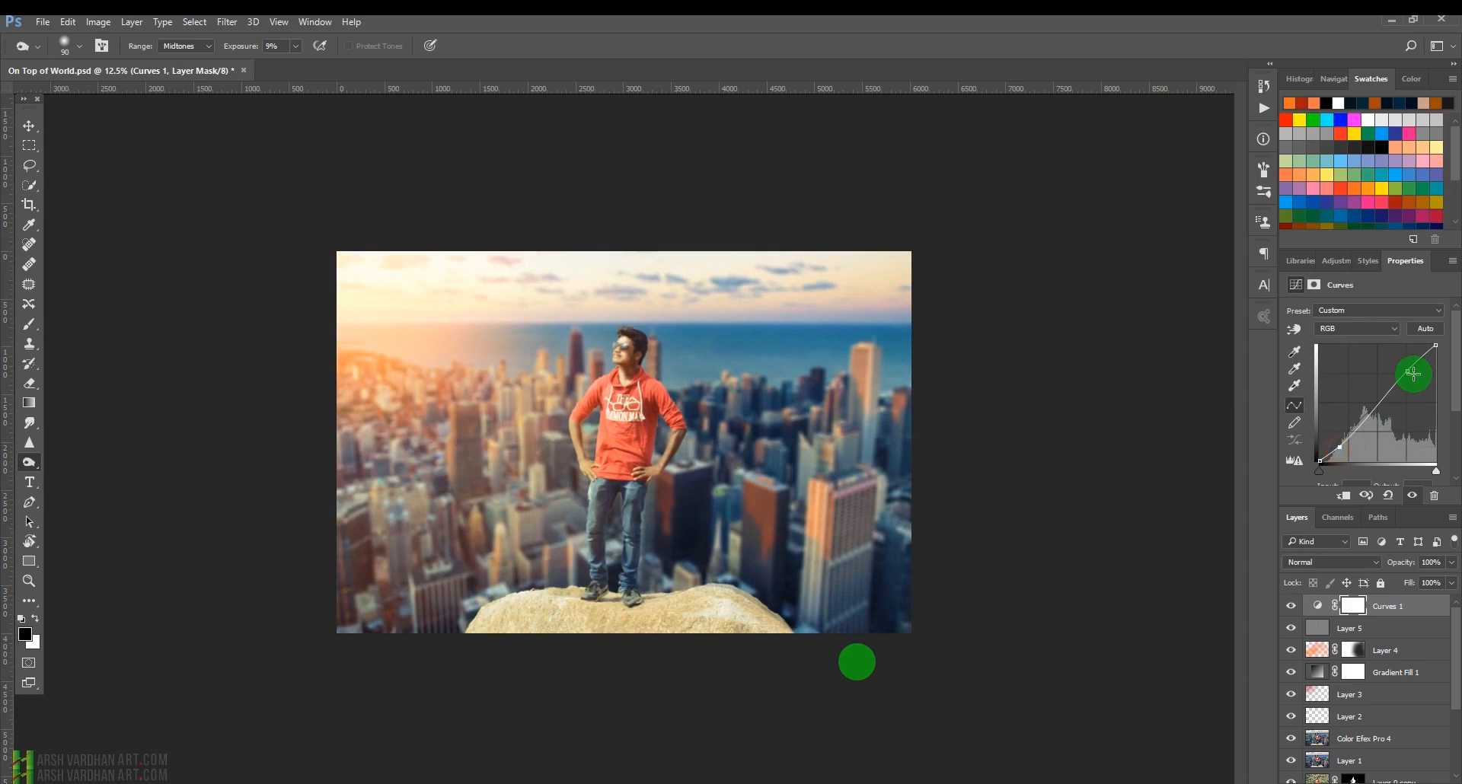
{"action": "left_click_drag", "start_coordinate": [1411, 374], "coordinate": [1413, 370]}
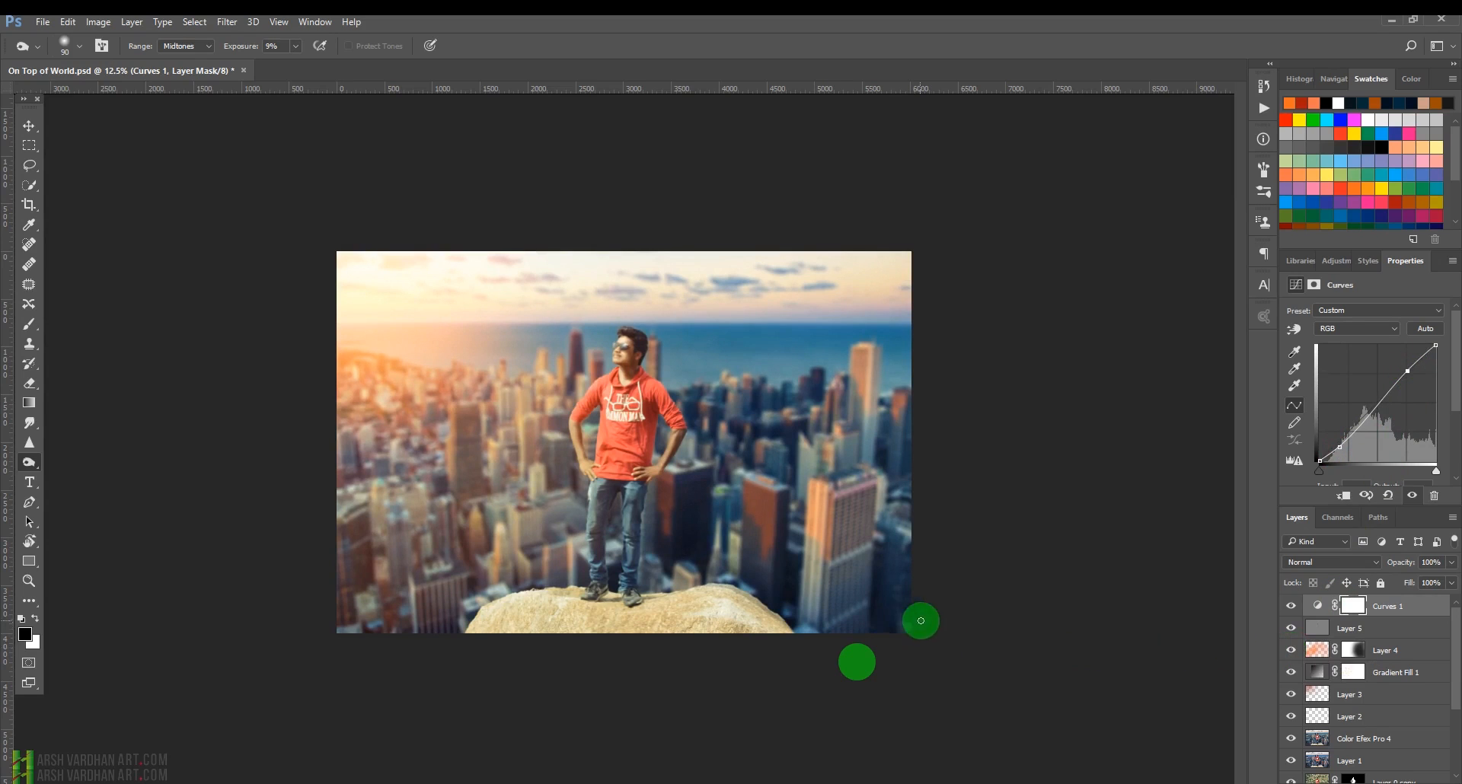
Add a Color Balance adjustment layer and shift the midtones toward red and yellow.
{"action": "left_click", "coordinate": [763, 474], "text": "ctrl"}
{"action": "left_click_drag", "start_coordinate": [763, 475], "coordinate": [692, 460]}
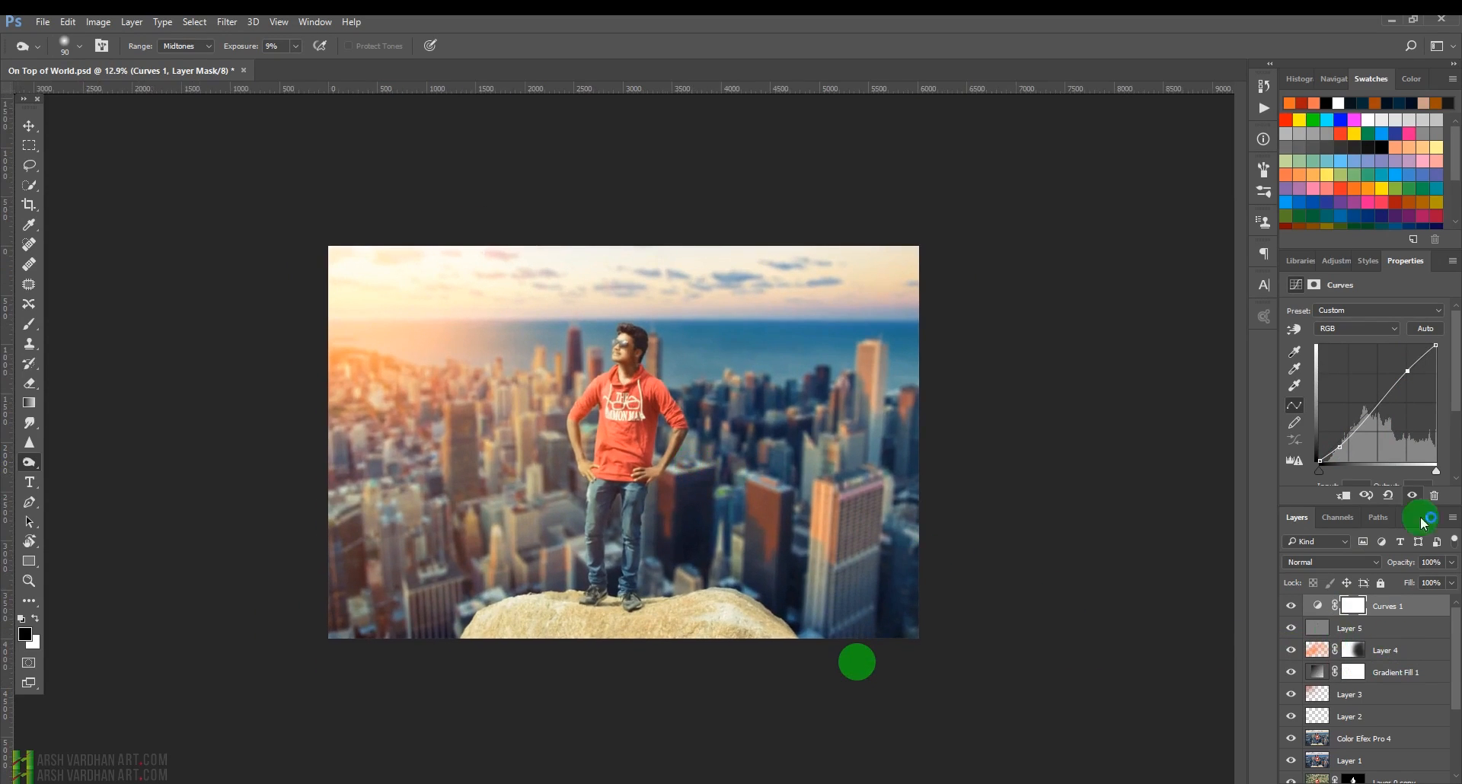
{"action": "left_click", "coordinate": [1342, 266]}
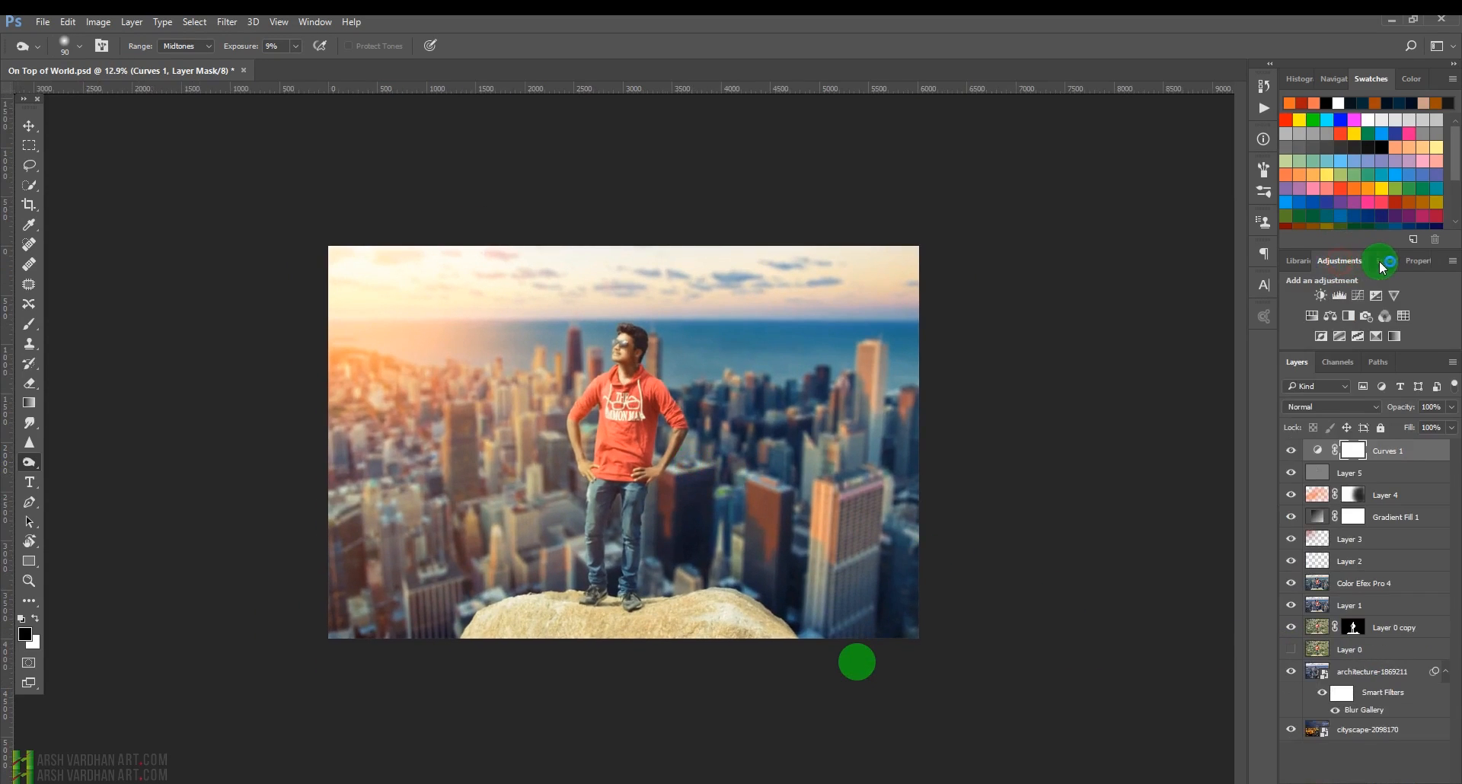
{"action": "left_click", "coordinate": [1334, 310]}
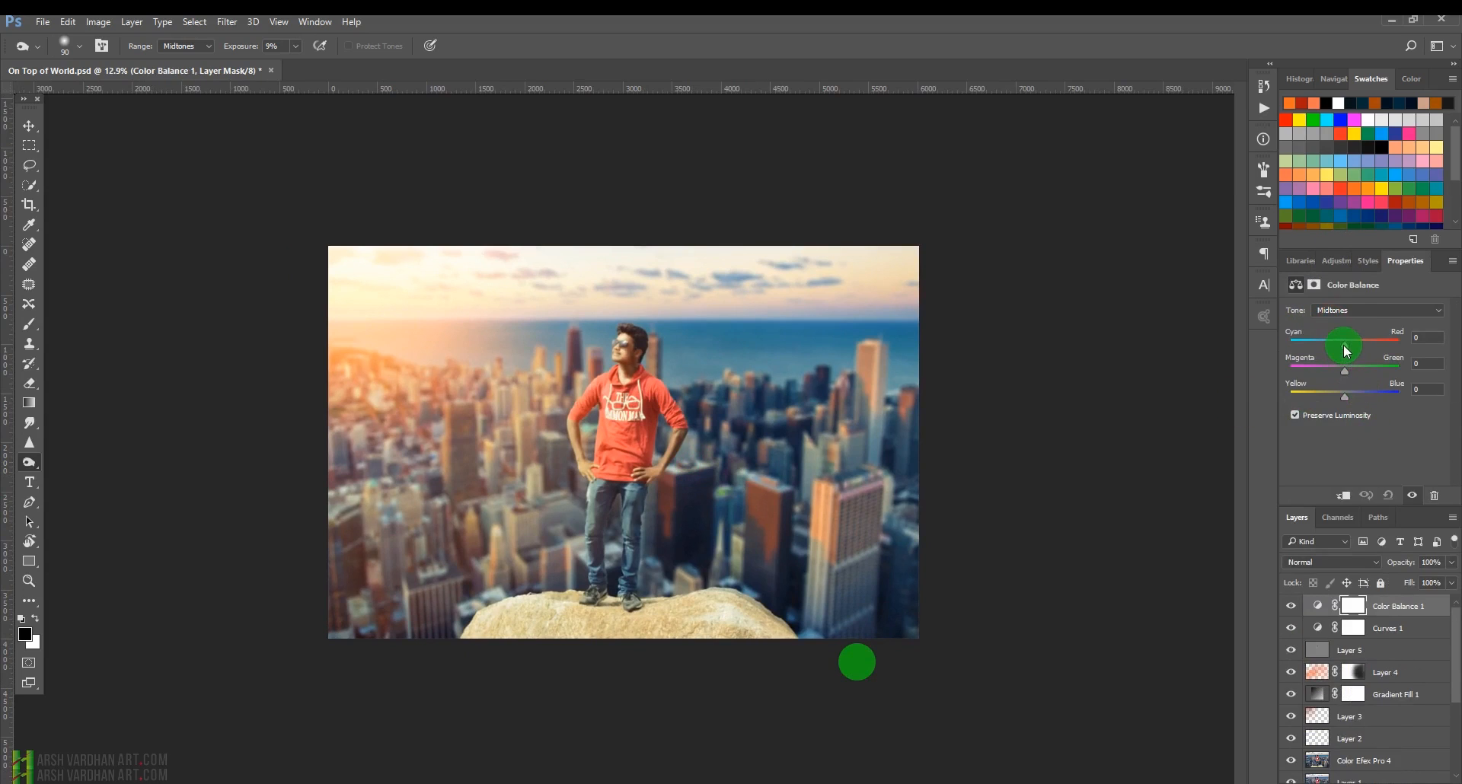
{"action": "mouse_move", "coordinate": [1341, 348]}
{"action": "left_mouse_down"}
{"action": "mouse_move", "coordinate": [1360, 348]}
{"action": "mouse_move", "coordinate": [1332, 372]}
{"action": "mouse_move", "coordinate": [1348, 372]}
{"action": "mouse_move", "coordinate": [1344, 402]}
{"action": "left_mouse_up"}
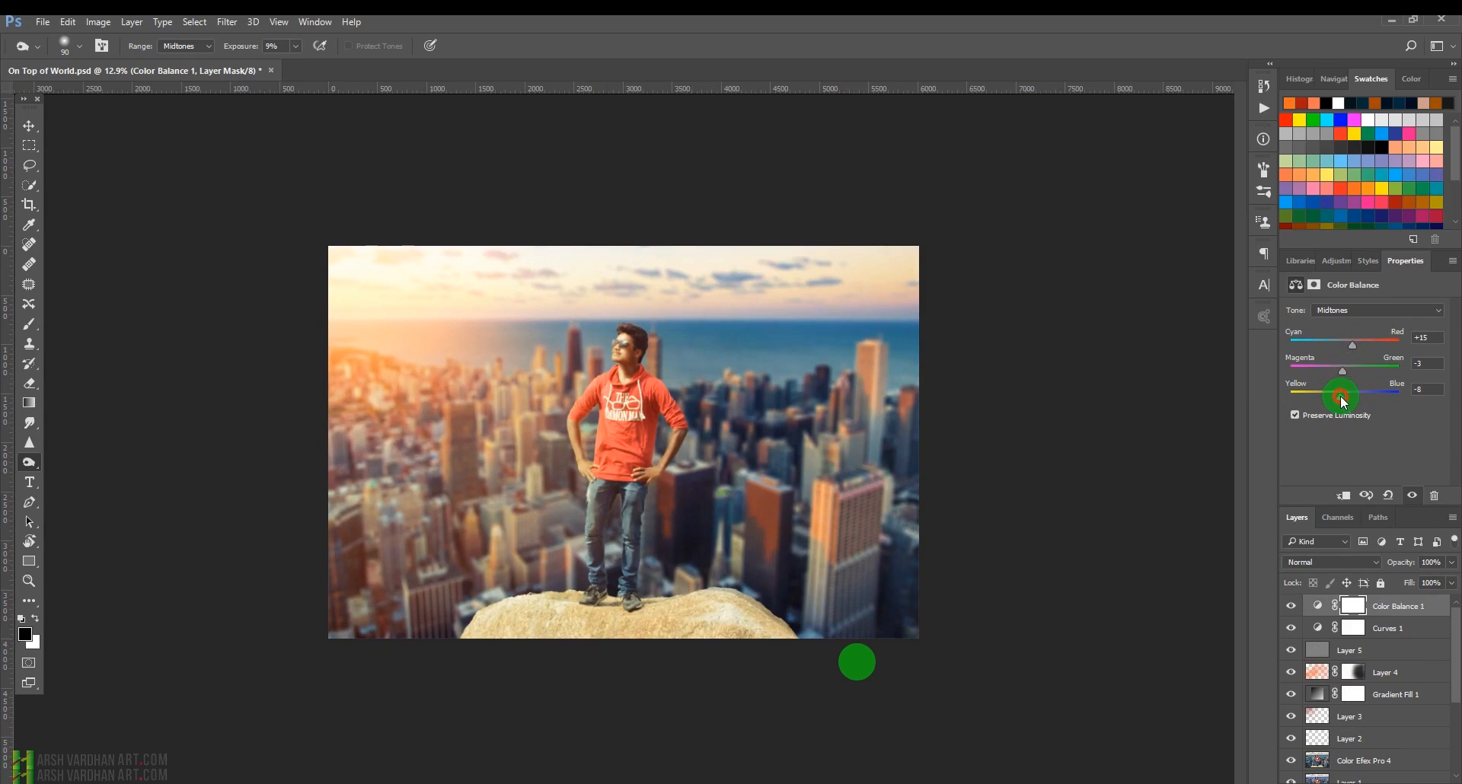
Switch the Color Balance tone to Shadows and adjust its color sliders.
{"action": "left_click", "coordinate": [1350, 311]}
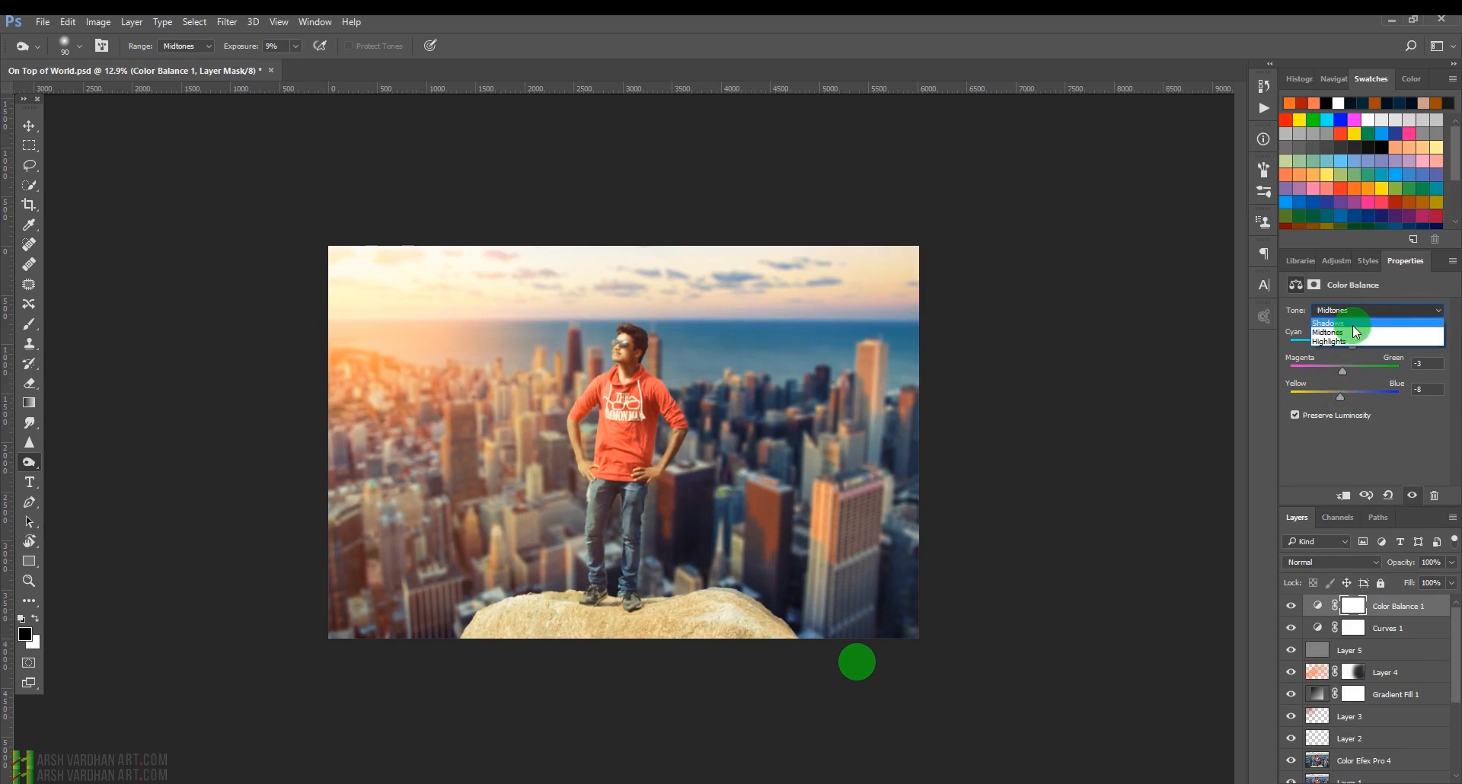
{"action": "left_click", "coordinate": [1353, 325]}
{"action": "left_click_drag", "start_coordinate": [1345, 396], "coordinate": [1349, 397]}
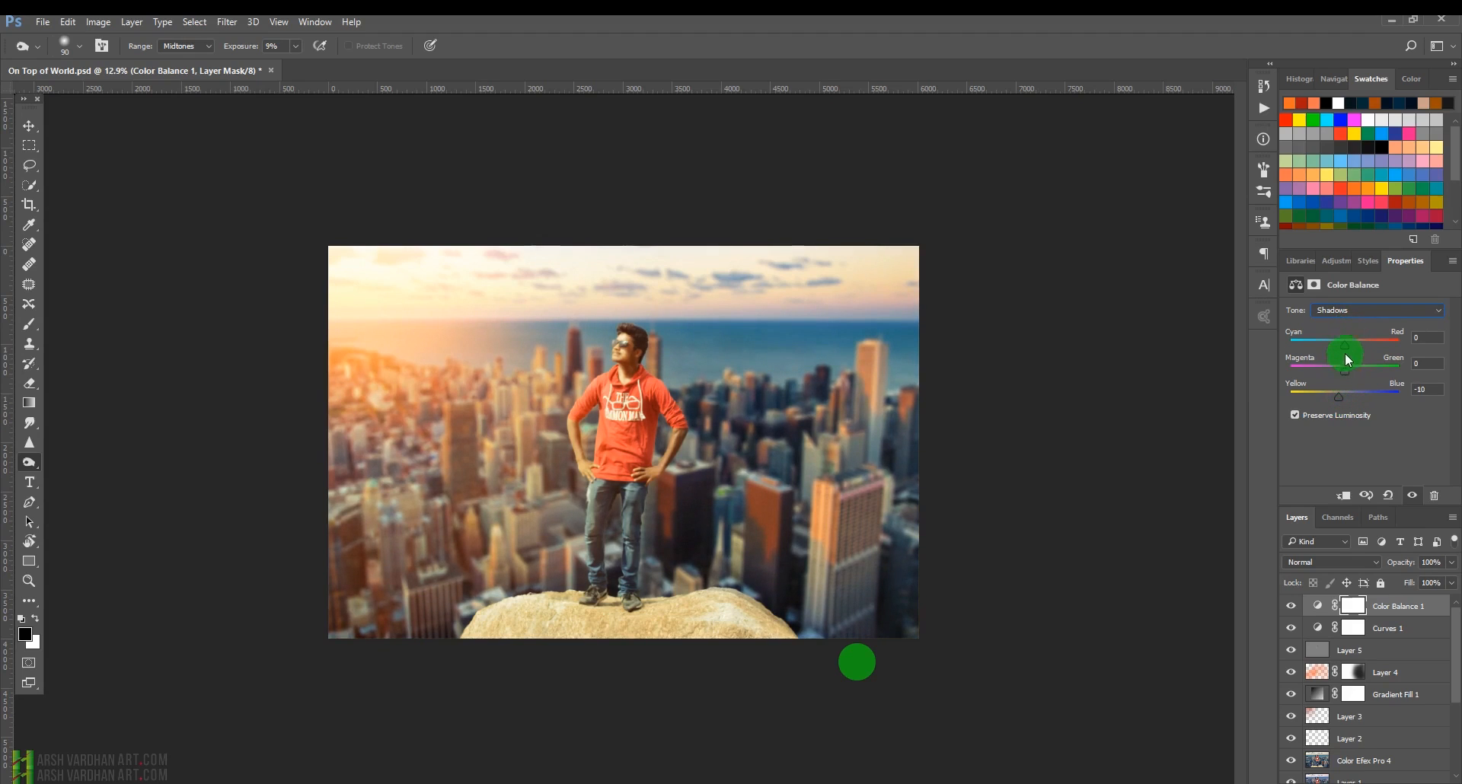
{"action": "left_click_drag", "start_coordinate": [1345, 343], "coordinate": [1338, 379]}
Switch the Color Balance tone to Highlights, adjust its color sliders, then save the document.
{"action": "left_click", "coordinate": [1346, 310]}
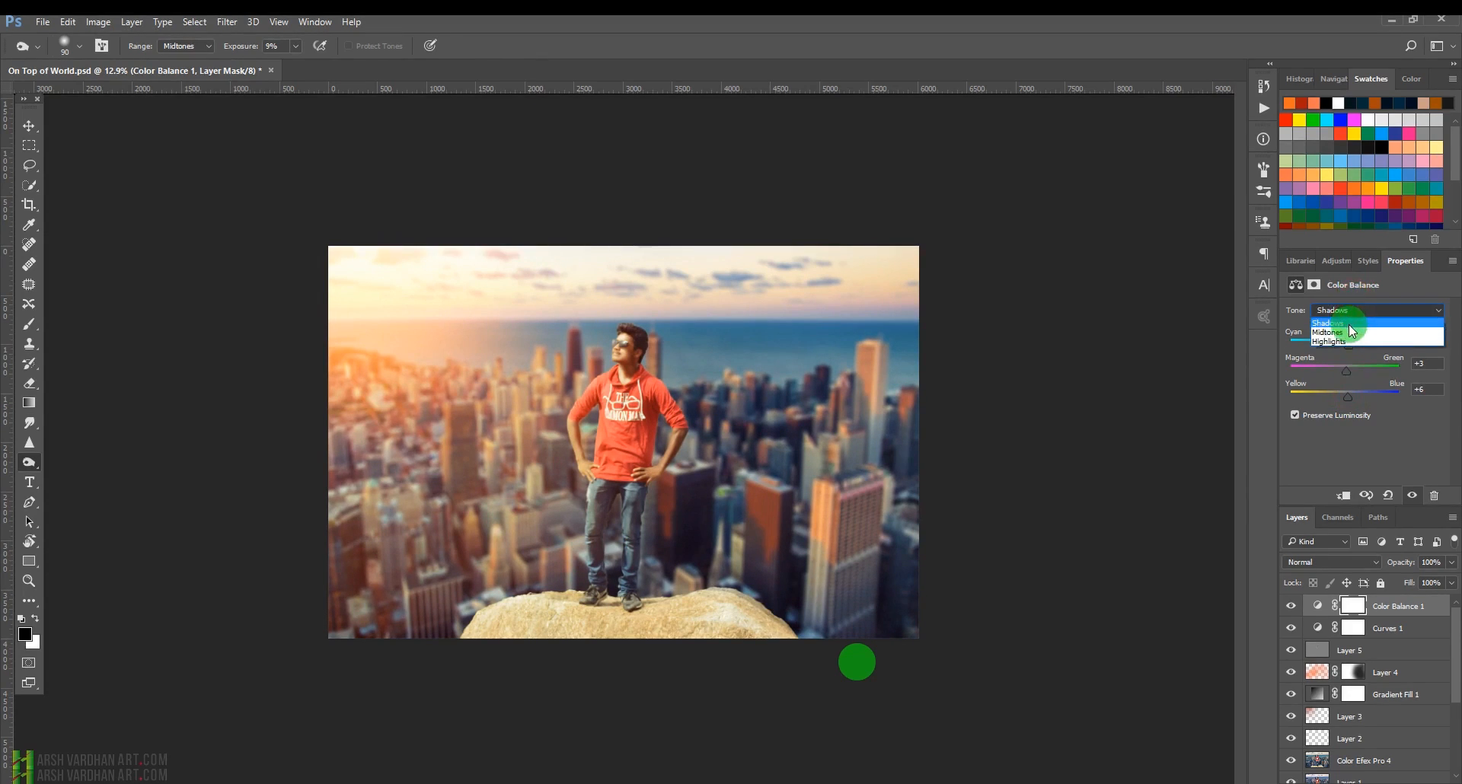
{"action": "left_click", "coordinate": [1356, 335]}
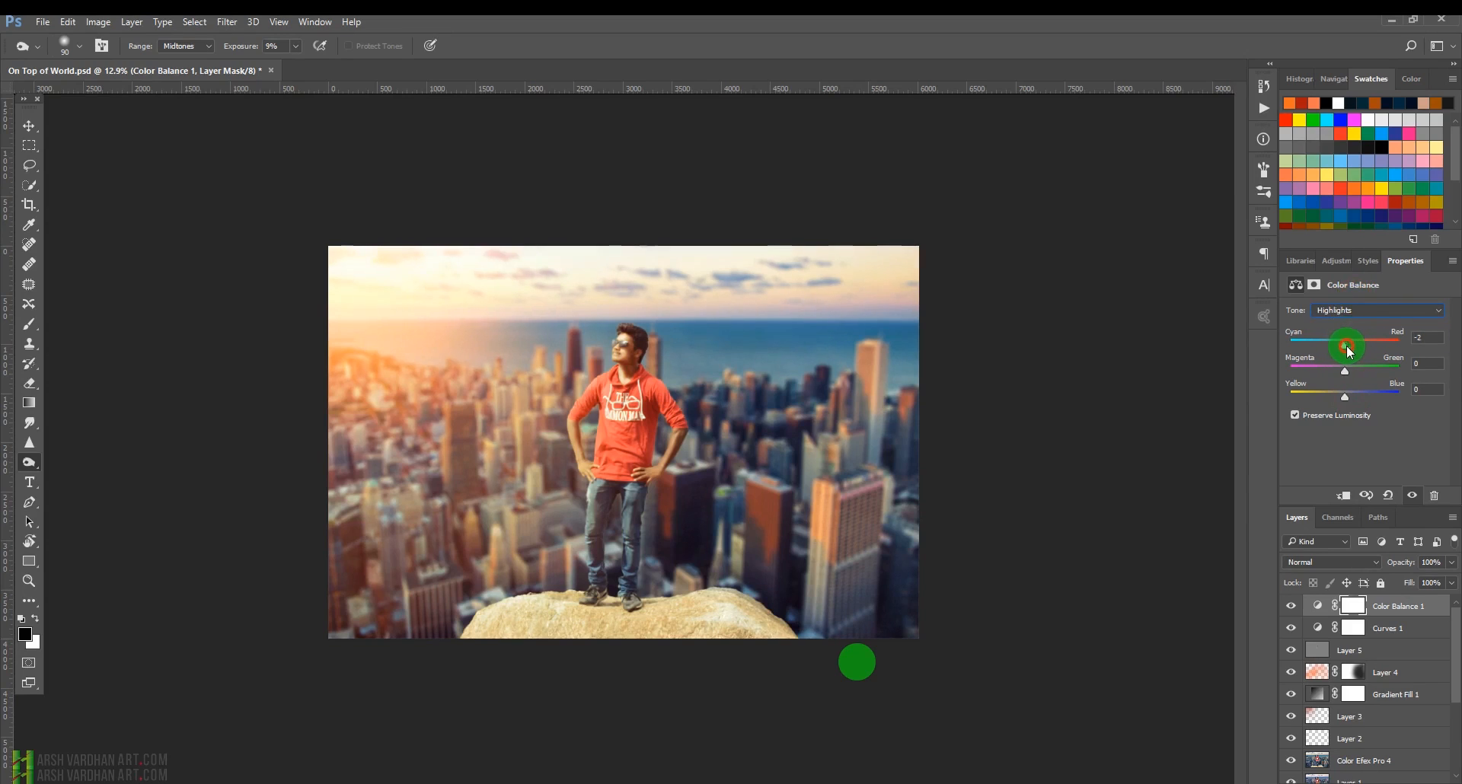
{"action": "left_click_drag", "start_coordinate": [1355, 345], "coordinate": [1349, 394]}
{"action": "left_click", "coordinate": [1345, 372]}
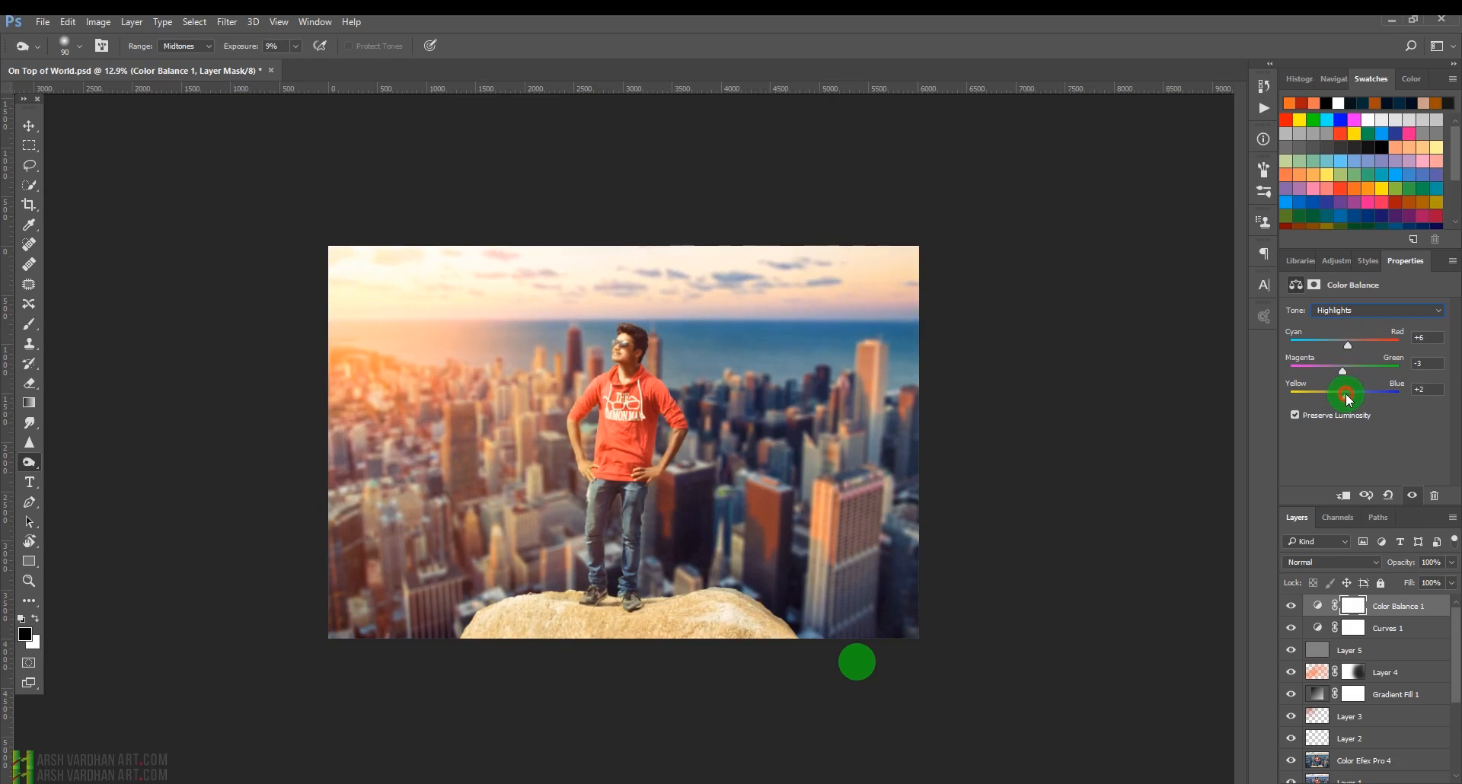
{"action": "left_click", "coordinate": [1395, 614]}
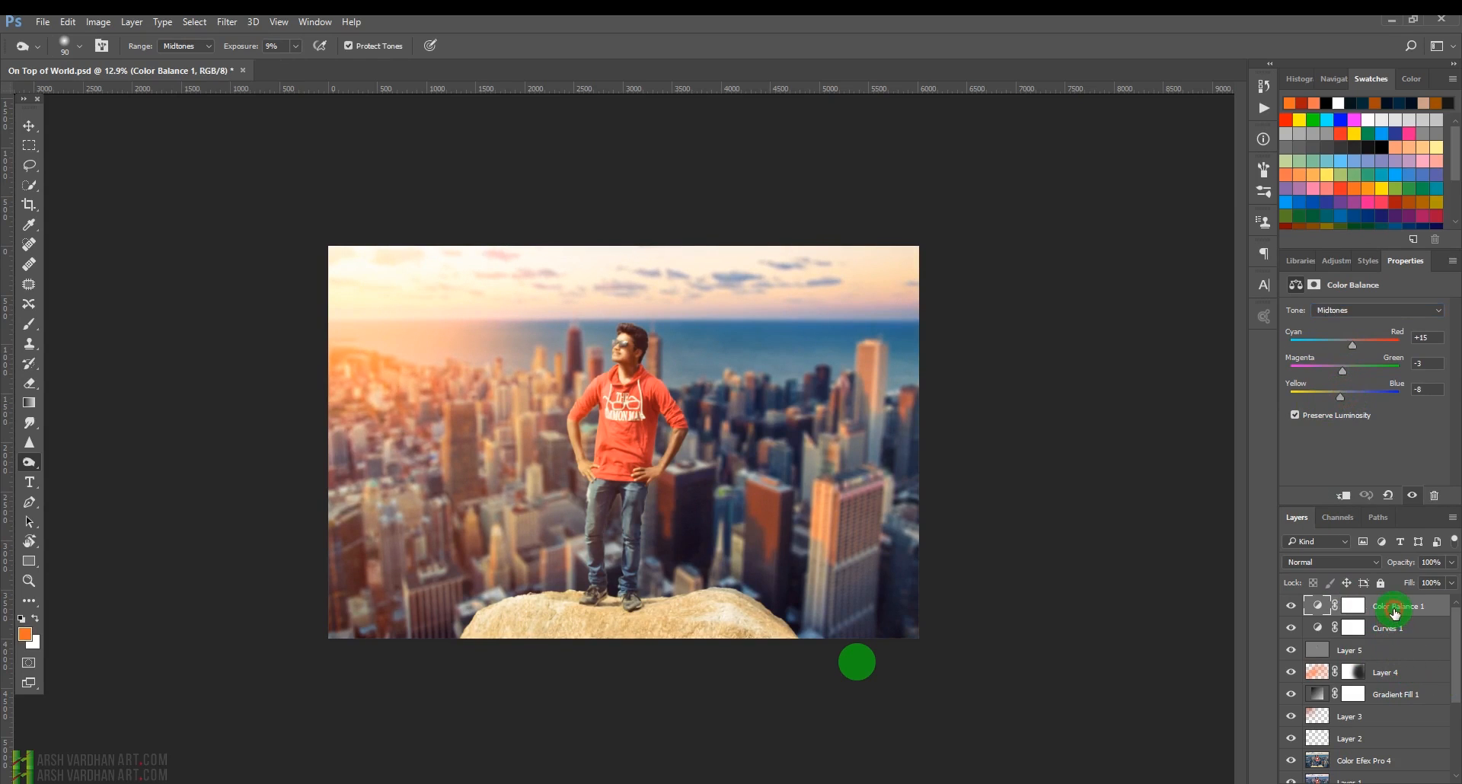
{"action": "key", "text": "ctrl+s"}
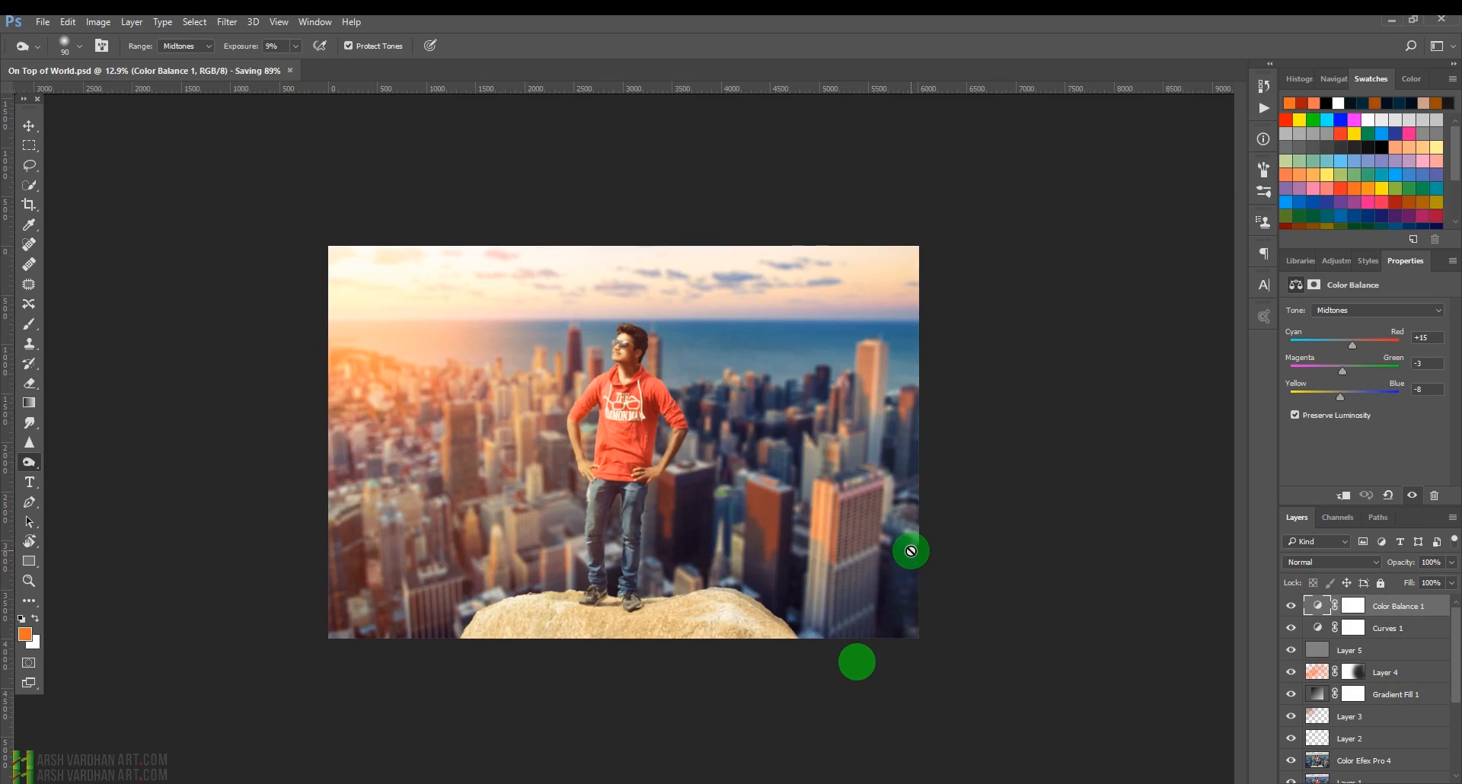
Zoom in and switch to full-screen mode to review the finished composite.
{"action": "left_click_drag", "start_coordinate": [621, 385], "coordinate": [692, 420]}
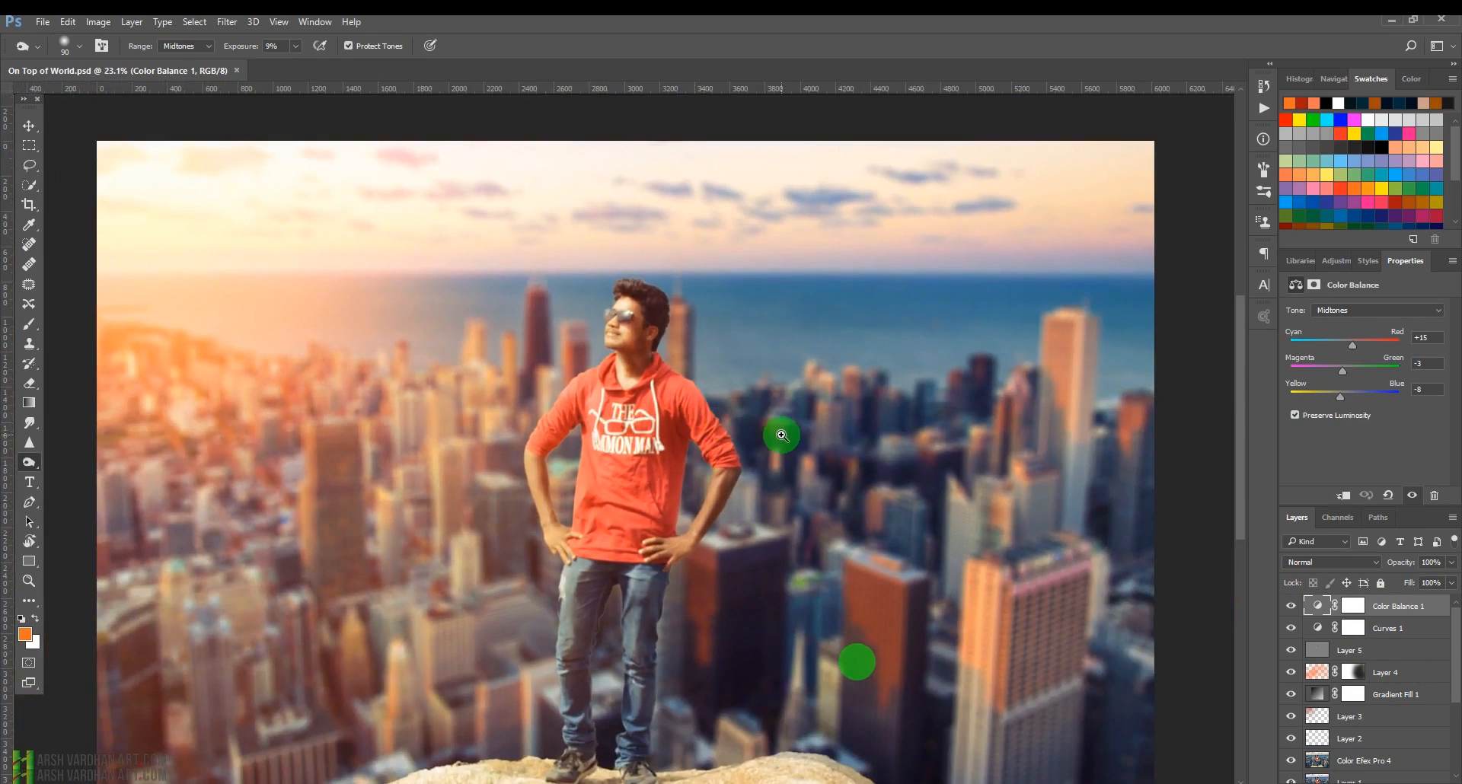
{"action": "left_click_drag", "start_coordinate": [781, 435], "coordinate": [749, 443]}
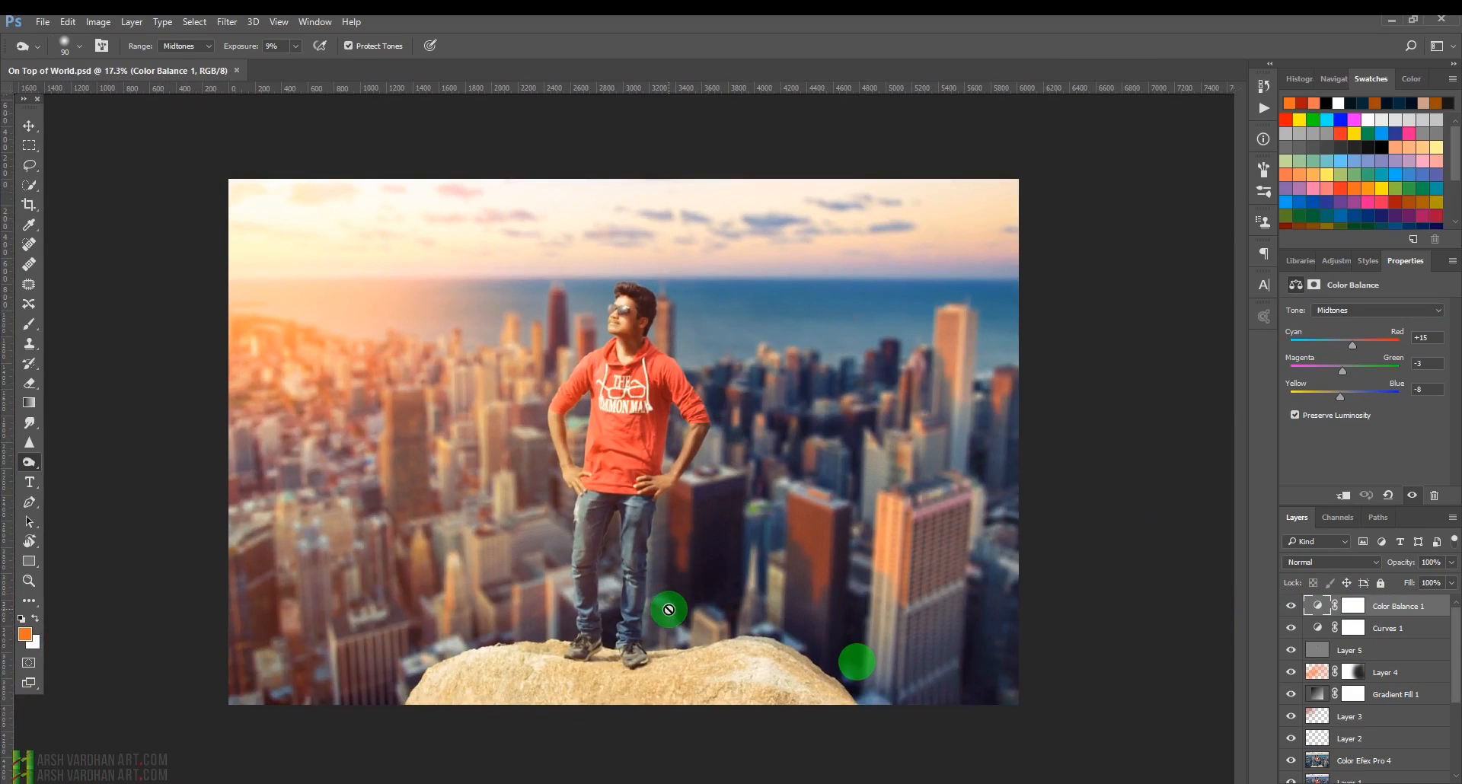
{"action": "key", "text": "f"}
{"action": "key", "text": "f"}
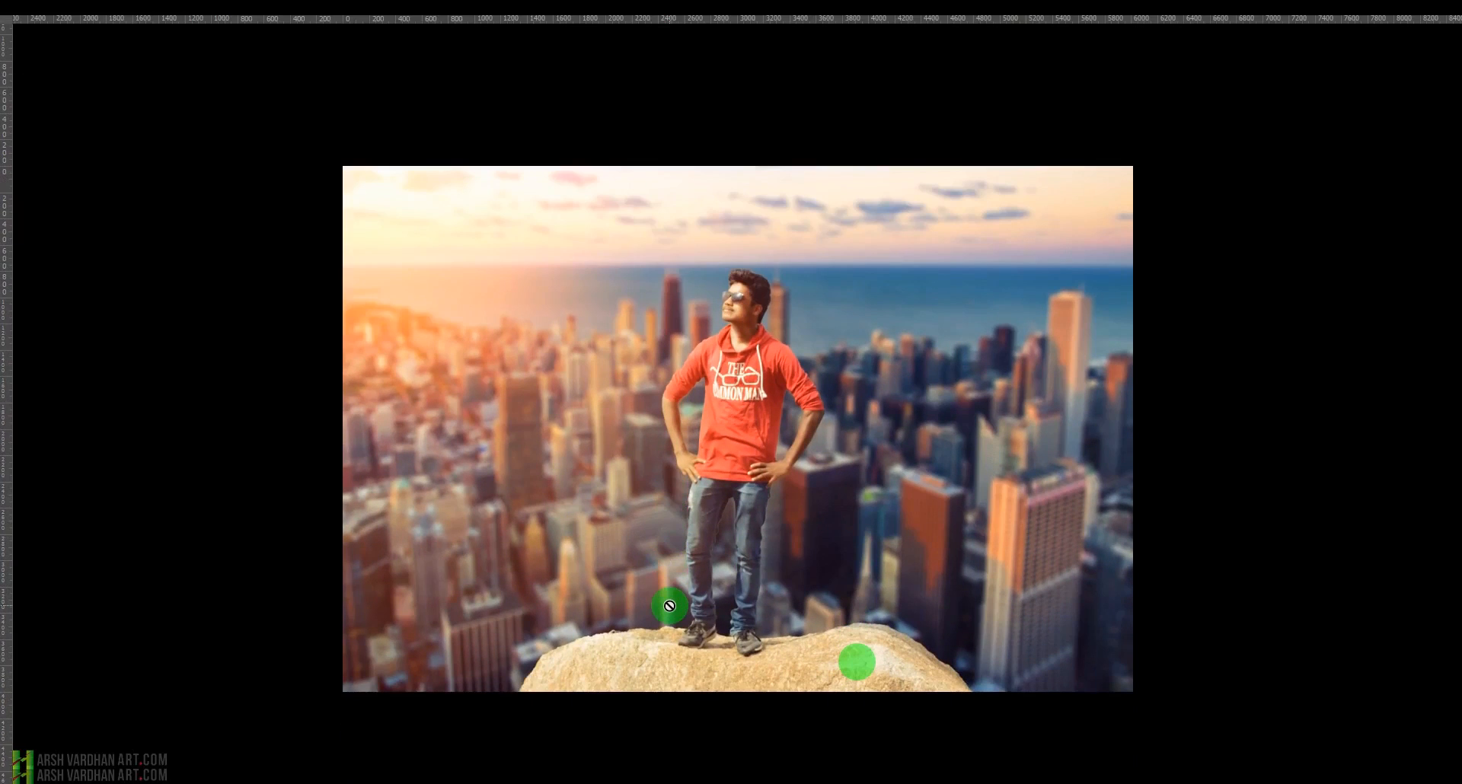
{"action": "key", "text": "ctrl+plus"}
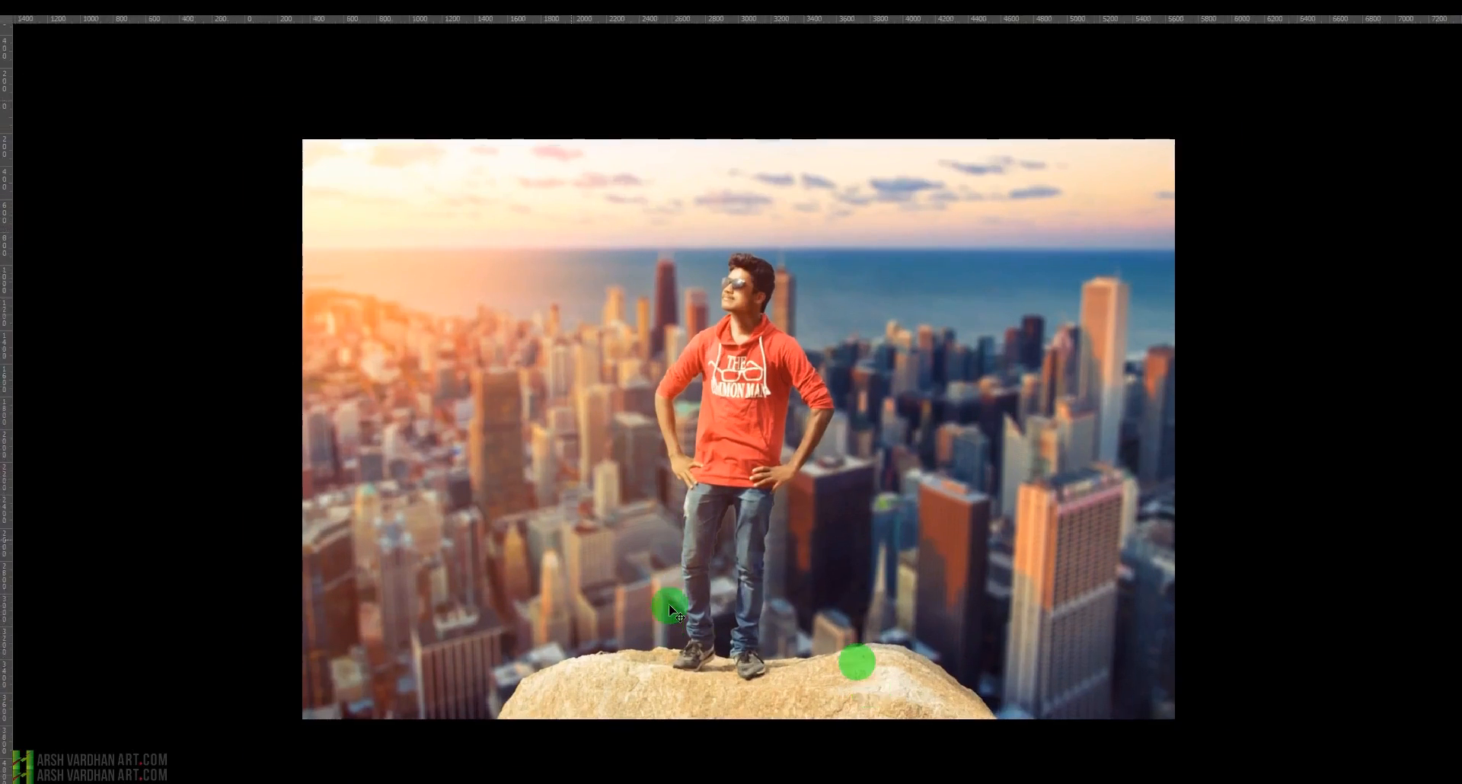